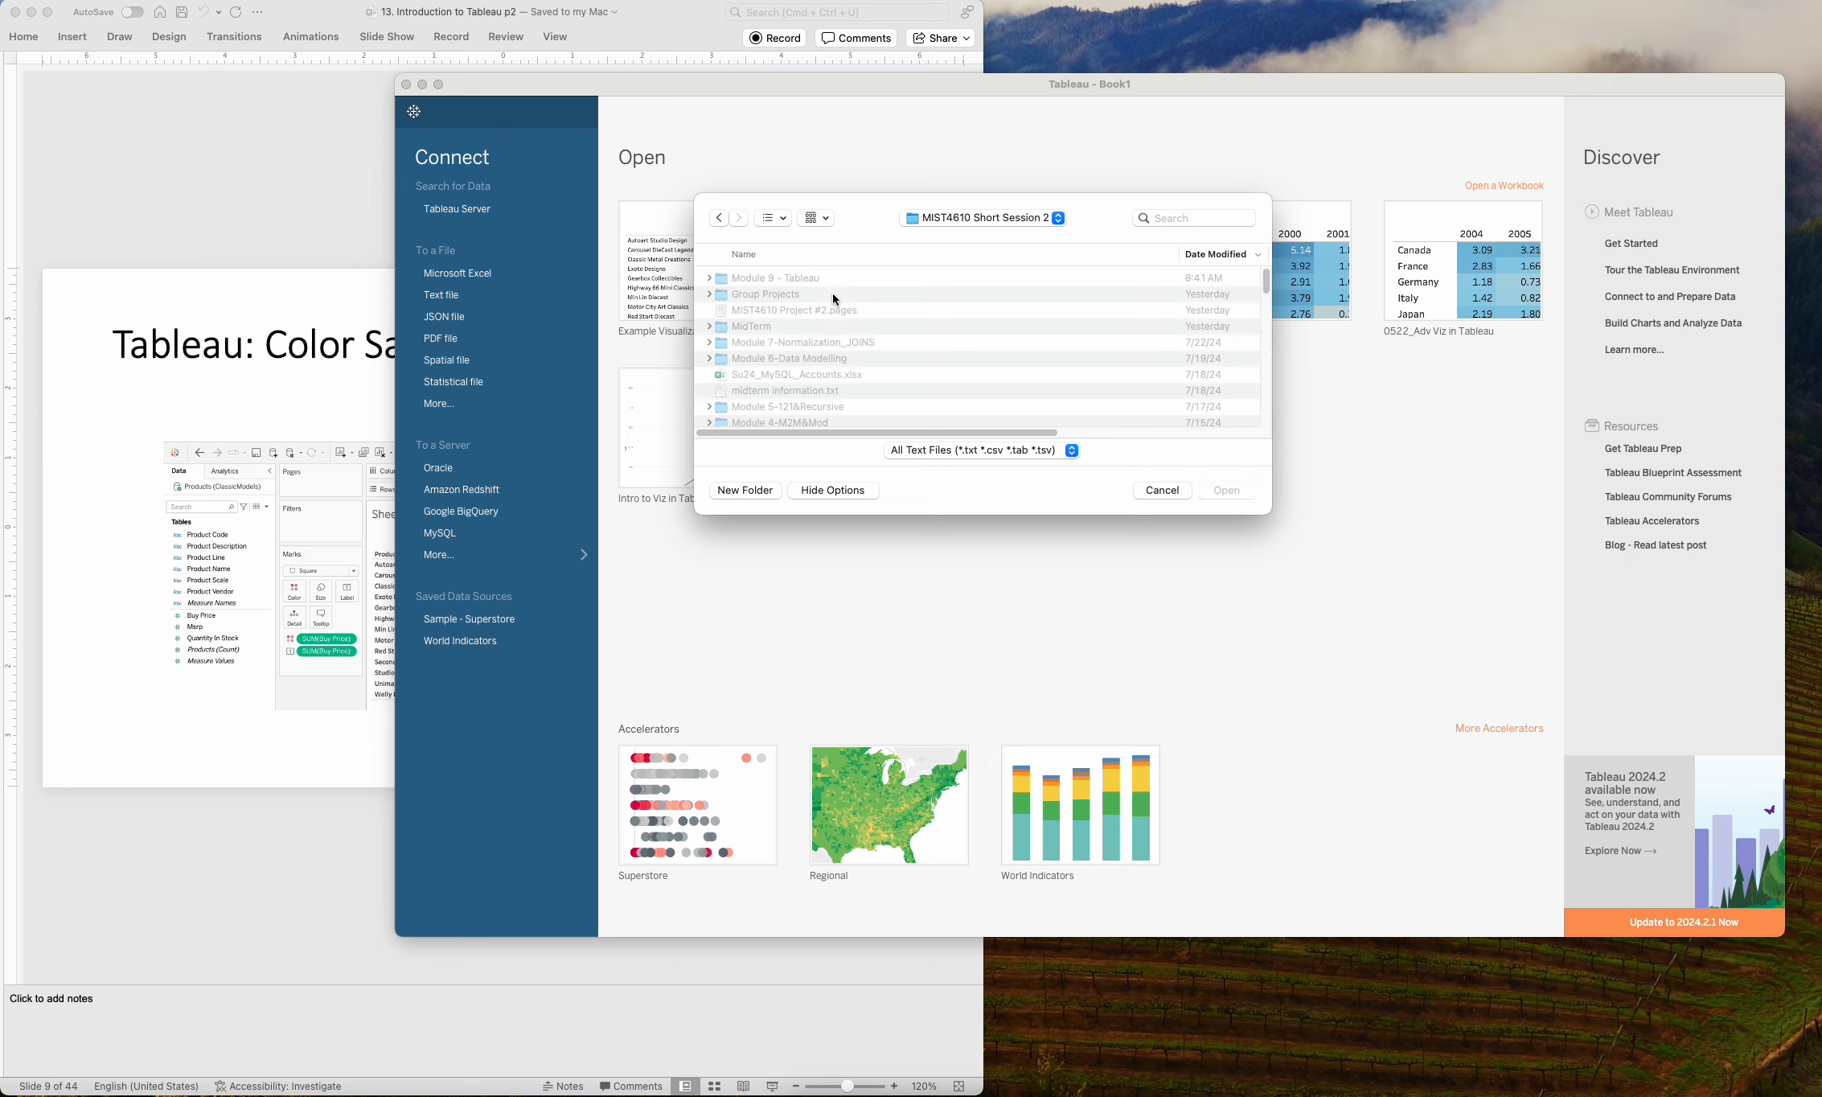
Connect to the ProductLines.csv text file in the data folder inside Module 9 - Tableau.
{"action": "double_click", "coordinate": [793, 288]}
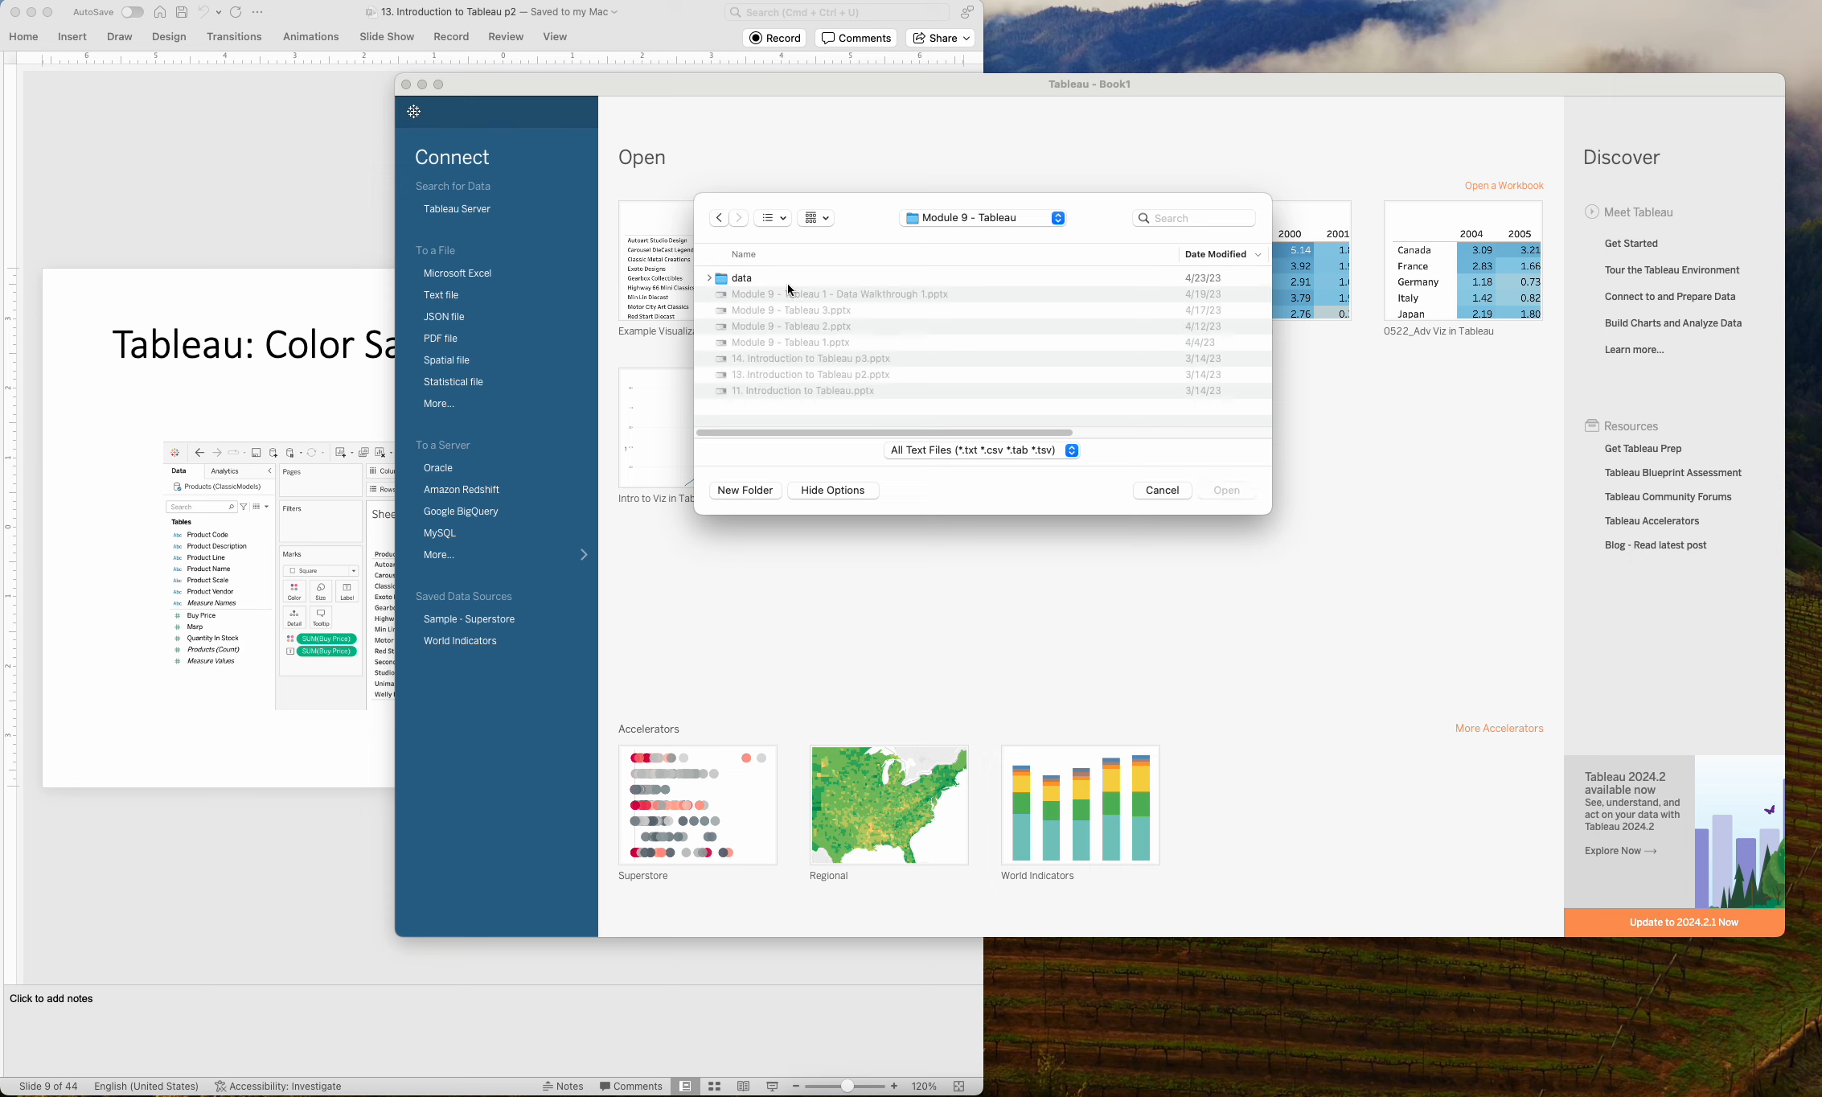
{"action": "double_click", "coordinate": [784, 282]}
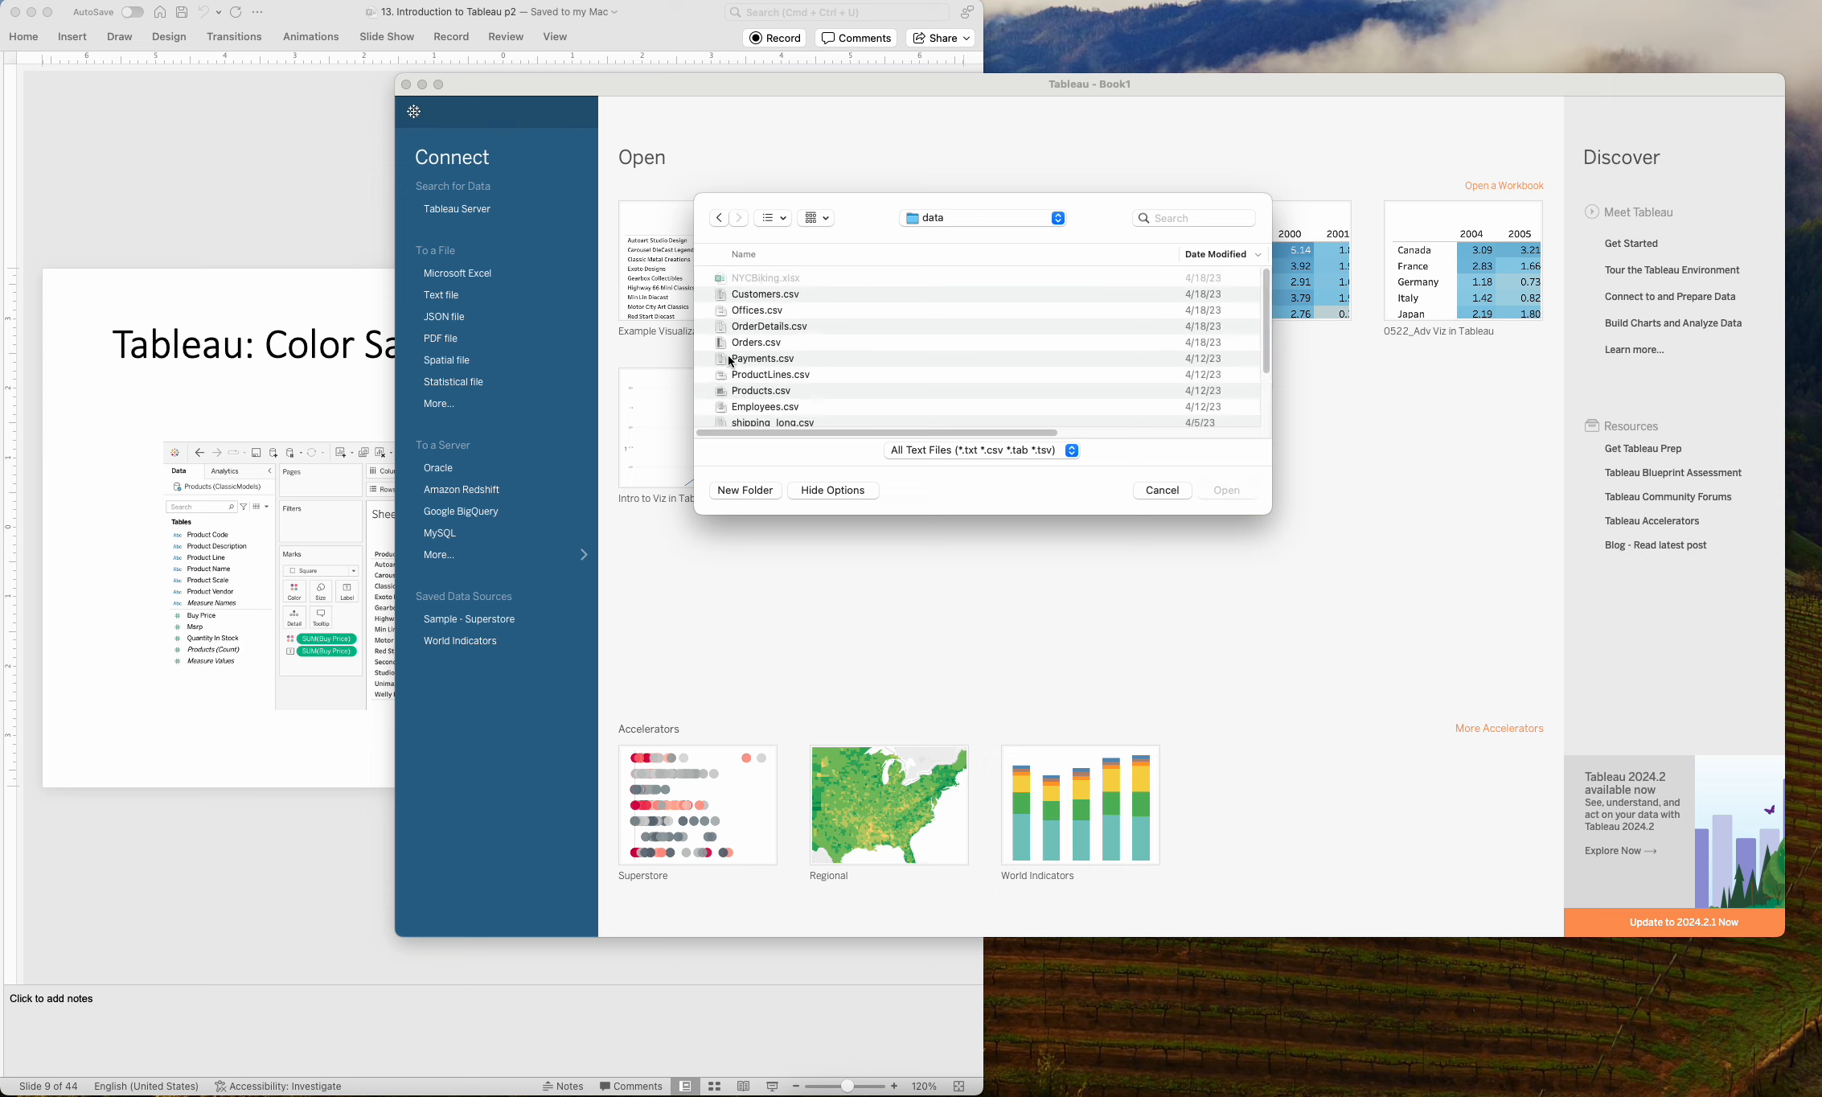
{"action": "scroll", "coordinate": [795, 331], "scroll_direction": "down", "scroll_amount": 2}
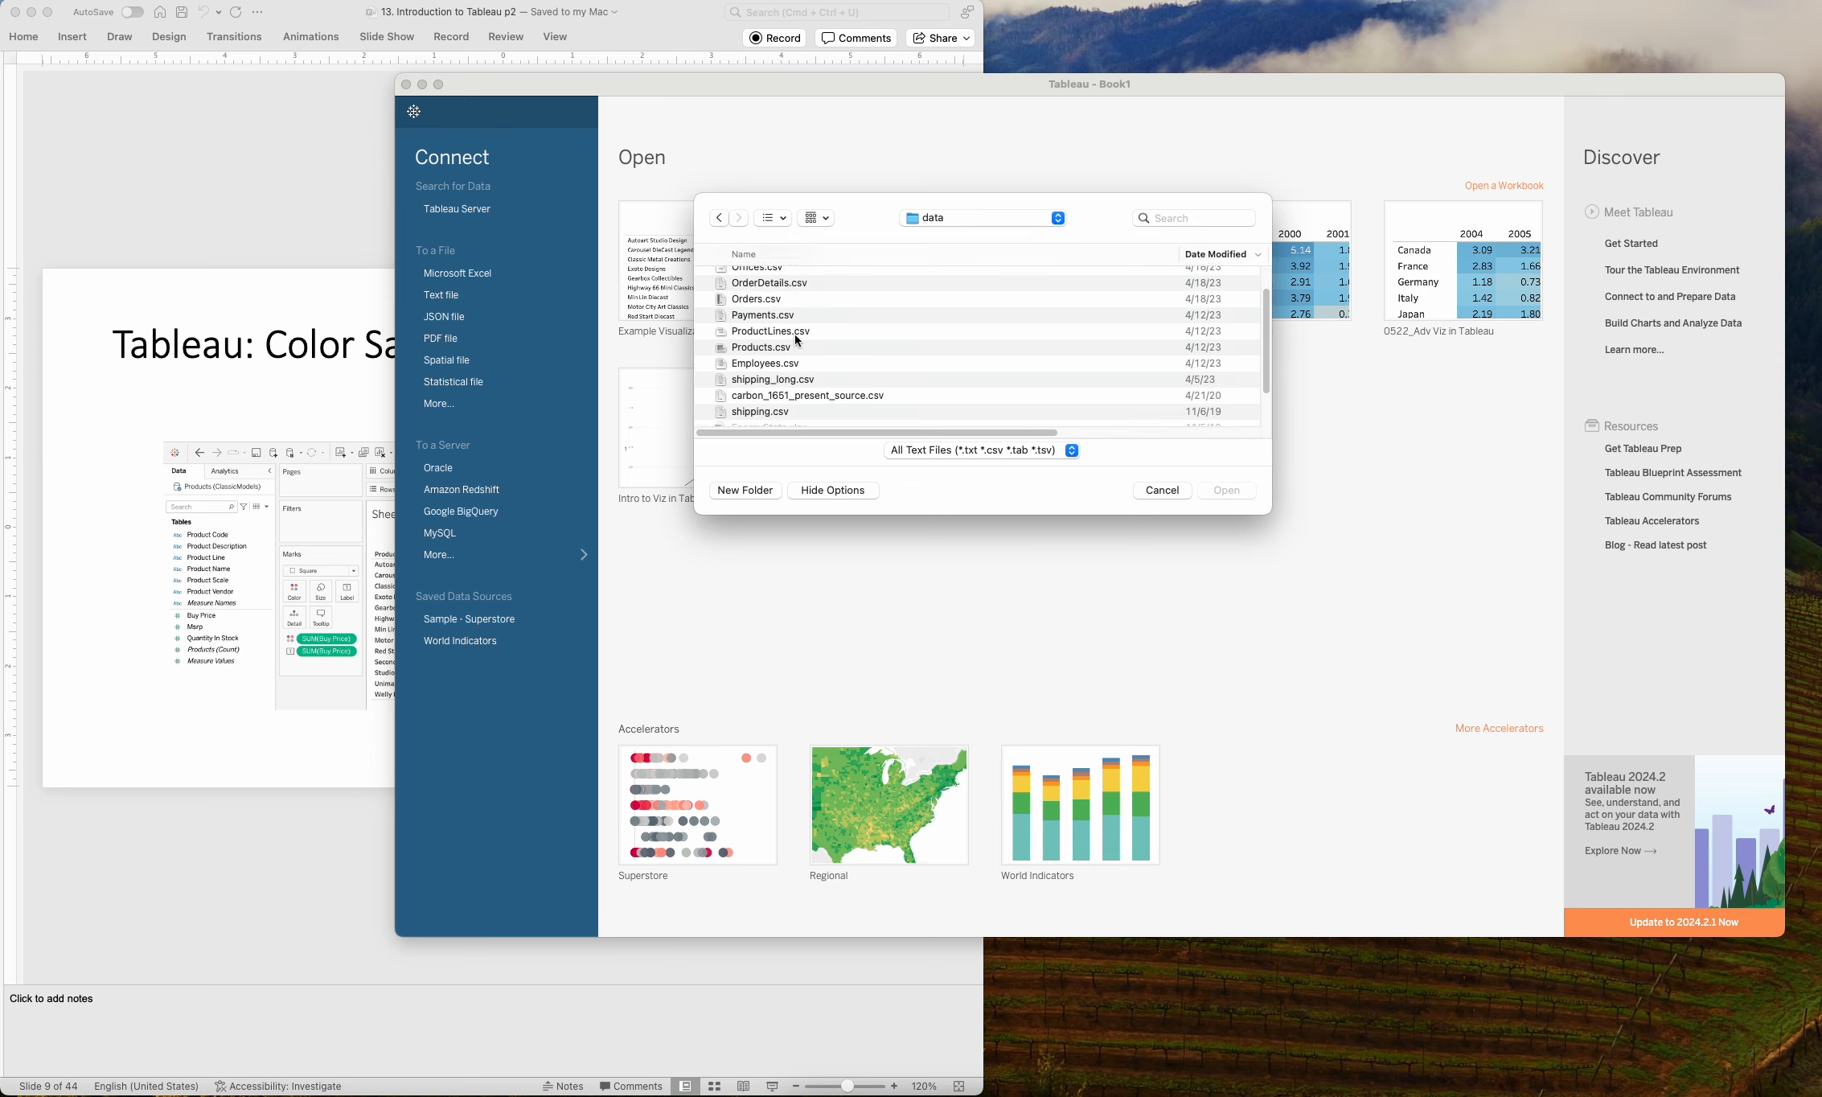
{"action": "left_click", "coordinate": [1094, 254]}
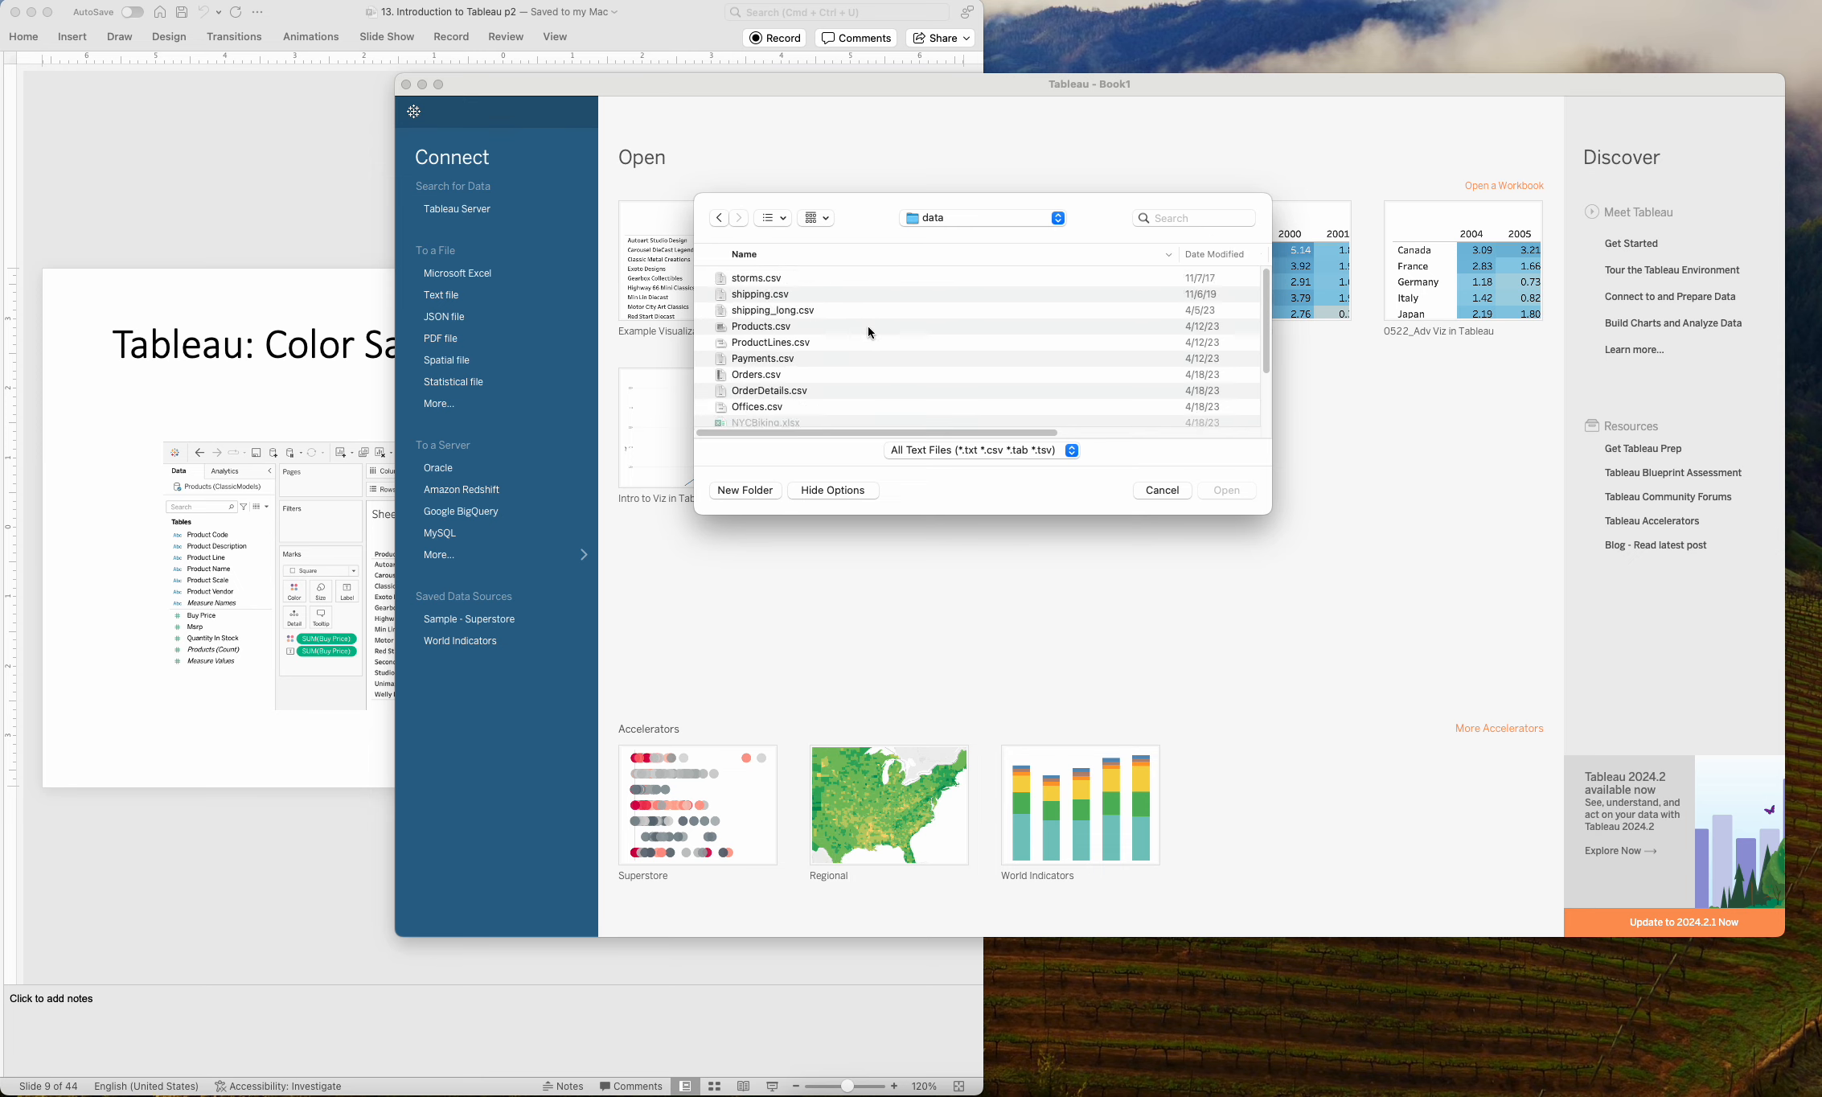
{"action": "left_click", "coordinate": [776, 342]}
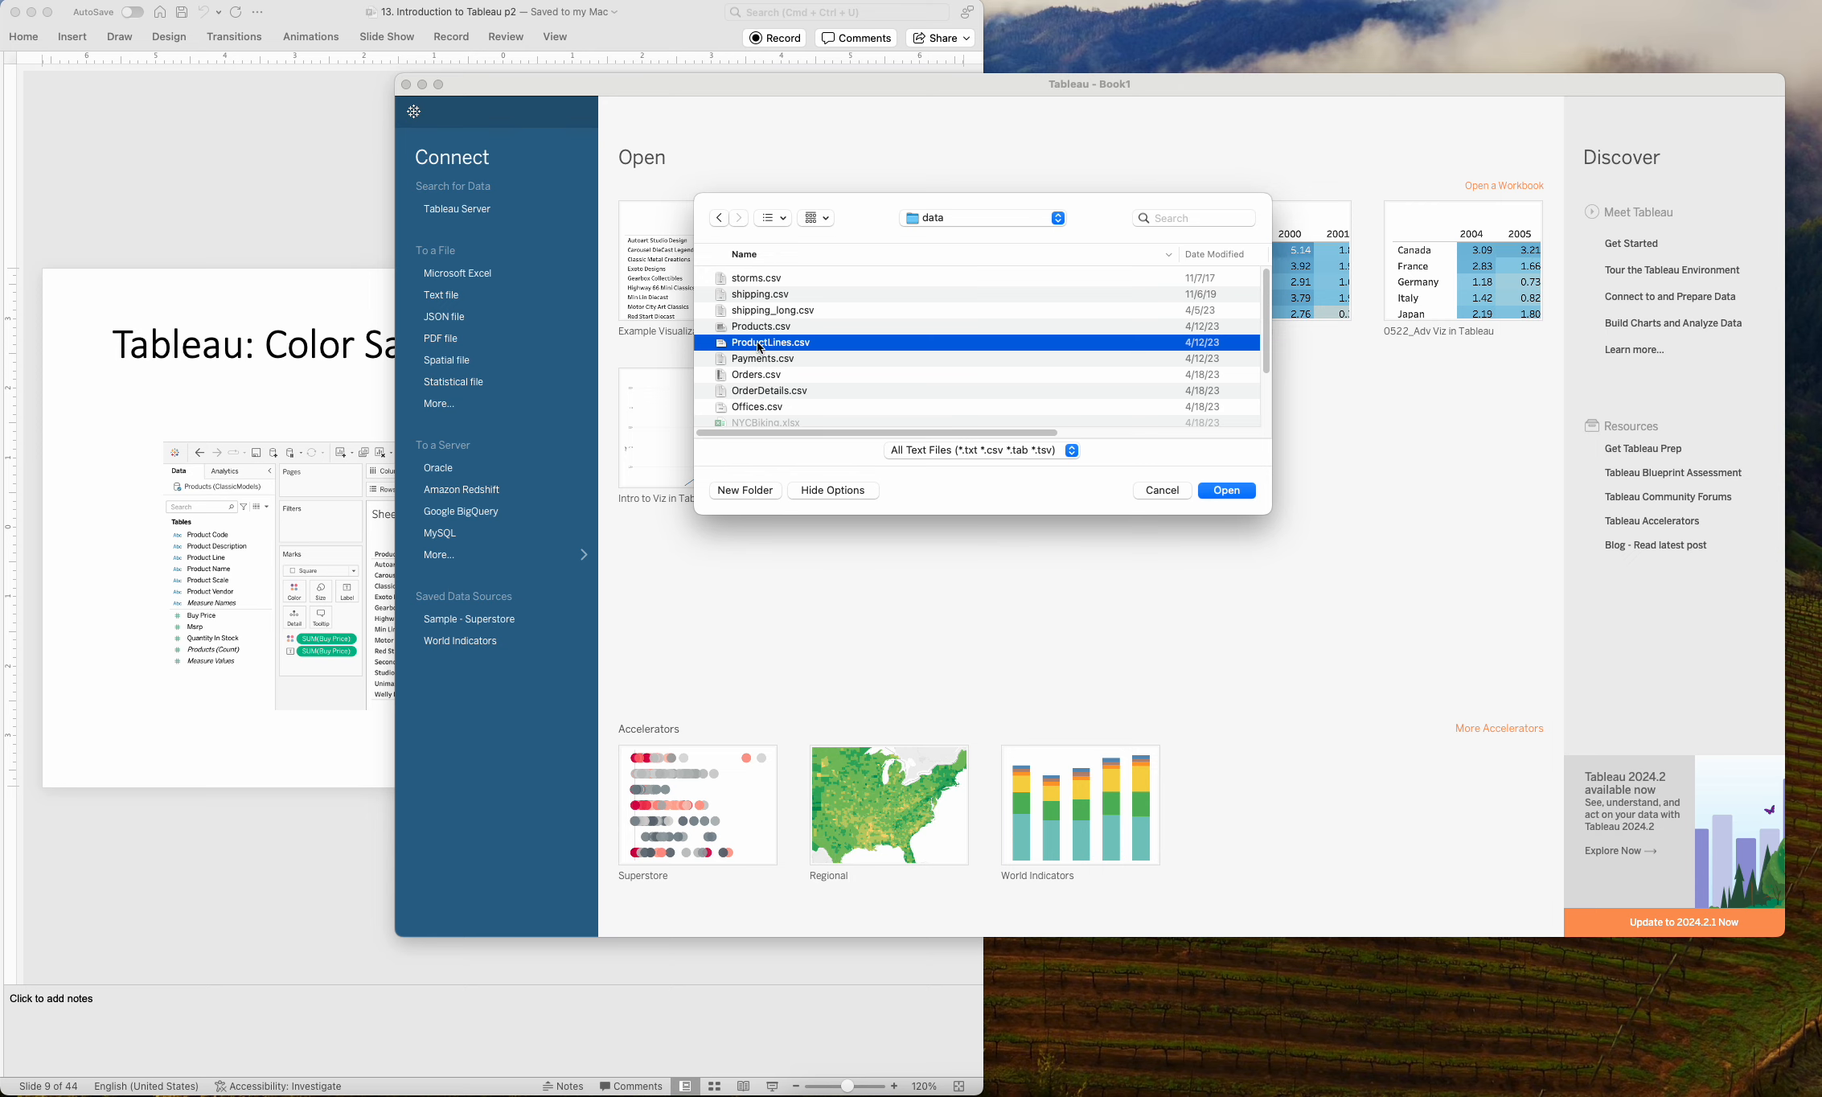
{"action": "left_click", "coordinate": [1222, 492]}
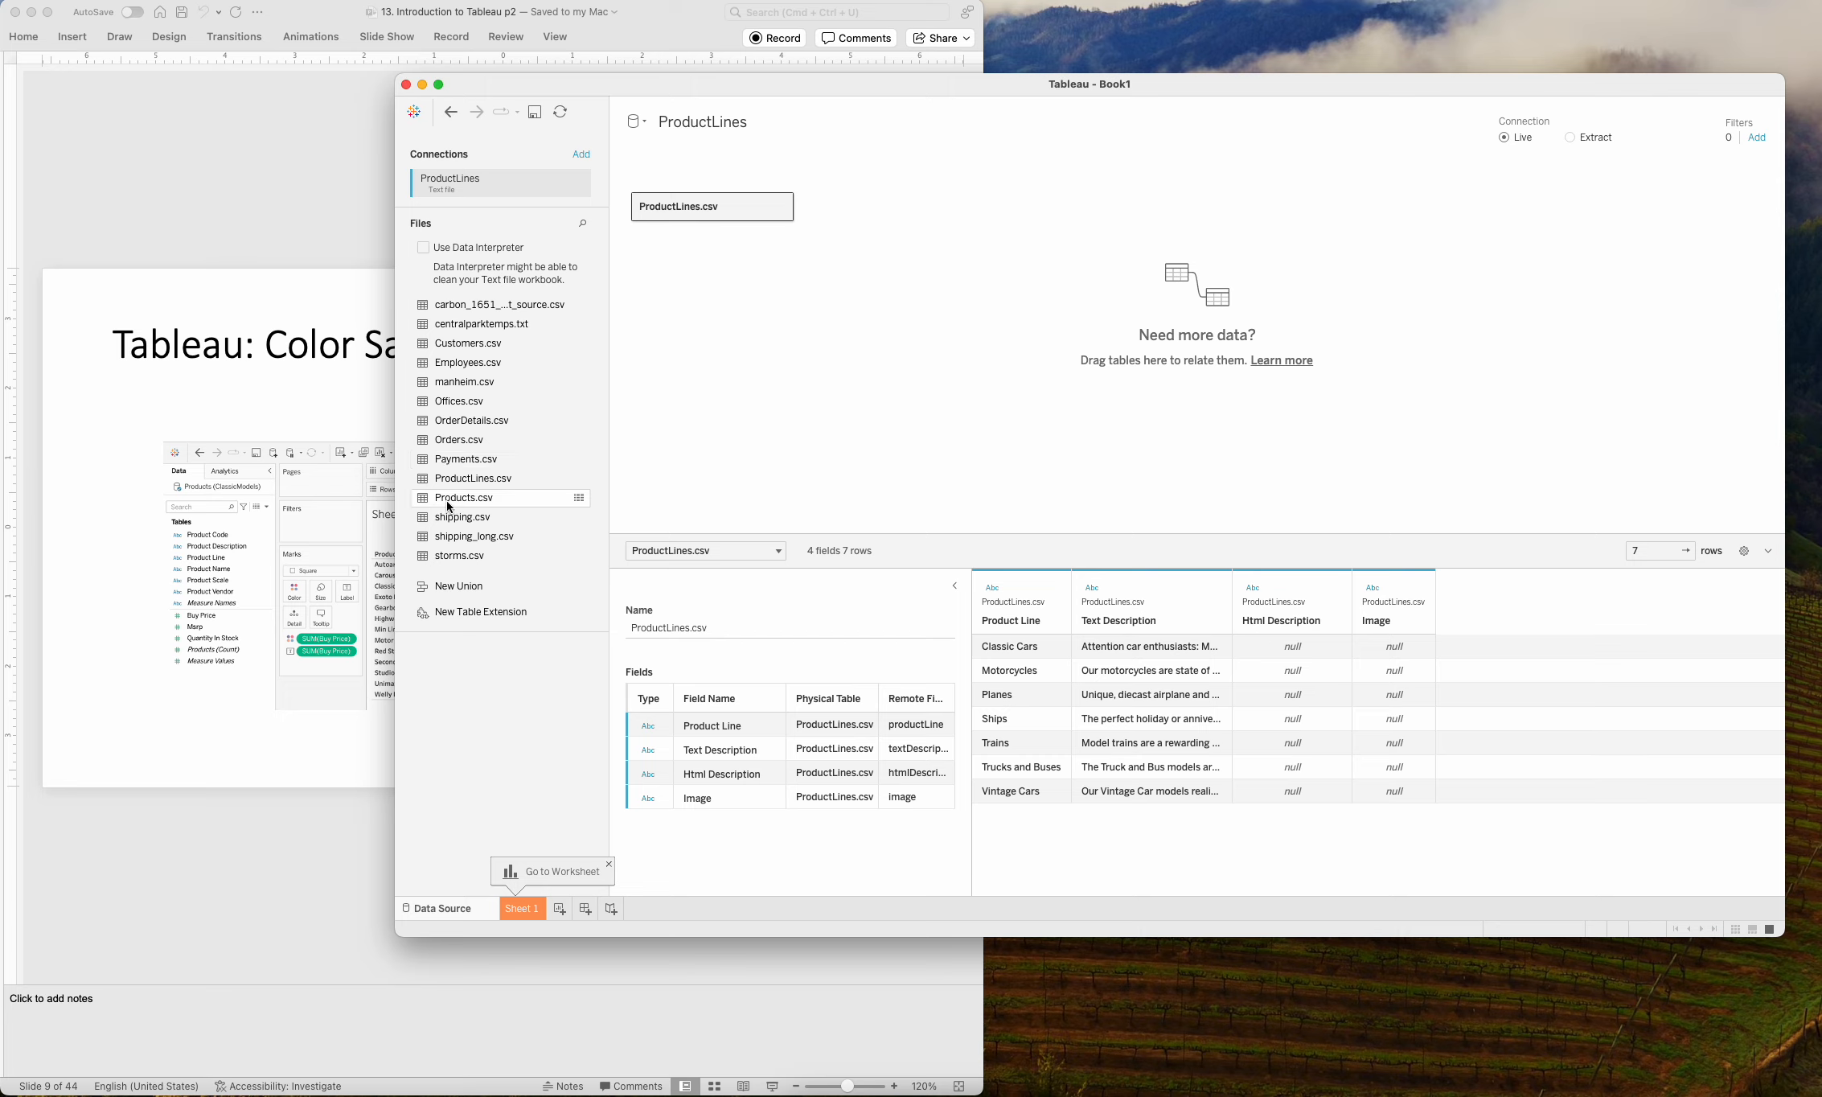
Relate the Products.csv table to ProductLines.csv in the data source and go to the Sheet 1 worksheet.
{"action": "left_click_drag", "start_coordinate": [436, 503], "coordinate": [964, 206]}
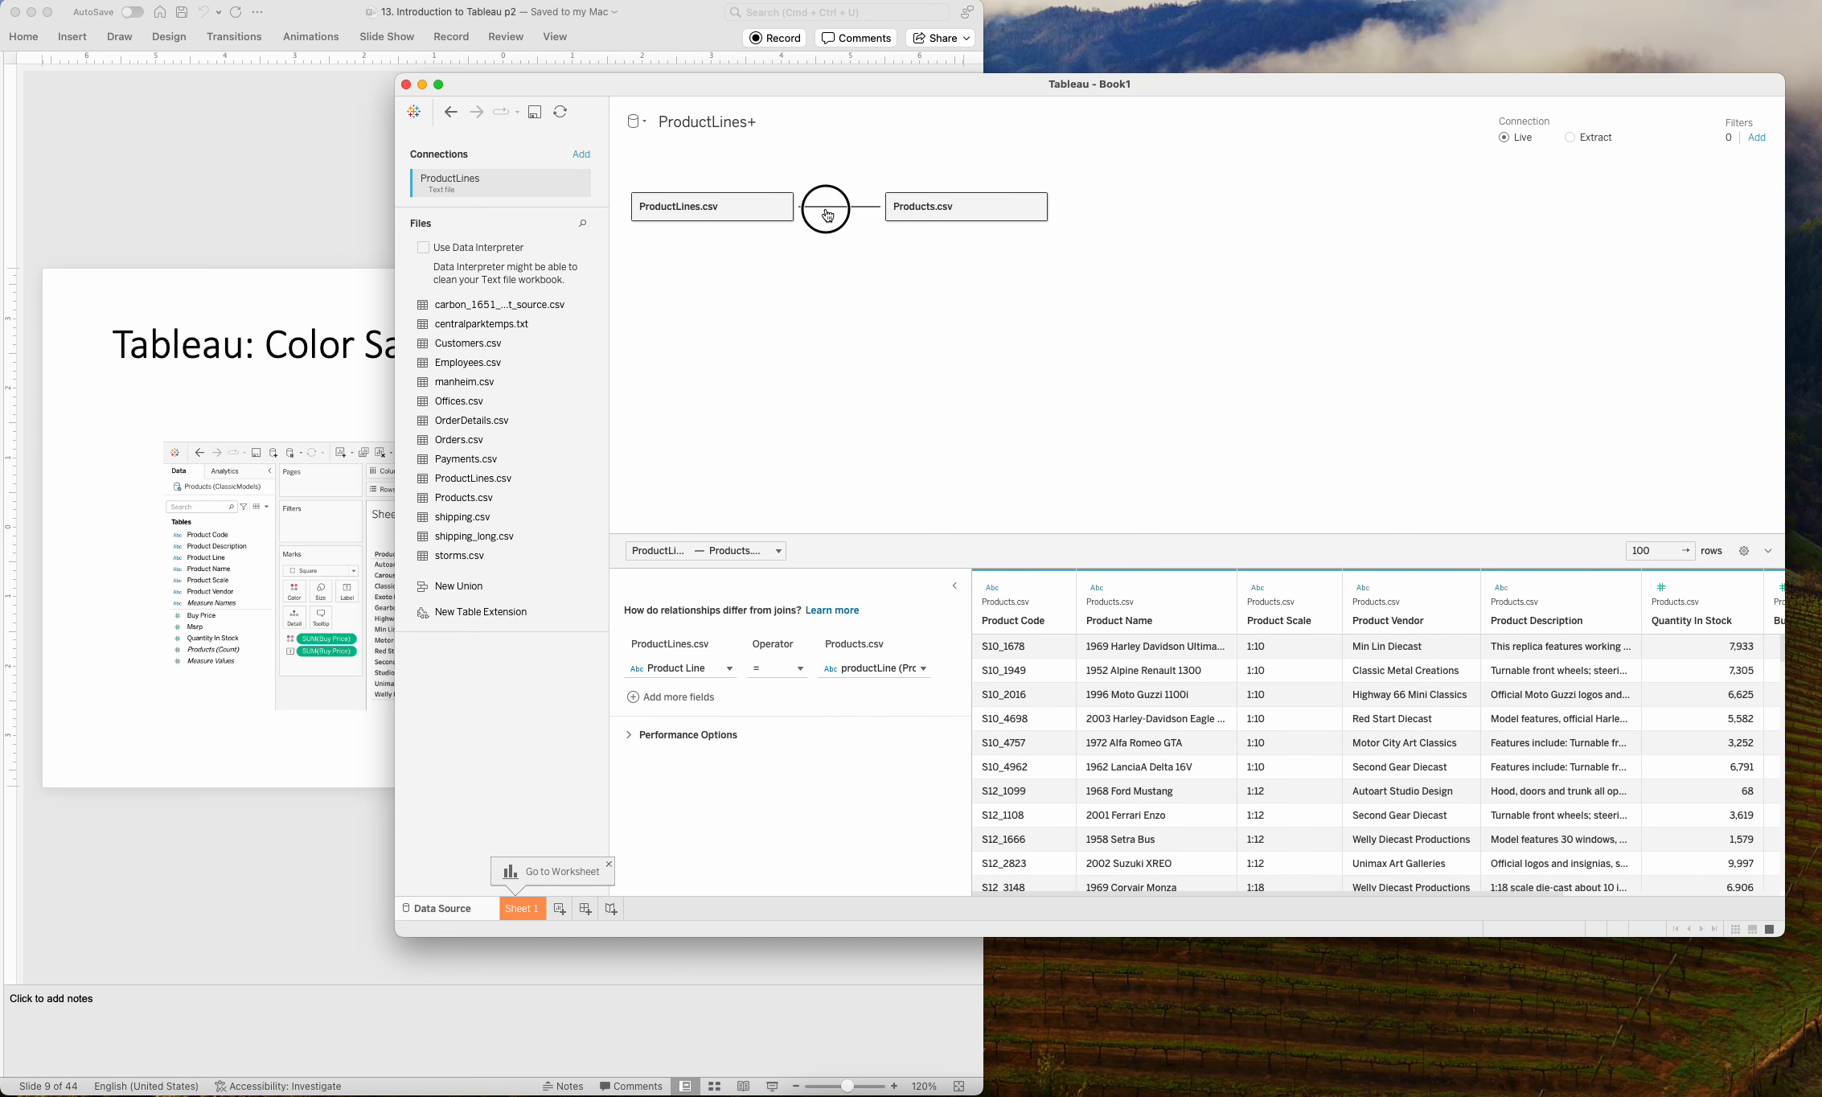
{"action": "mouse_move", "coordinate": [826, 215]}
{"action": "left_click", "coordinate": [989, 125]}
{"action": "left_click", "coordinate": [517, 913]}
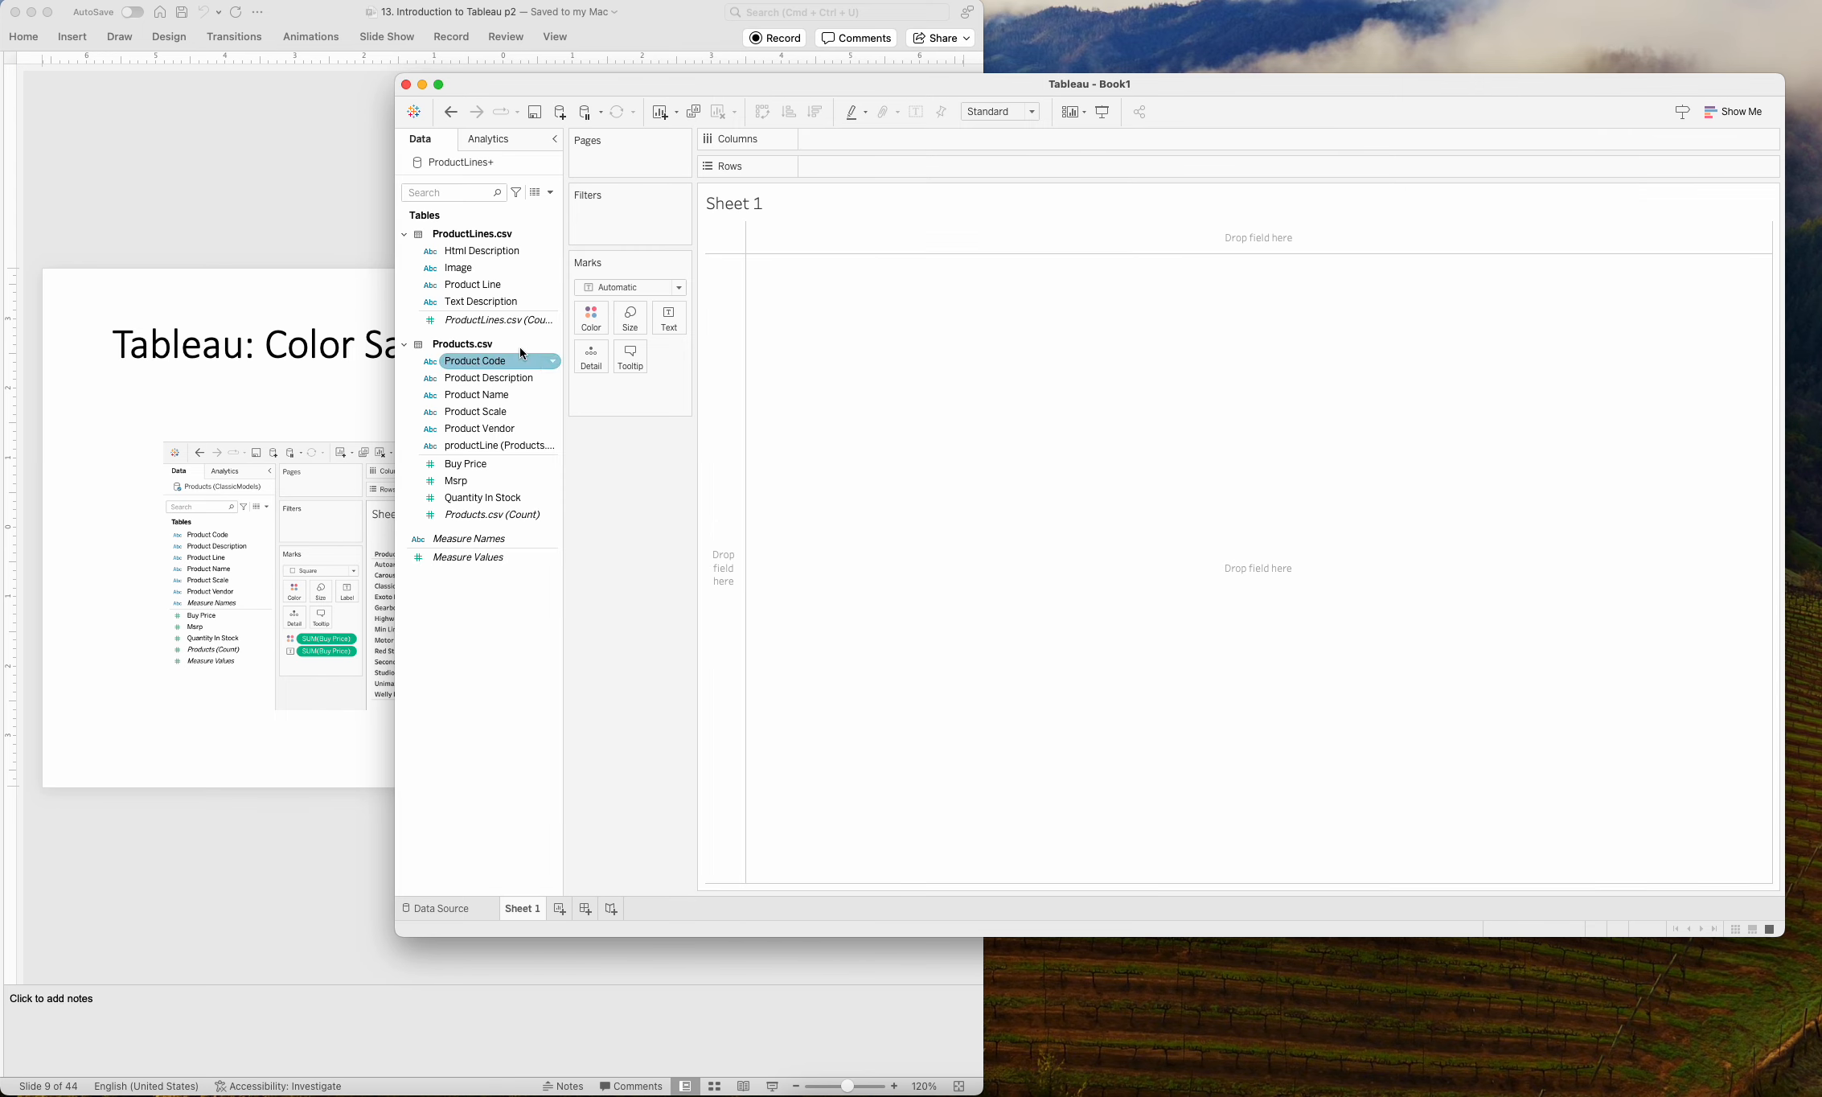
Look over the worksheet's fields and examine the Color Saturated Tables example in PowerPoint, returning to the Tableau worksheet.
{"action": "left_click", "coordinate": [429, 254]}
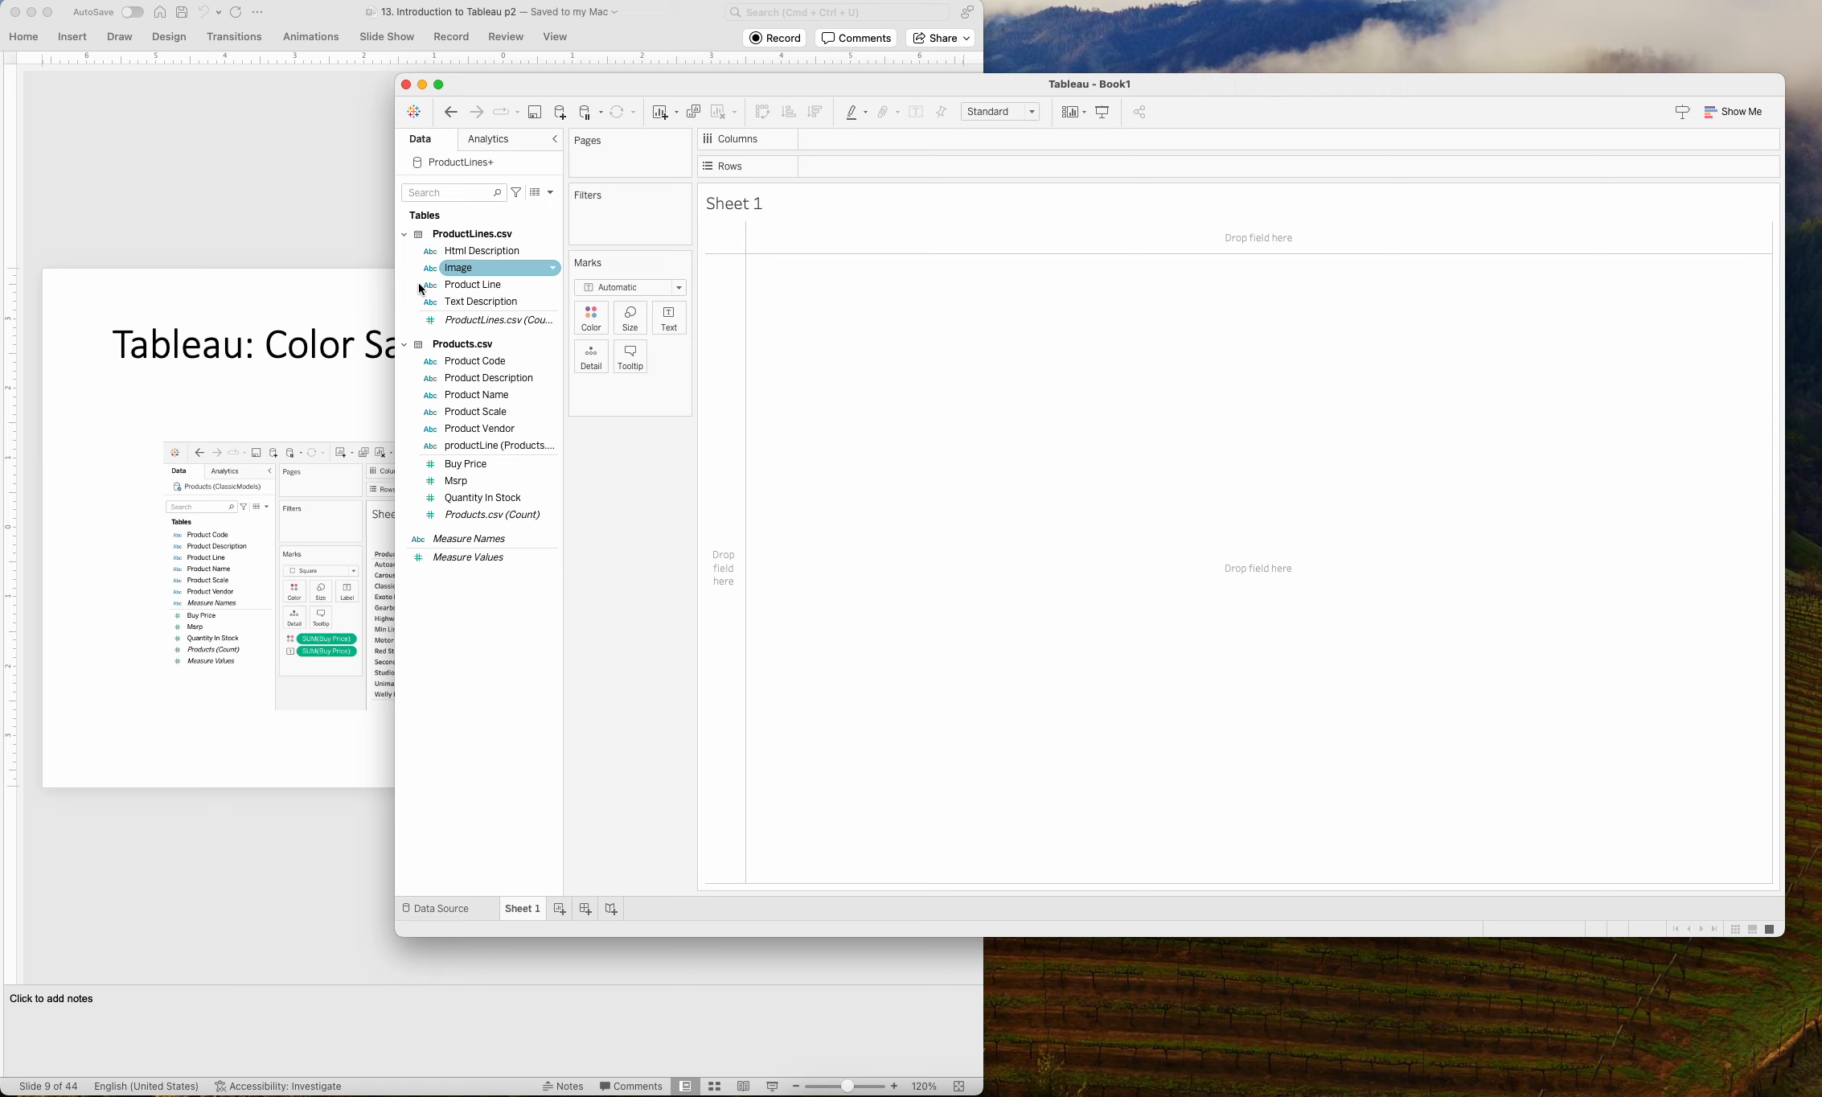
{"action": "left_click", "coordinate": [452, 370]}
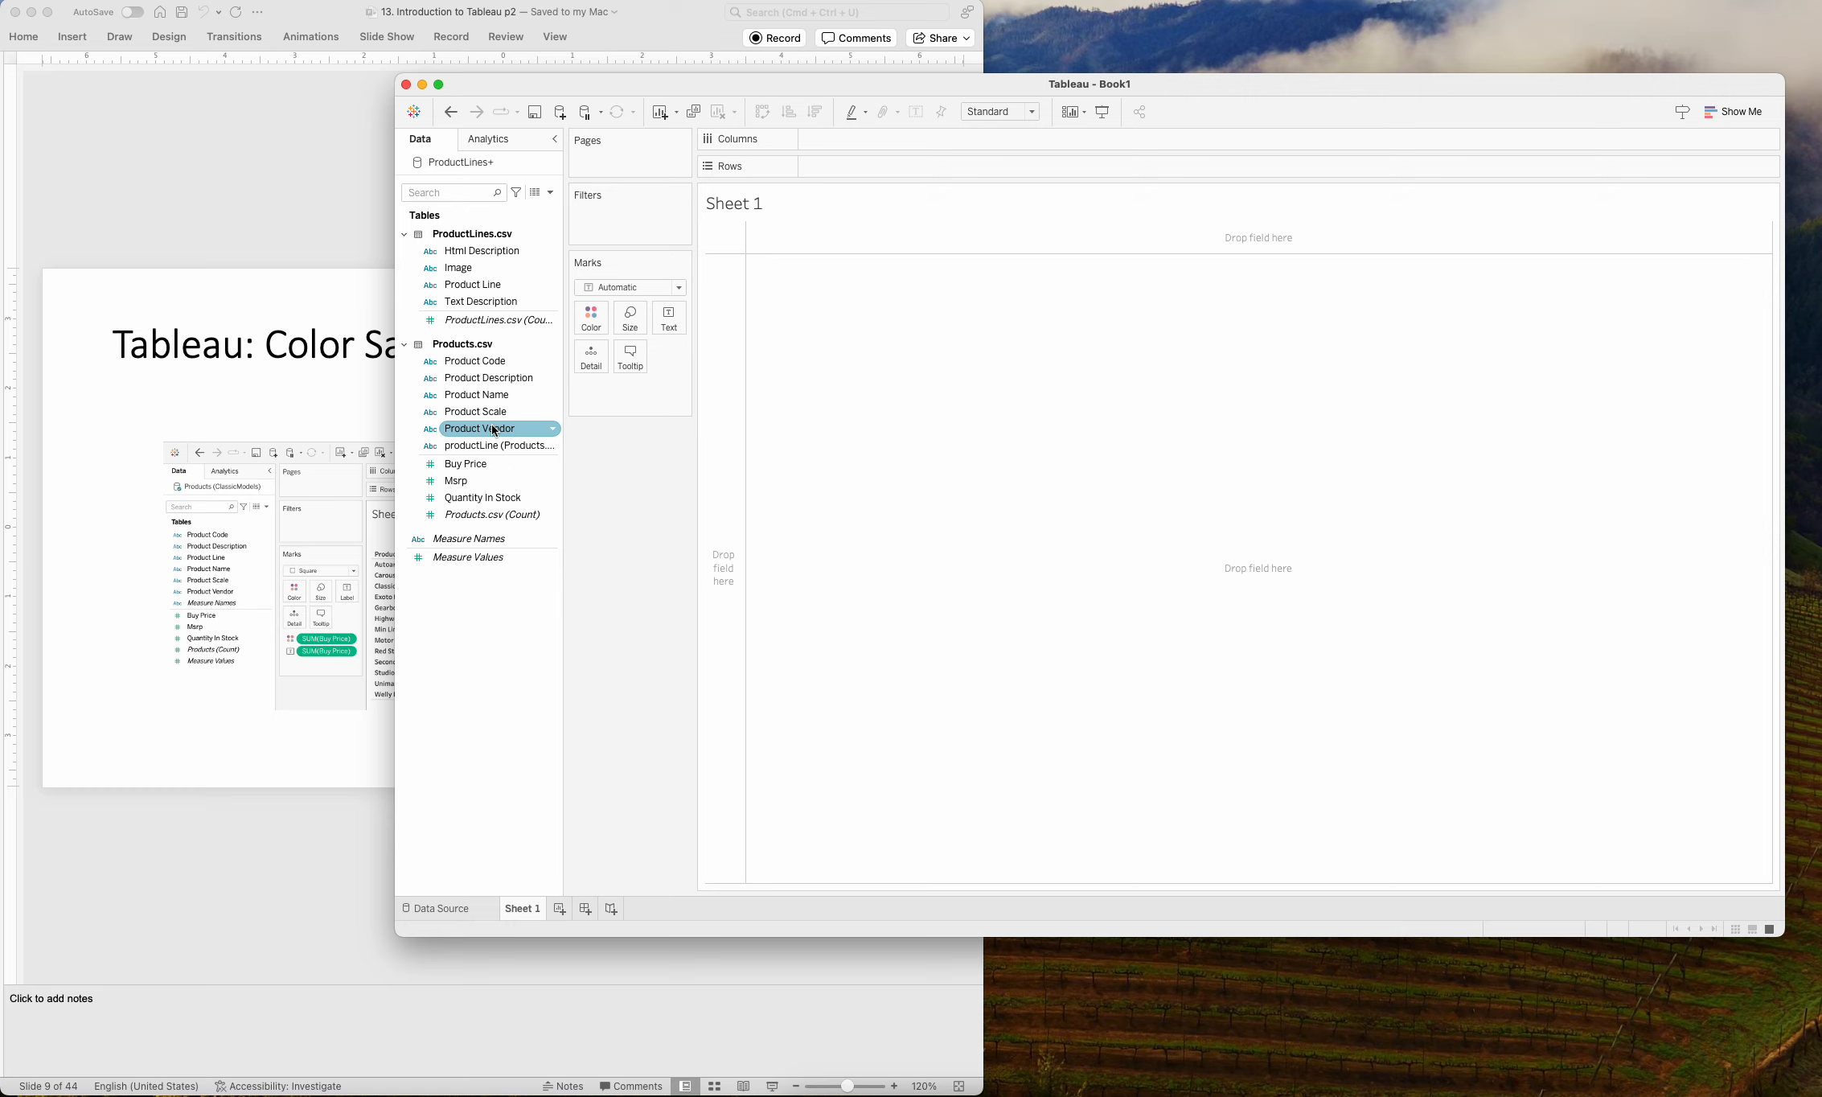
{"action": "left_click", "coordinate": [387, 253]}
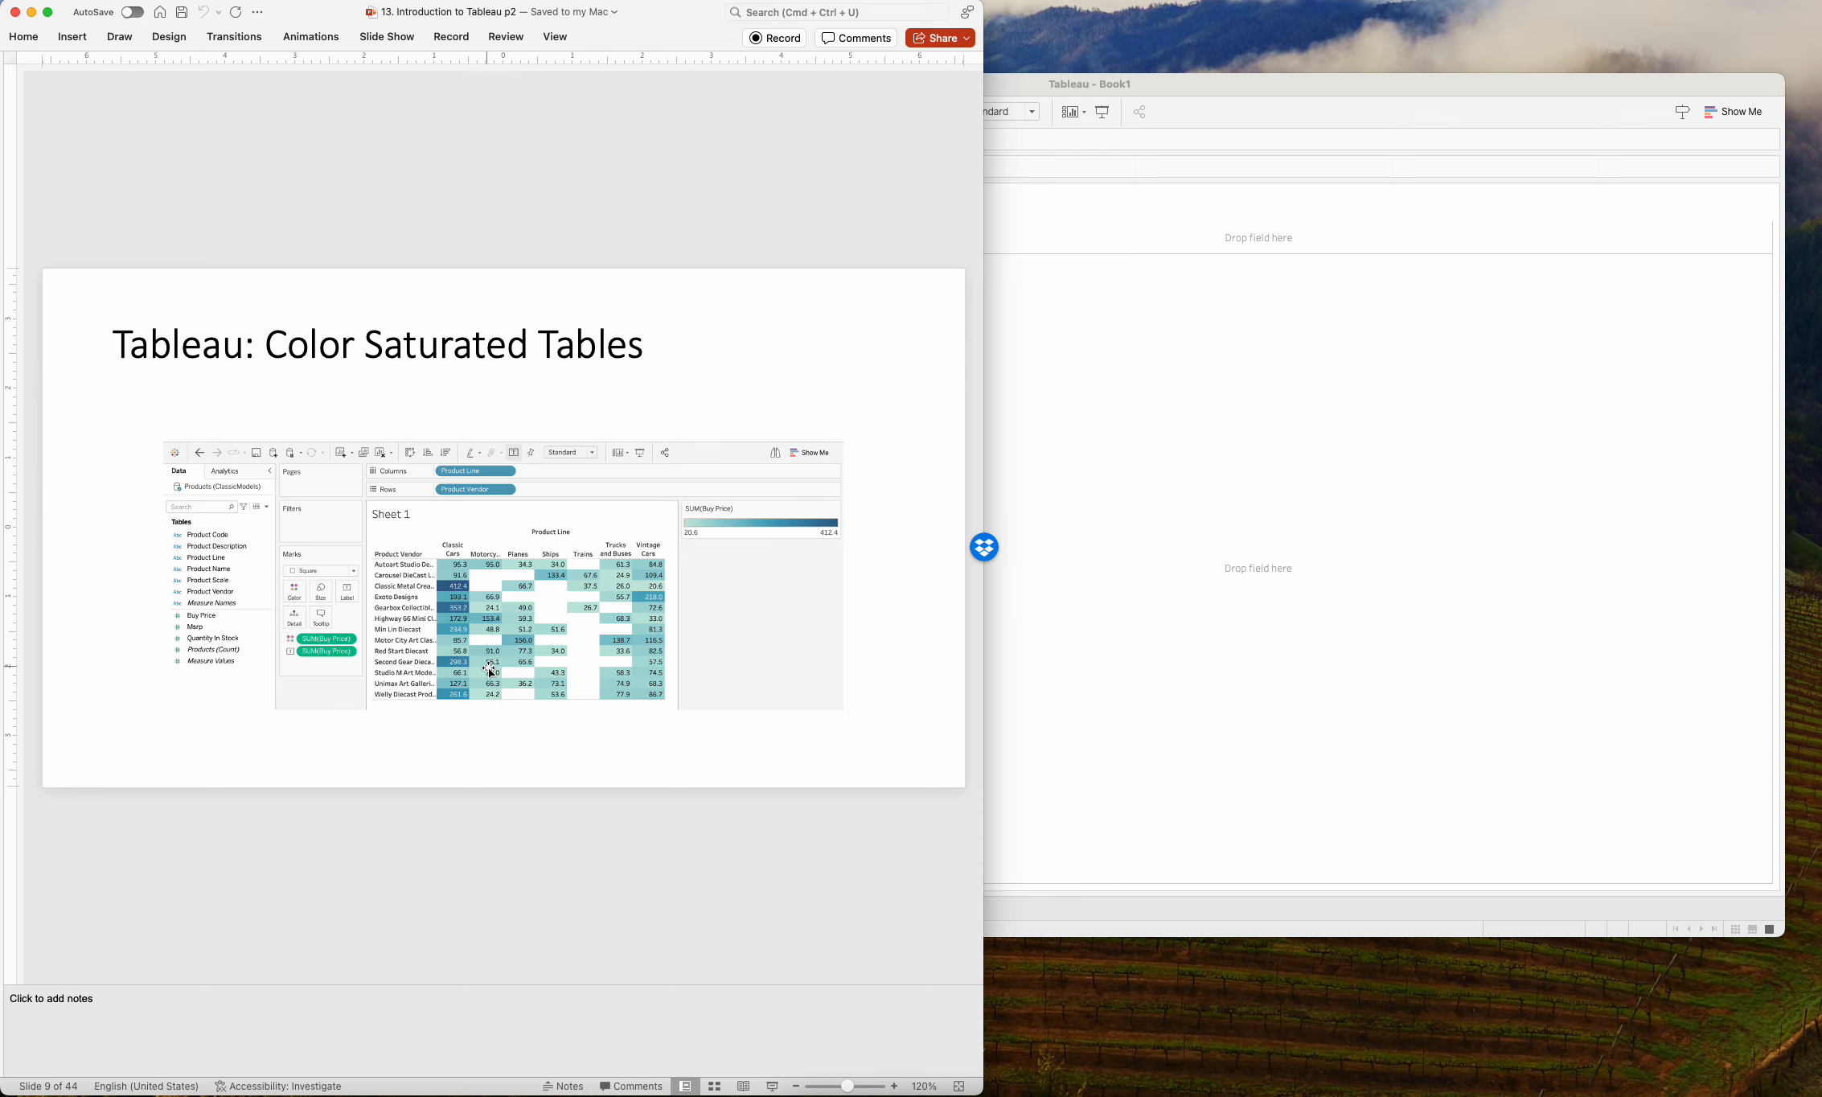
{"action": "left_click", "coordinate": [1394, 264]}
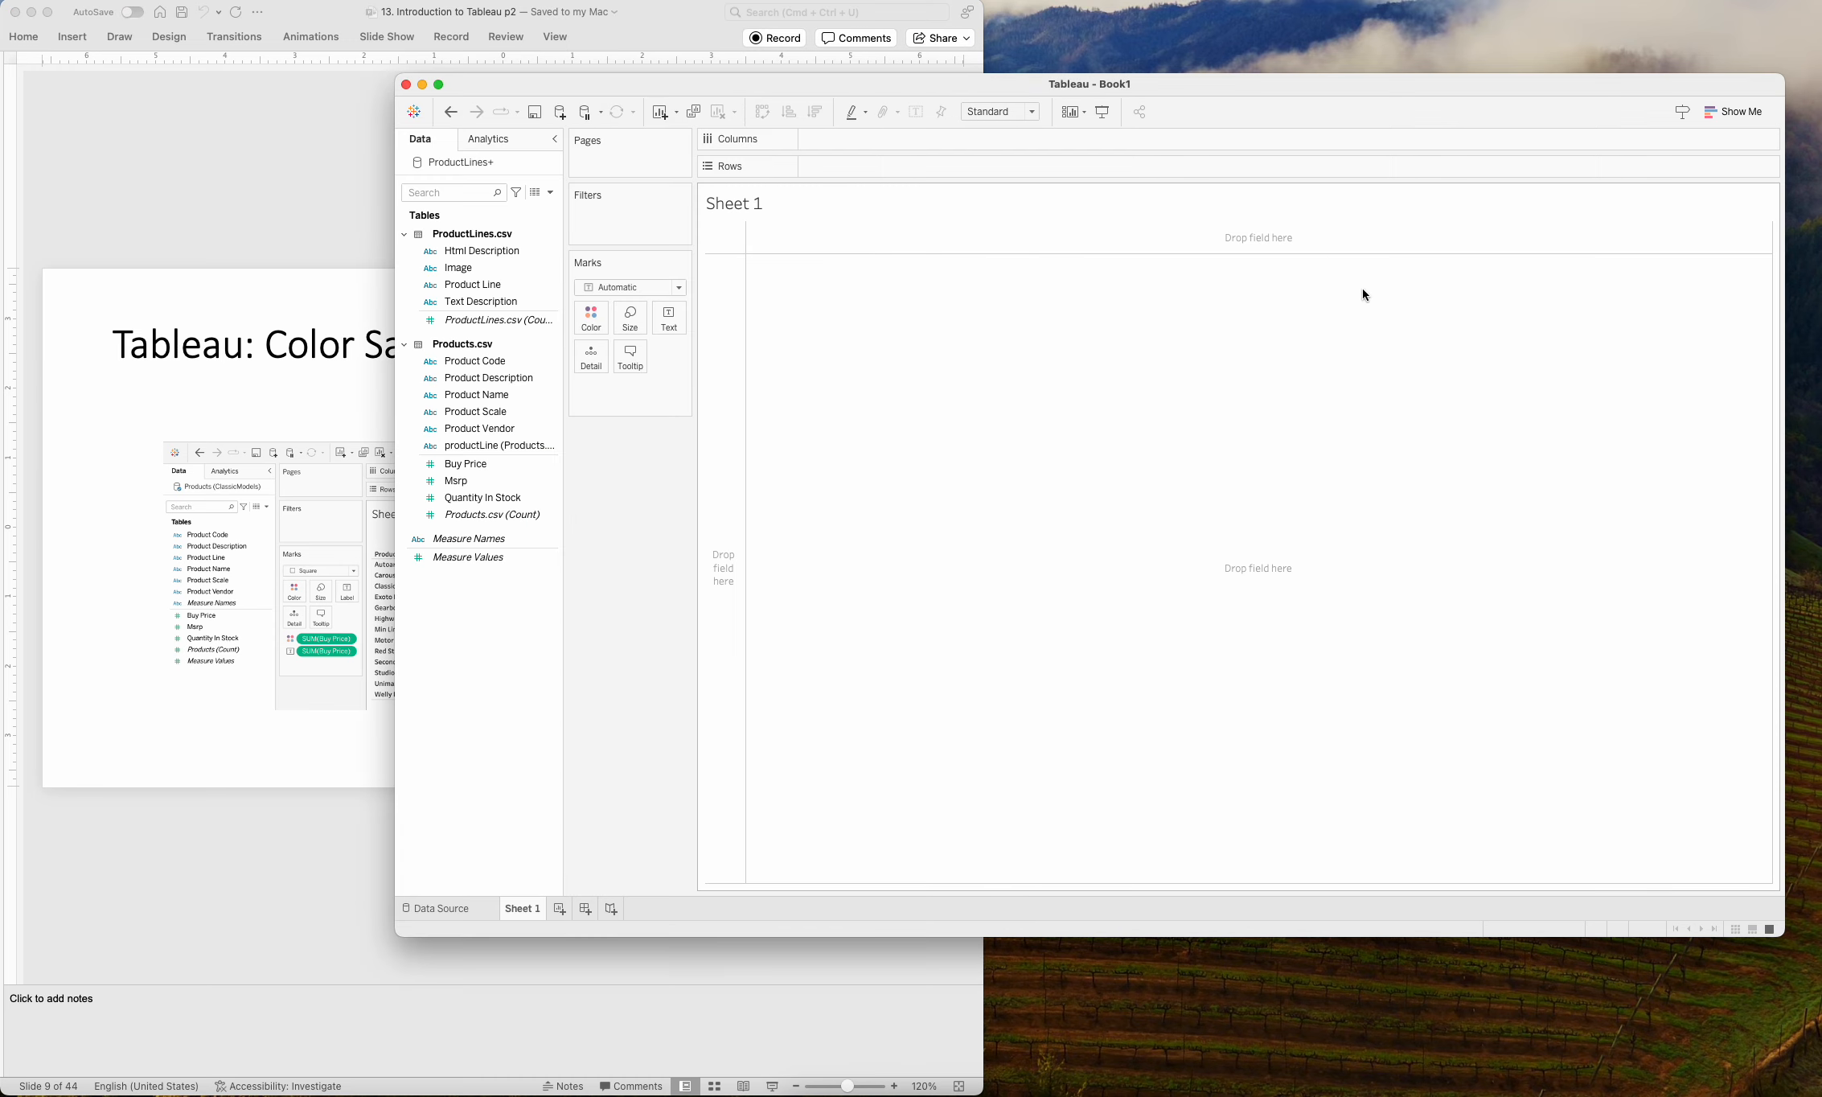
{"action": "left_click", "coordinate": [343, 195]}
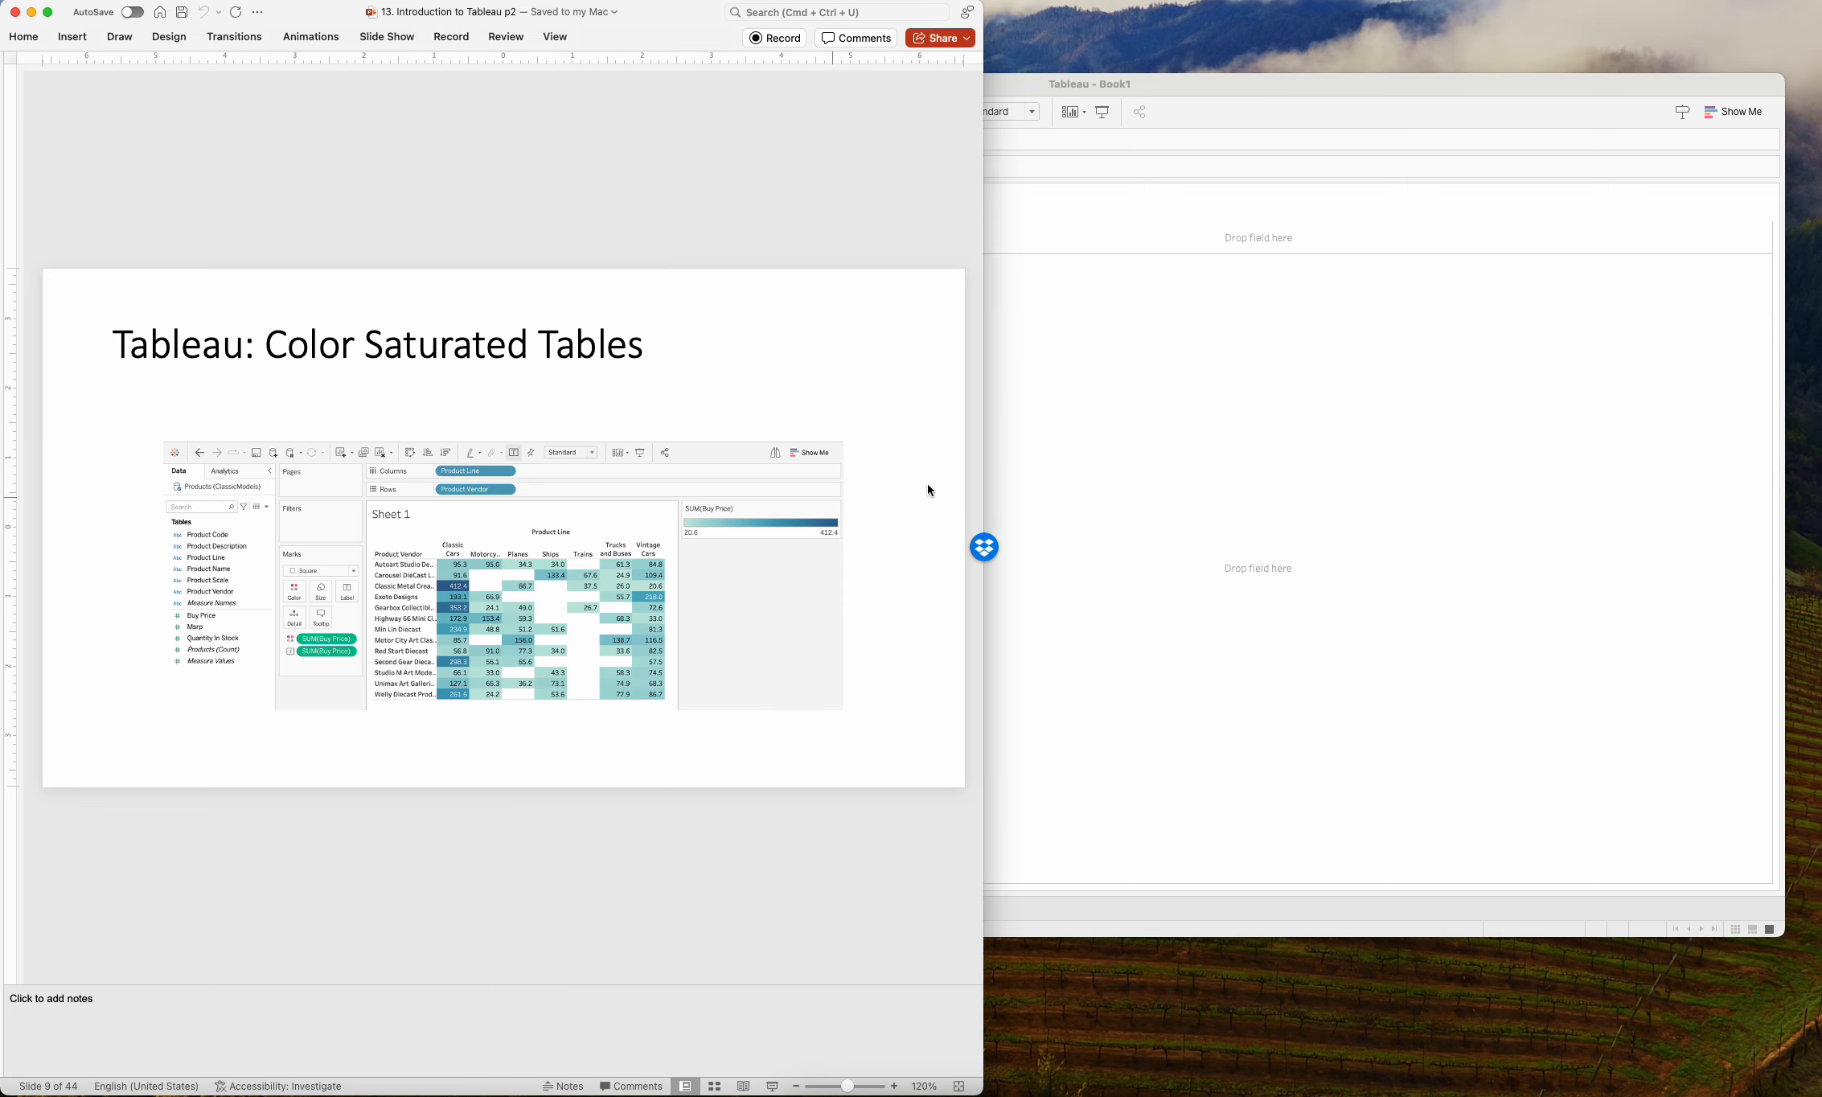
{"action": "left_click", "coordinate": [1184, 418]}
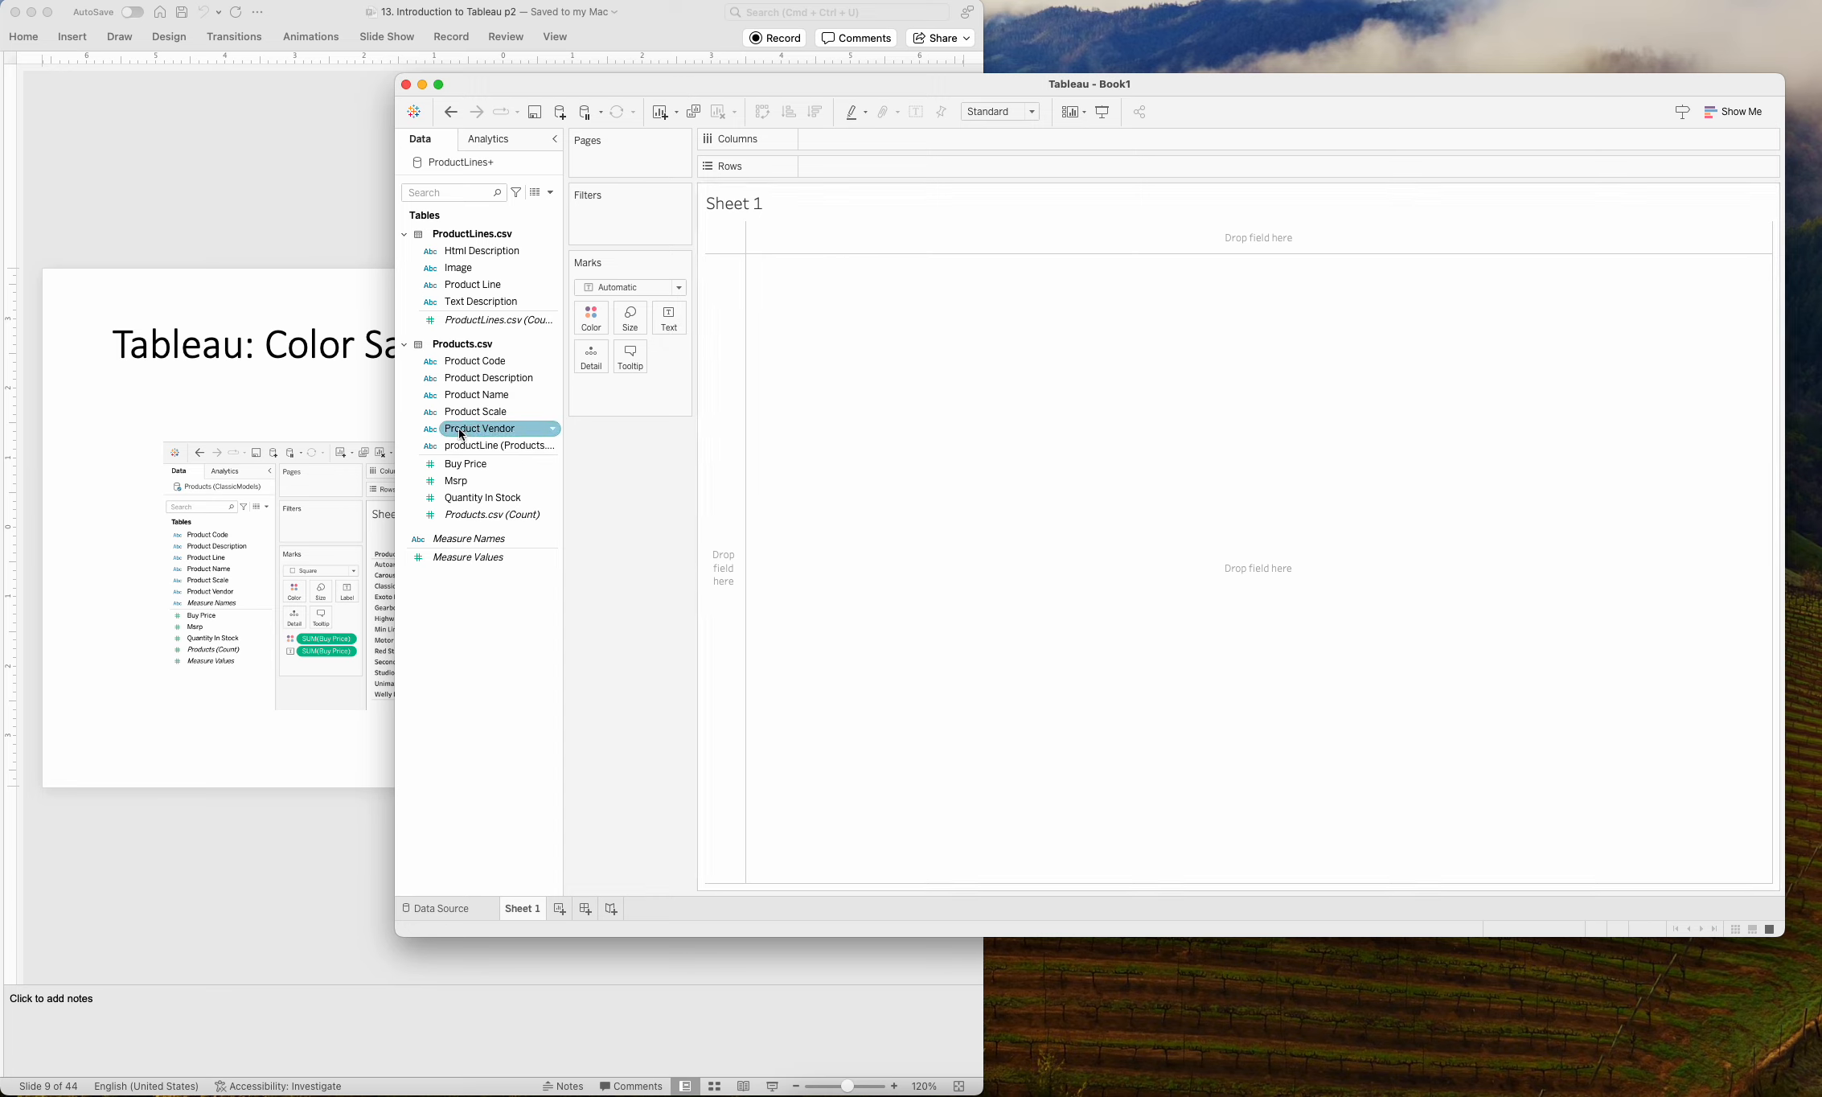
Lay out the table with Product Vendor as rows and Product Line from ProductLines.csv as columns.
{"action": "left_click_drag", "start_coordinate": [462, 434], "coordinate": [729, 319]}
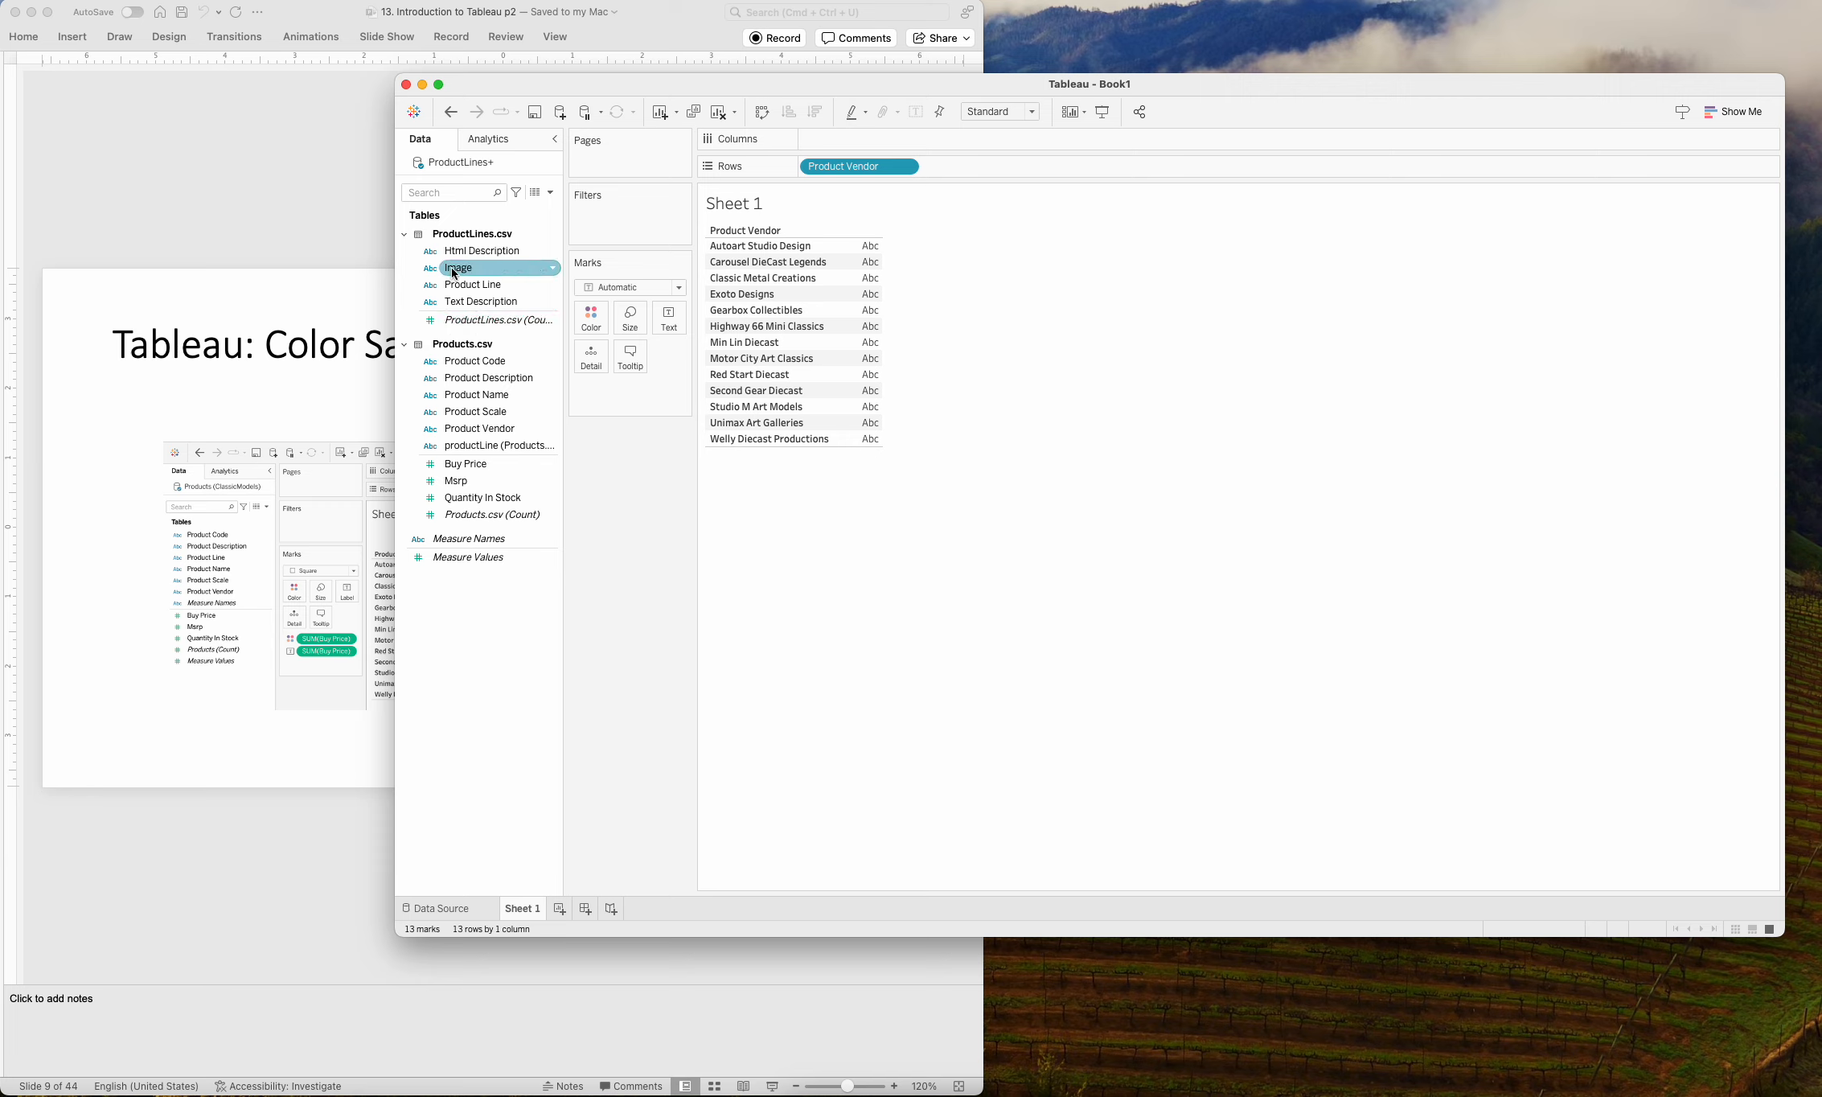
{"action": "mouse_move", "coordinate": [454, 286]}
{"action": "left_mouse_down"}
{"action": "mouse_move", "coordinate": [580, 288]}
{"action": "mouse_move", "coordinate": [435, 256]}
{"action": "mouse_move", "coordinate": [483, 291]}
{"action": "left_mouse_up"}
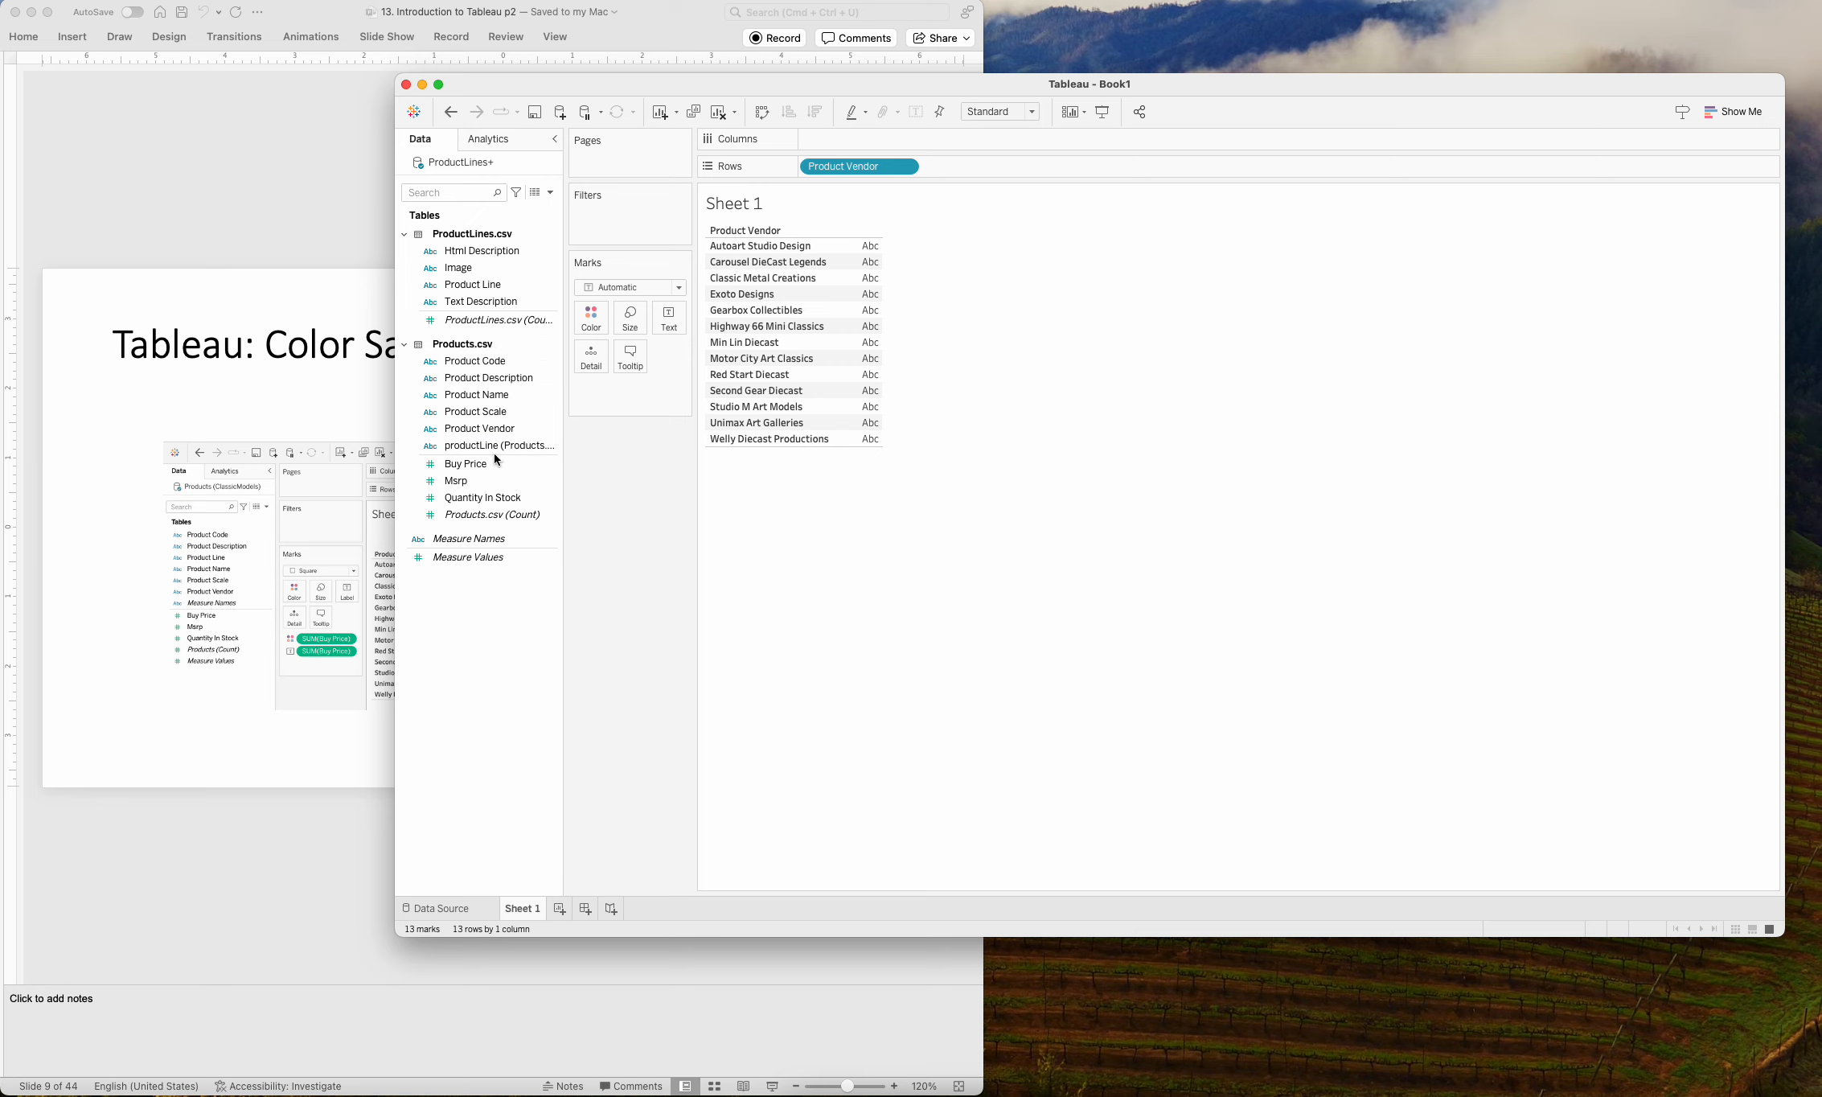
{"action": "mouse_move", "coordinate": [494, 447]}
{"action": "left_mouse_down"}
{"action": "mouse_move", "coordinate": [541, 460]}
{"action": "mouse_move", "coordinate": [470, 449]}
{"action": "left_mouse_up"}
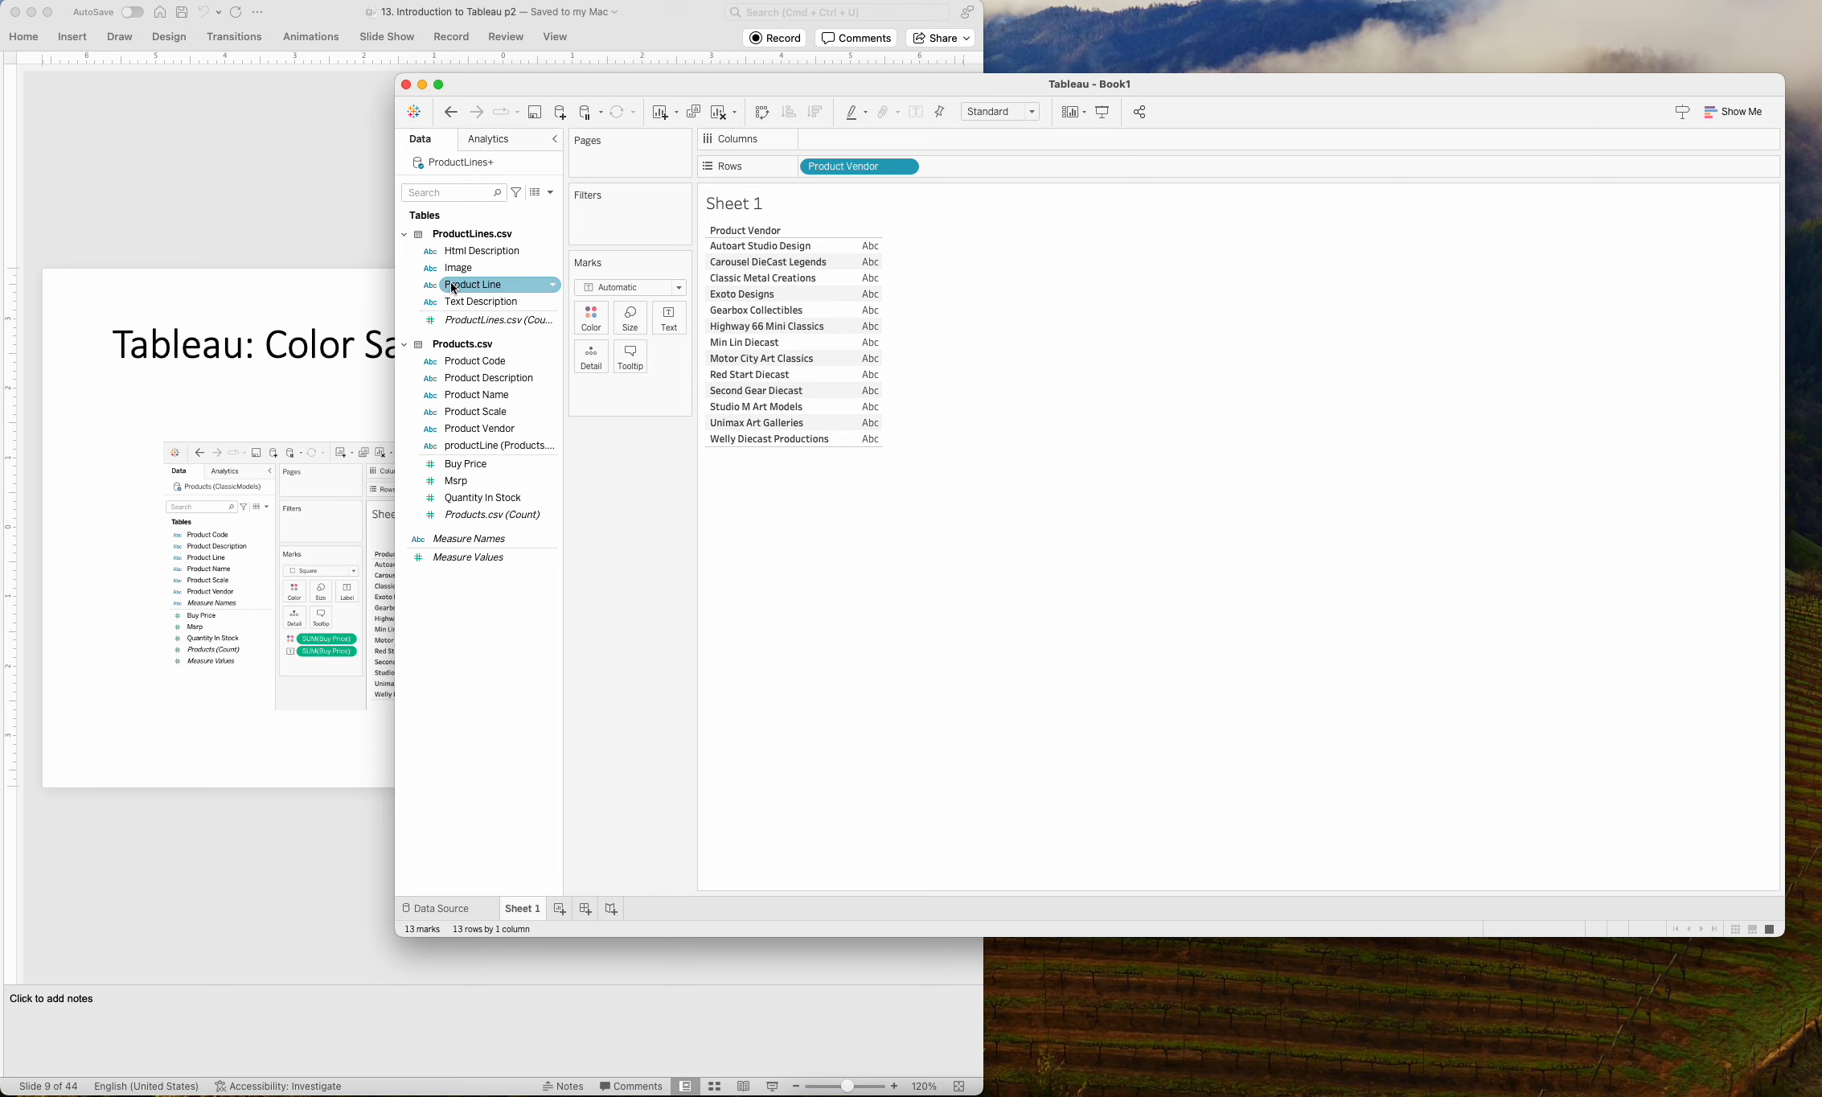
{"action": "left_click_drag", "start_coordinate": [454, 288], "coordinate": [839, 141]}
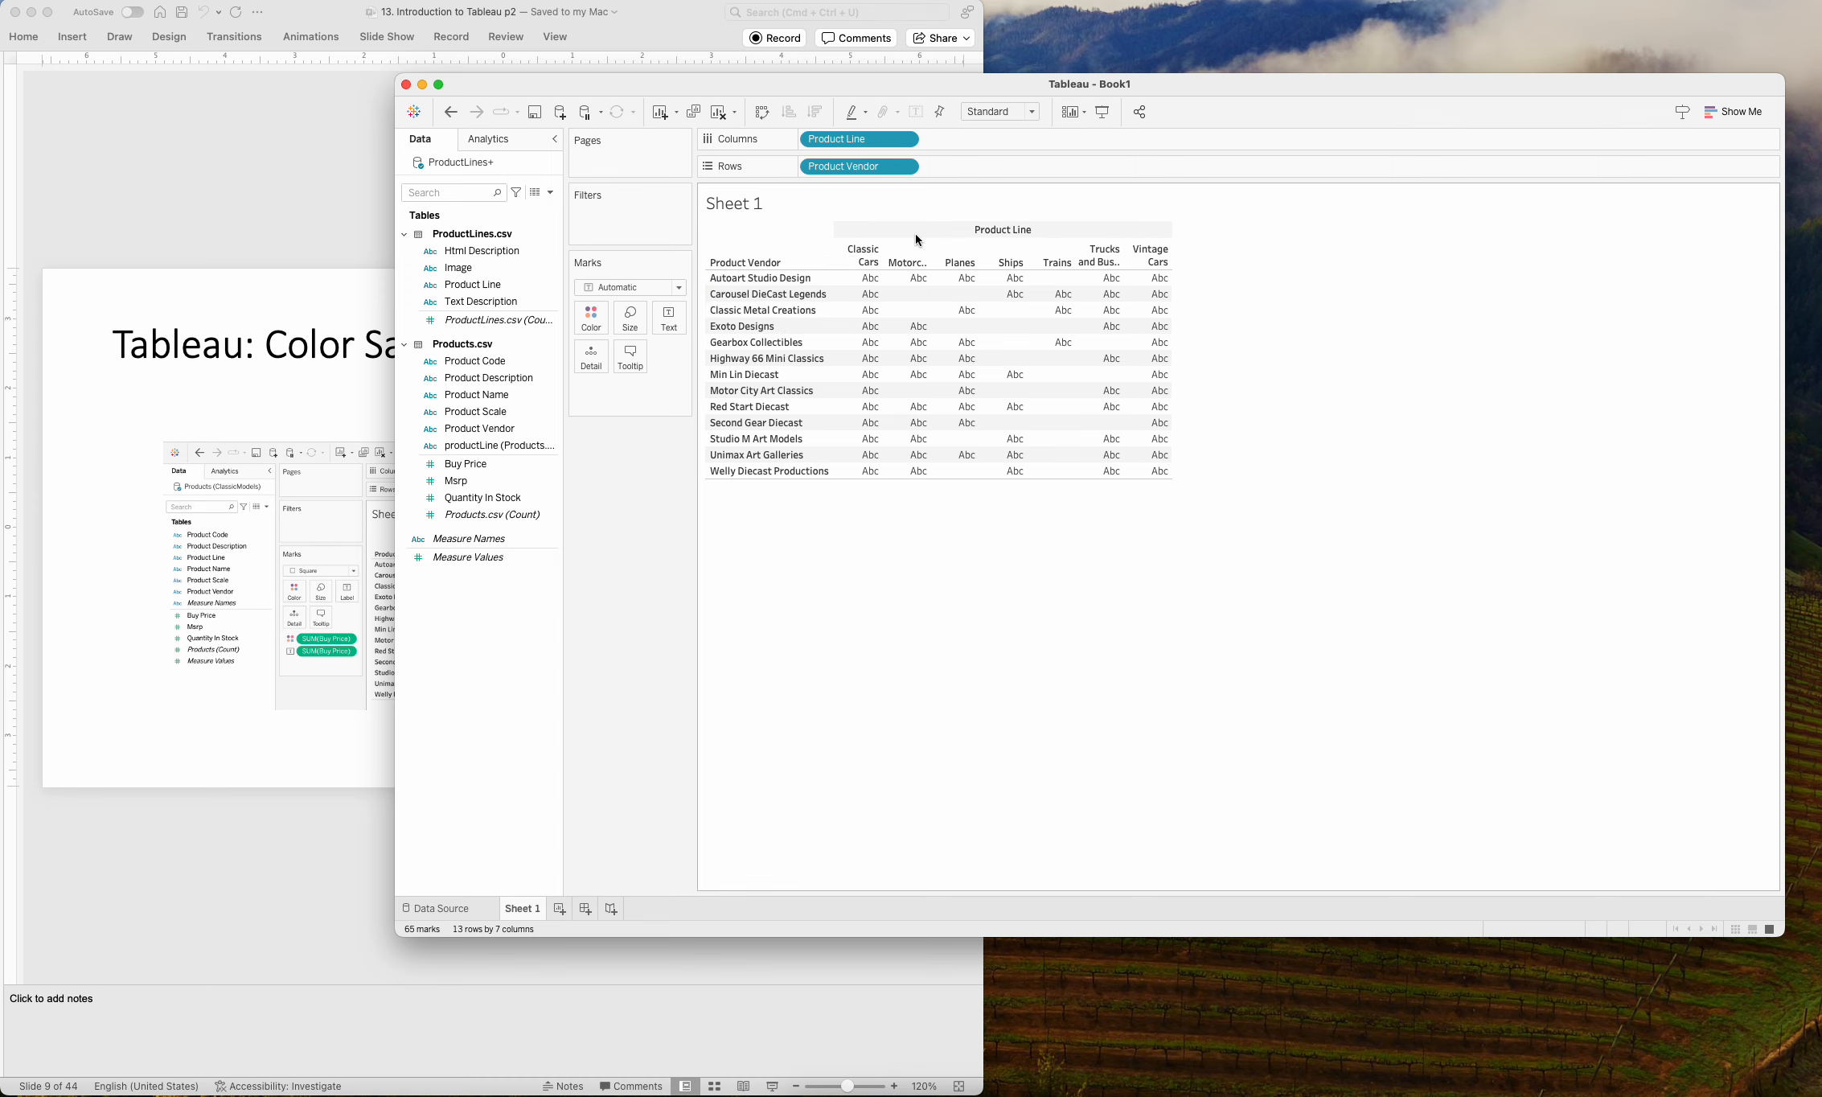
Check the PowerPoint example and fill the Tableau table's cells with the Buy Price measure.
{"action": "left_click", "coordinate": [297, 406]}
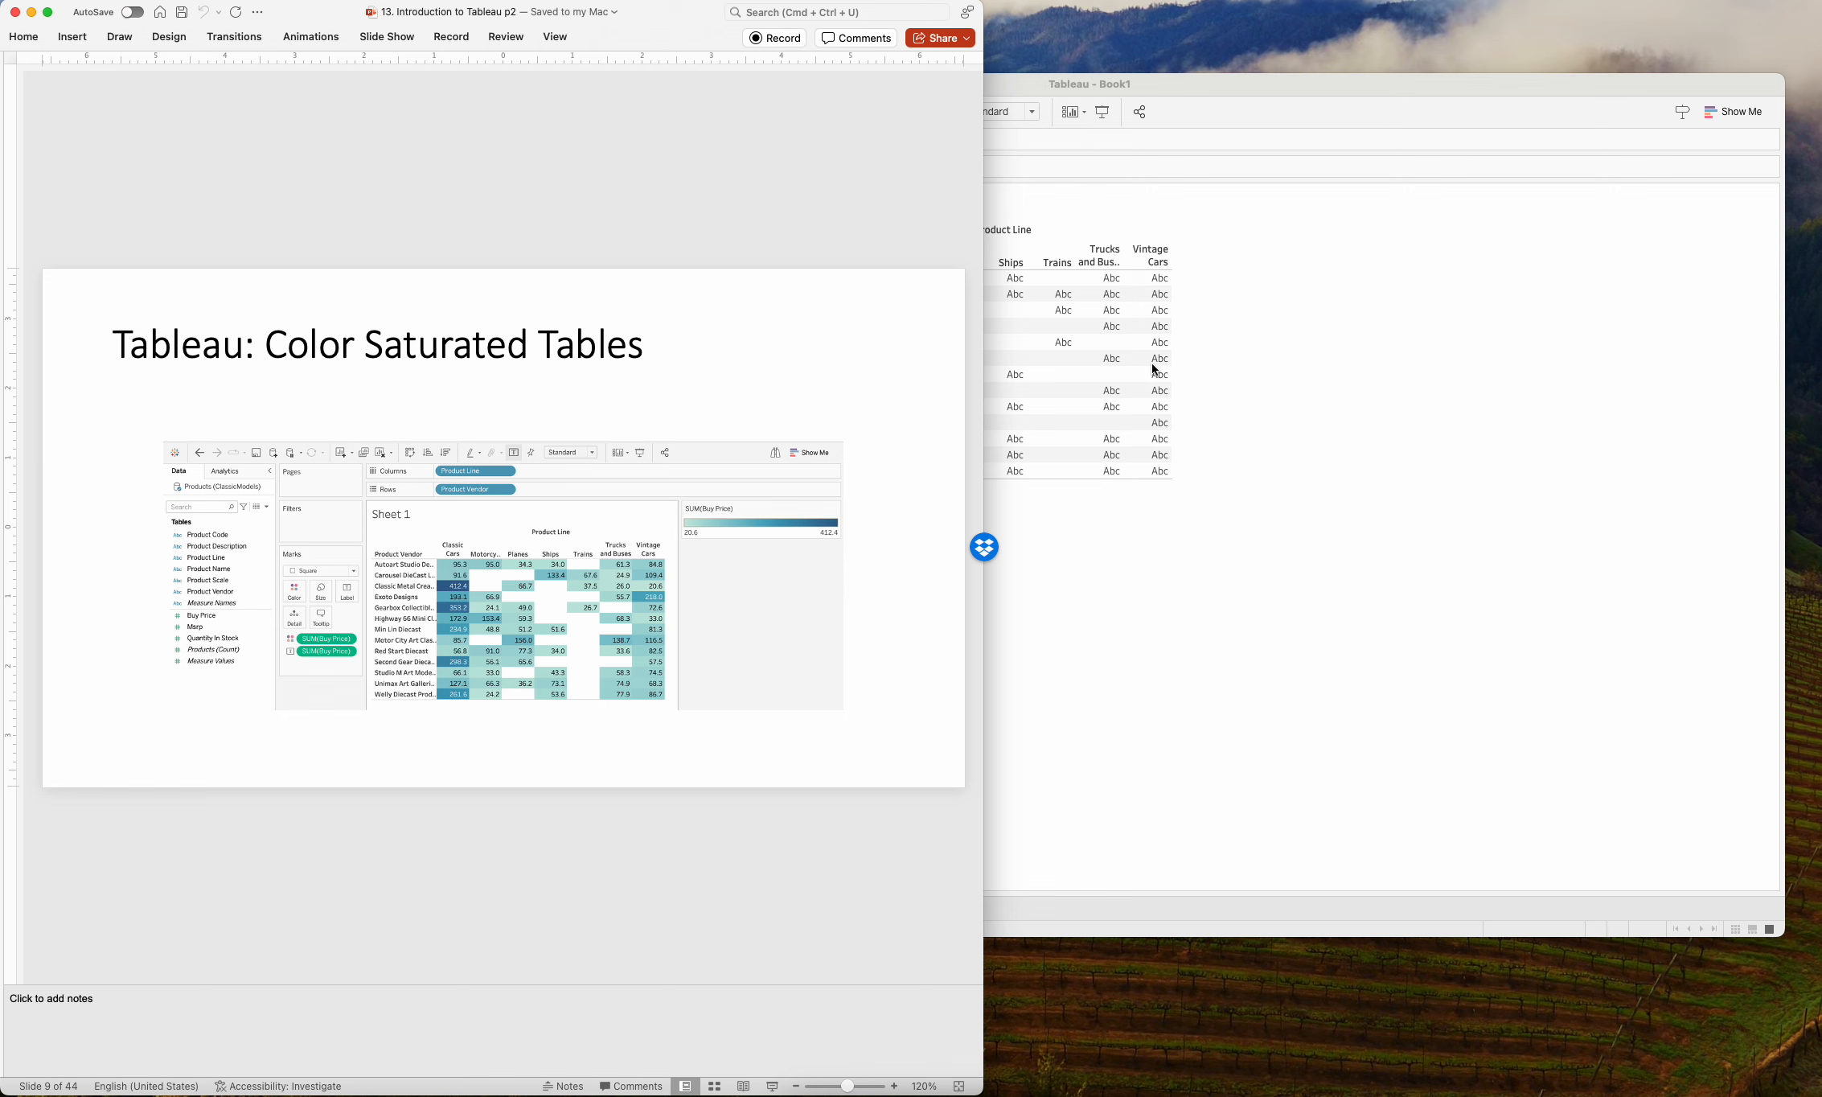
{"action": "left_click", "coordinate": [1360, 321]}
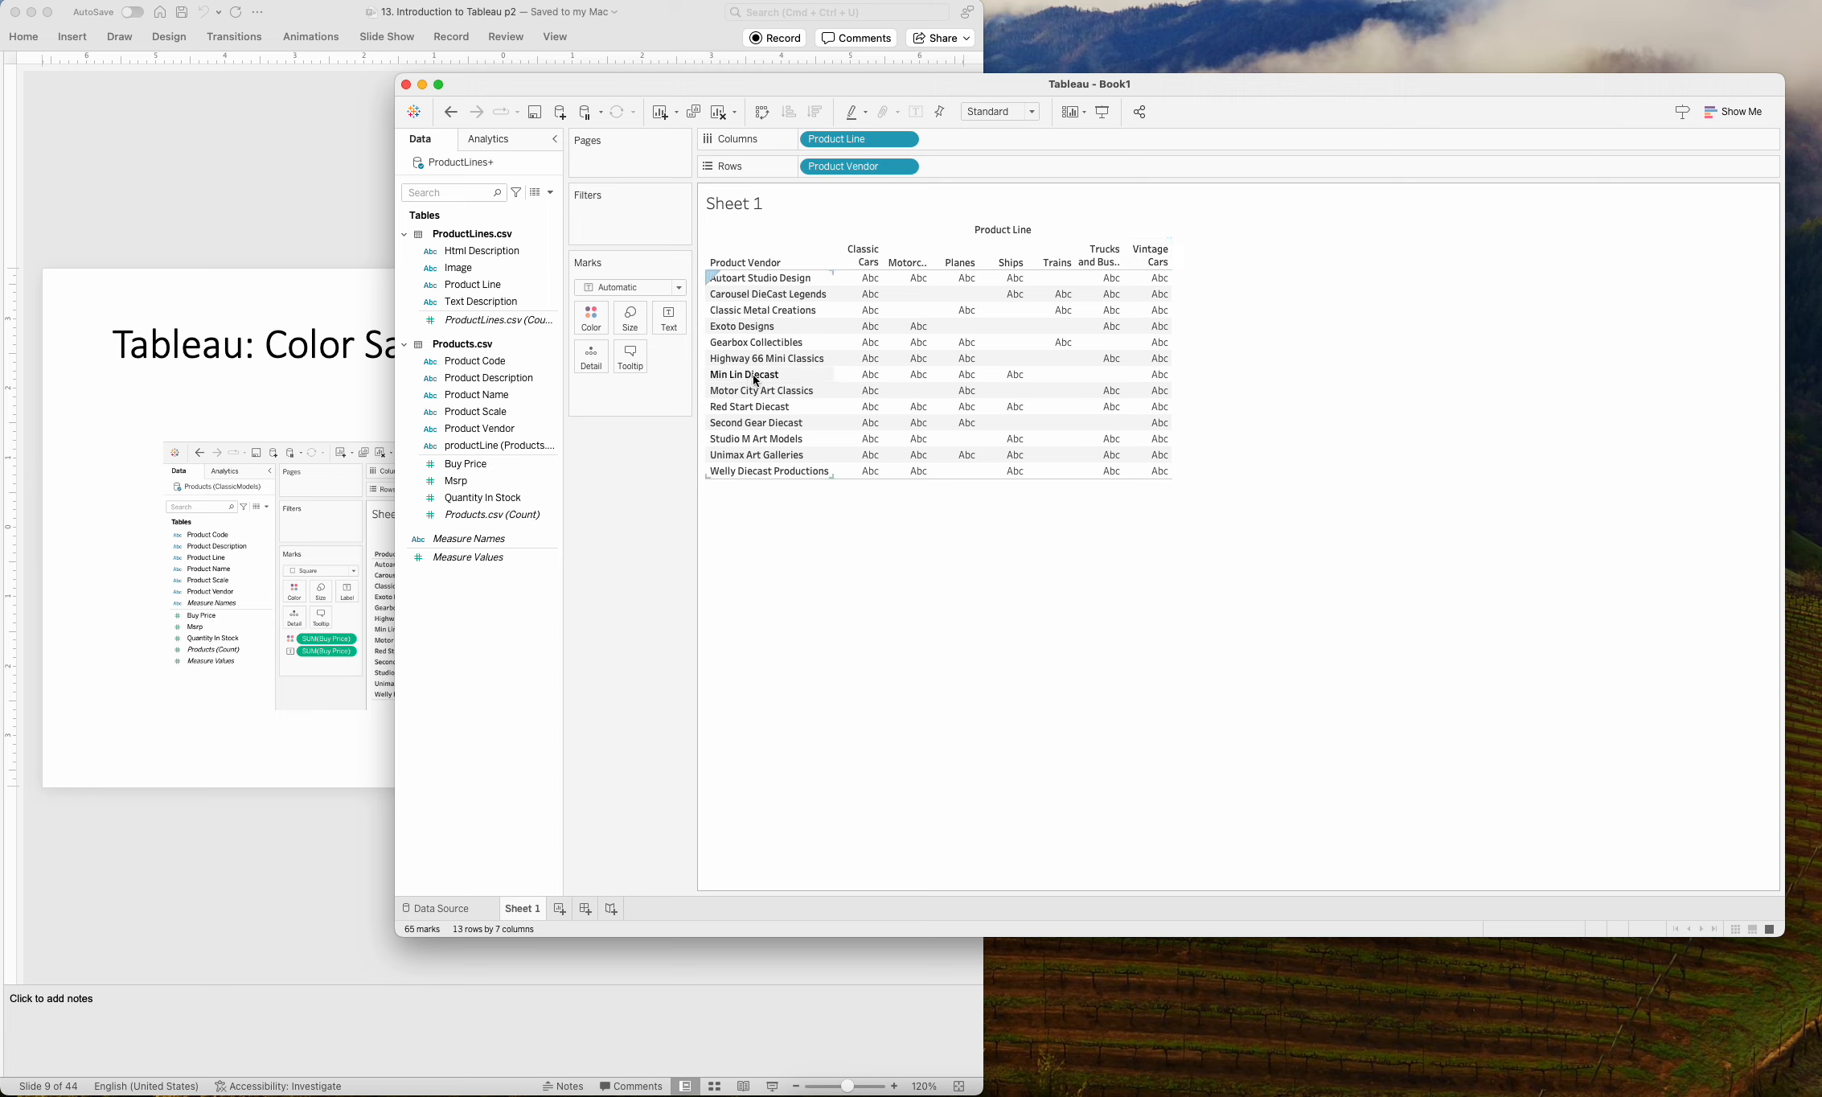
{"action": "left_click", "coordinate": [451, 468]}
{"action": "left_click_drag", "start_coordinate": [451, 468], "coordinate": [994, 421]}
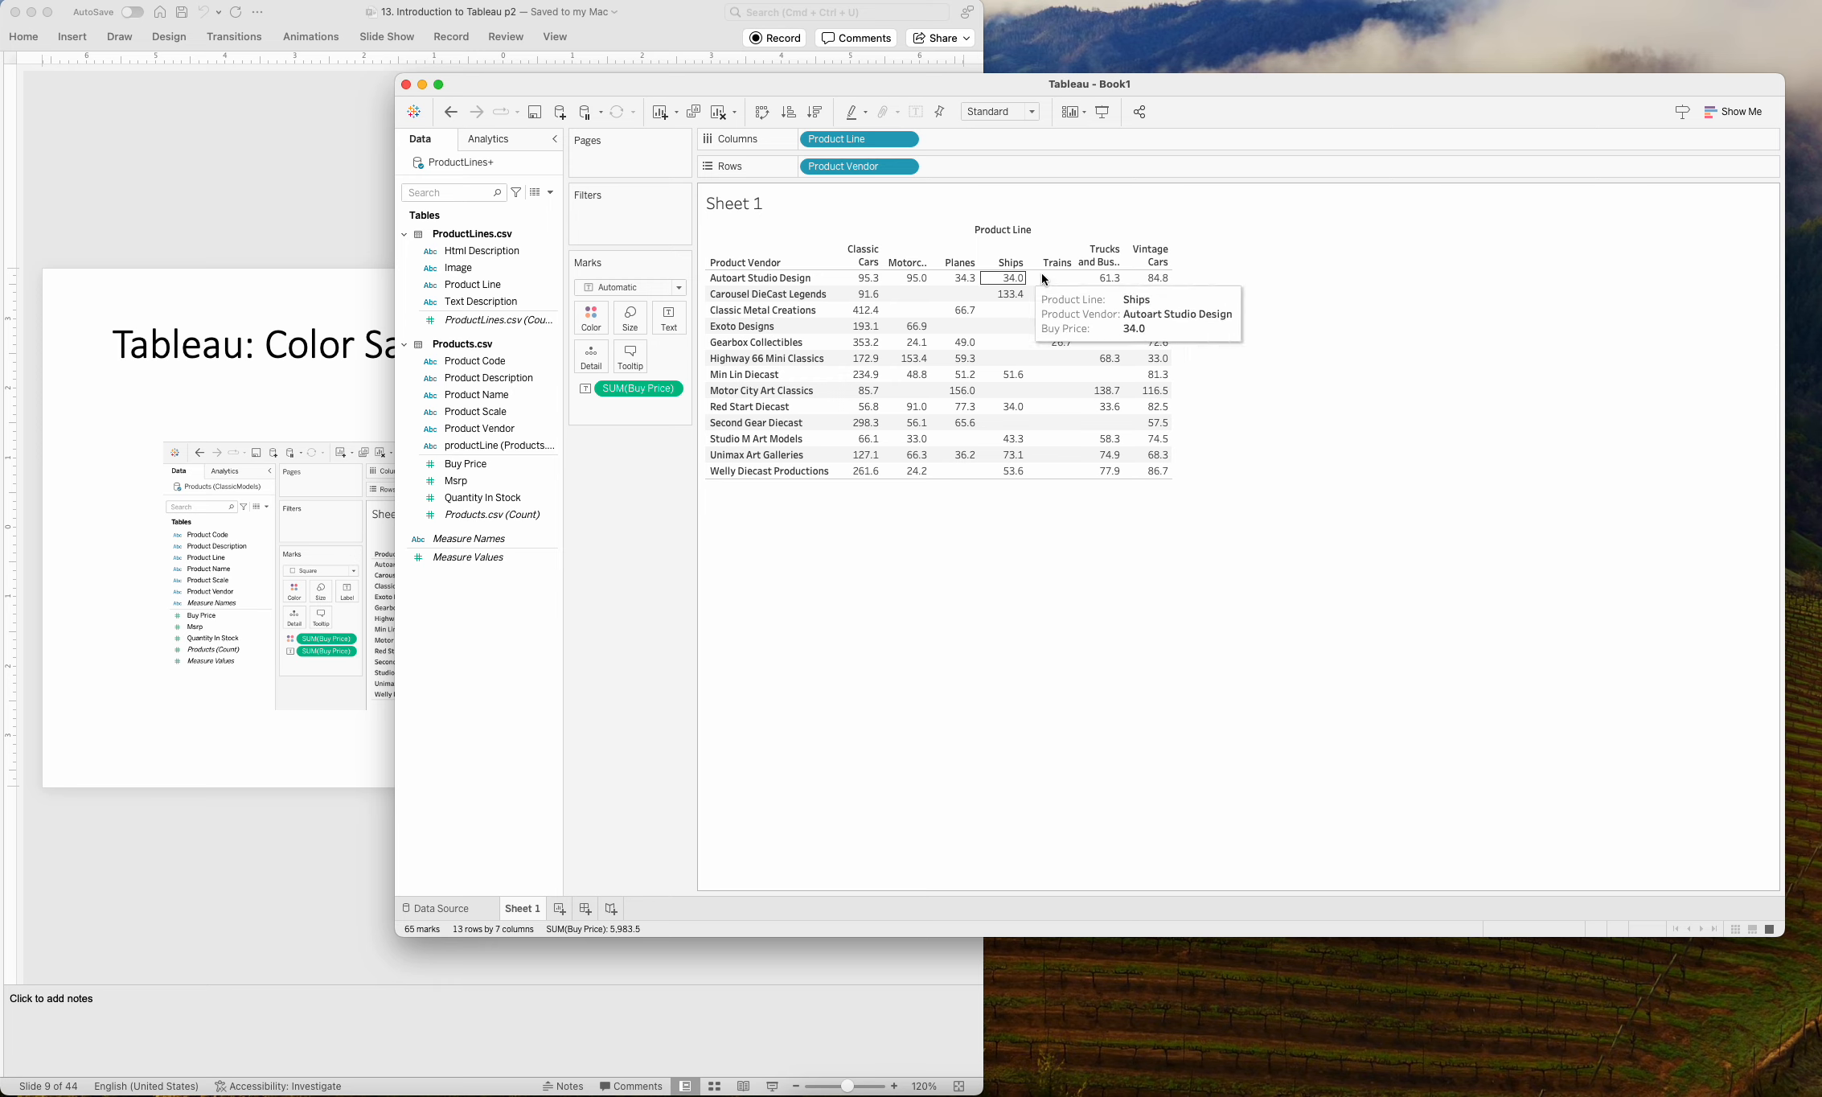
{"action": "mouse_move", "coordinate": [1132, 413]}
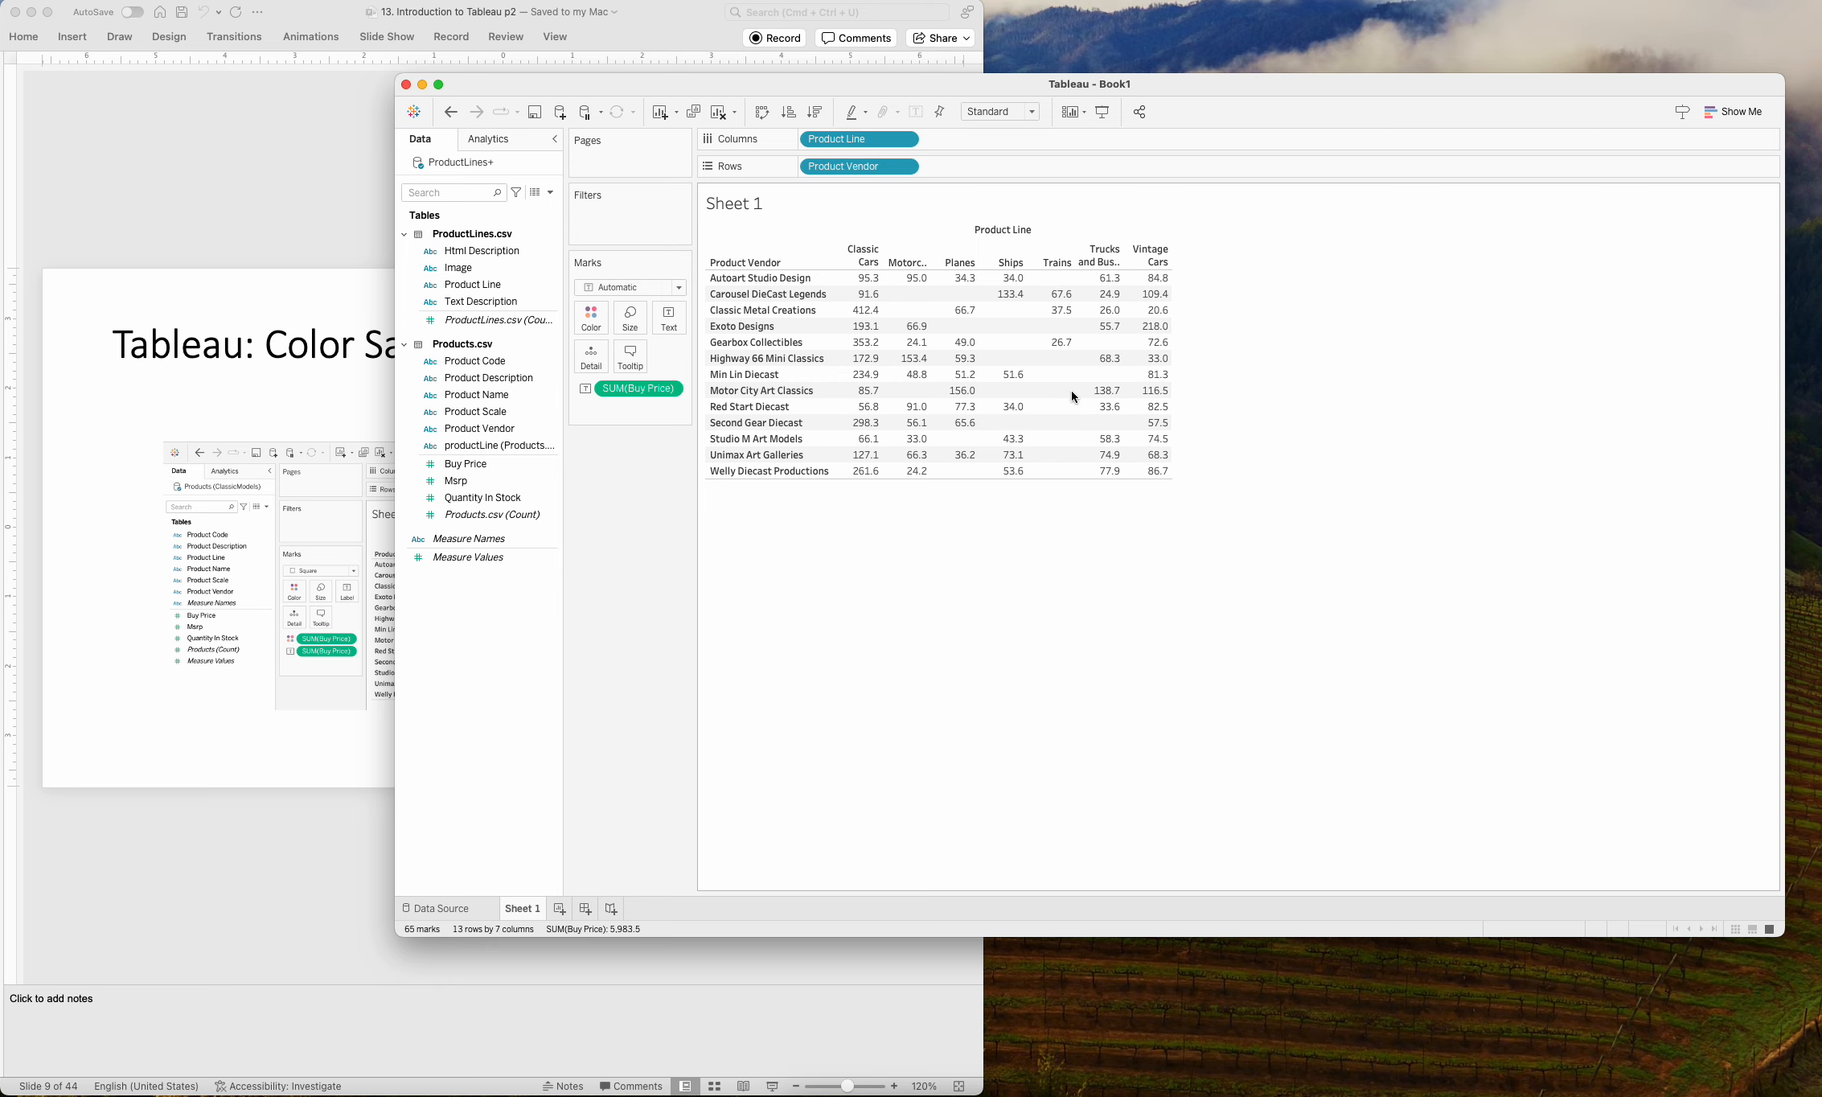
{"action": "mouse_move", "coordinate": [929, 280]}
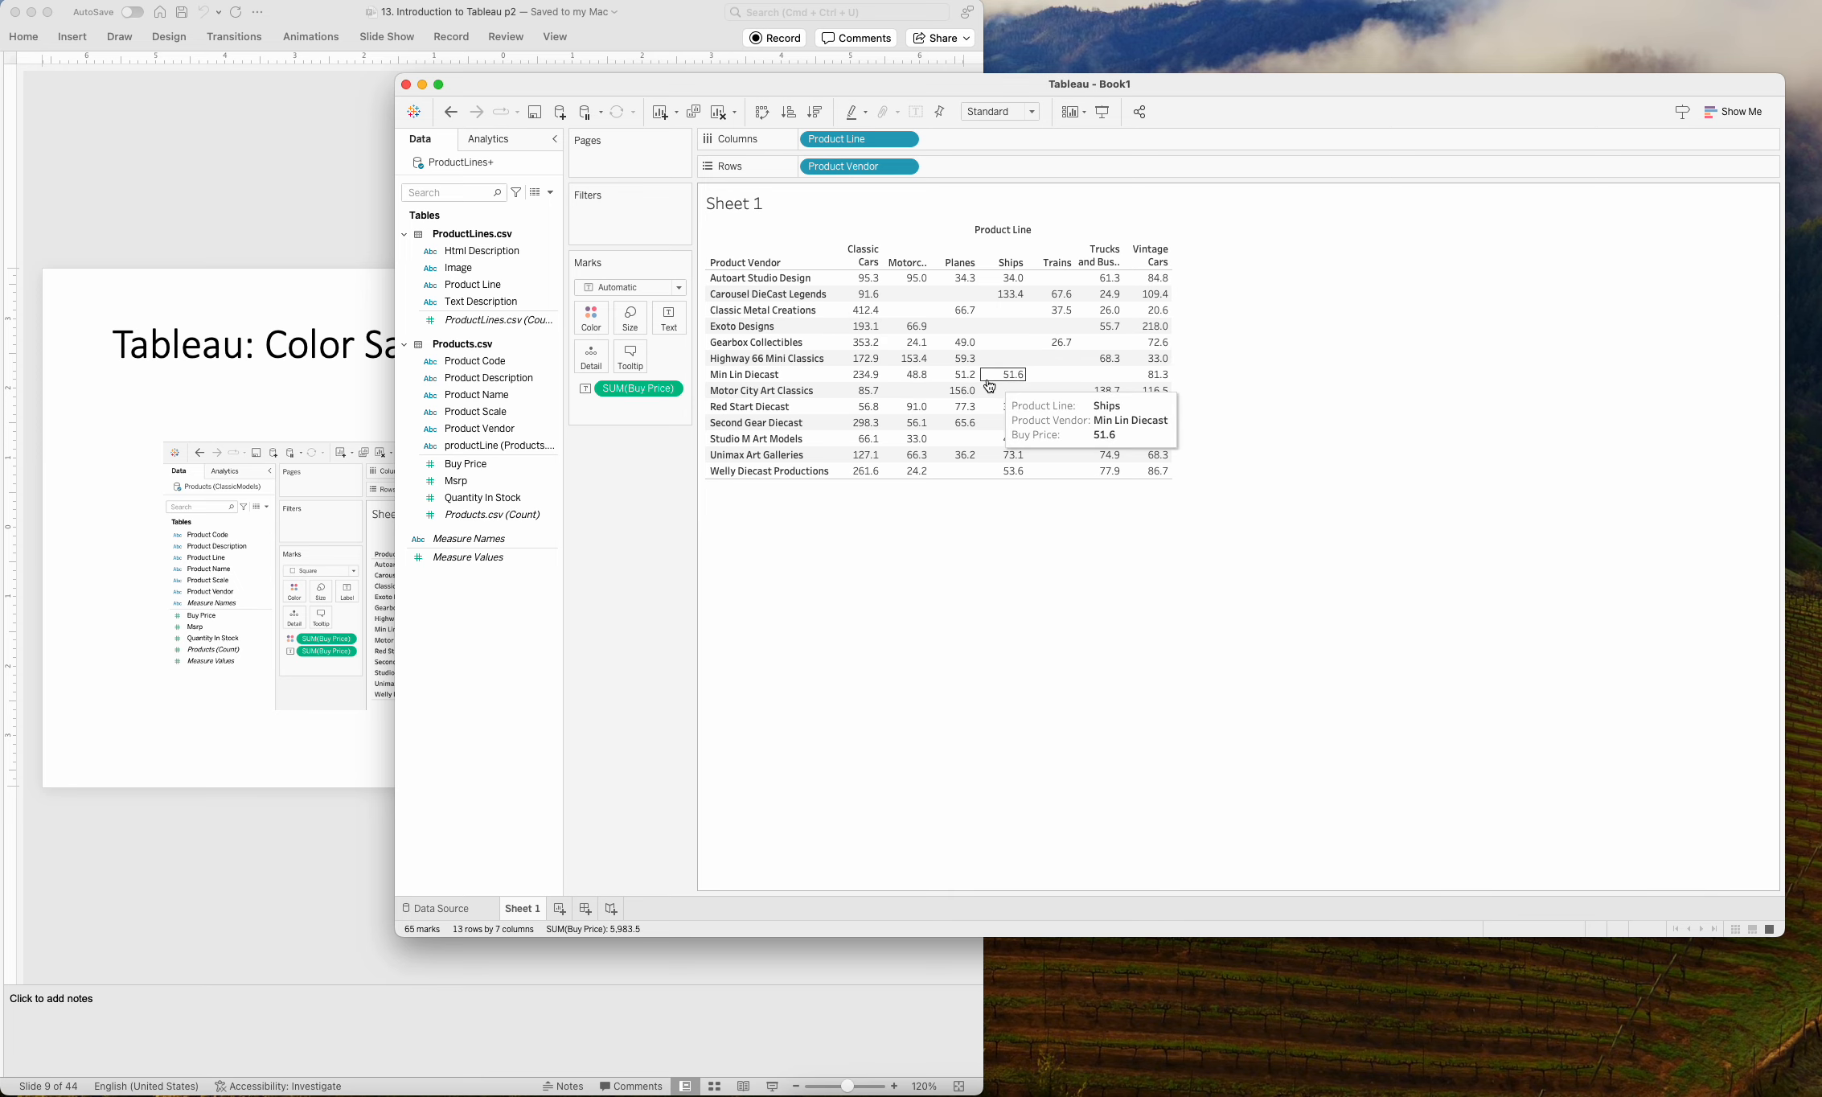
Change the aggregation of the Buy Price text values to Average.
{"action": "left_click", "coordinate": [671, 390]}
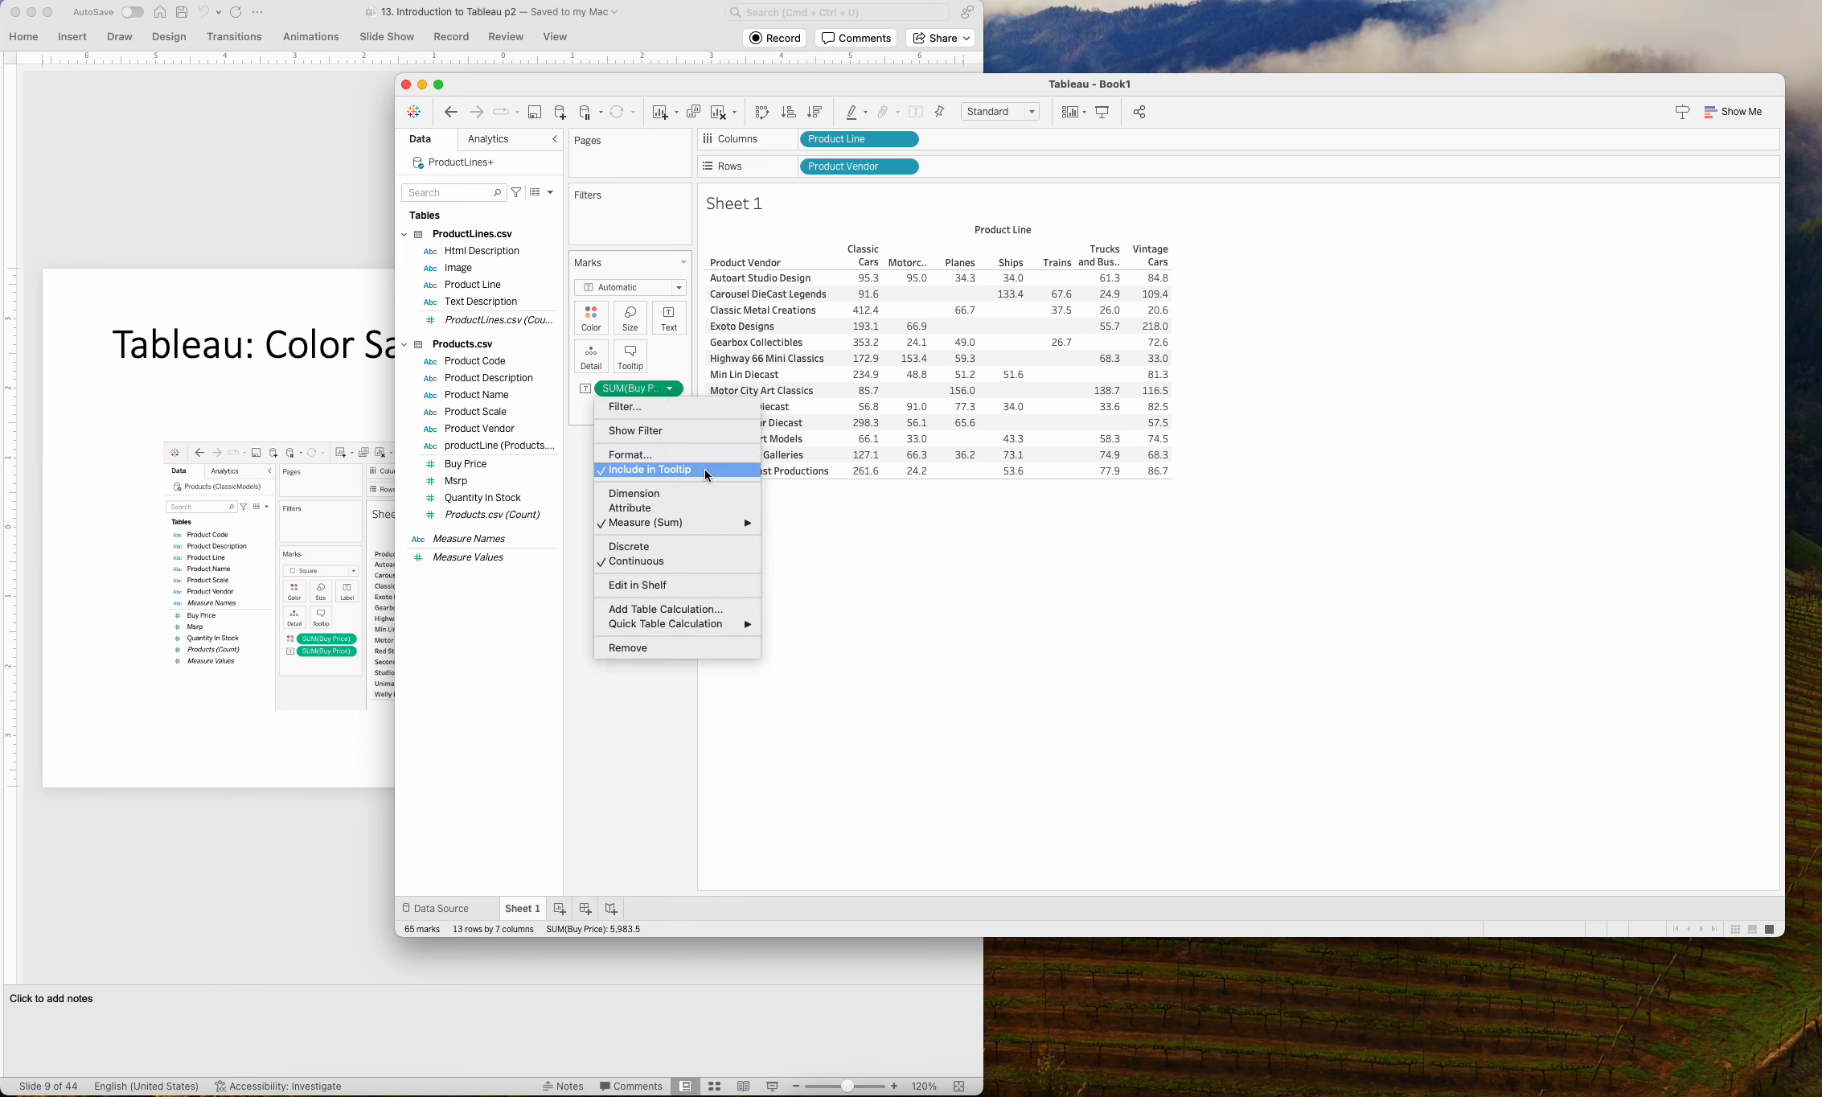
{"action": "mouse_move", "coordinate": [723, 521]}
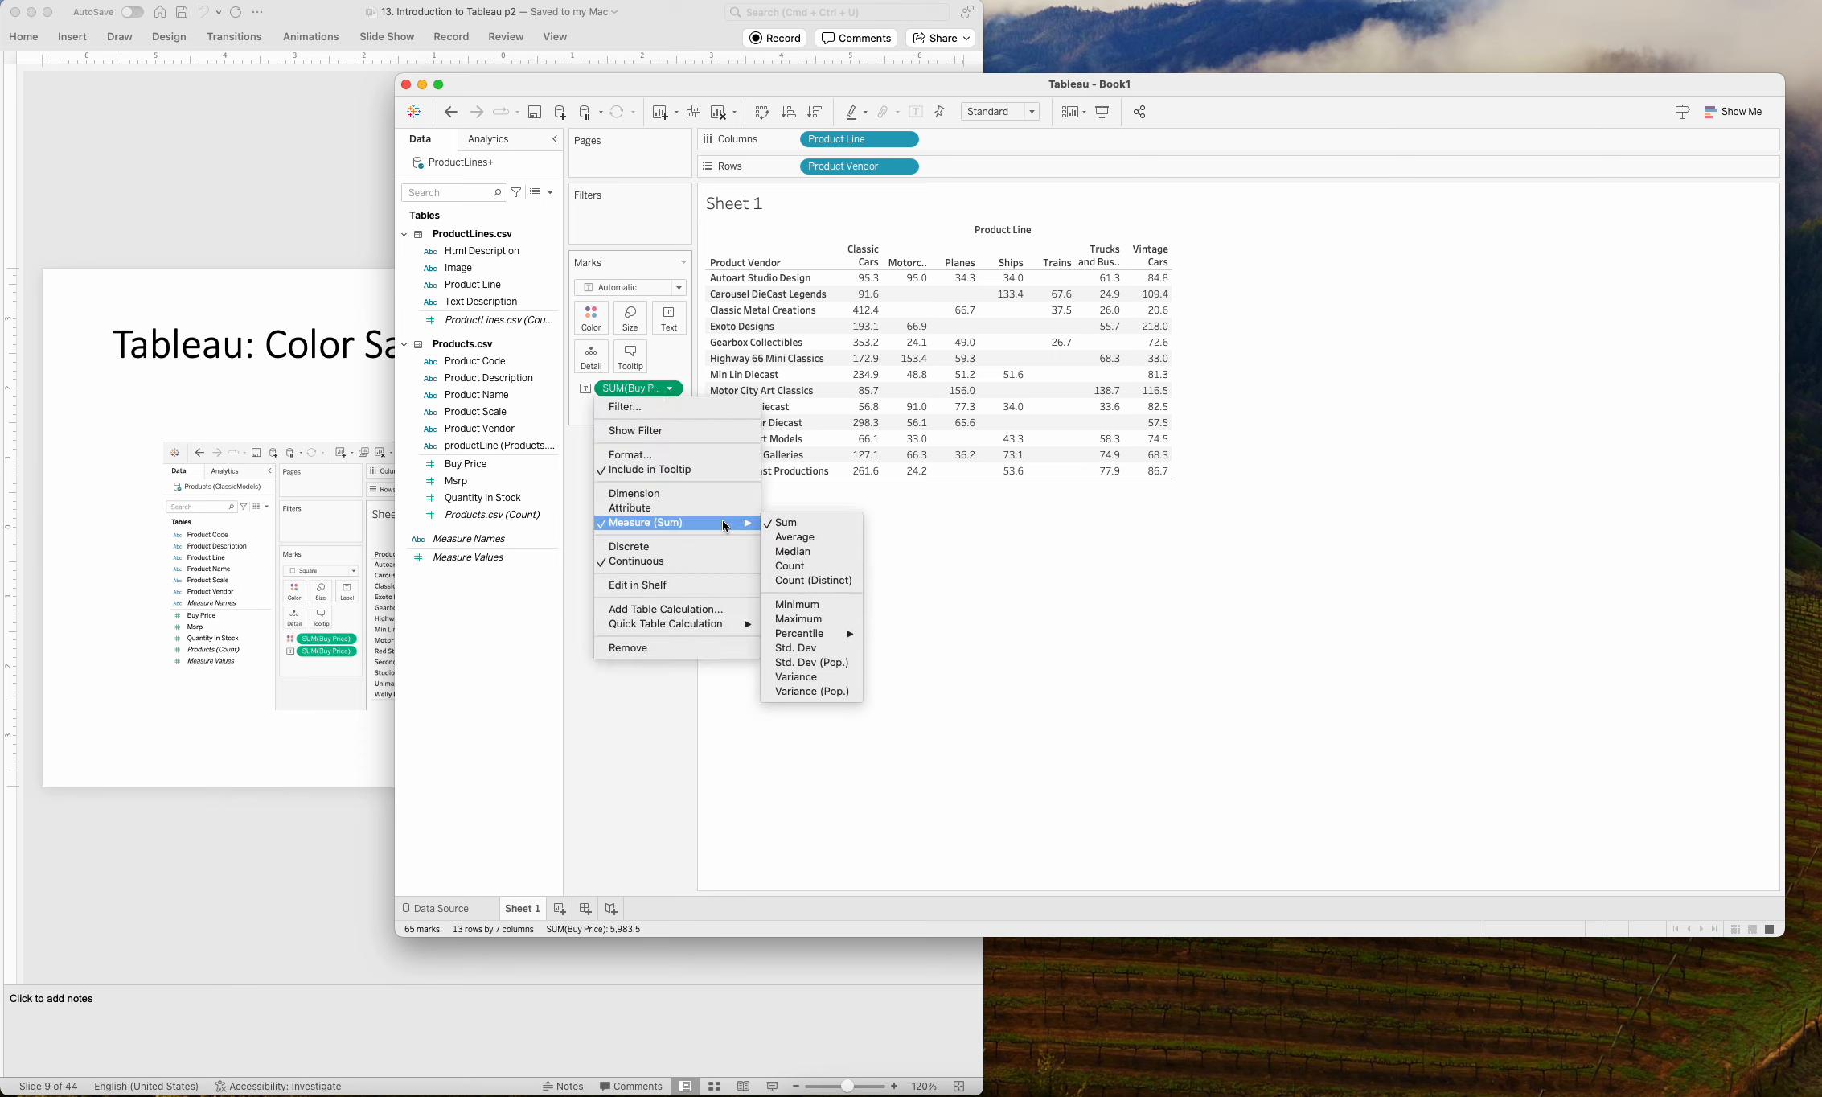
{"action": "left_click", "coordinate": [796, 537]}
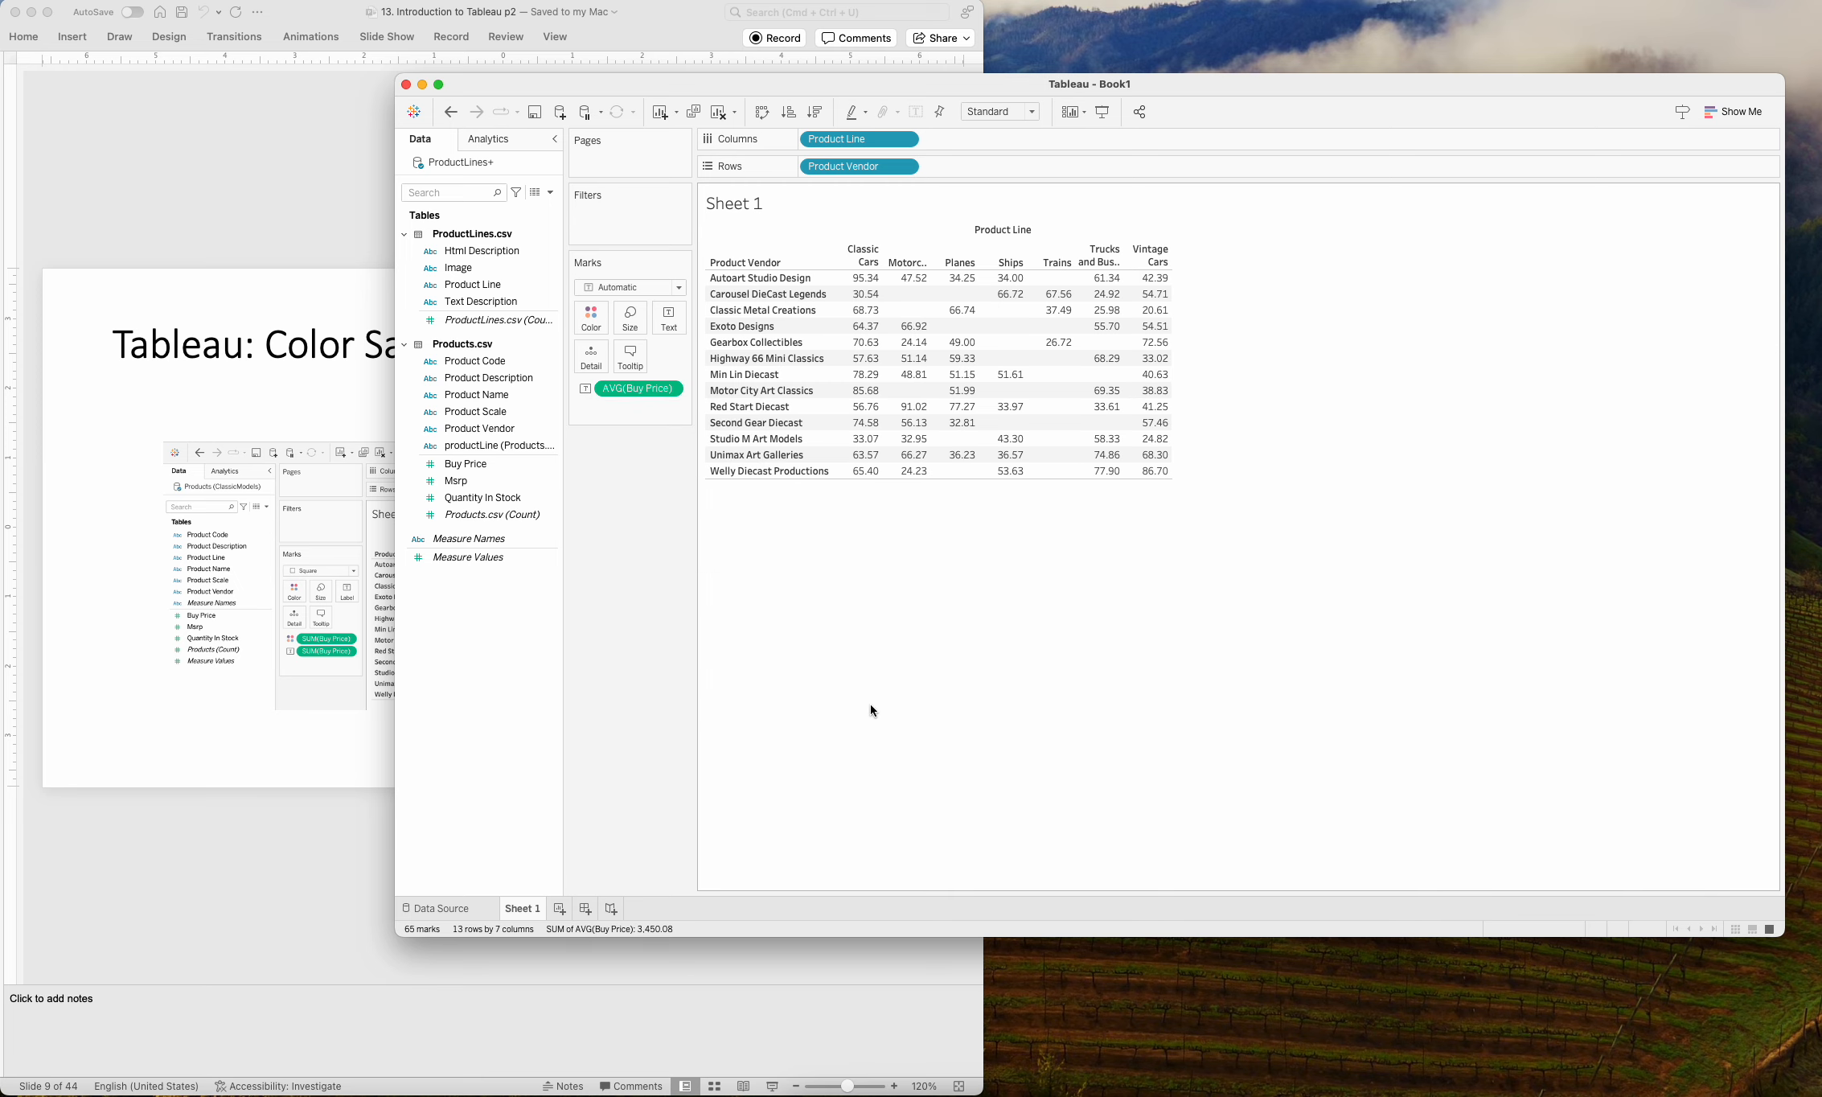
Widen the Product Line columns until the Motorcycles and Vintage Cars headings each fit on one line.
{"action": "mouse_move", "coordinate": [846, 283]}
{"action": "left_click_drag", "start_coordinate": [885, 261], "coordinate": [900, 261]}
{"action": "mouse_move", "coordinate": [1011, 280]}
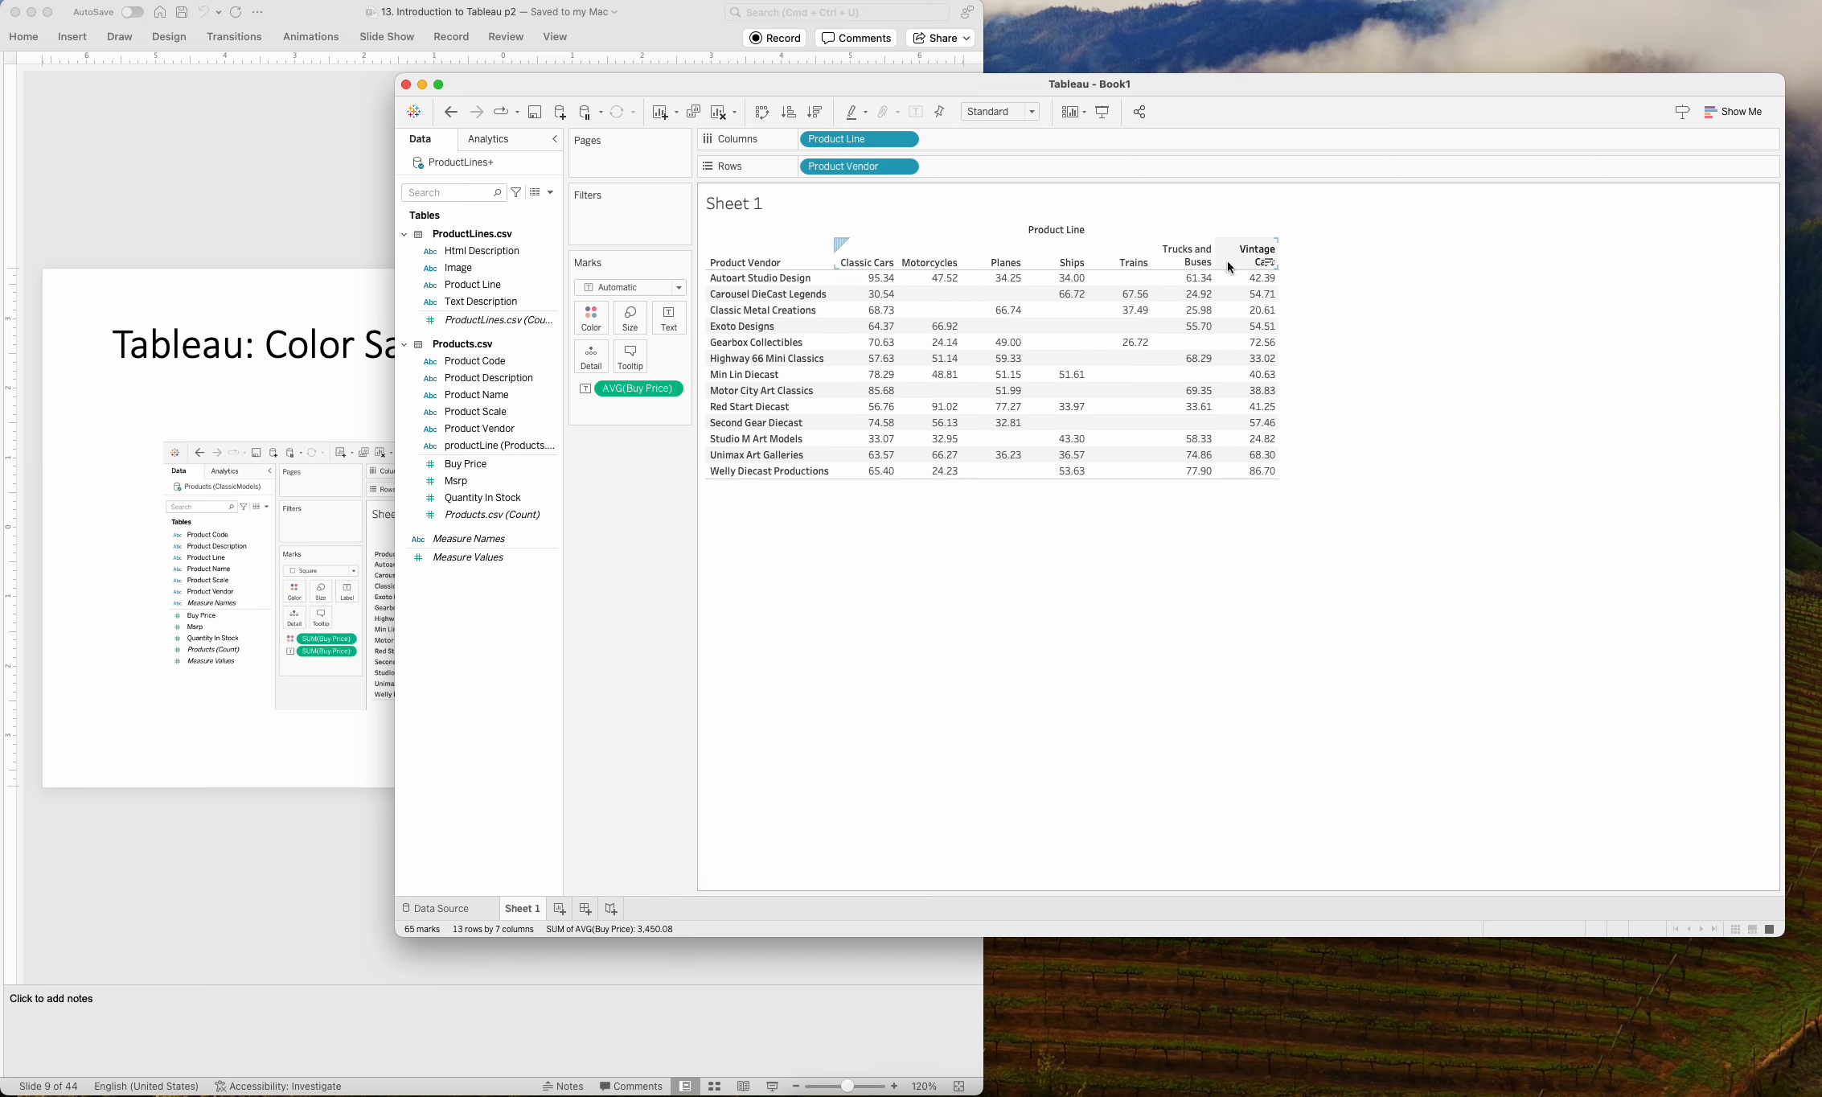
{"action": "left_click_drag", "start_coordinate": [1216, 259], "coordinate": [1242, 259]}
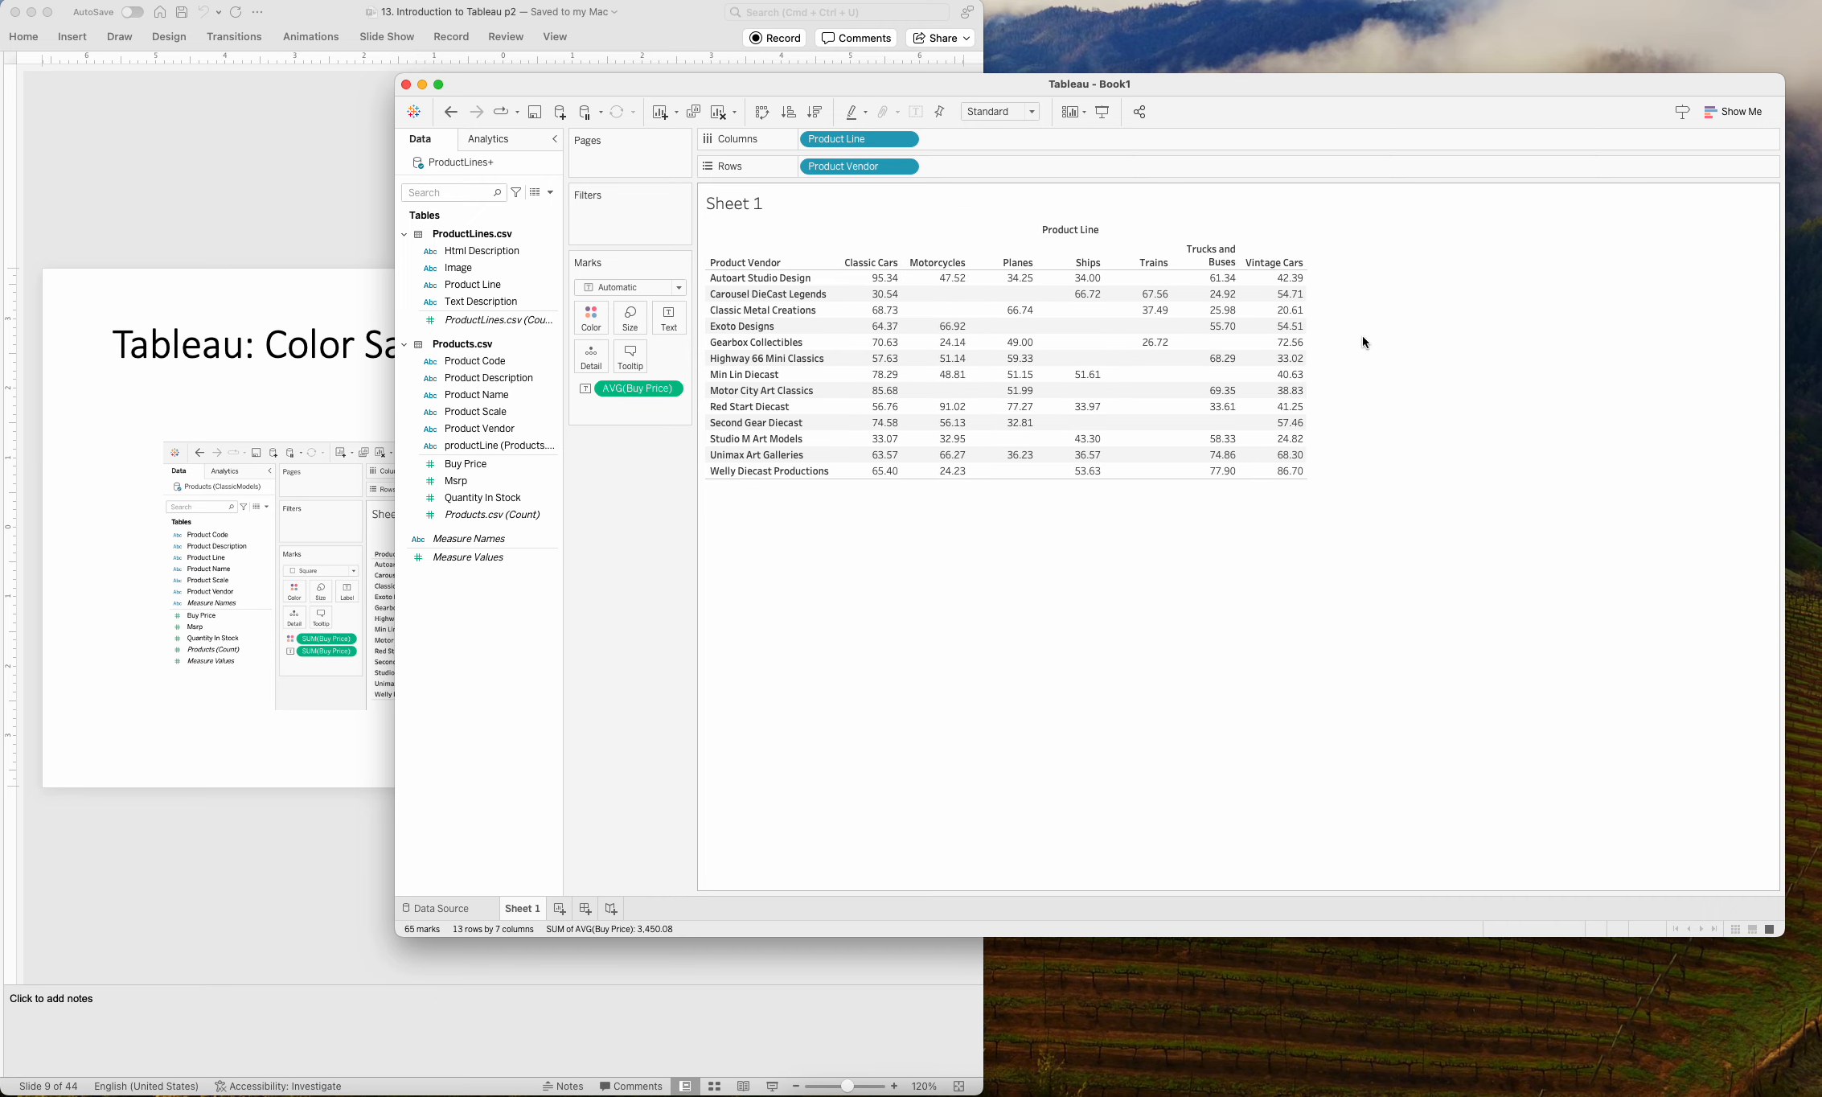
Color the table values by Buy Price and set that color measure's aggregation to Average.
{"action": "mouse_move", "coordinate": [894, 336]}
{"action": "left_click", "coordinate": [460, 466]}
{"action": "left_click_drag", "start_coordinate": [460, 470], "coordinate": [594, 325]}
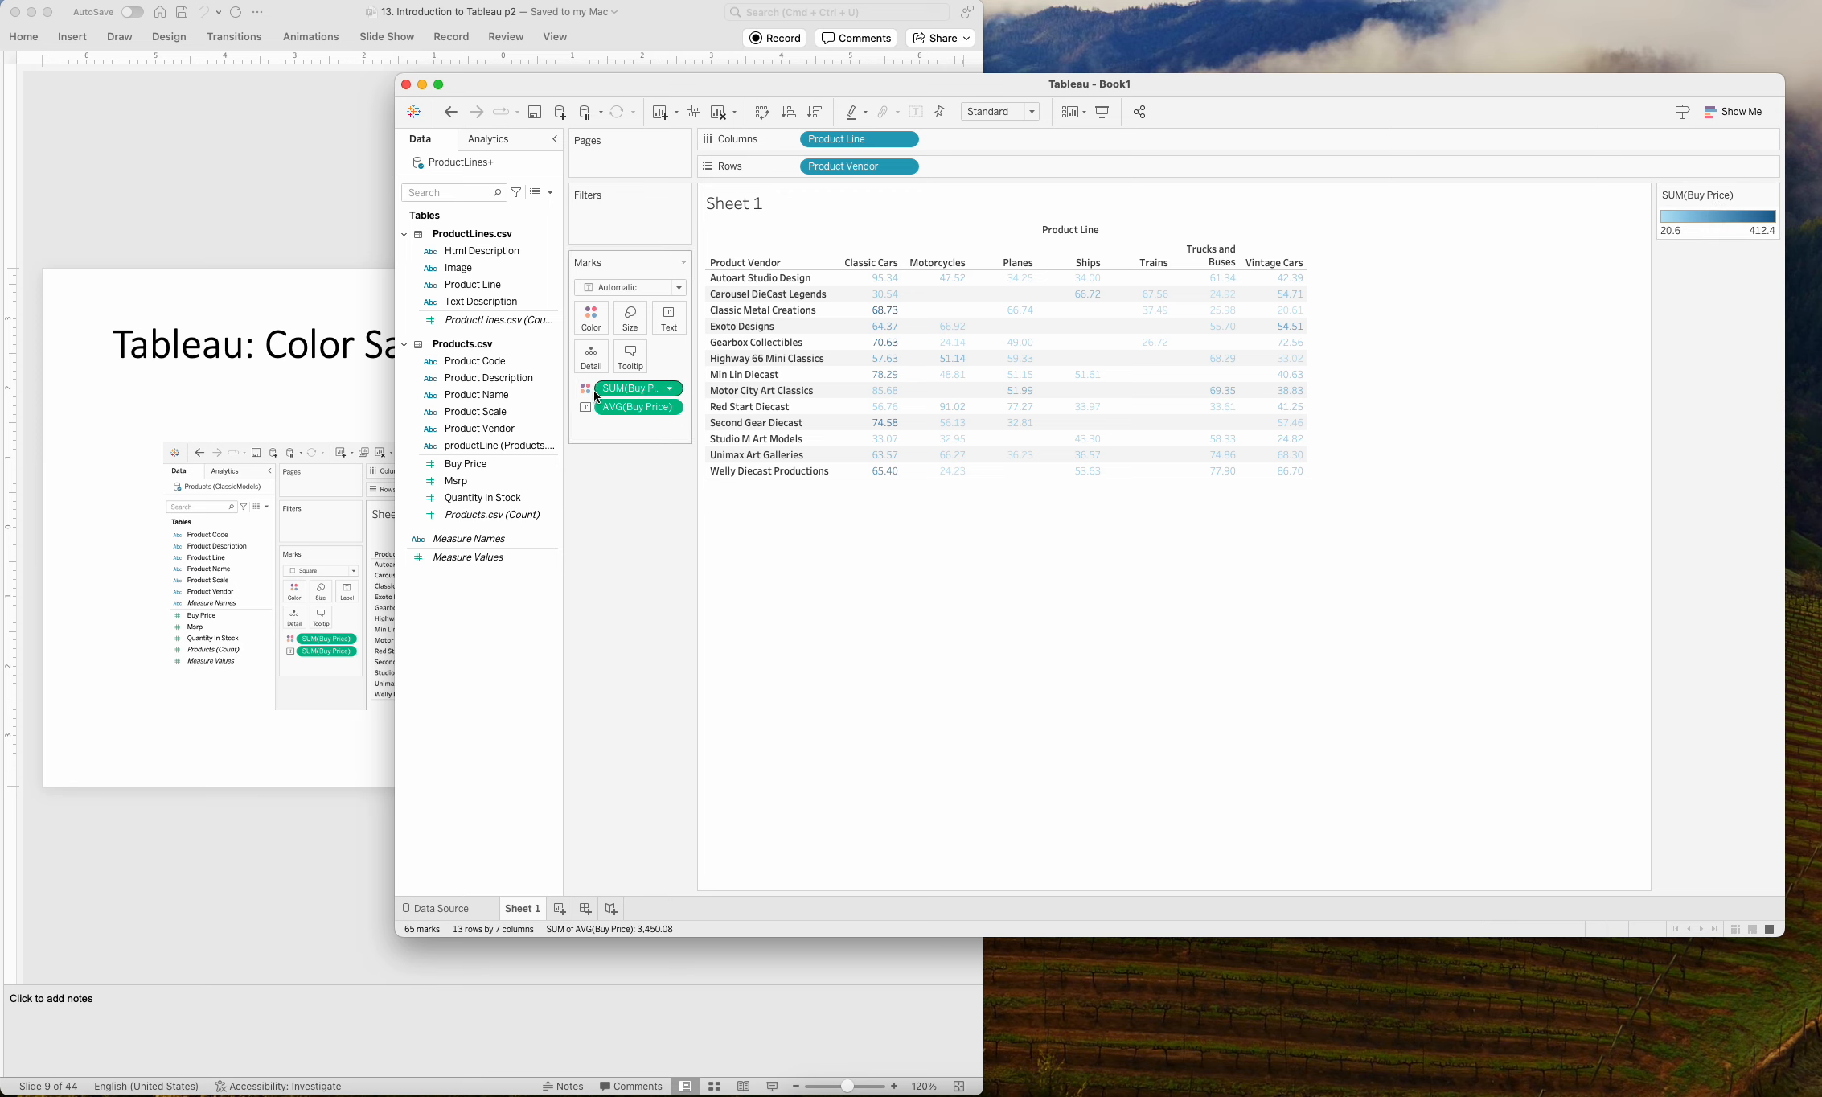
{"action": "left_click", "coordinate": [668, 389]}
{"action": "mouse_move", "coordinate": [666, 522]}
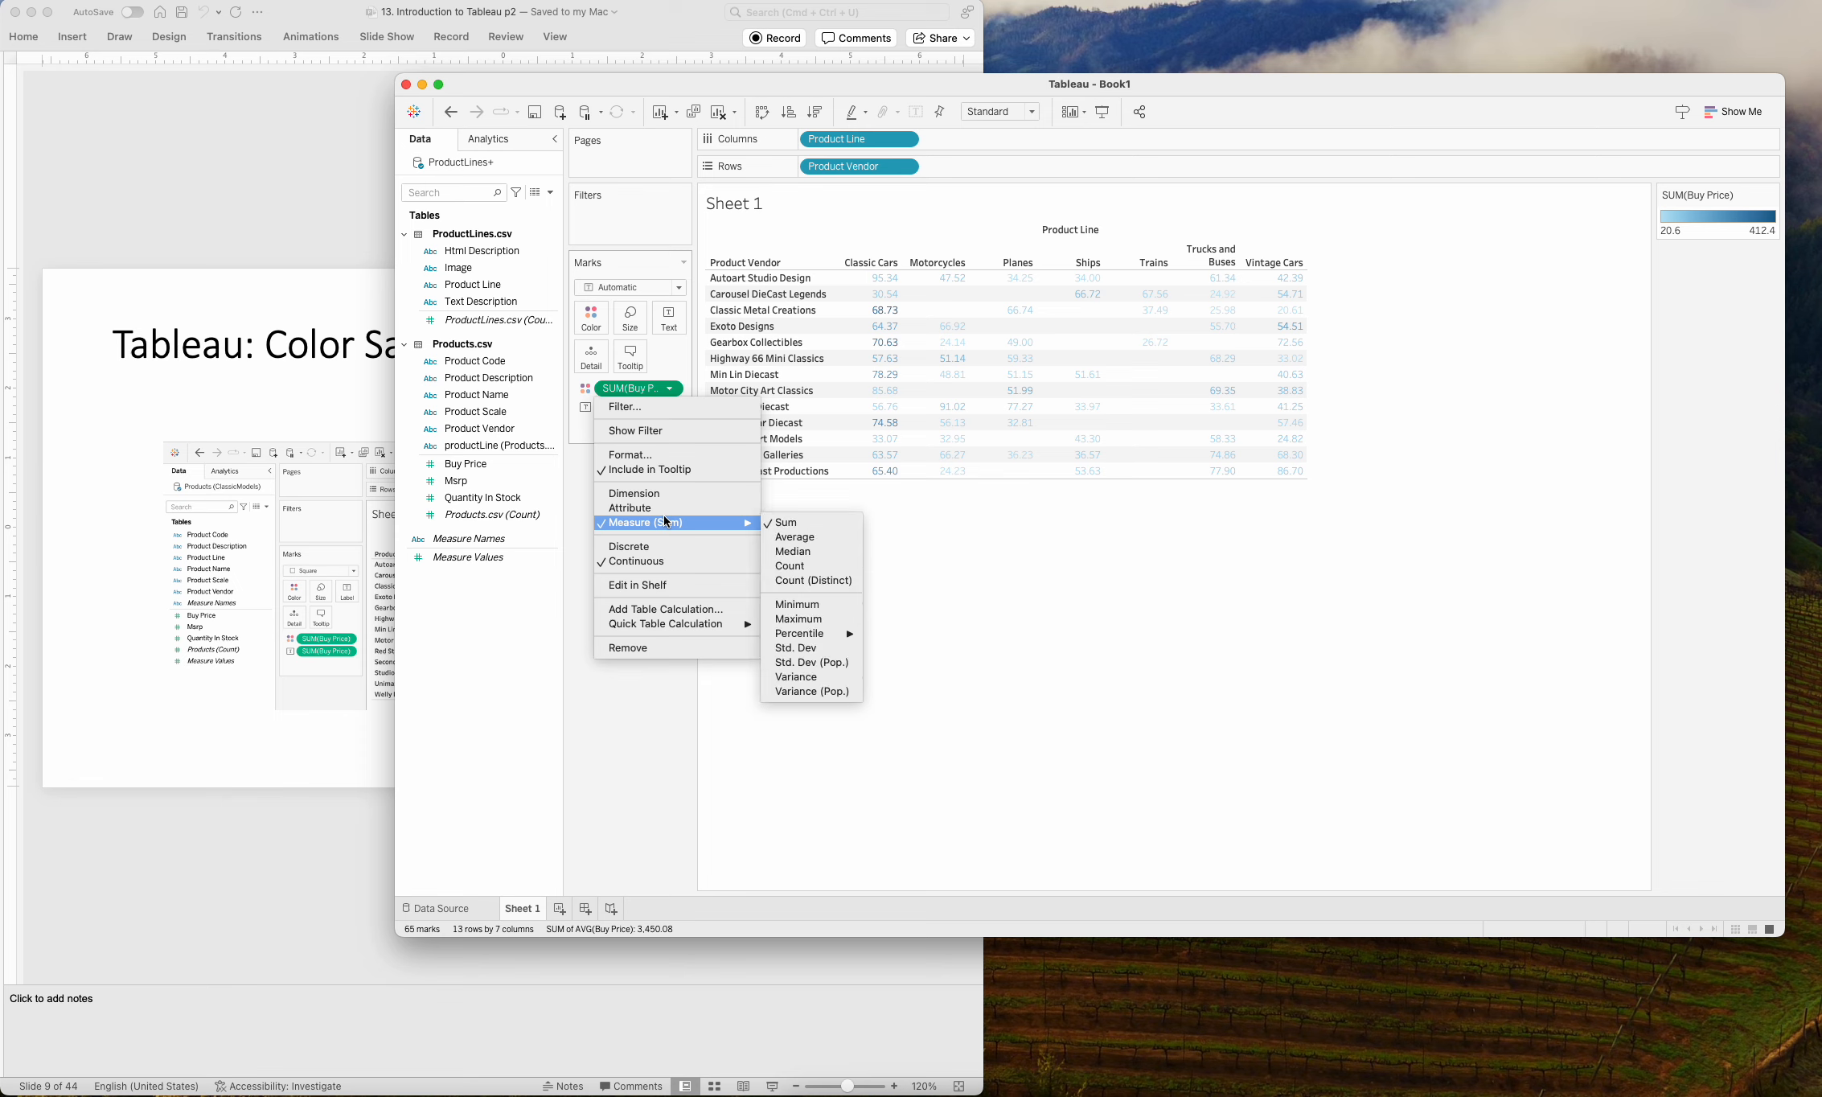
{"action": "left_click", "coordinate": [821, 537]}
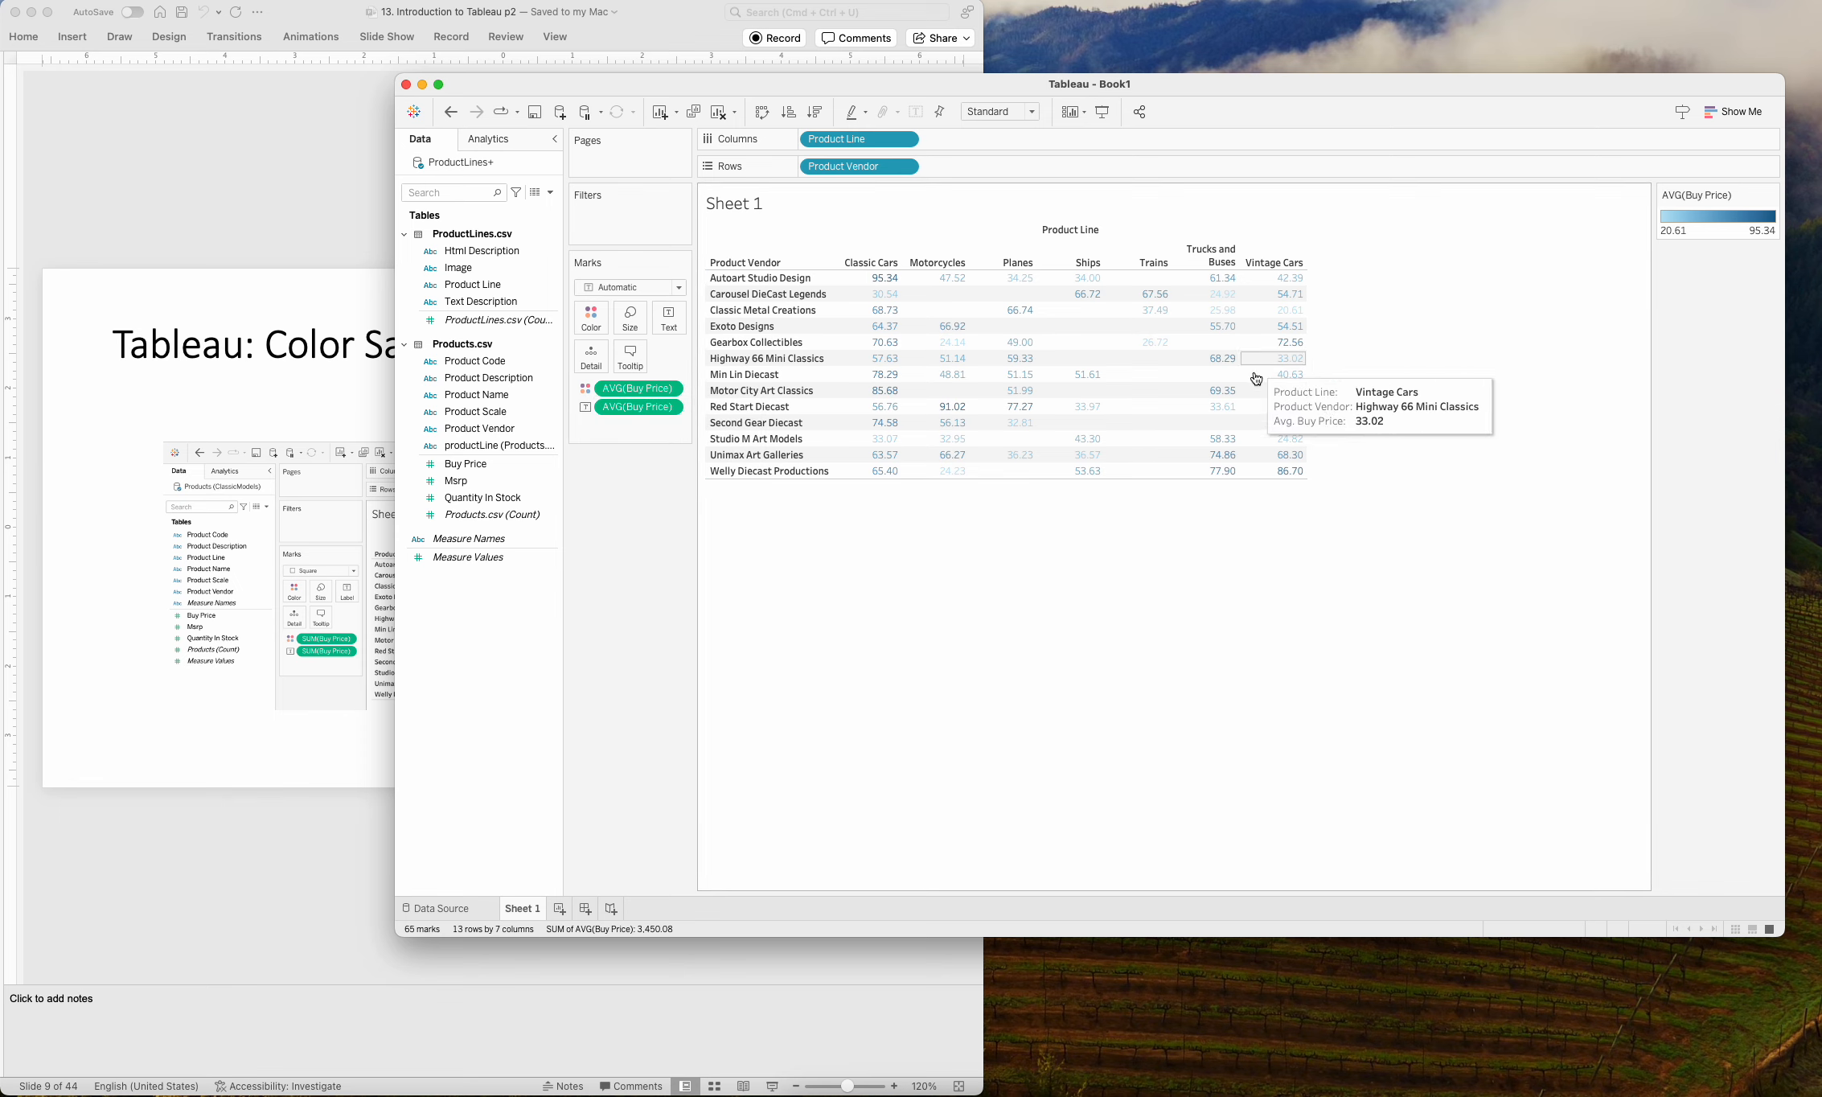
Set the mark type to Square so that the table cells are shaded by average Buy Price.
{"action": "mouse_move", "coordinate": [1215, 457]}
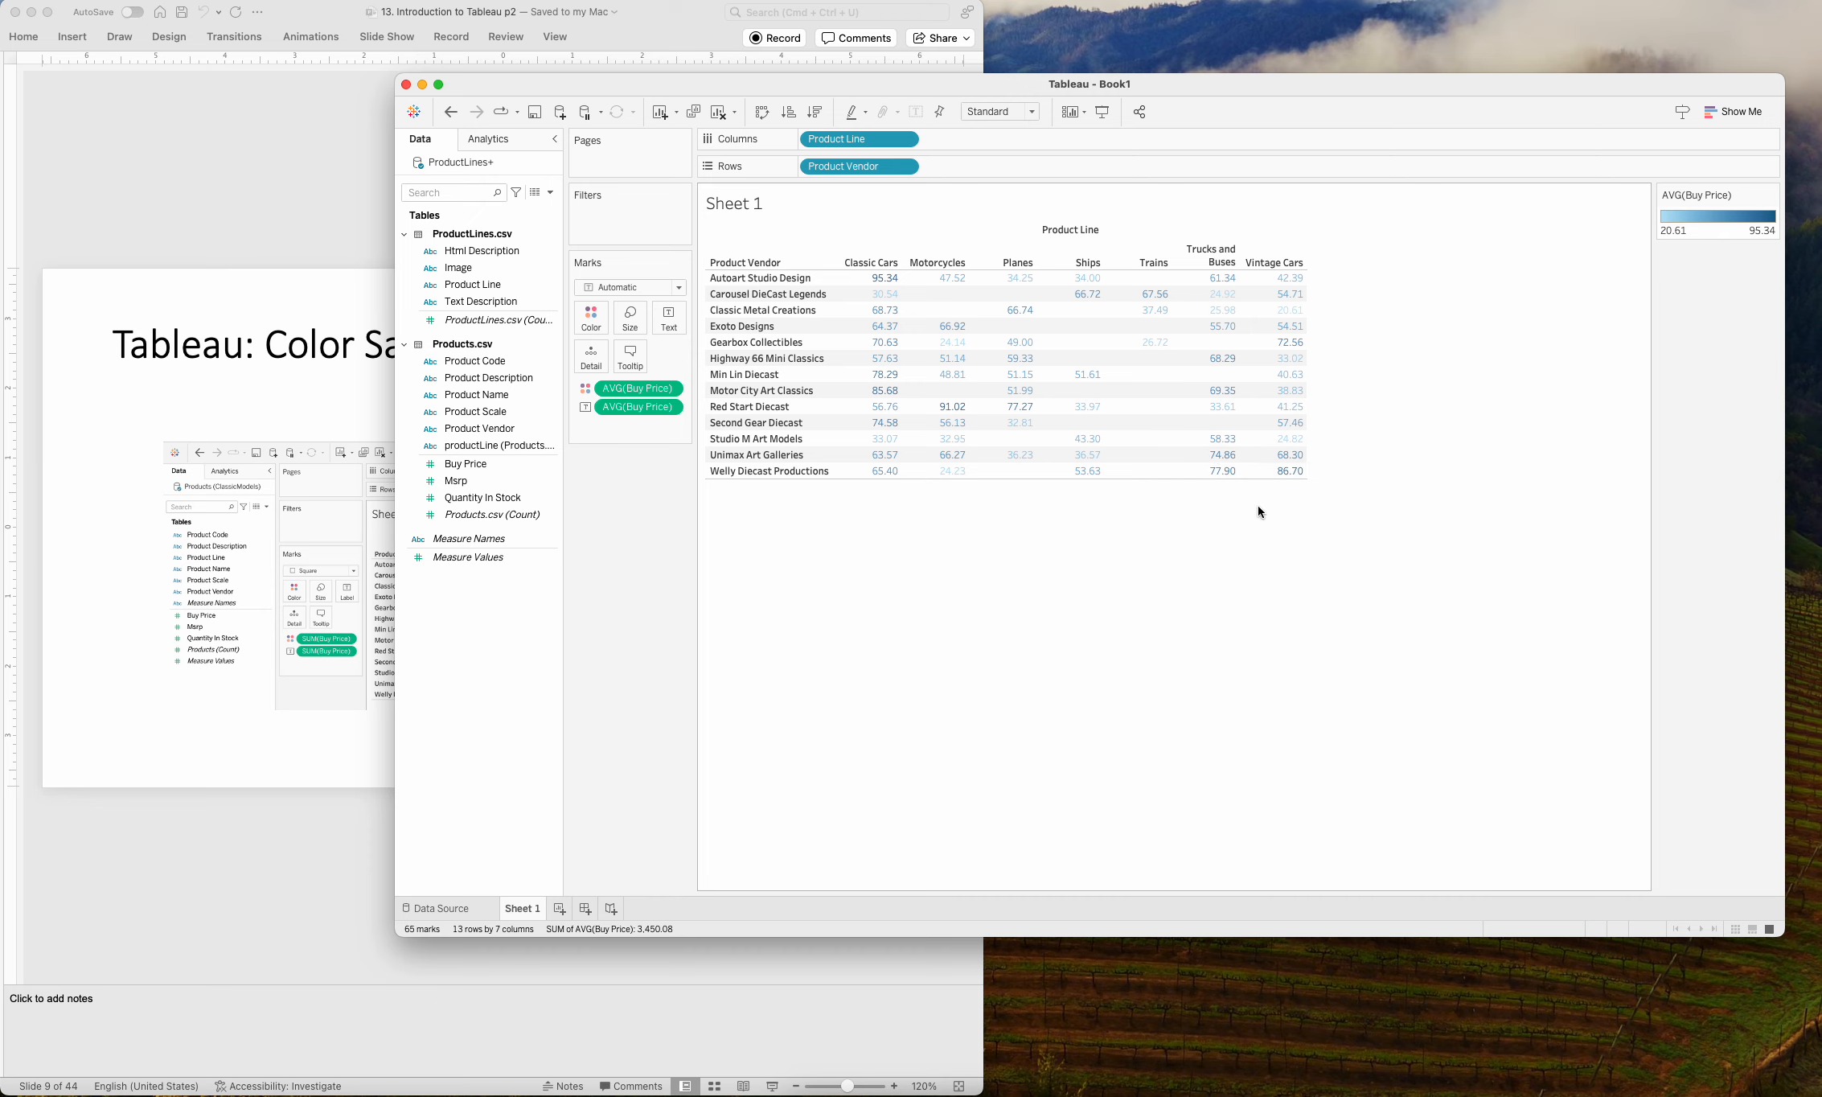
{"action": "mouse_move", "coordinate": [879, 284]}
{"action": "mouse_move", "coordinate": [927, 327]}
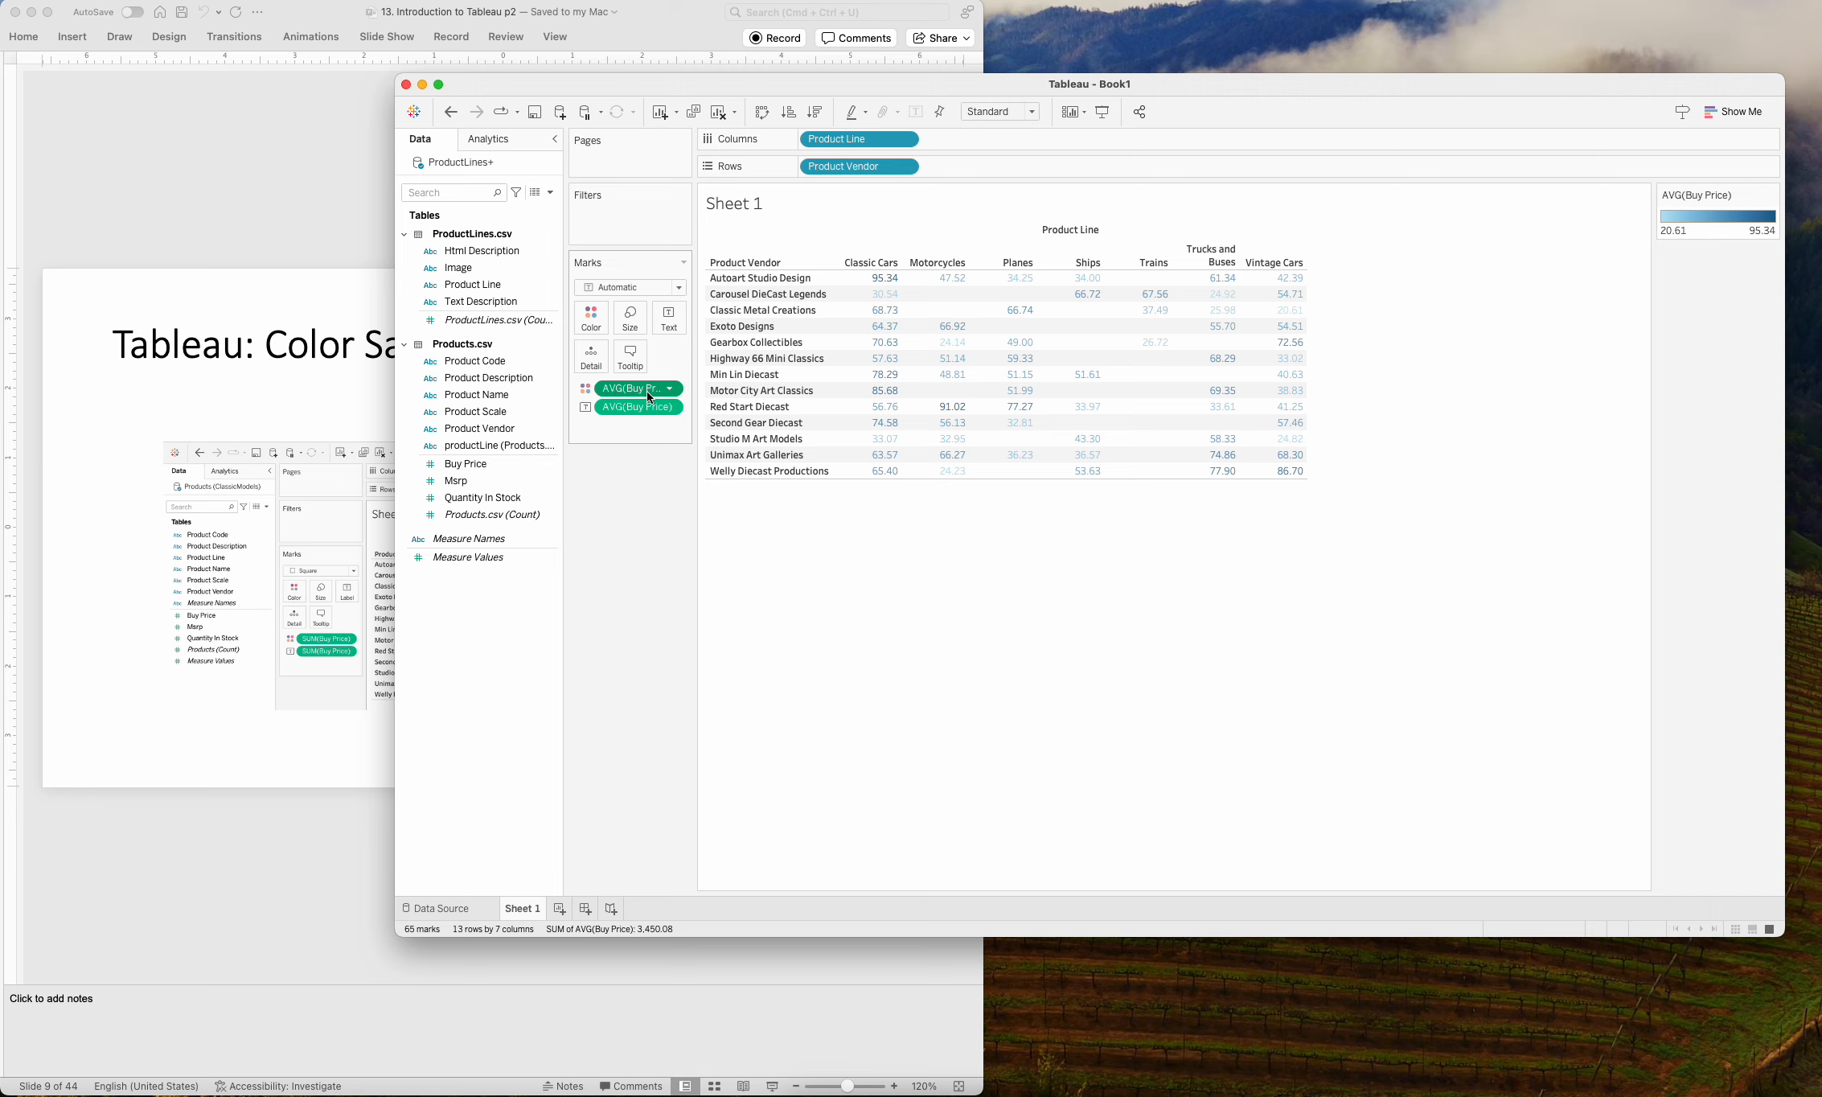
{"action": "left_click", "coordinate": [678, 289]}
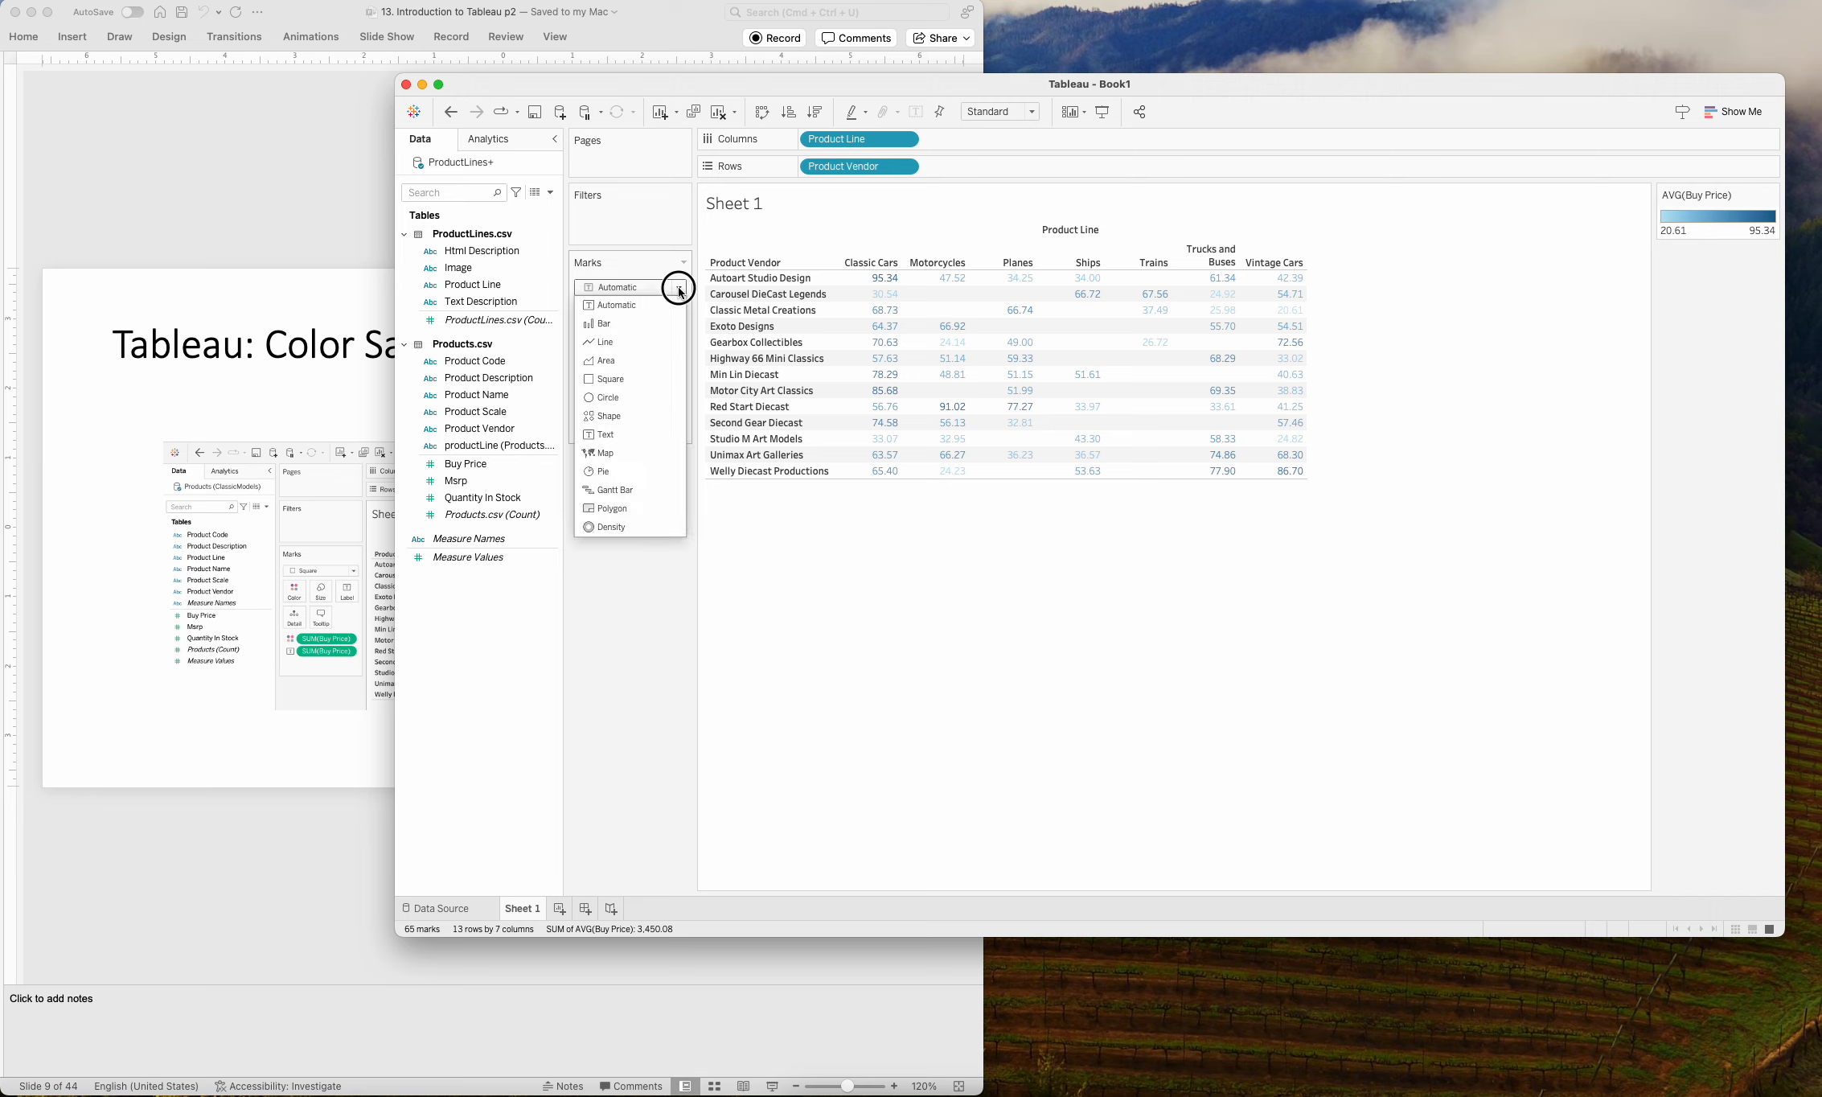
{"action": "left_click", "coordinate": [625, 381]}
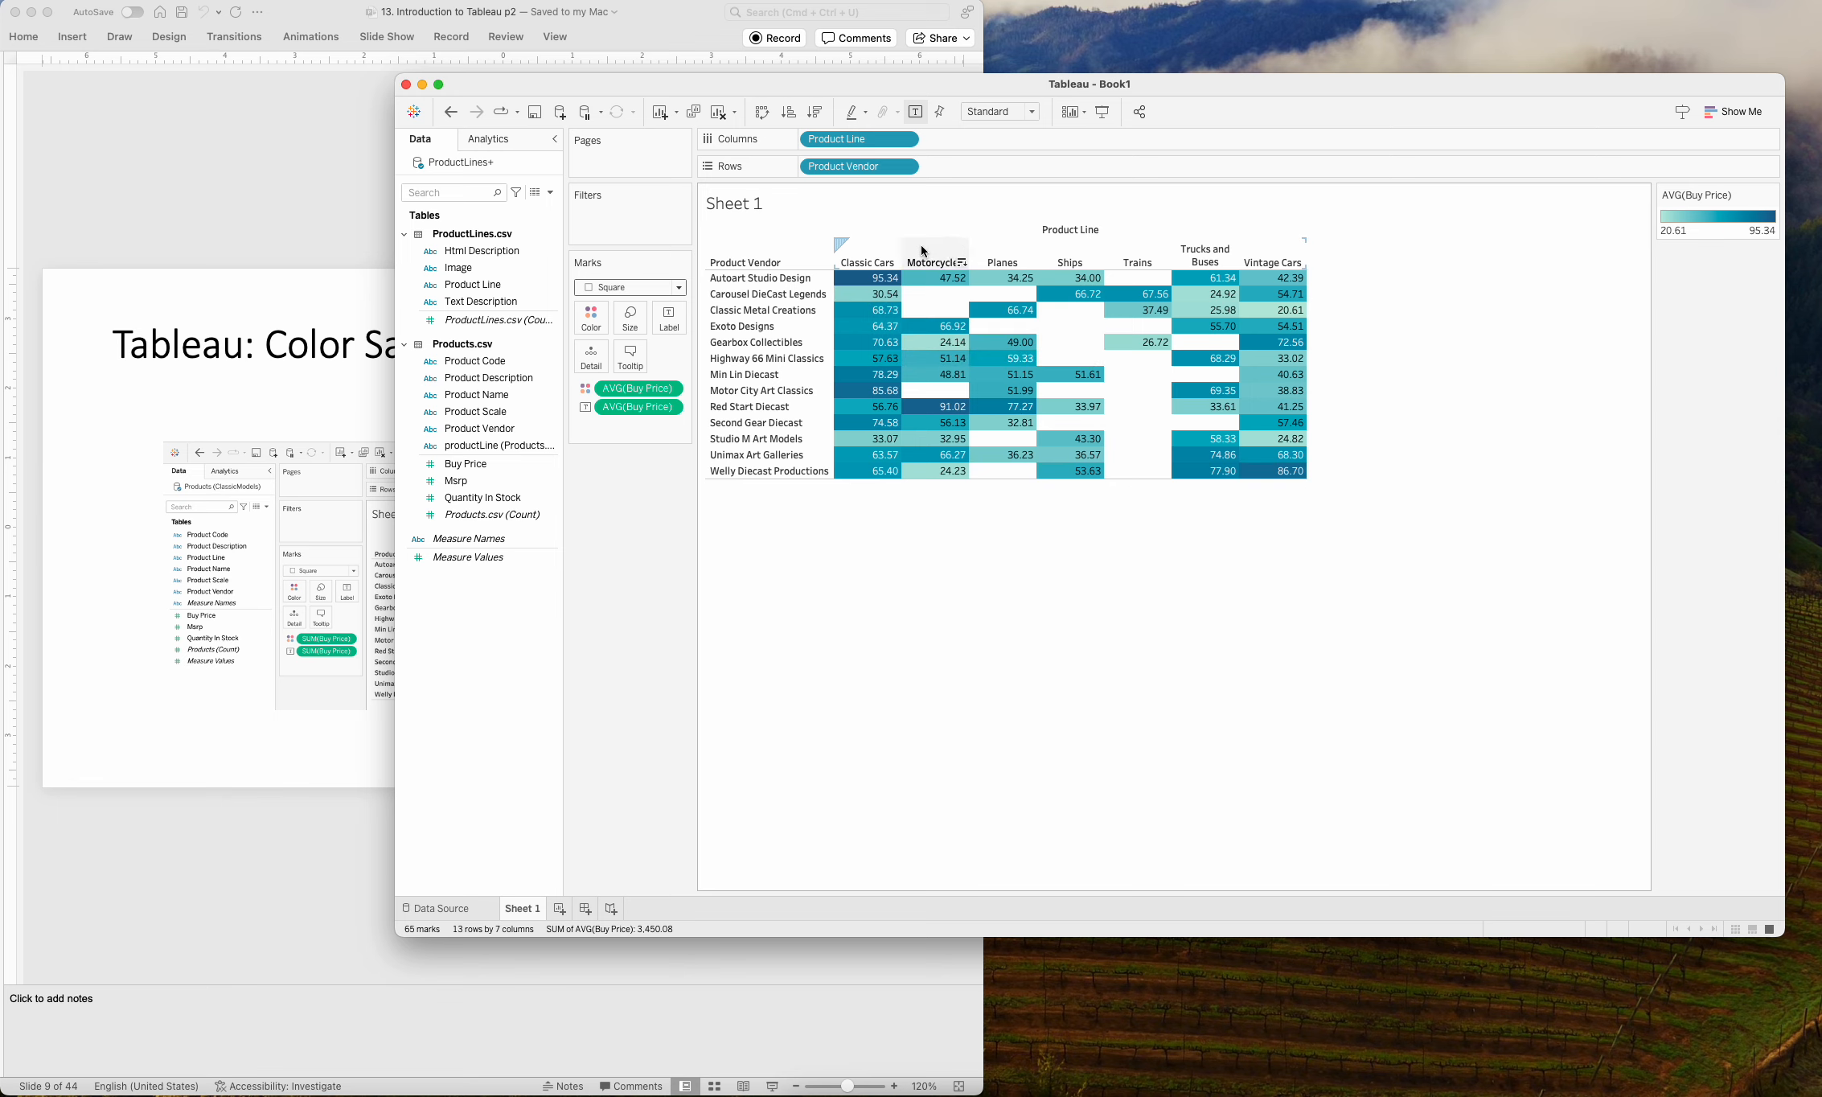
Rename the Sheet 1 worksheet as Color Saturated Table.
{"action": "mouse_move", "coordinate": [1287, 480]}
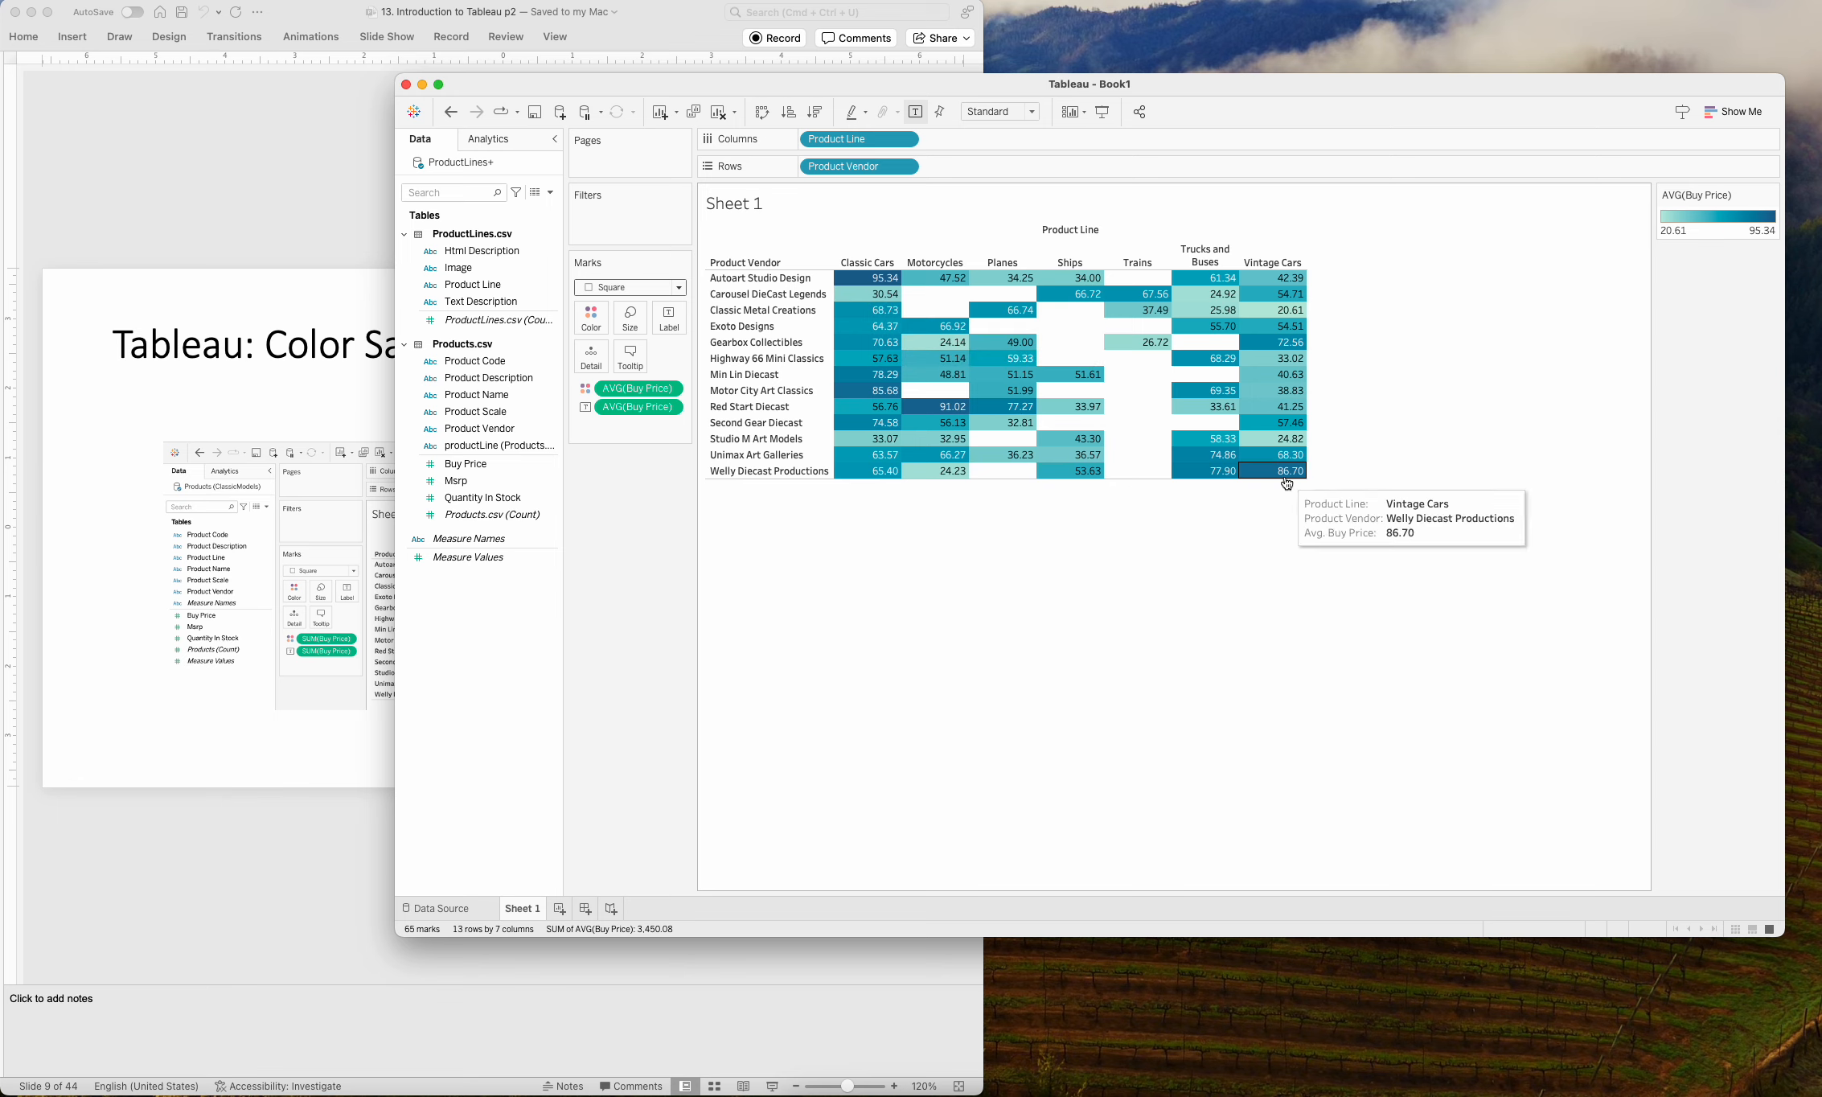
{"action": "mouse_move", "coordinate": [852, 461]}
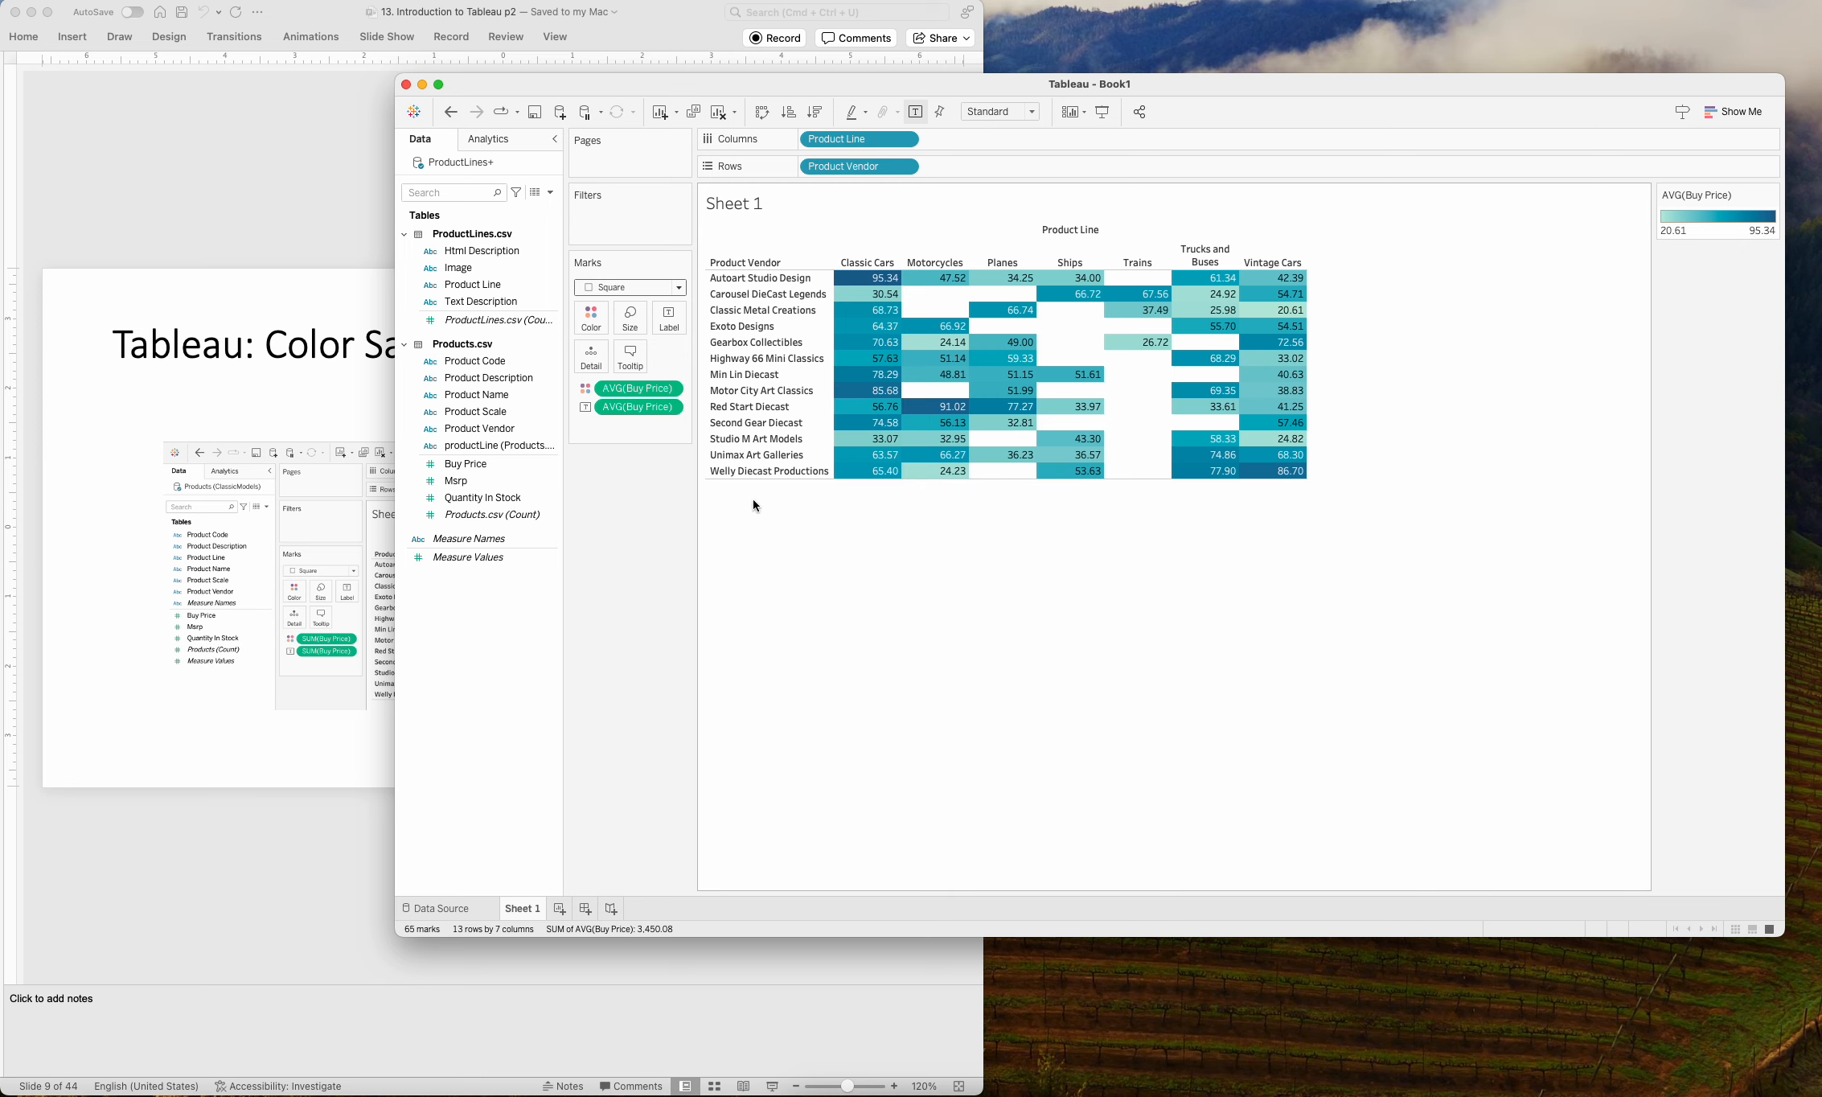
{"action": "mouse_move", "coordinate": [884, 286]}
{"action": "mouse_move", "coordinate": [938, 480]}
{"action": "double_click", "coordinate": [522, 907]}
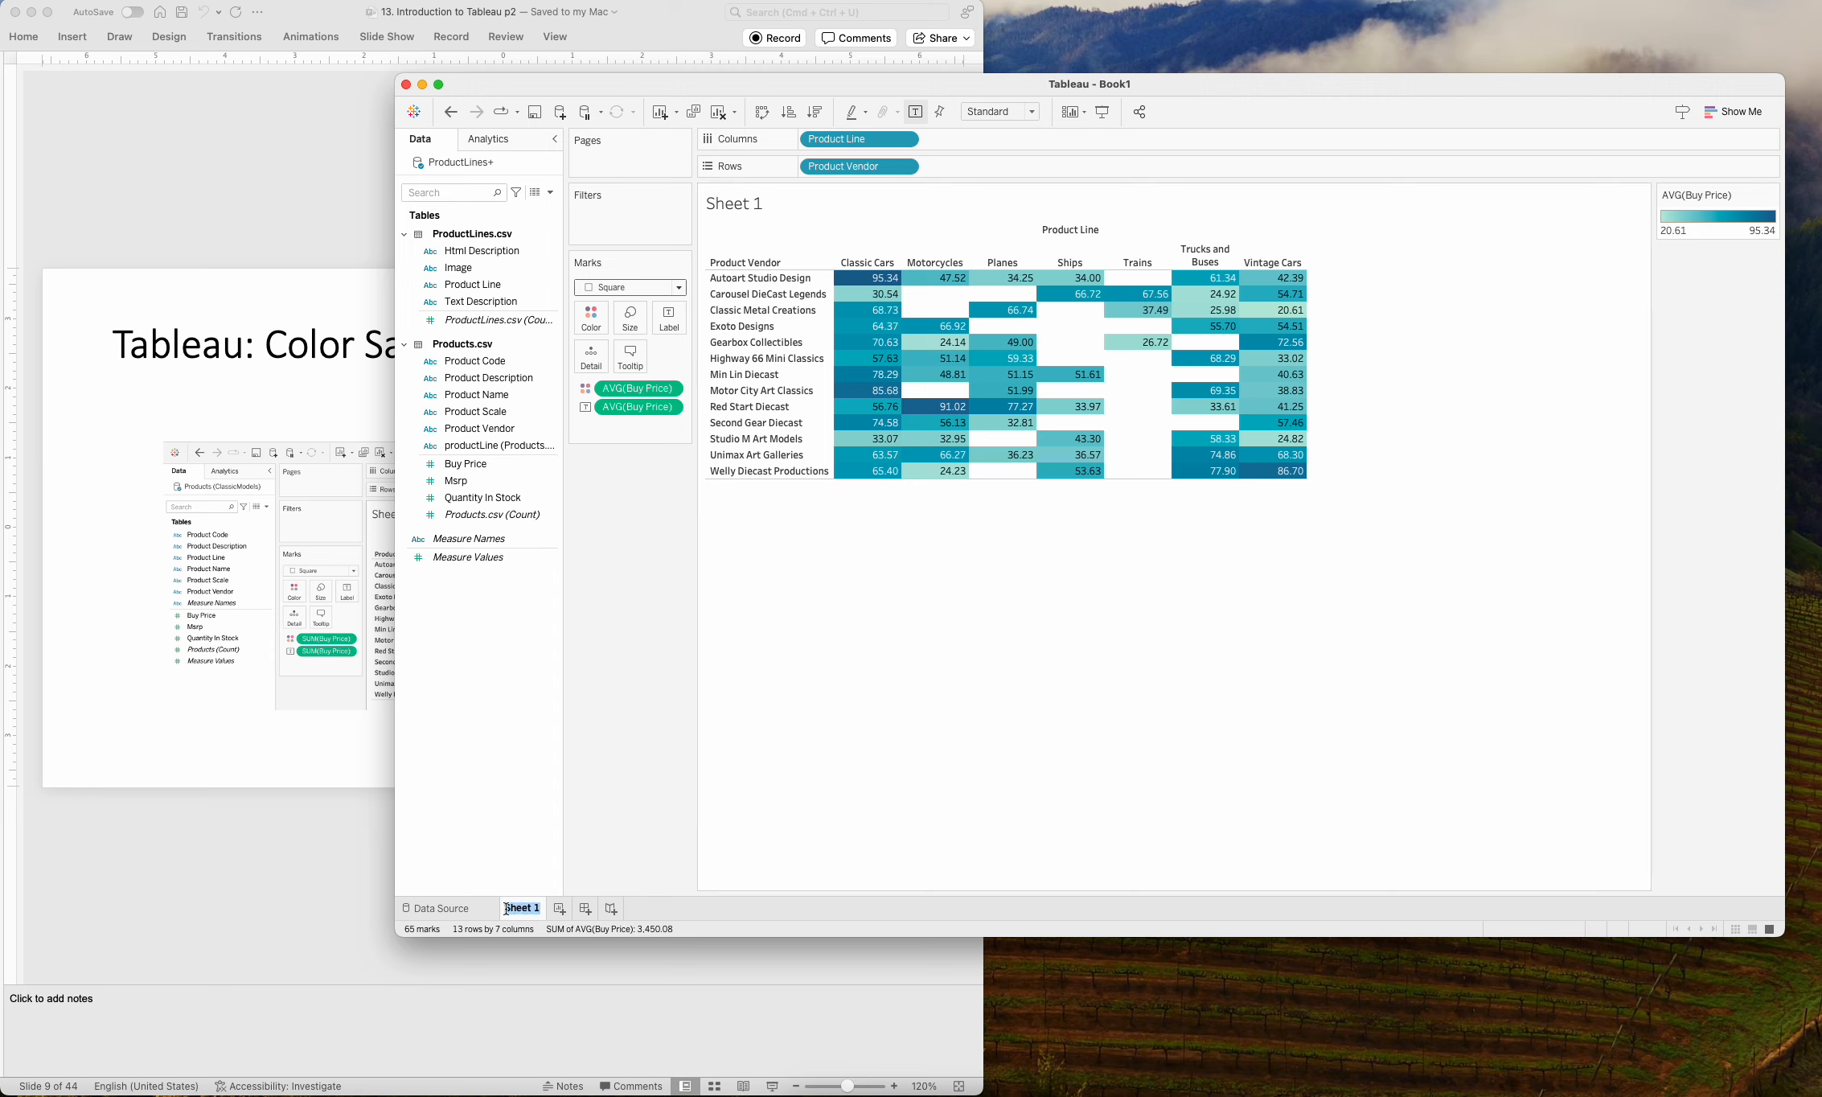
{"action": "type", "text": "Color Saturated Table"}
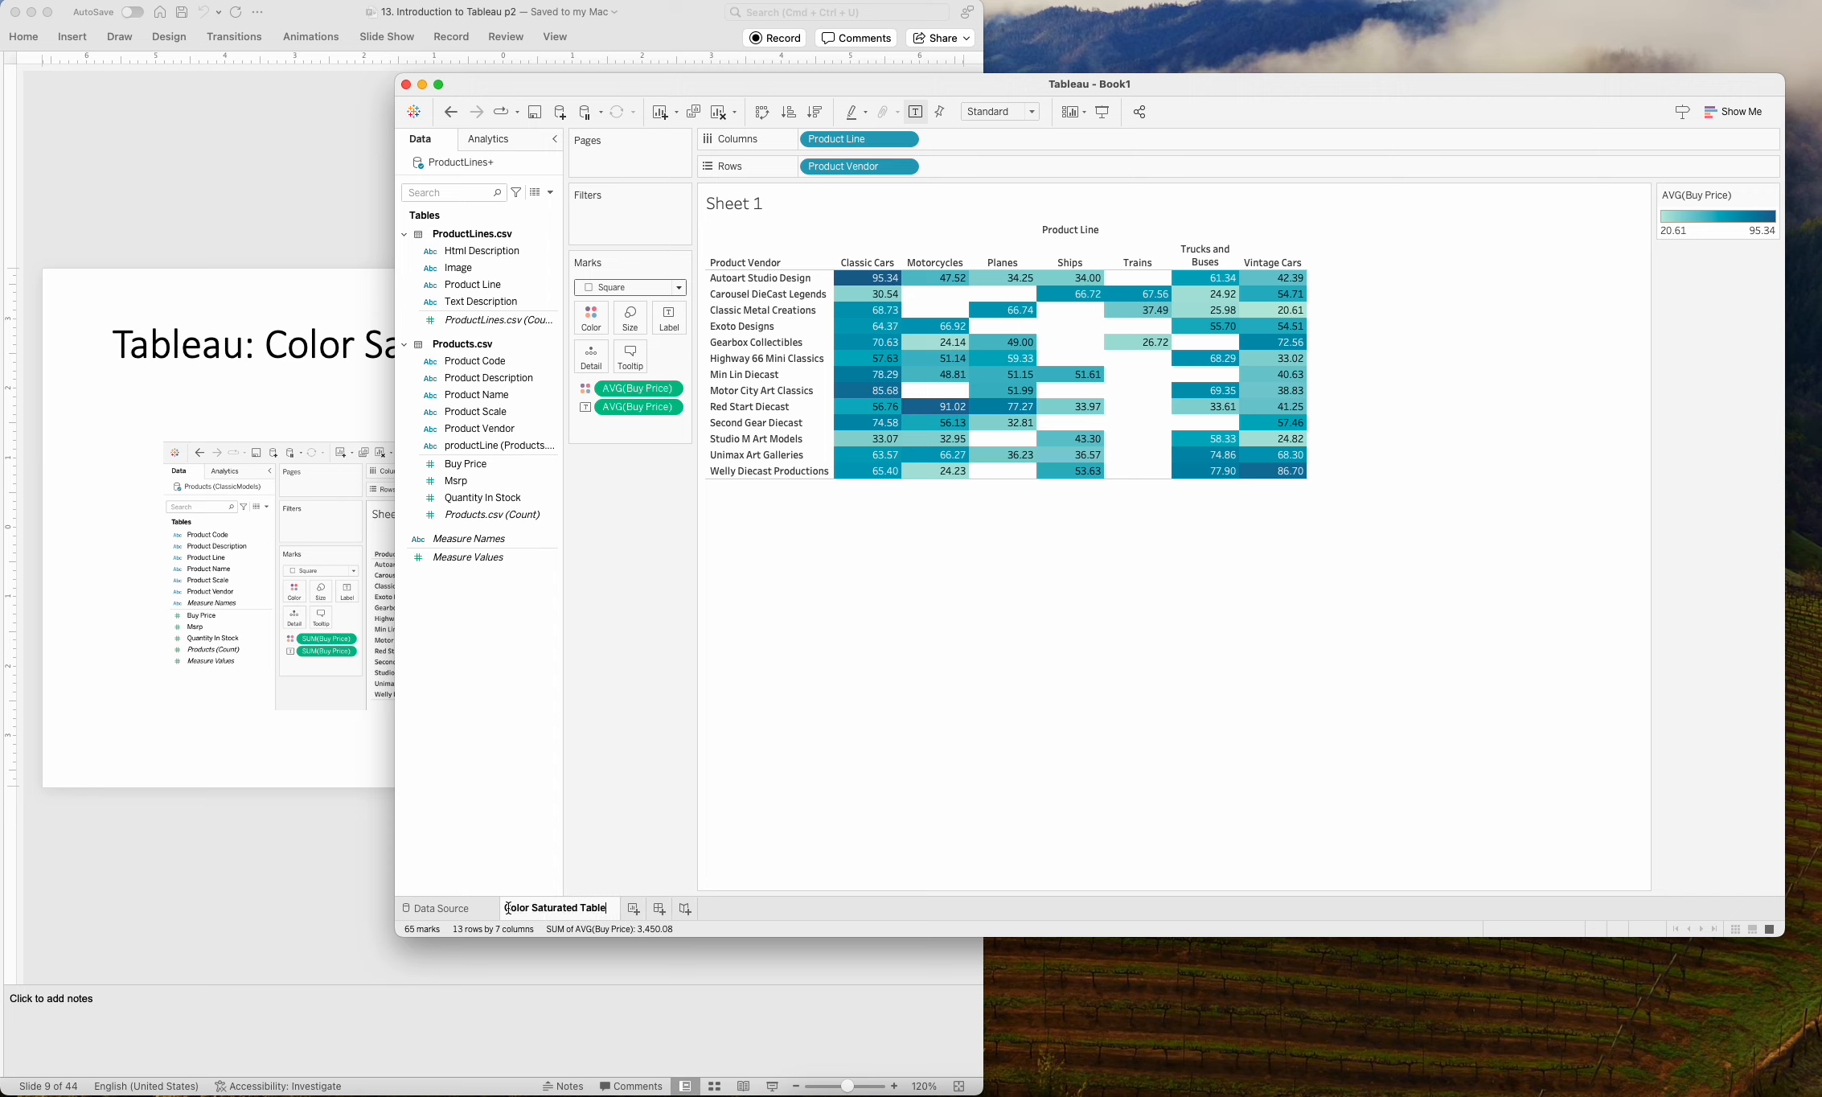
{"action": "key", "text": "Return"}
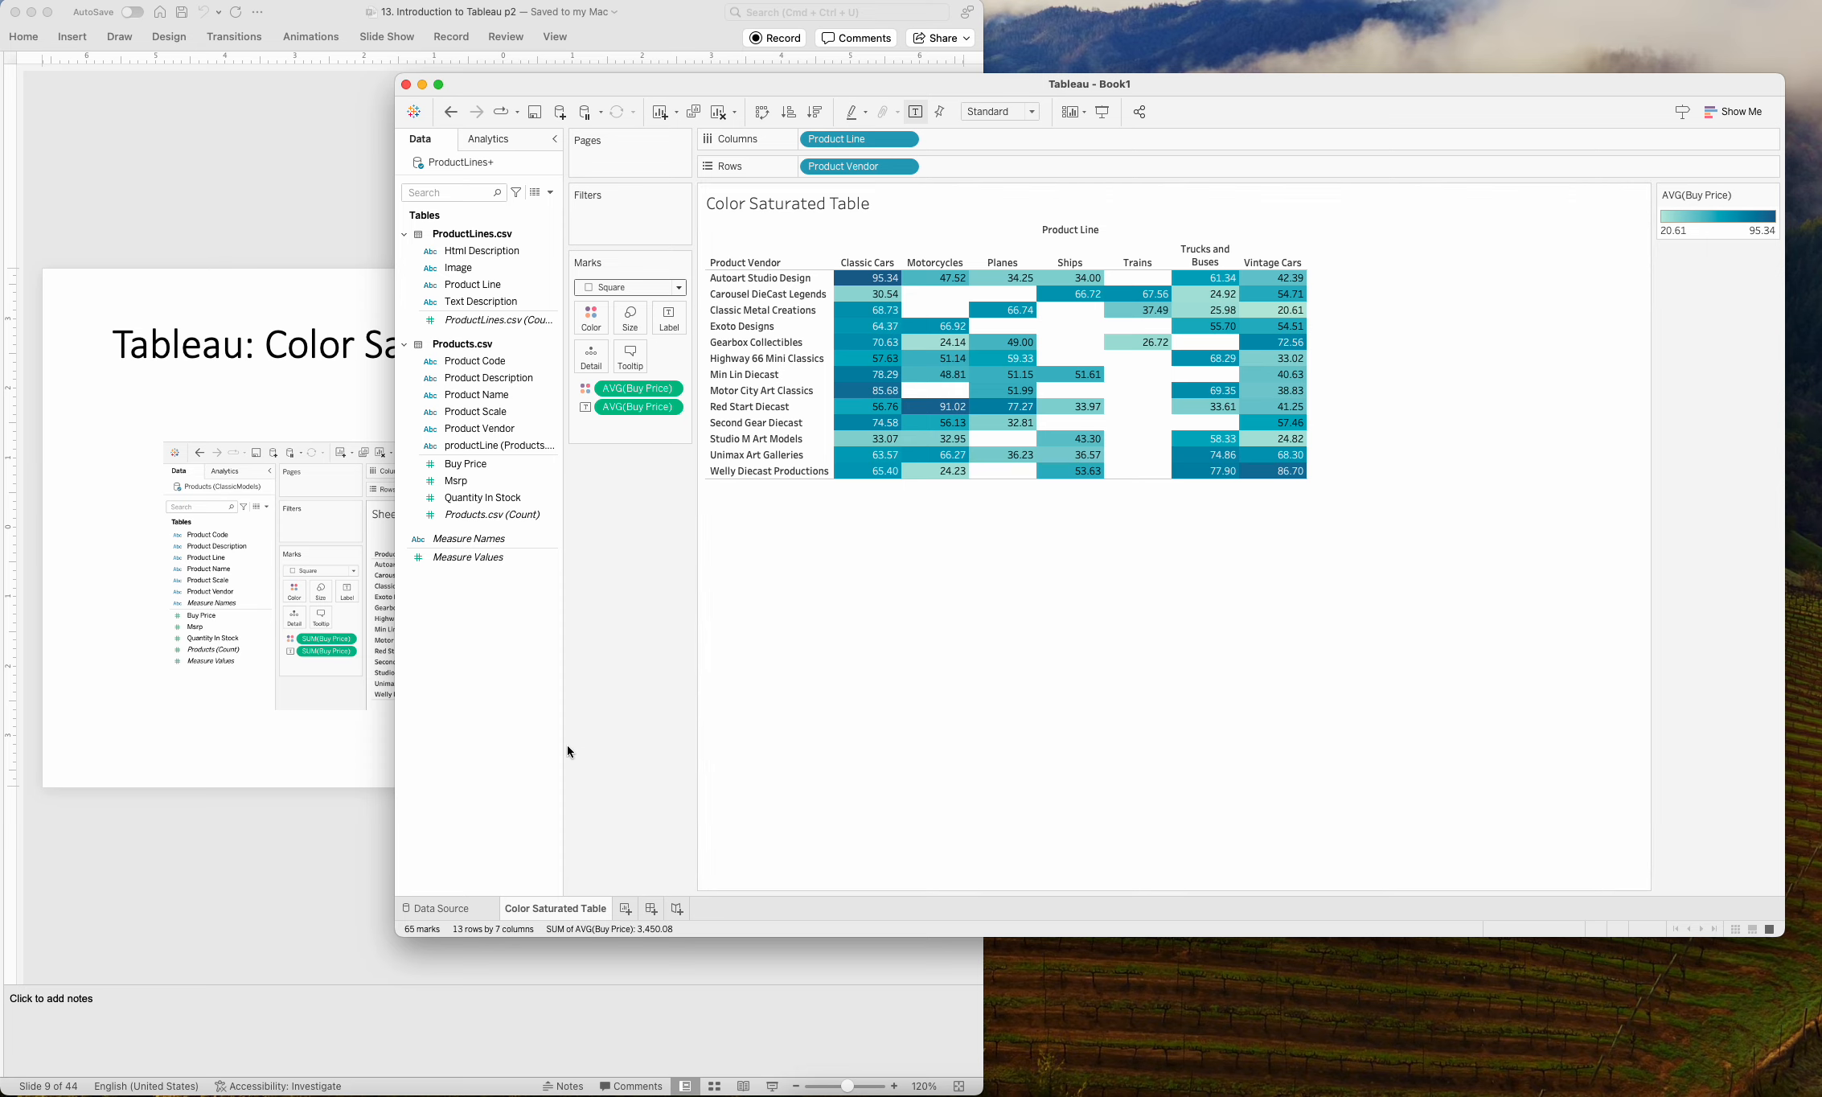
Switch to the PowerPoint presentation and advance through the graph slides to the second Tableau: Scatterplot slide, slide 13.
{"action": "left_click", "coordinate": [247, 231]}
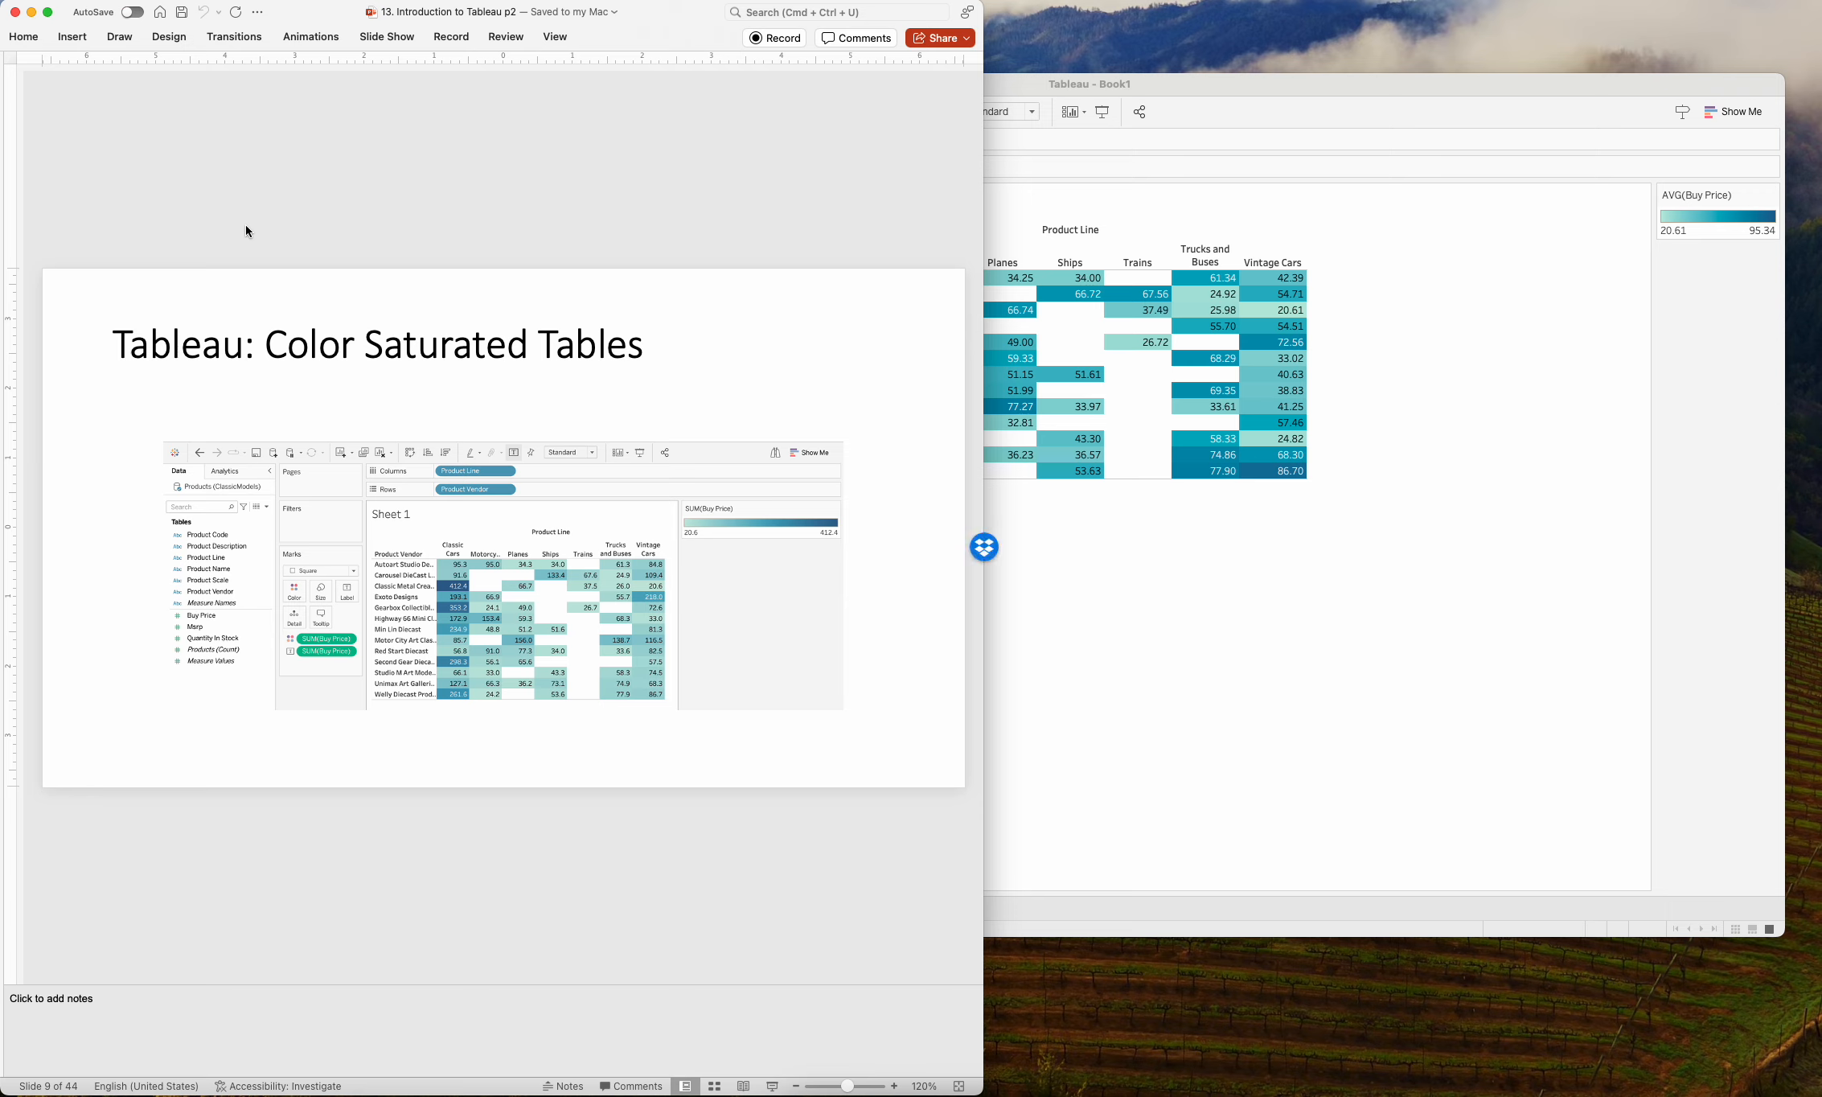
{"action": "key", "text": "Down"}
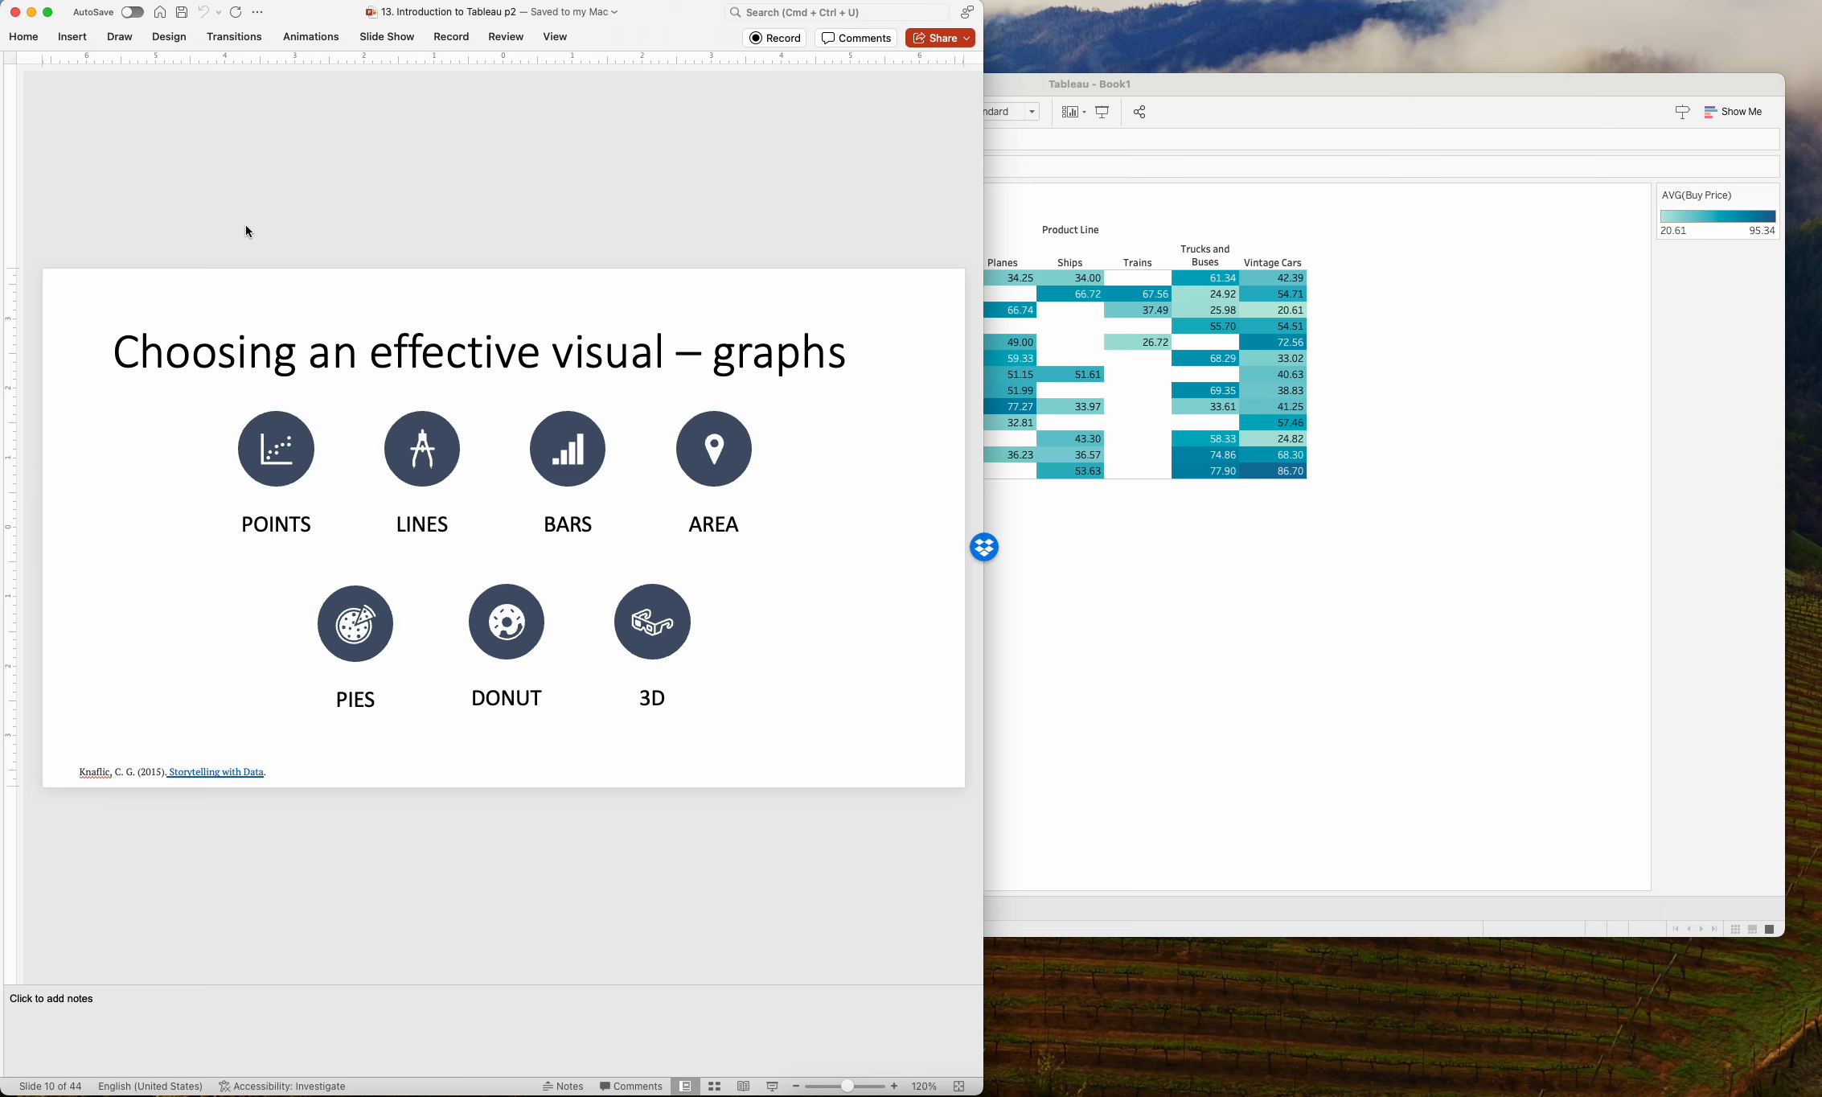
{"action": "key", "text": "Down"}
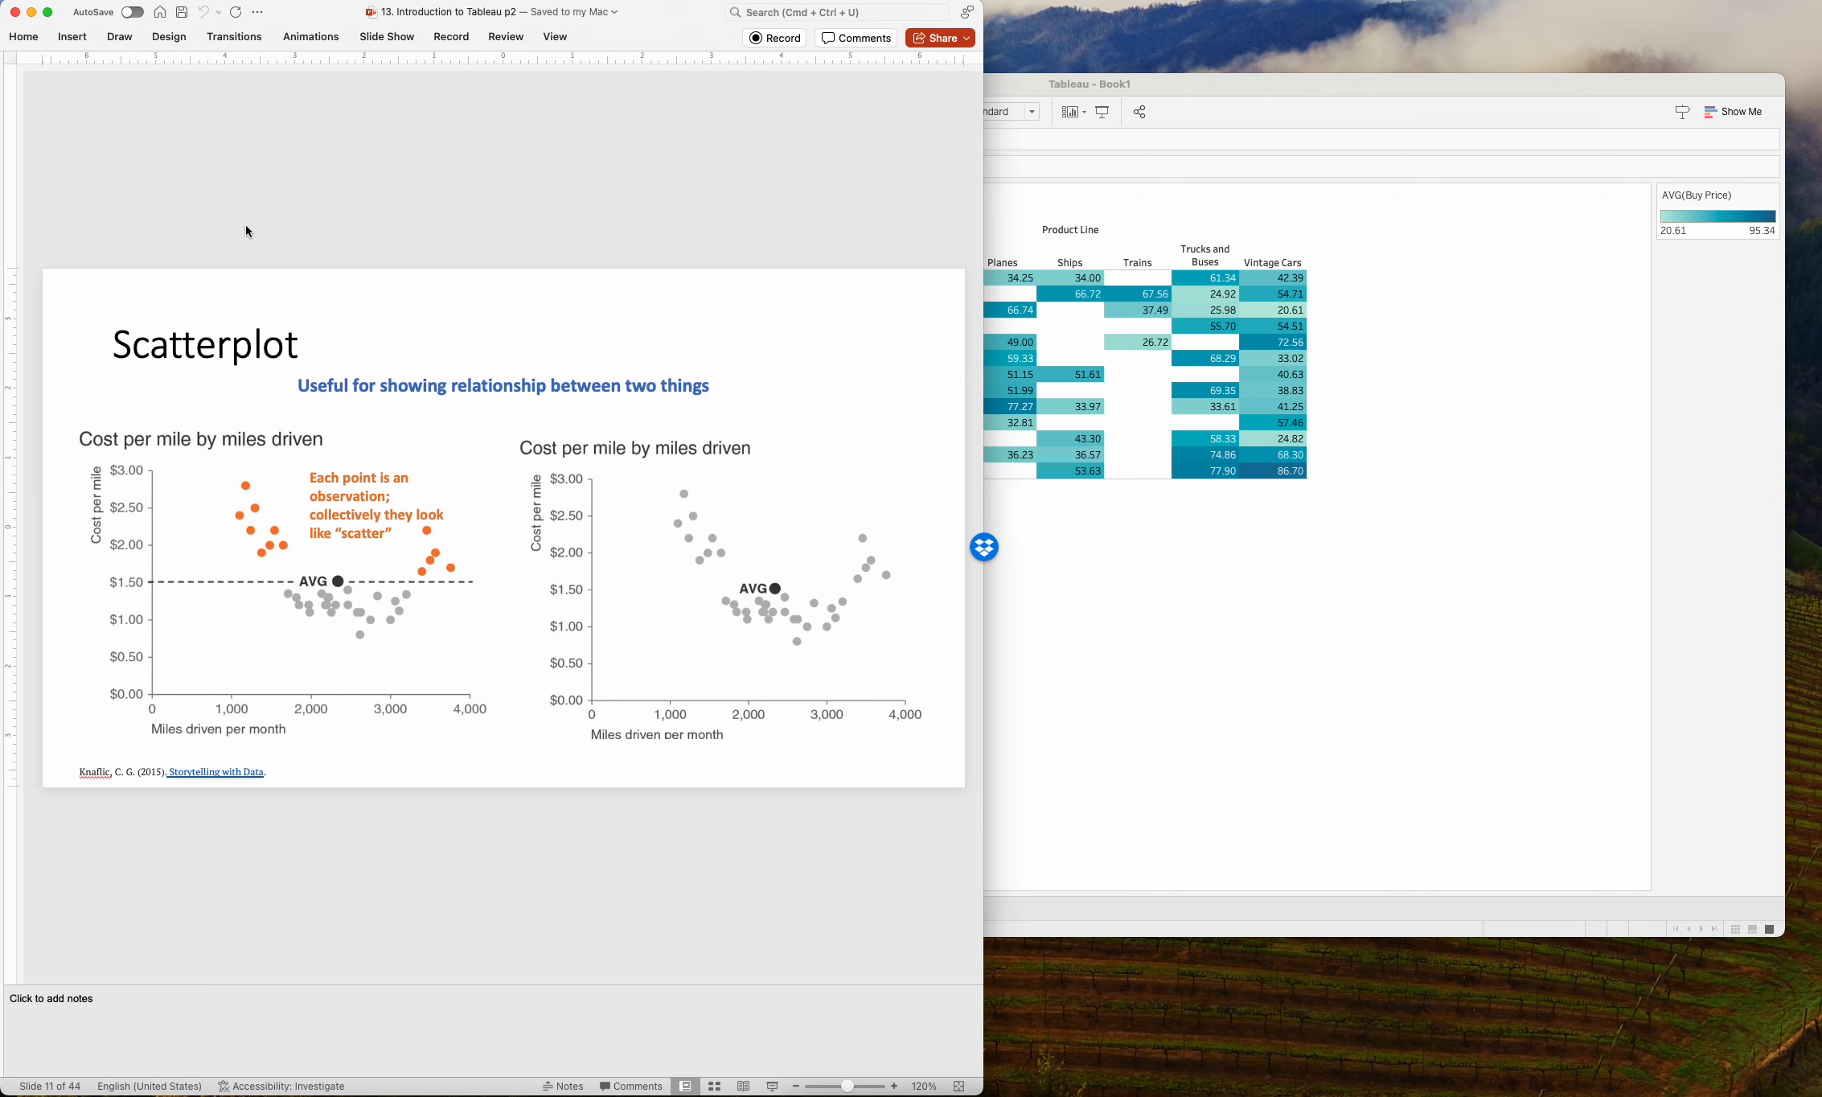
{"action": "key", "text": "Down"}
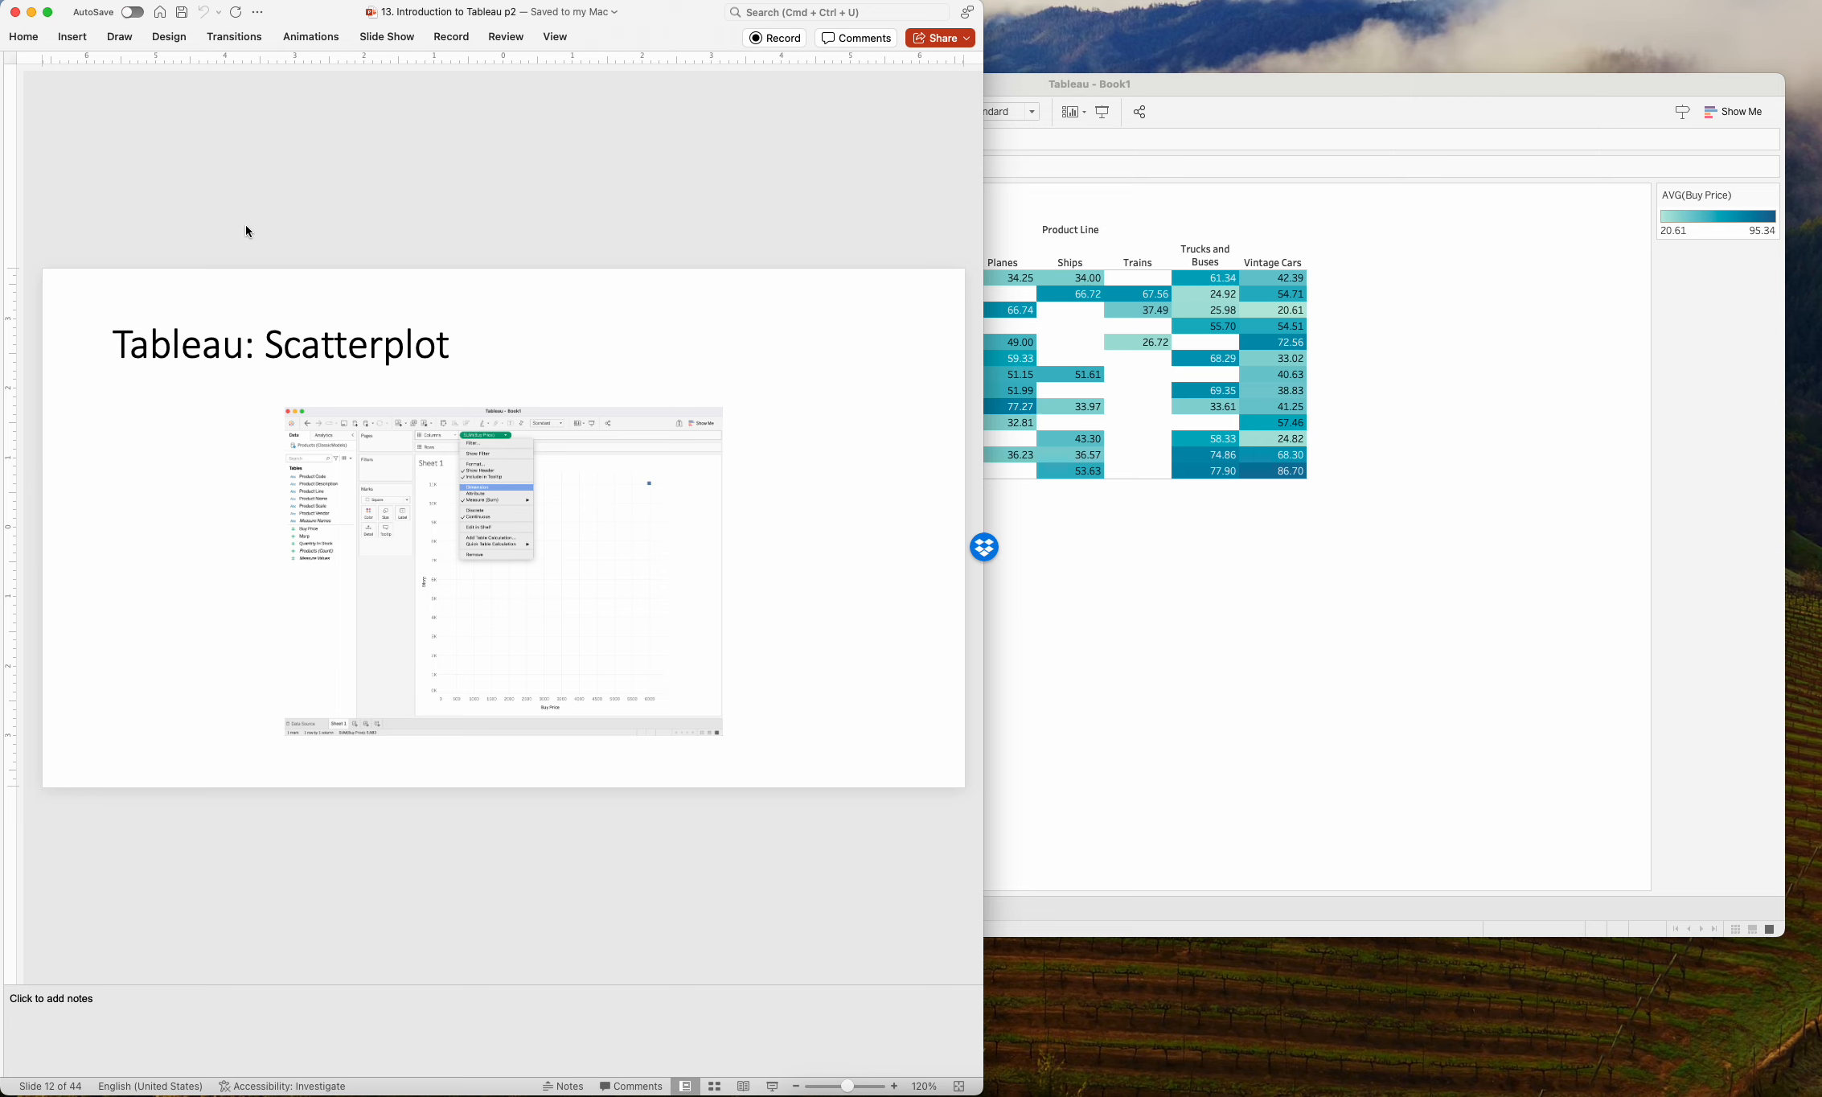
{"action": "key", "text": "Down"}
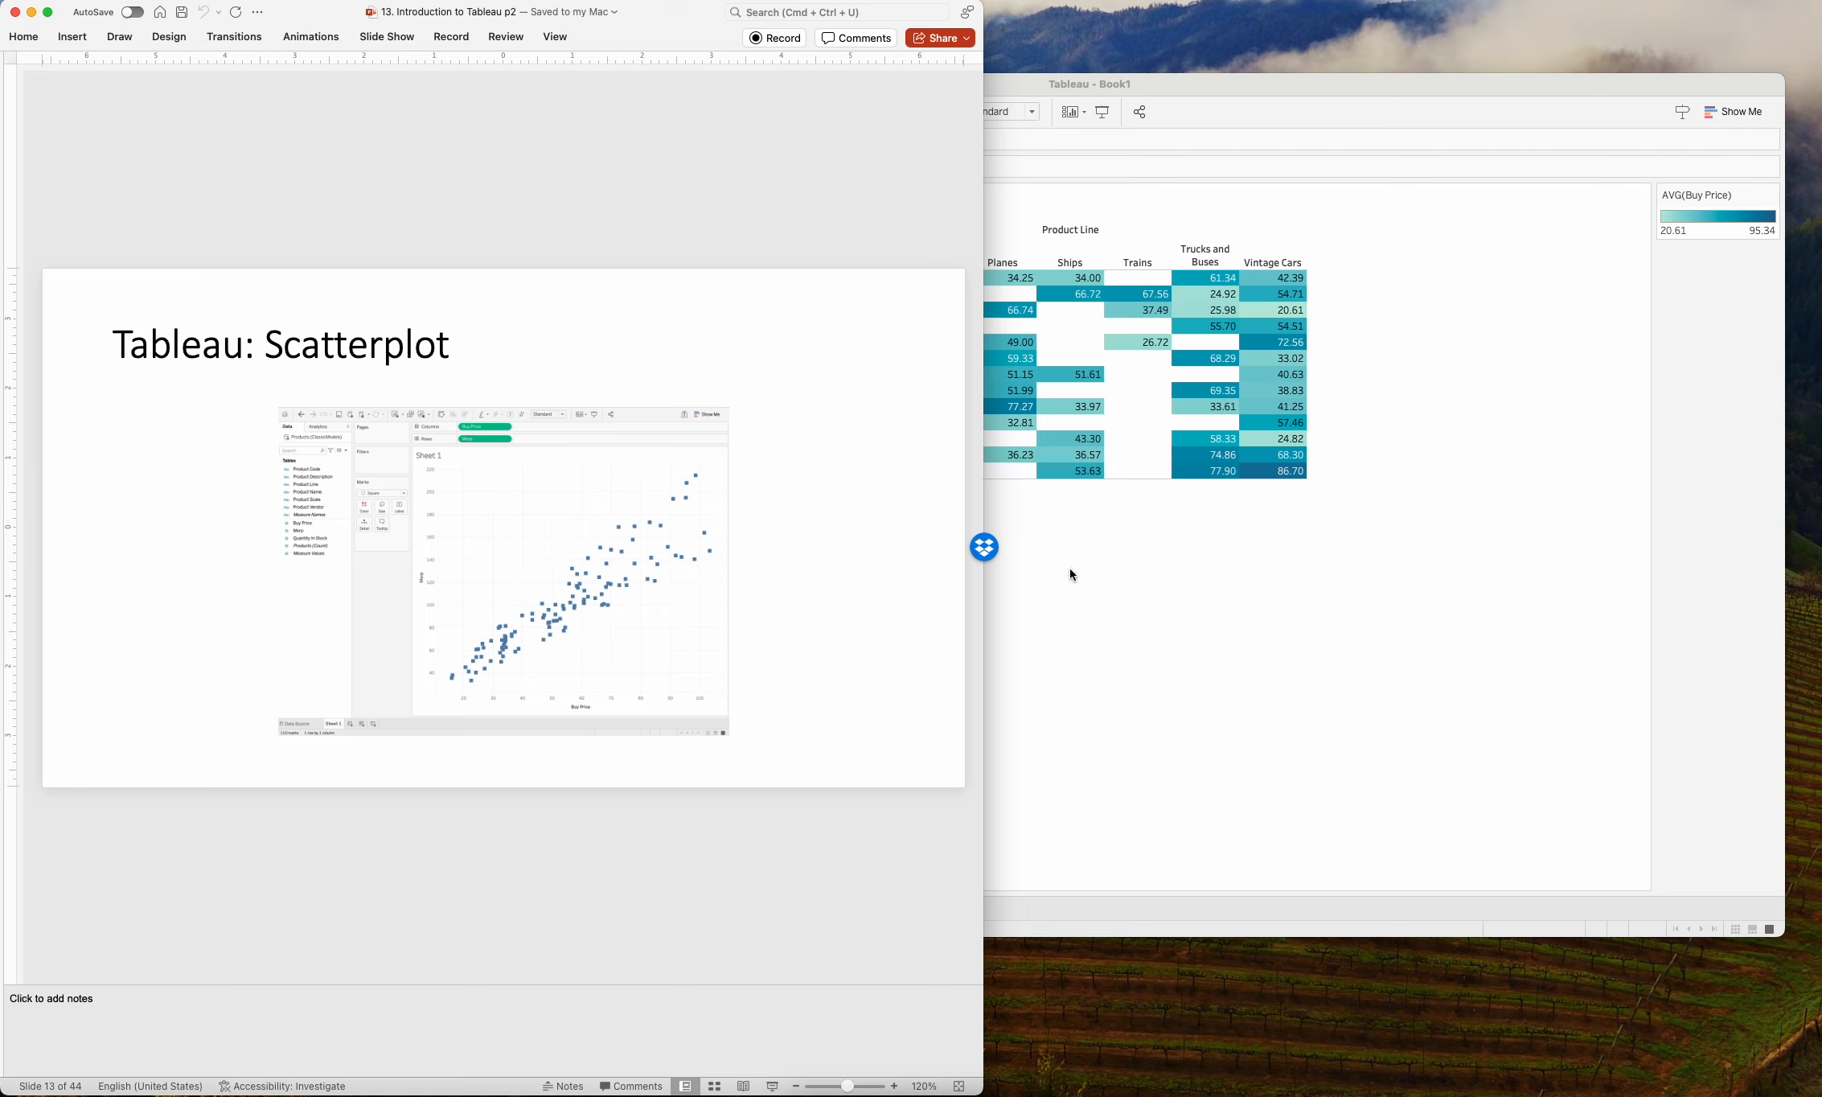
Switch to Tableau and, on a new worksheet, plot Buy Price on the columns against Msrp on the rows.
{"action": "left_click", "coordinate": [1110, 649]}
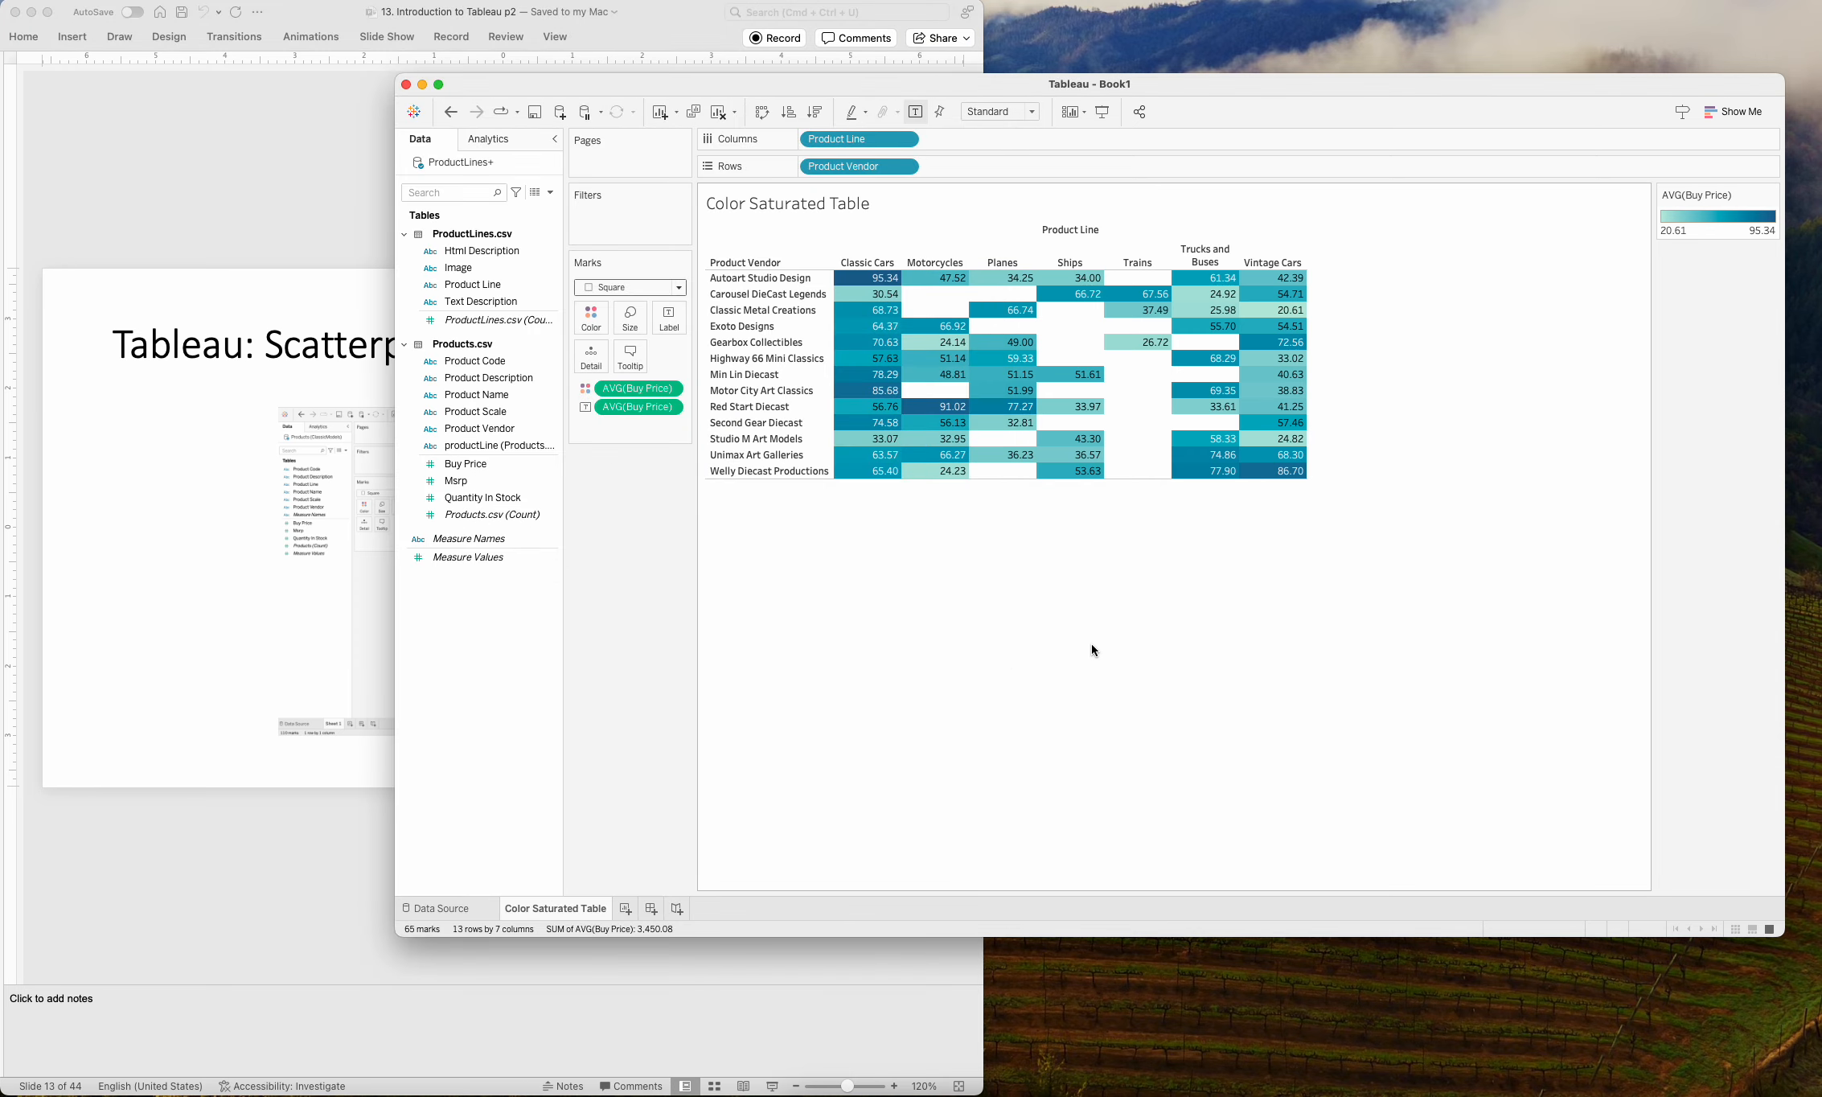
{"action": "left_click", "coordinate": [628, 910]}
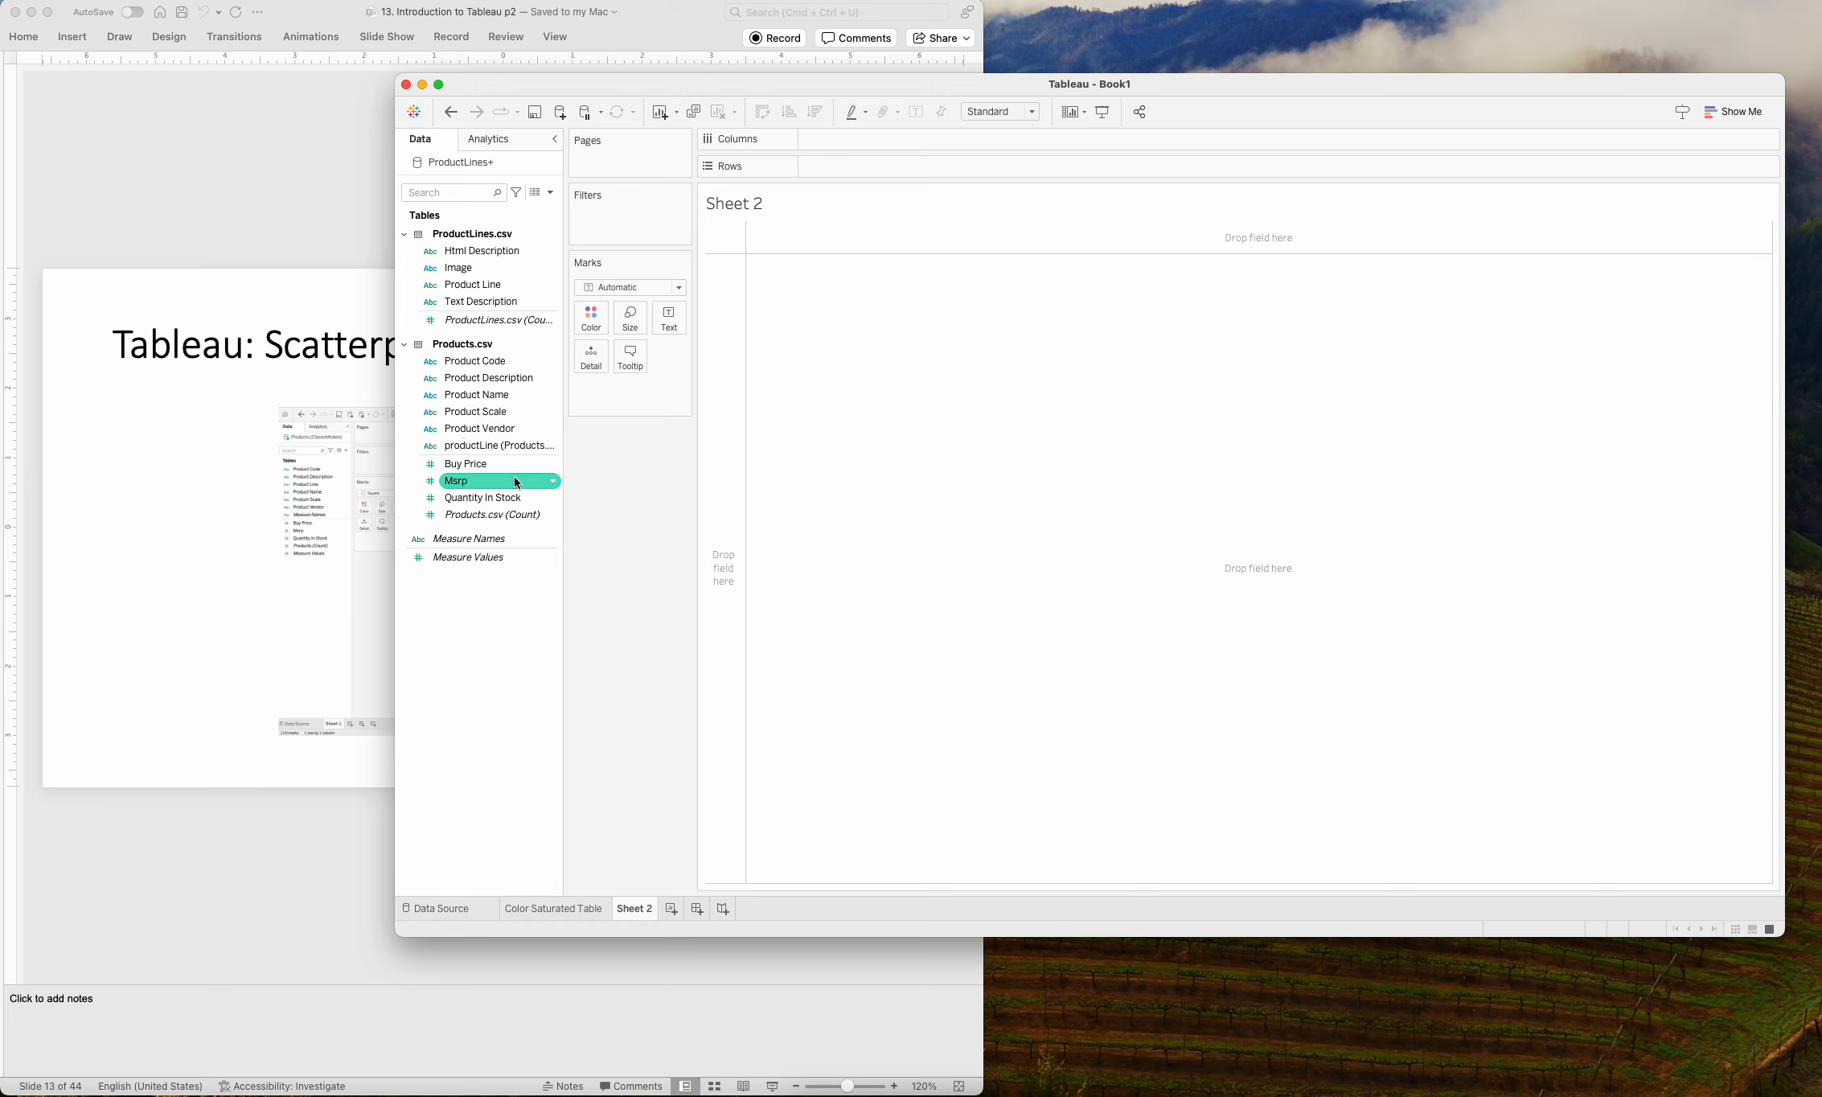
{"action": "left_click_drag", "start_coordinate": [481, 464], "coordinate": [915, 146]}
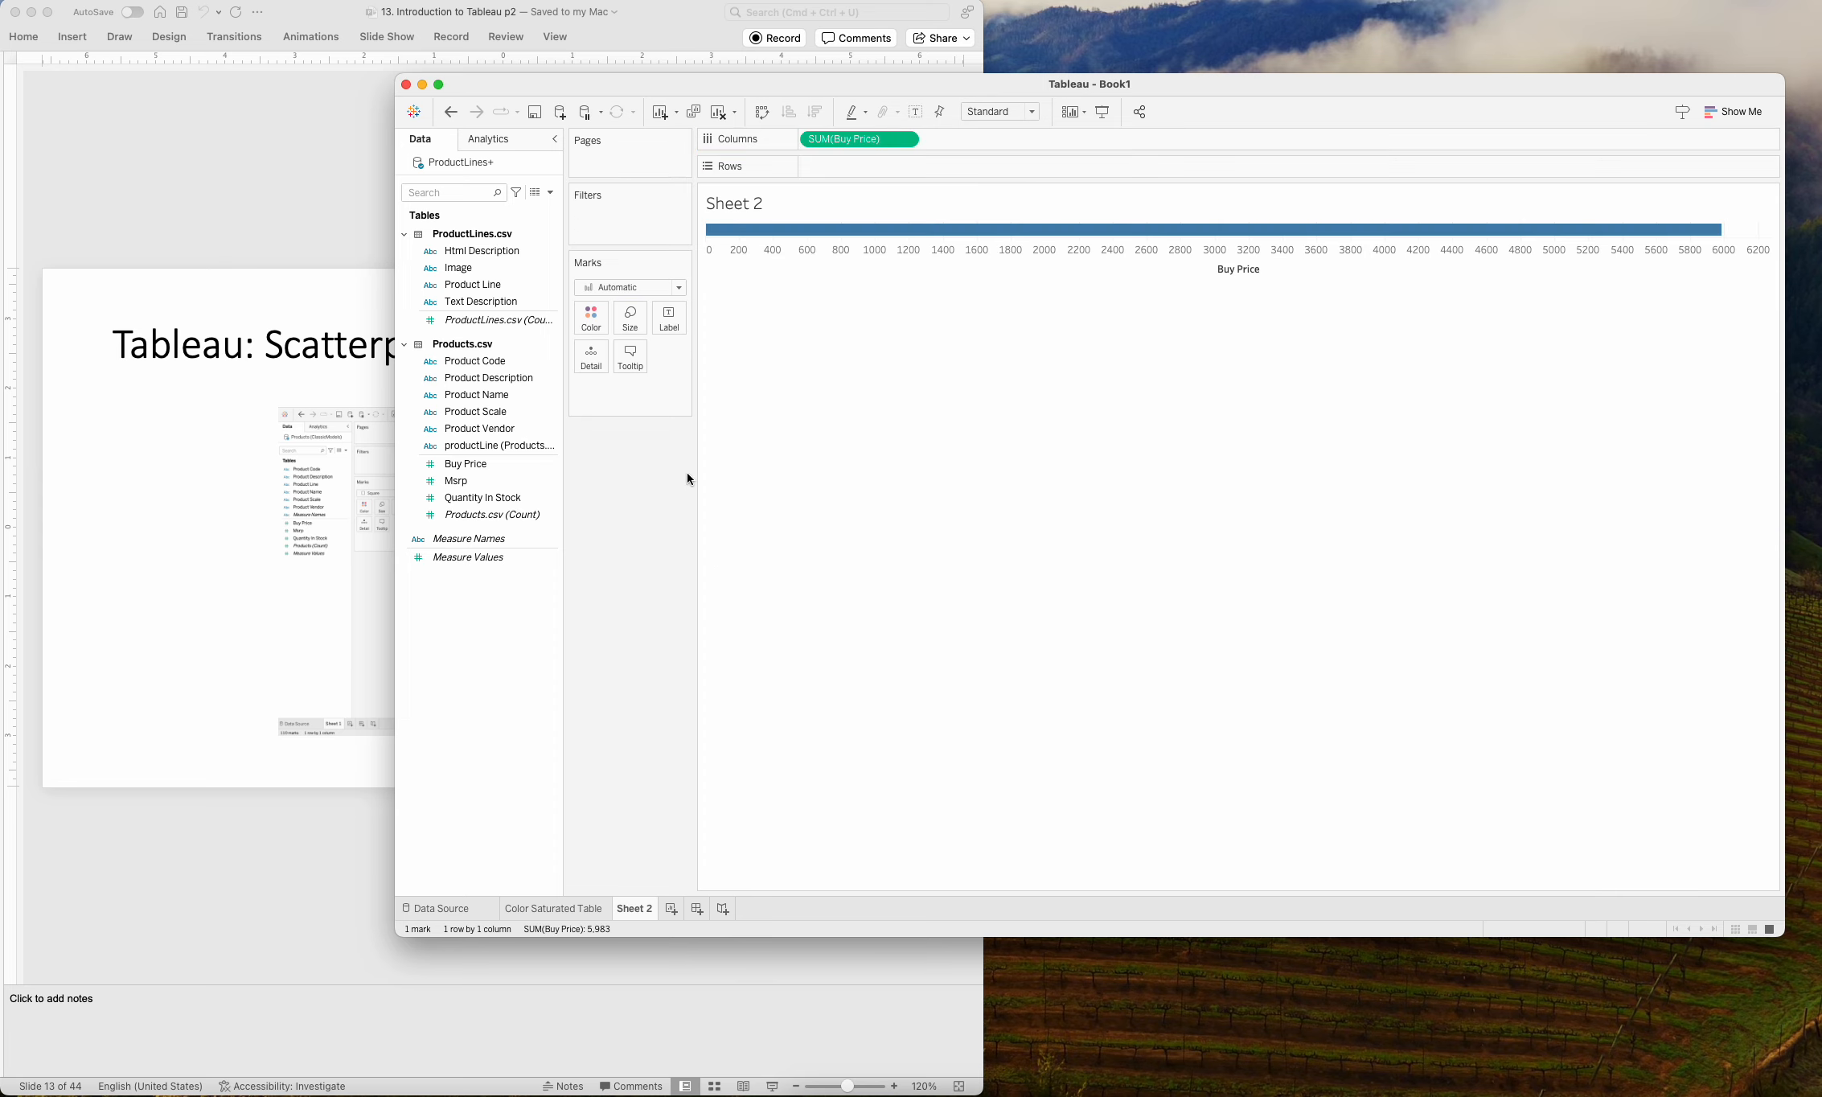
{"action": "left_click_drag", "start_coordinate": [456, 480], "coordinate": [896, 170]}
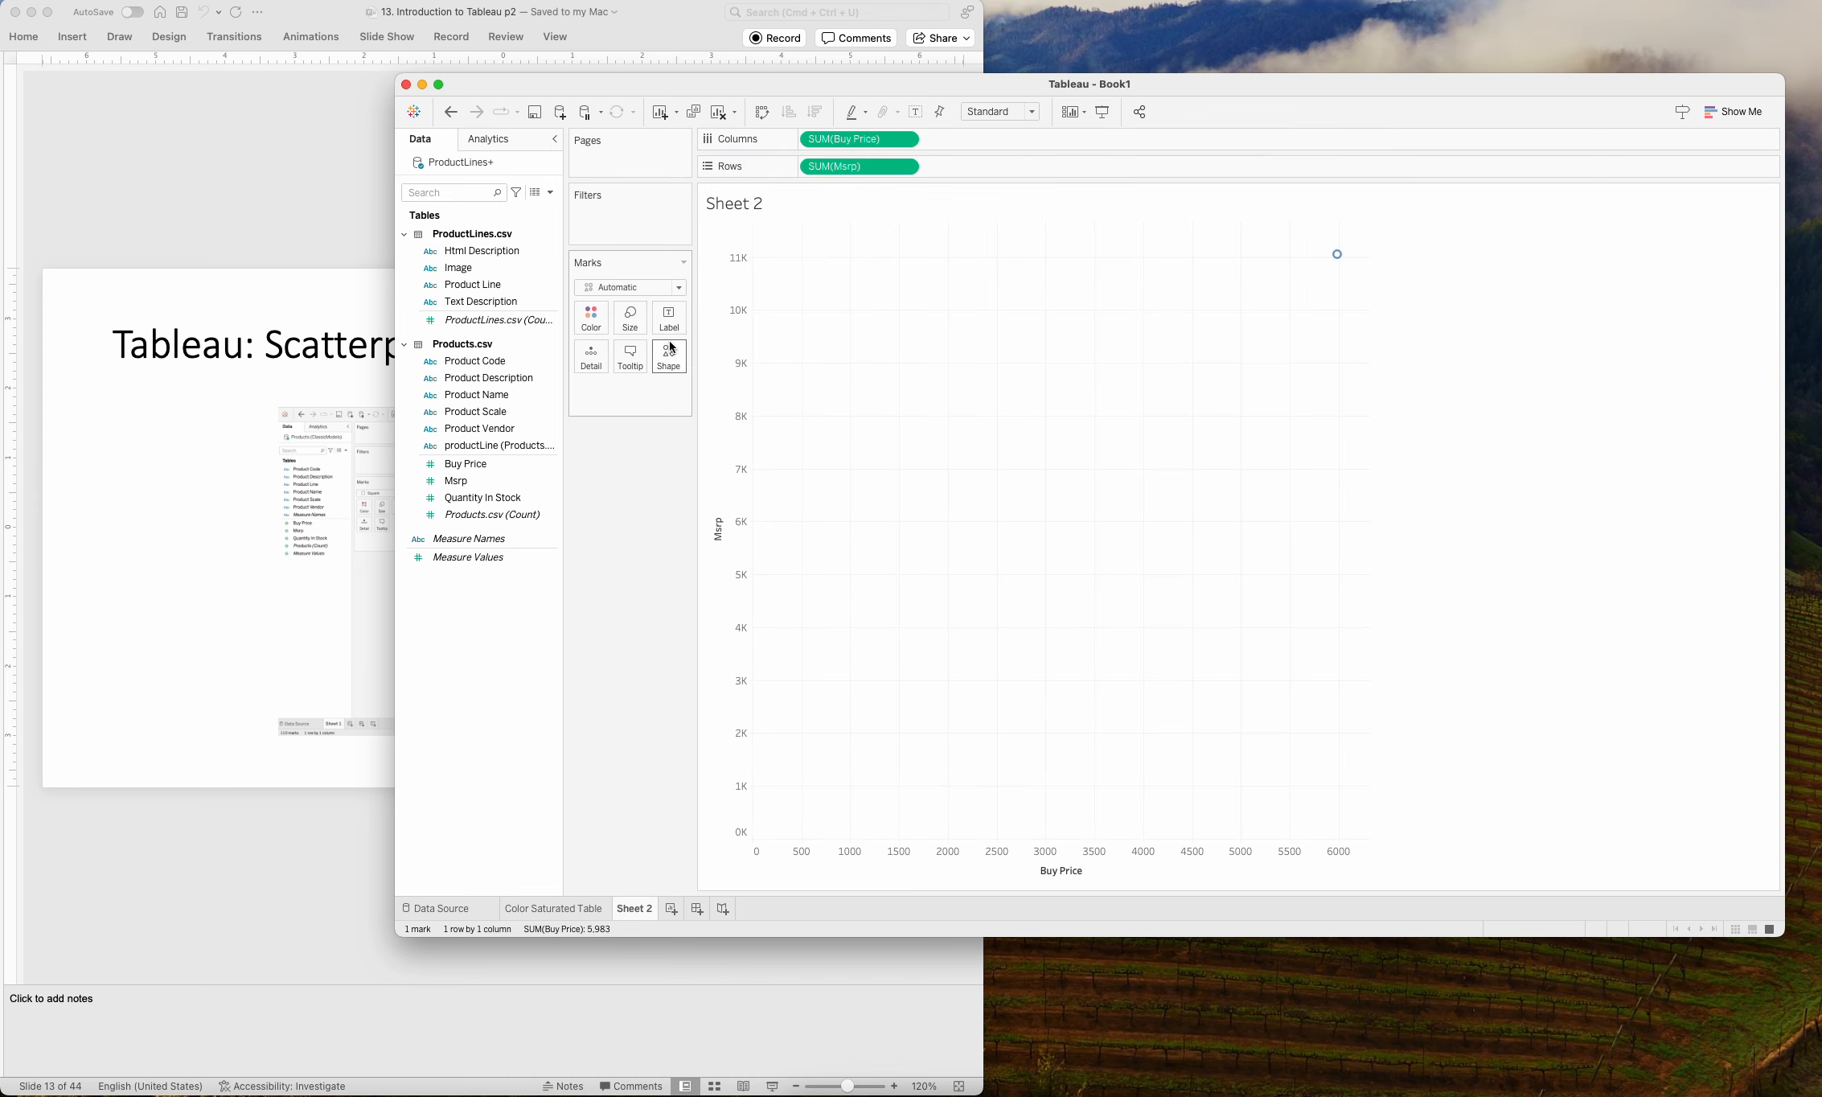
{"action": "left_click", "coordinate": [458, 503]}
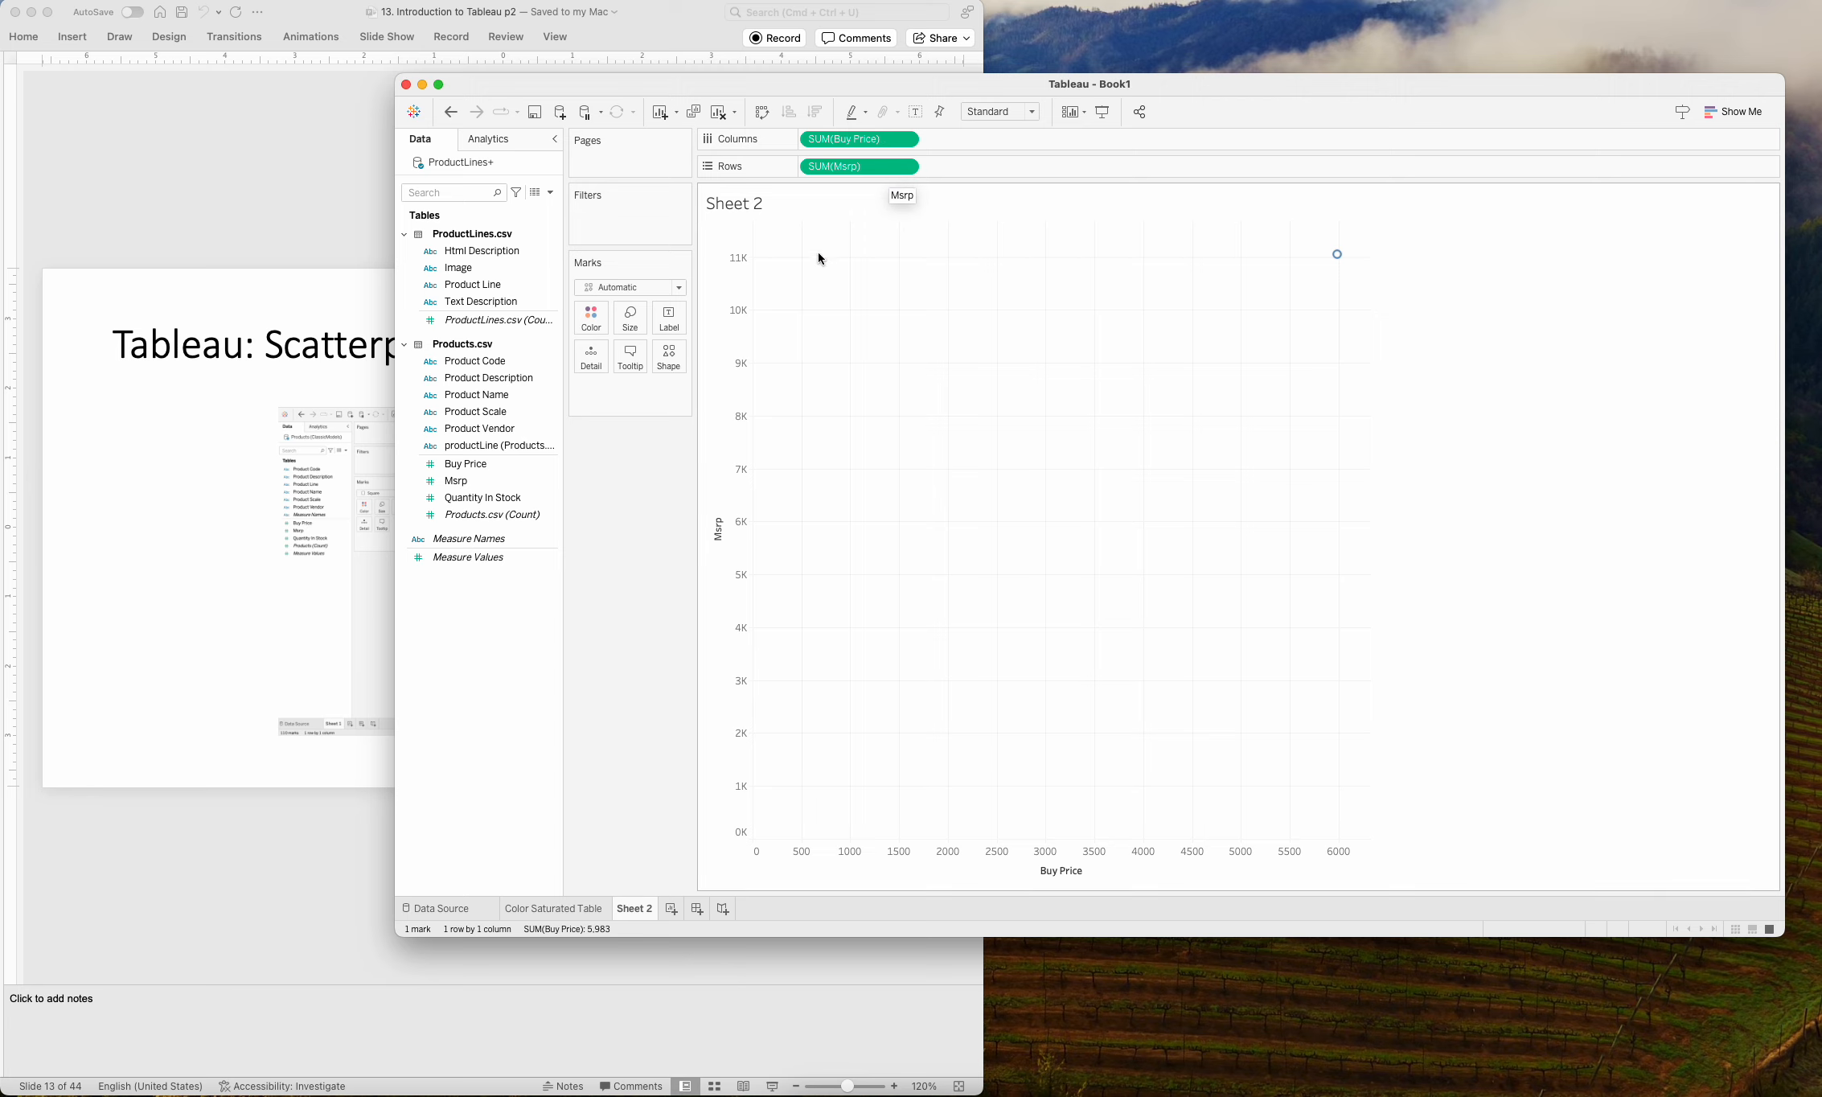
{"action": "mouse_move", "coordinate": [1339, 263]}
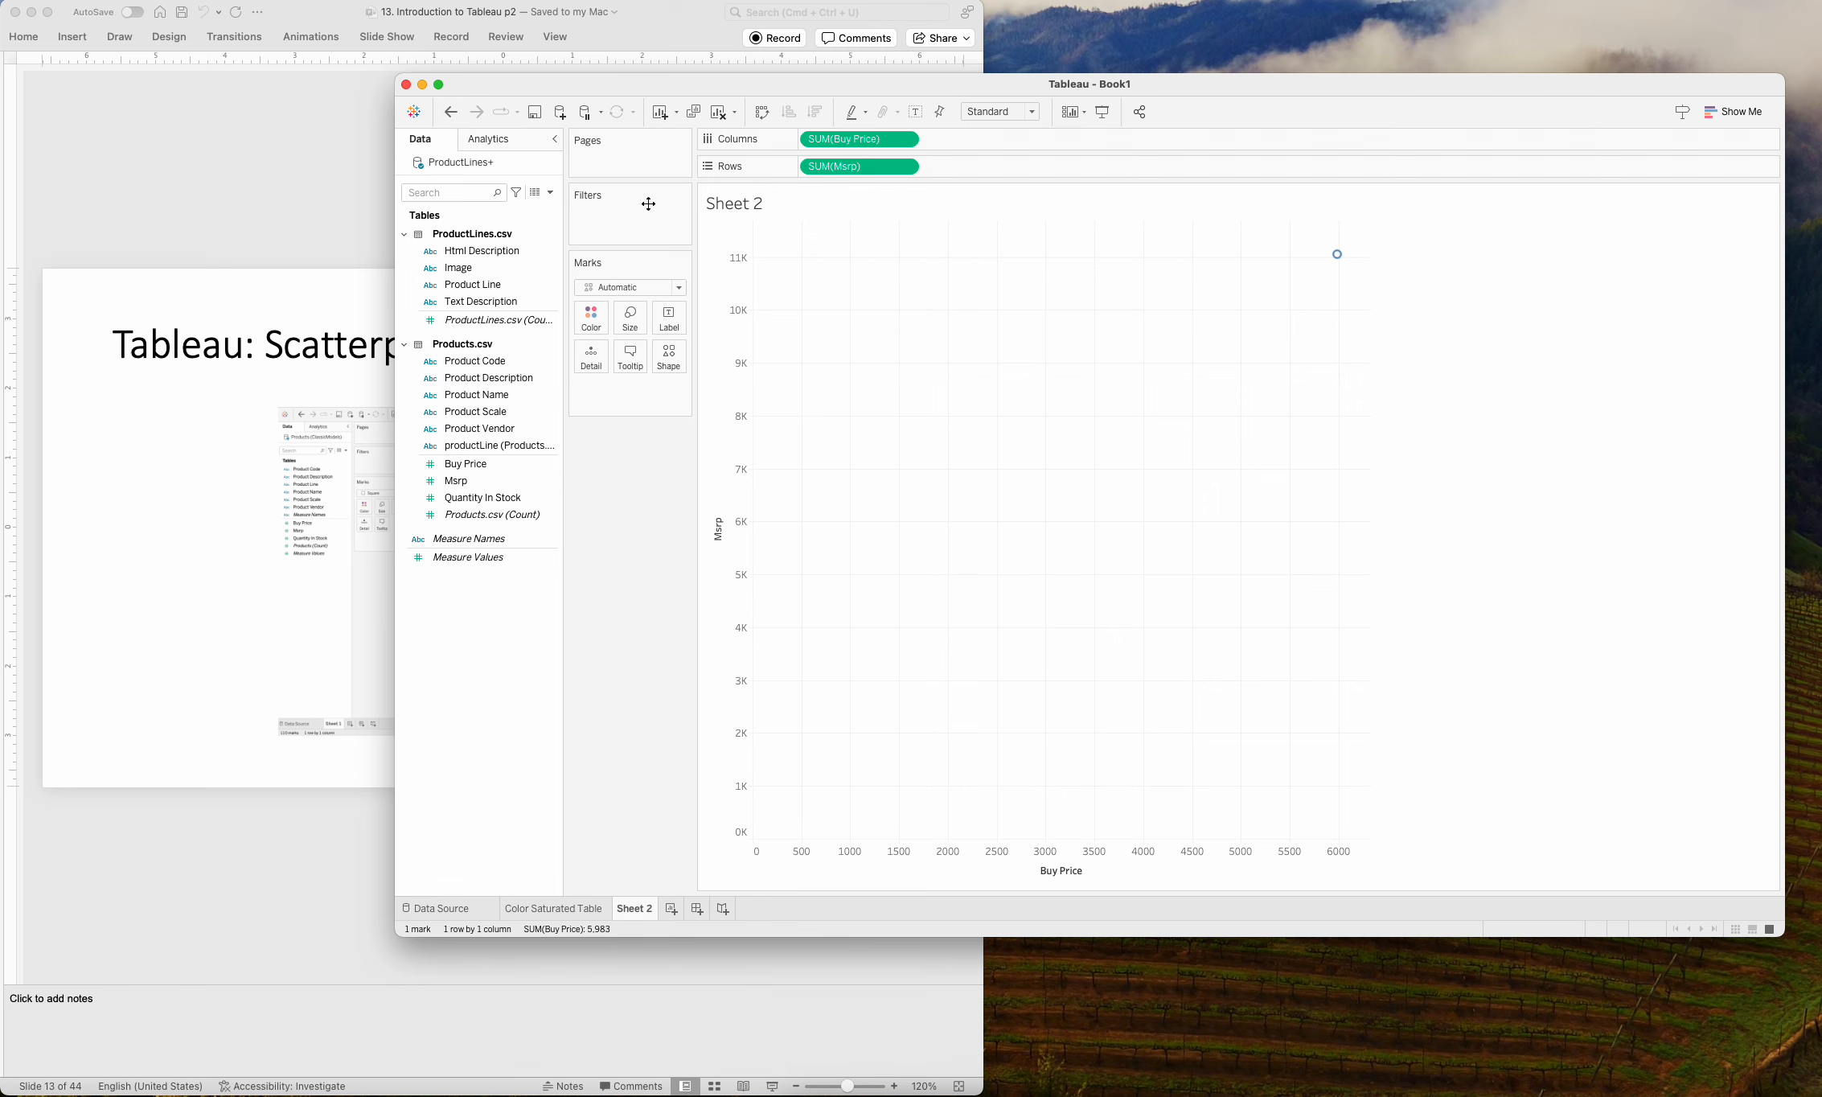
Review the first Tableau: Scatterplot slide, slide 12, in PowerPoint and return to Tableau.
{"action": "left_click", "coordinate": [365, 232]}
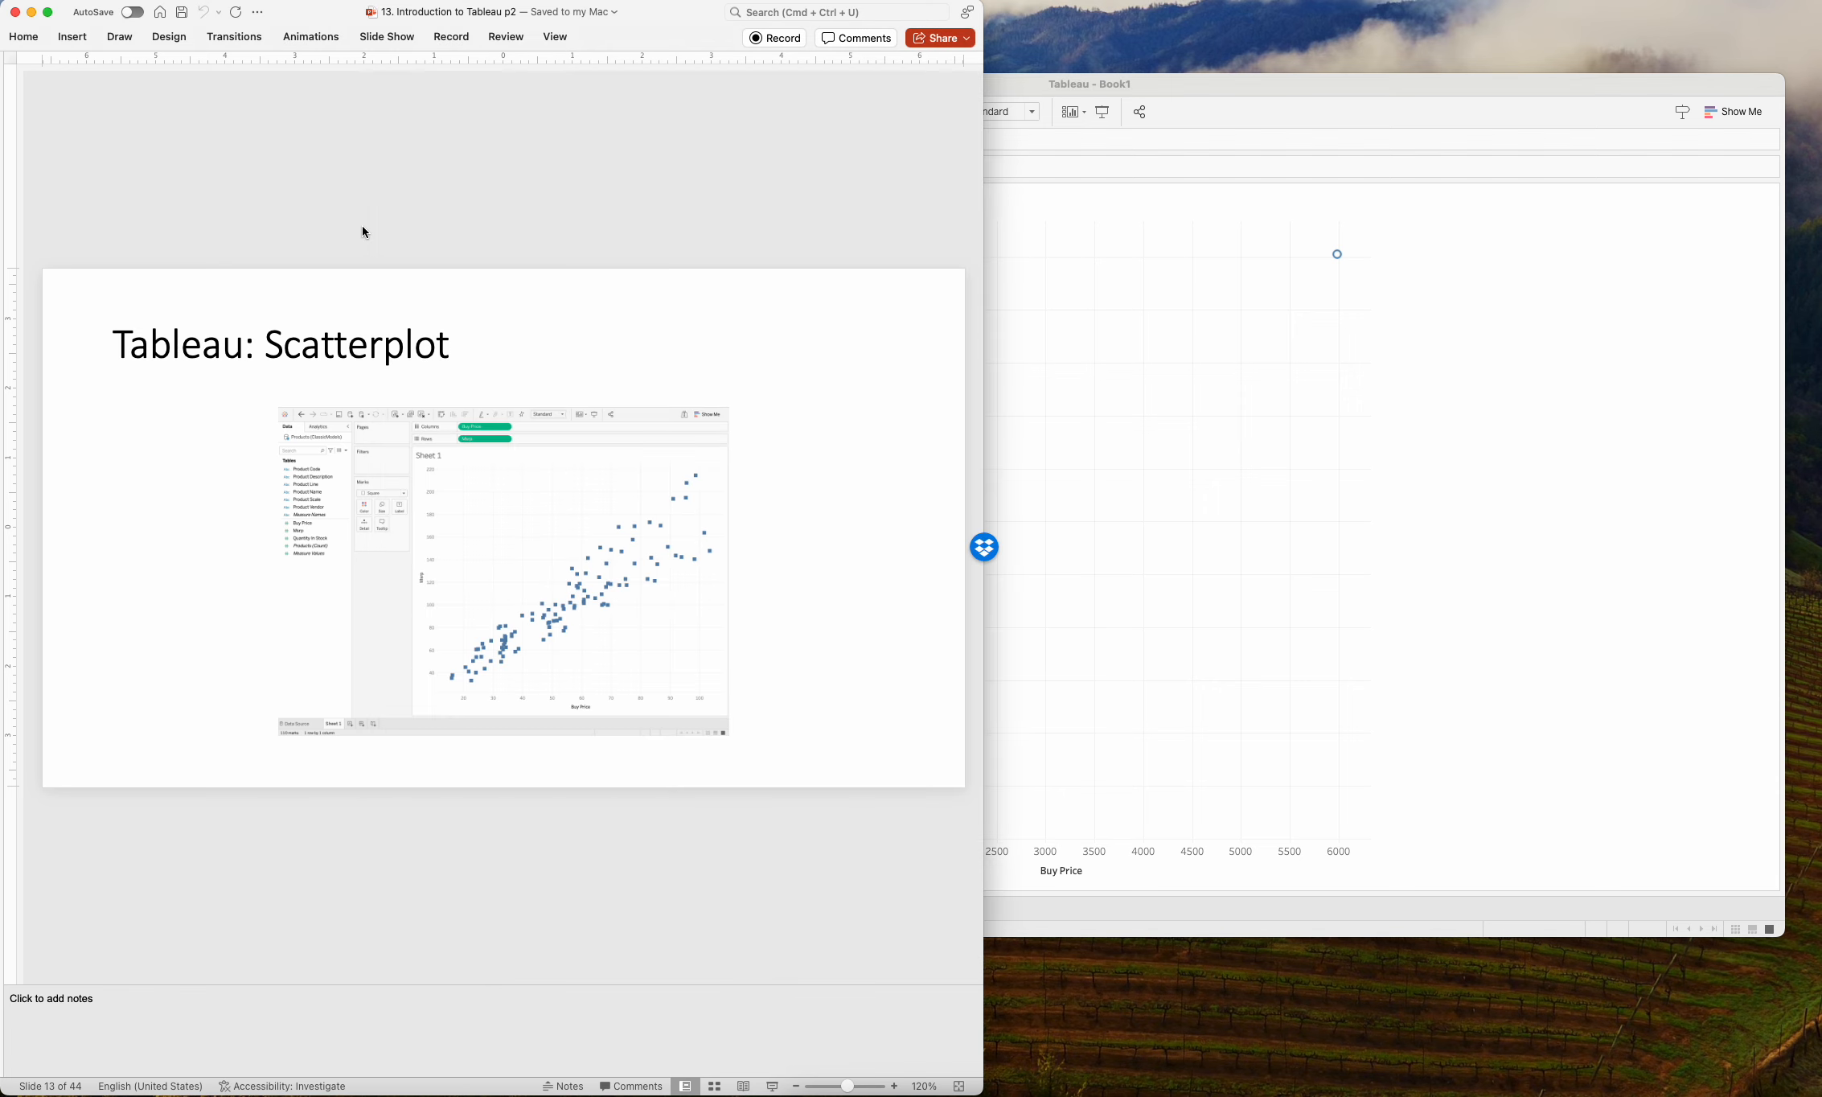
{"action": "key", "text": "Up"}
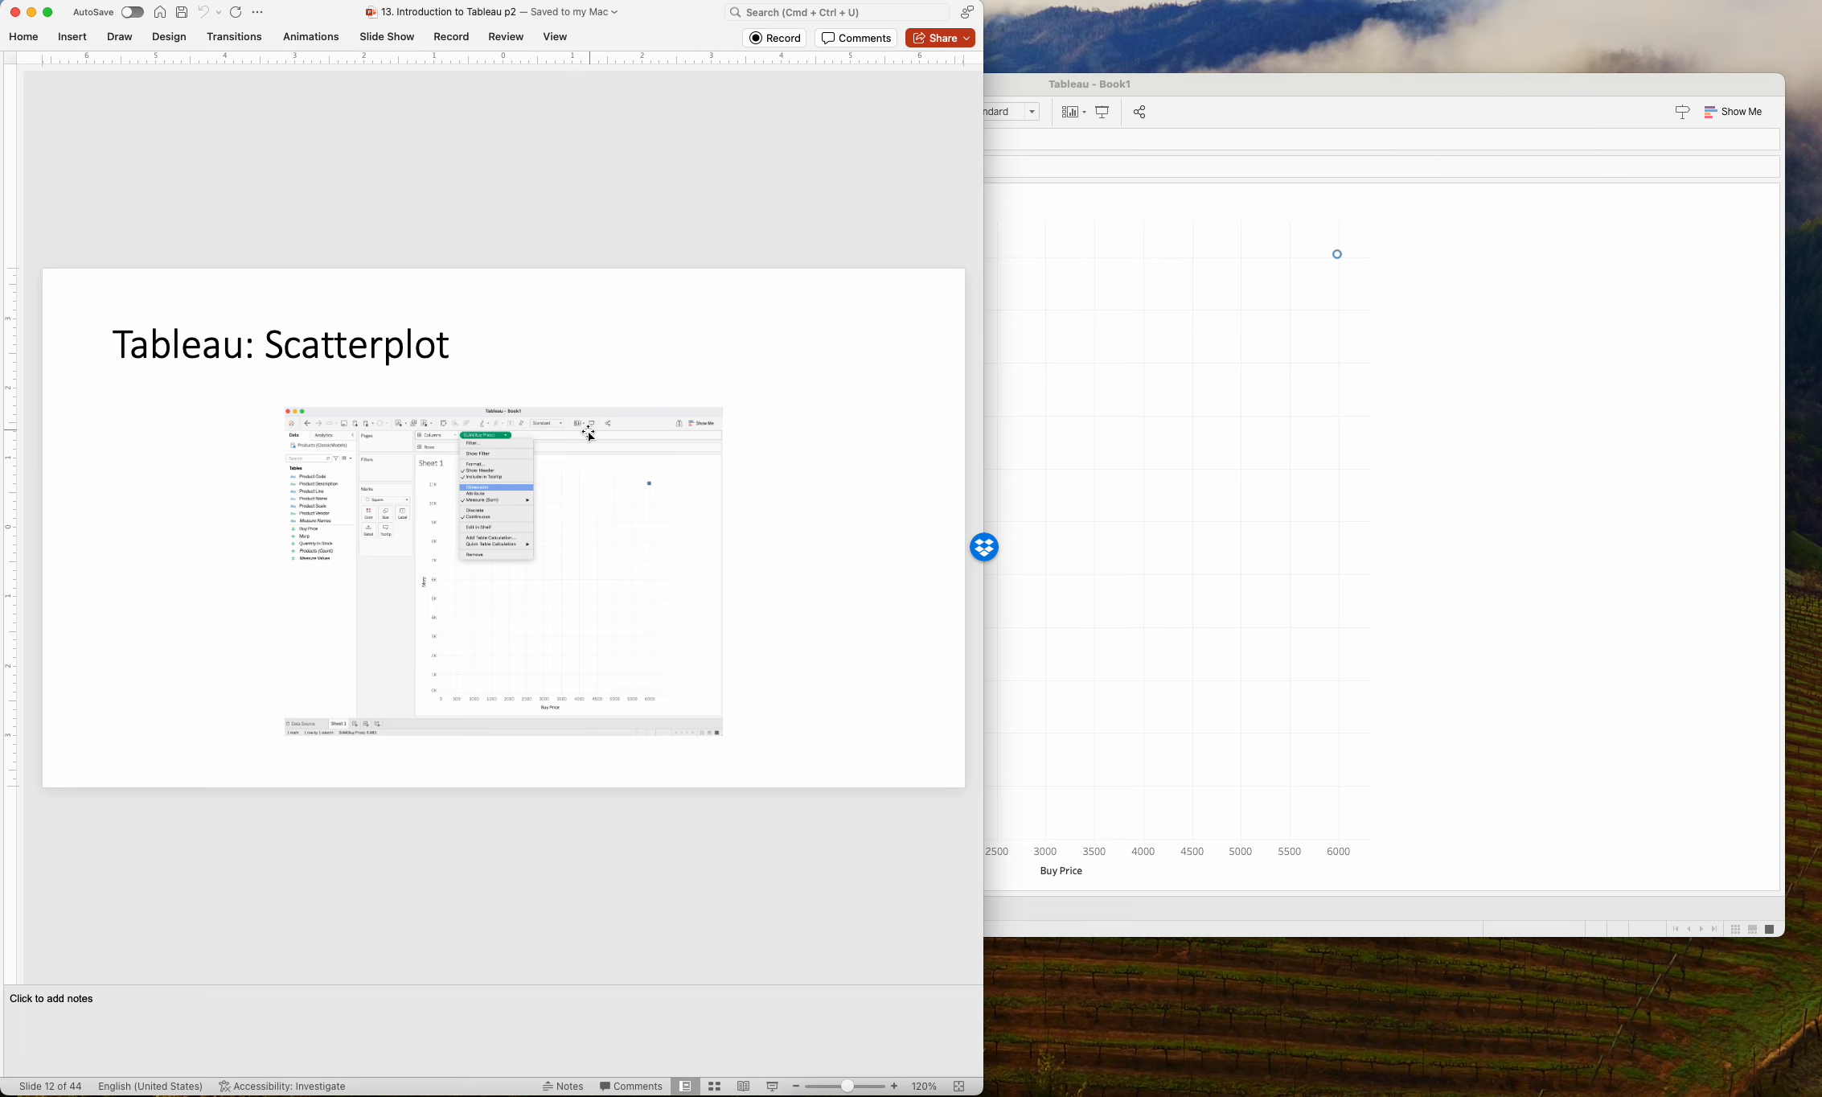
{"action": "left_click", "coordinate": [1412, 330]}
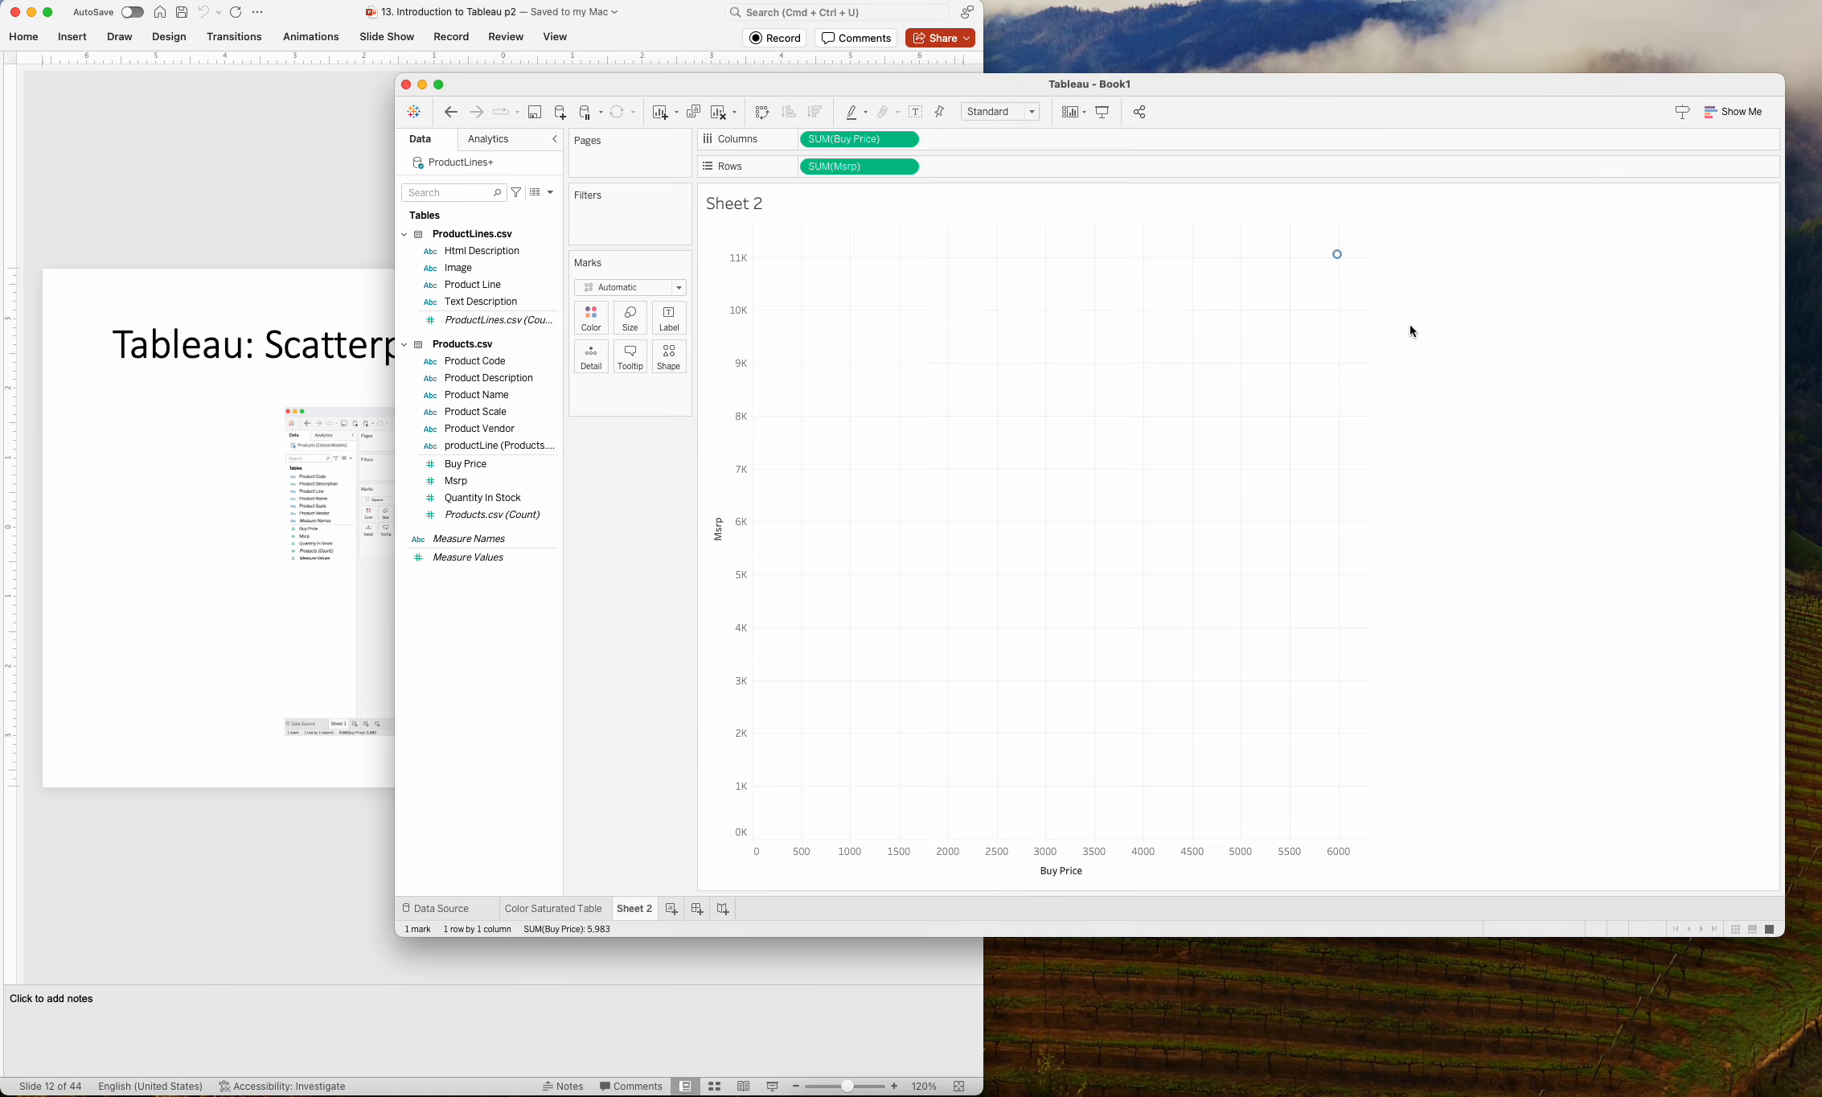
Convert both Msrp on the rows and Buy Price on the columns from sums to dimensions.
{"action": "left_click", "coordinate": [908, 167]}
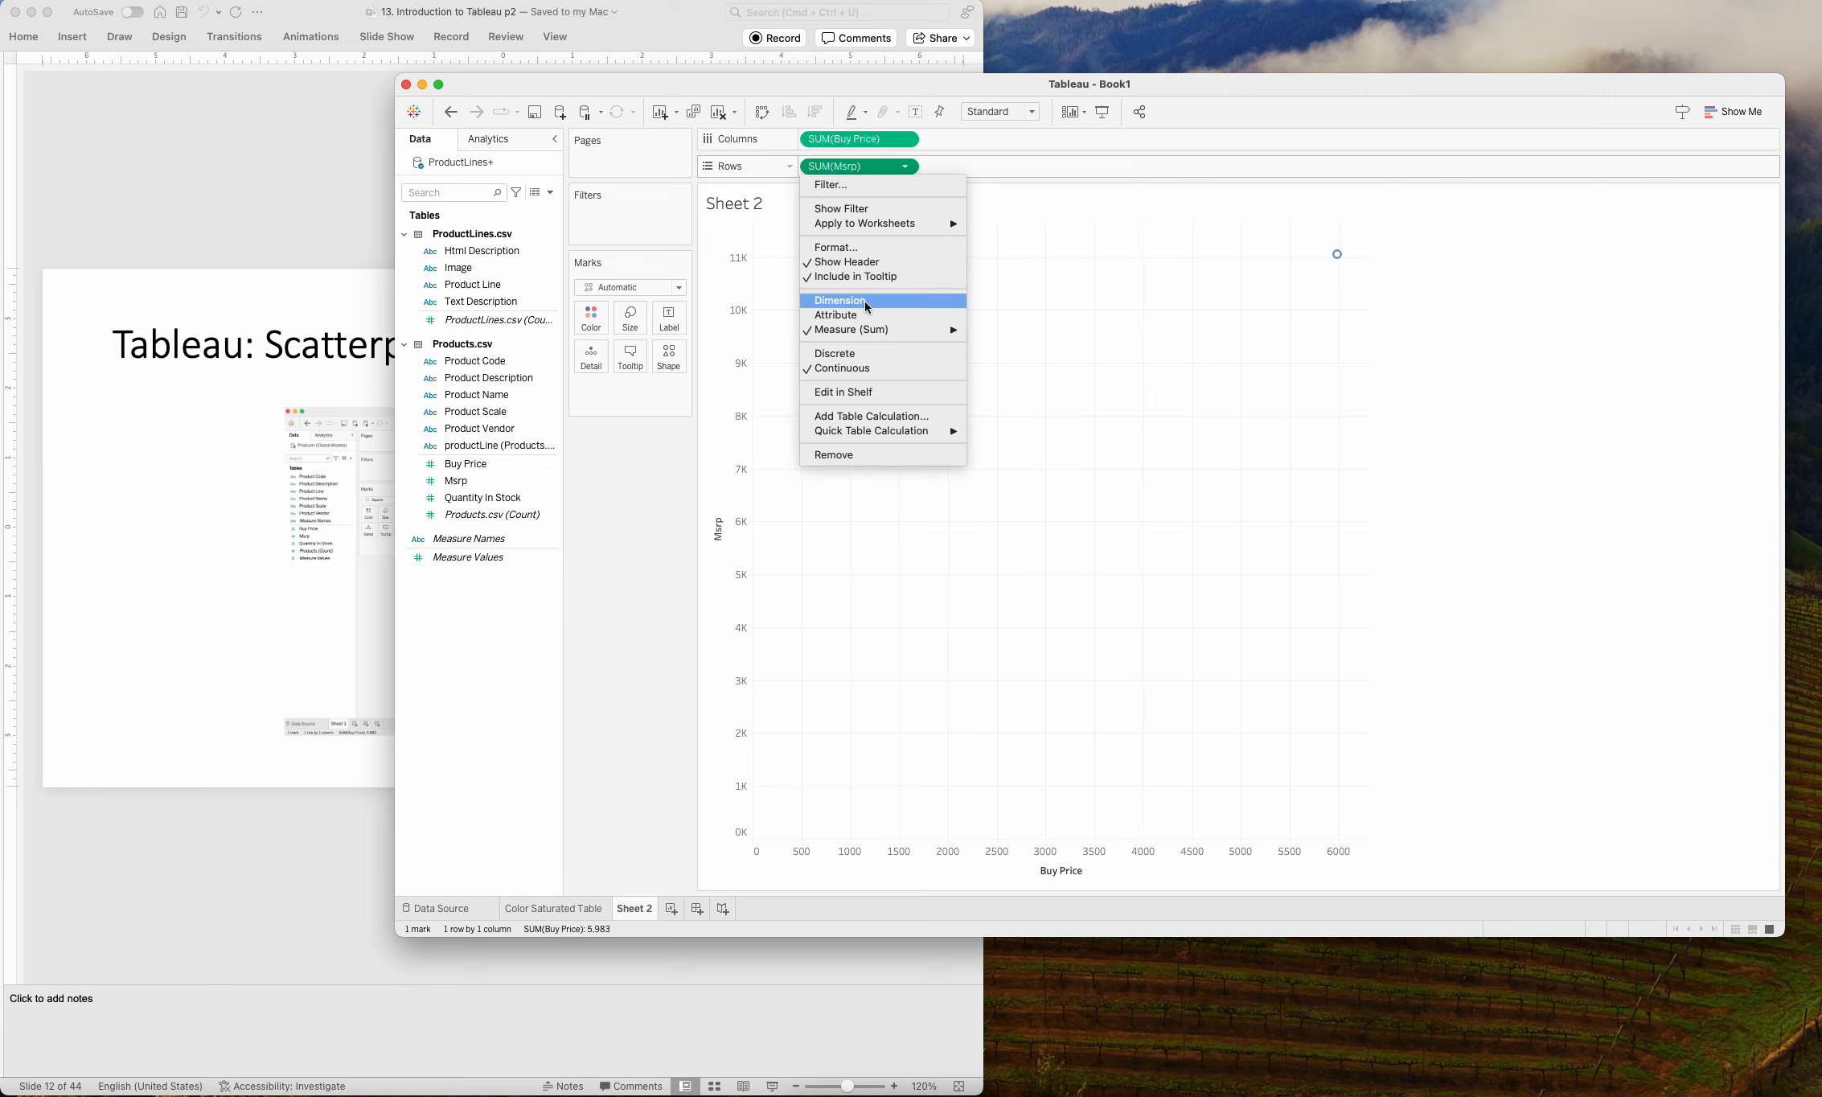
{"action": "mouse_move", "coordinate": [877, 329]}
{"action": "left_click", "coordinate": [882, 301]}
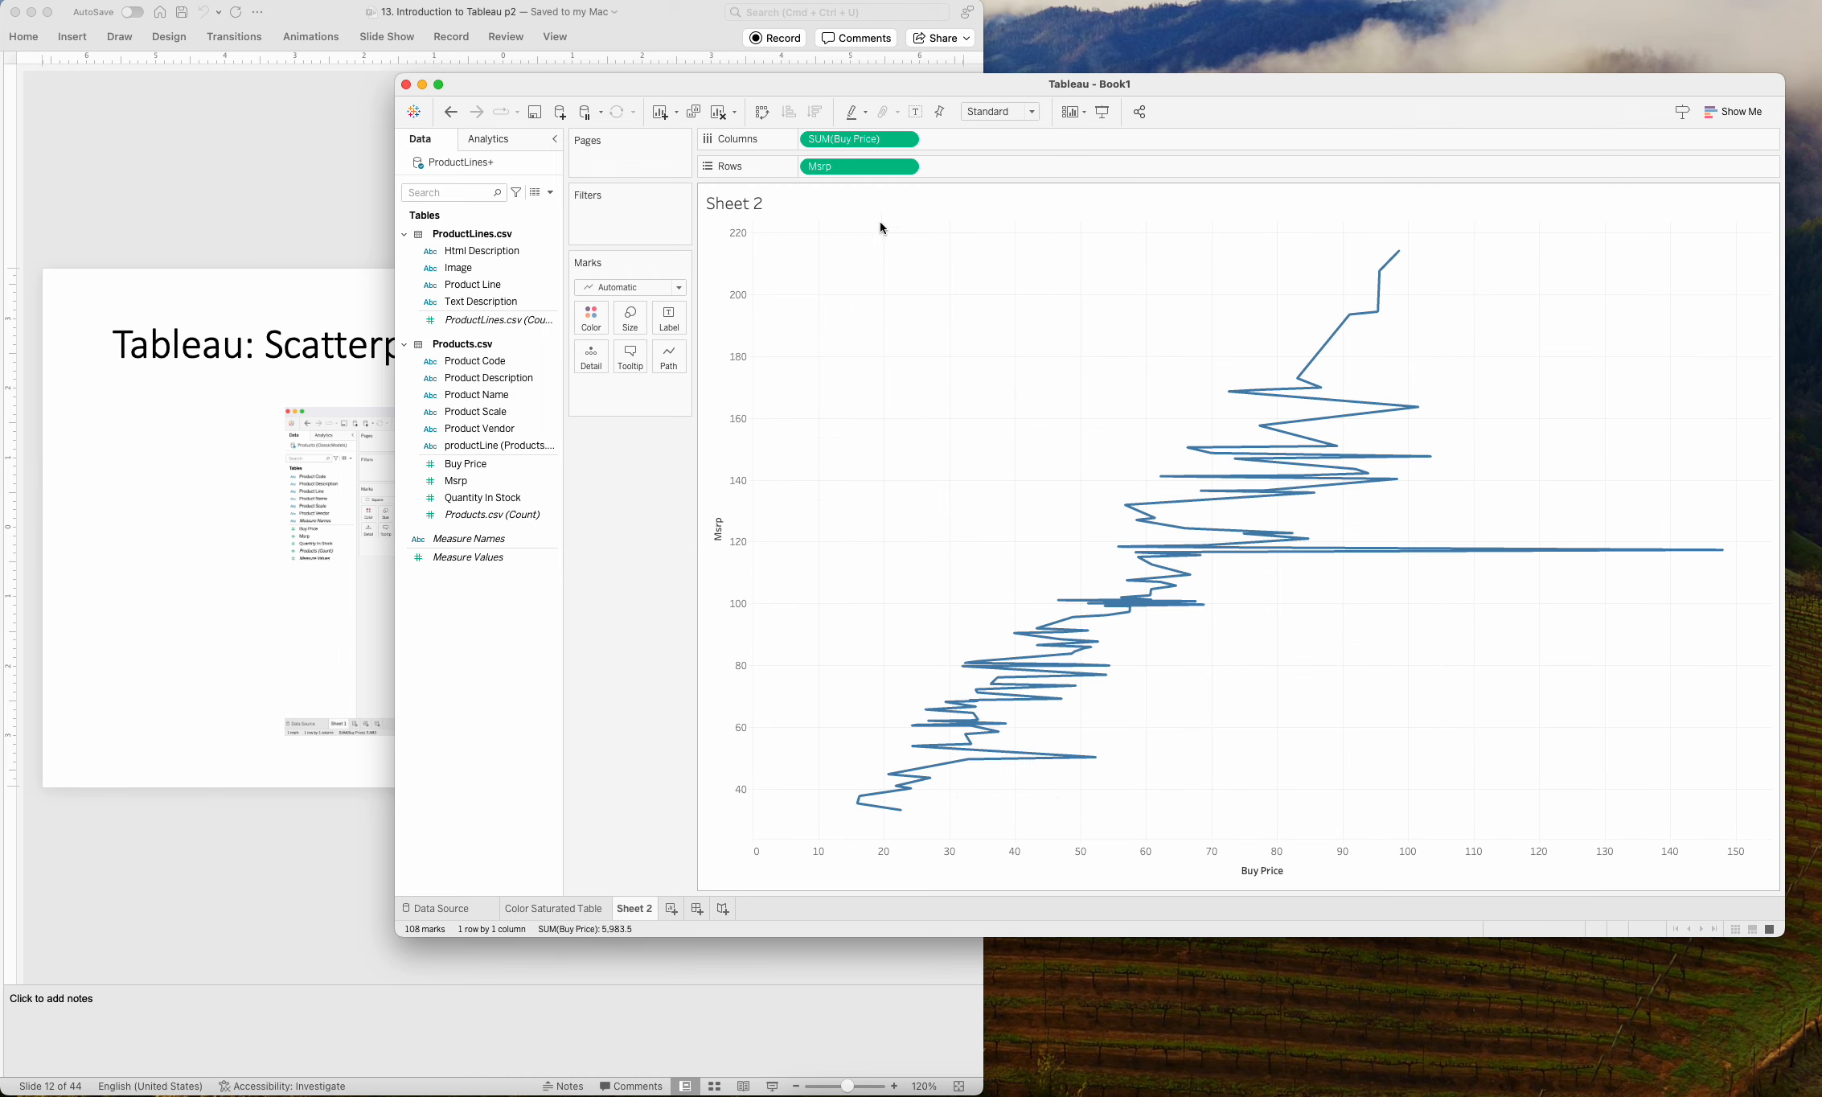
{"action": "left_click", "coordinate": [908, 140]}
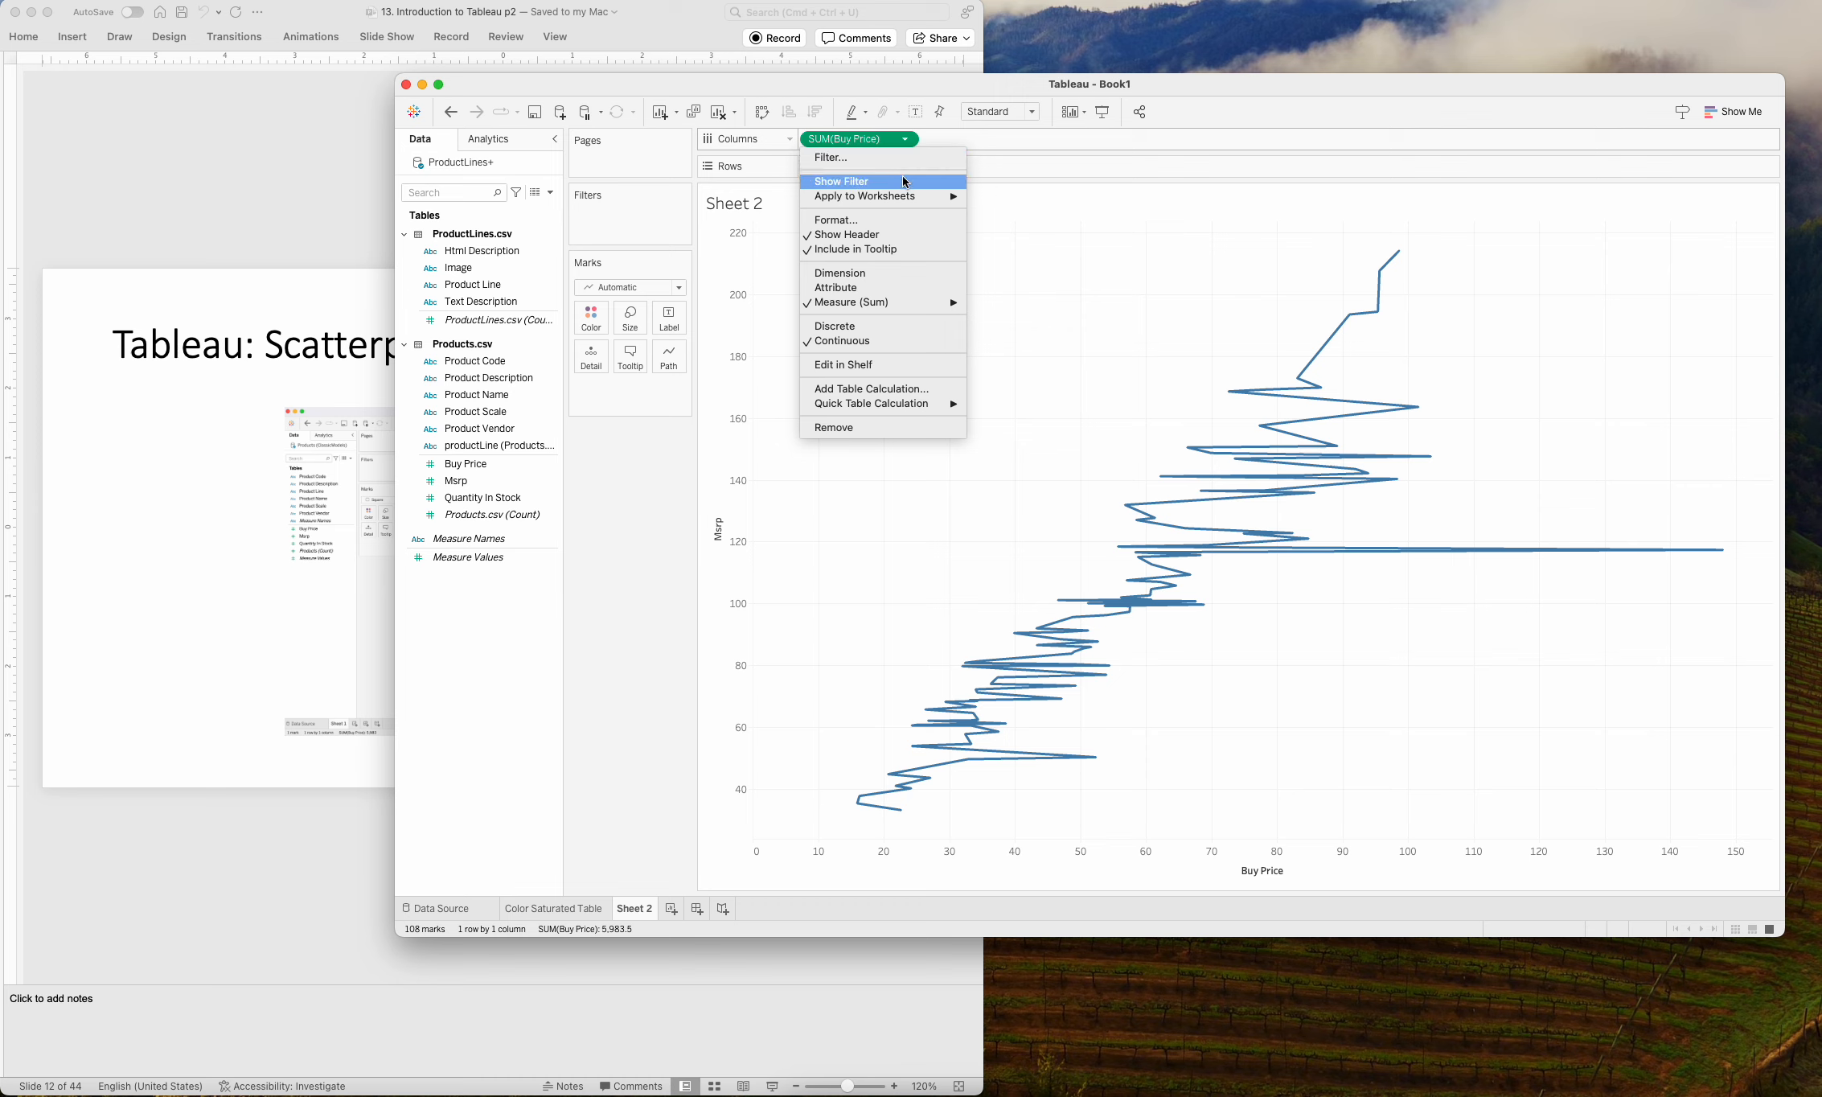
{"action": "left_click", "coordinate": [896, 273]}
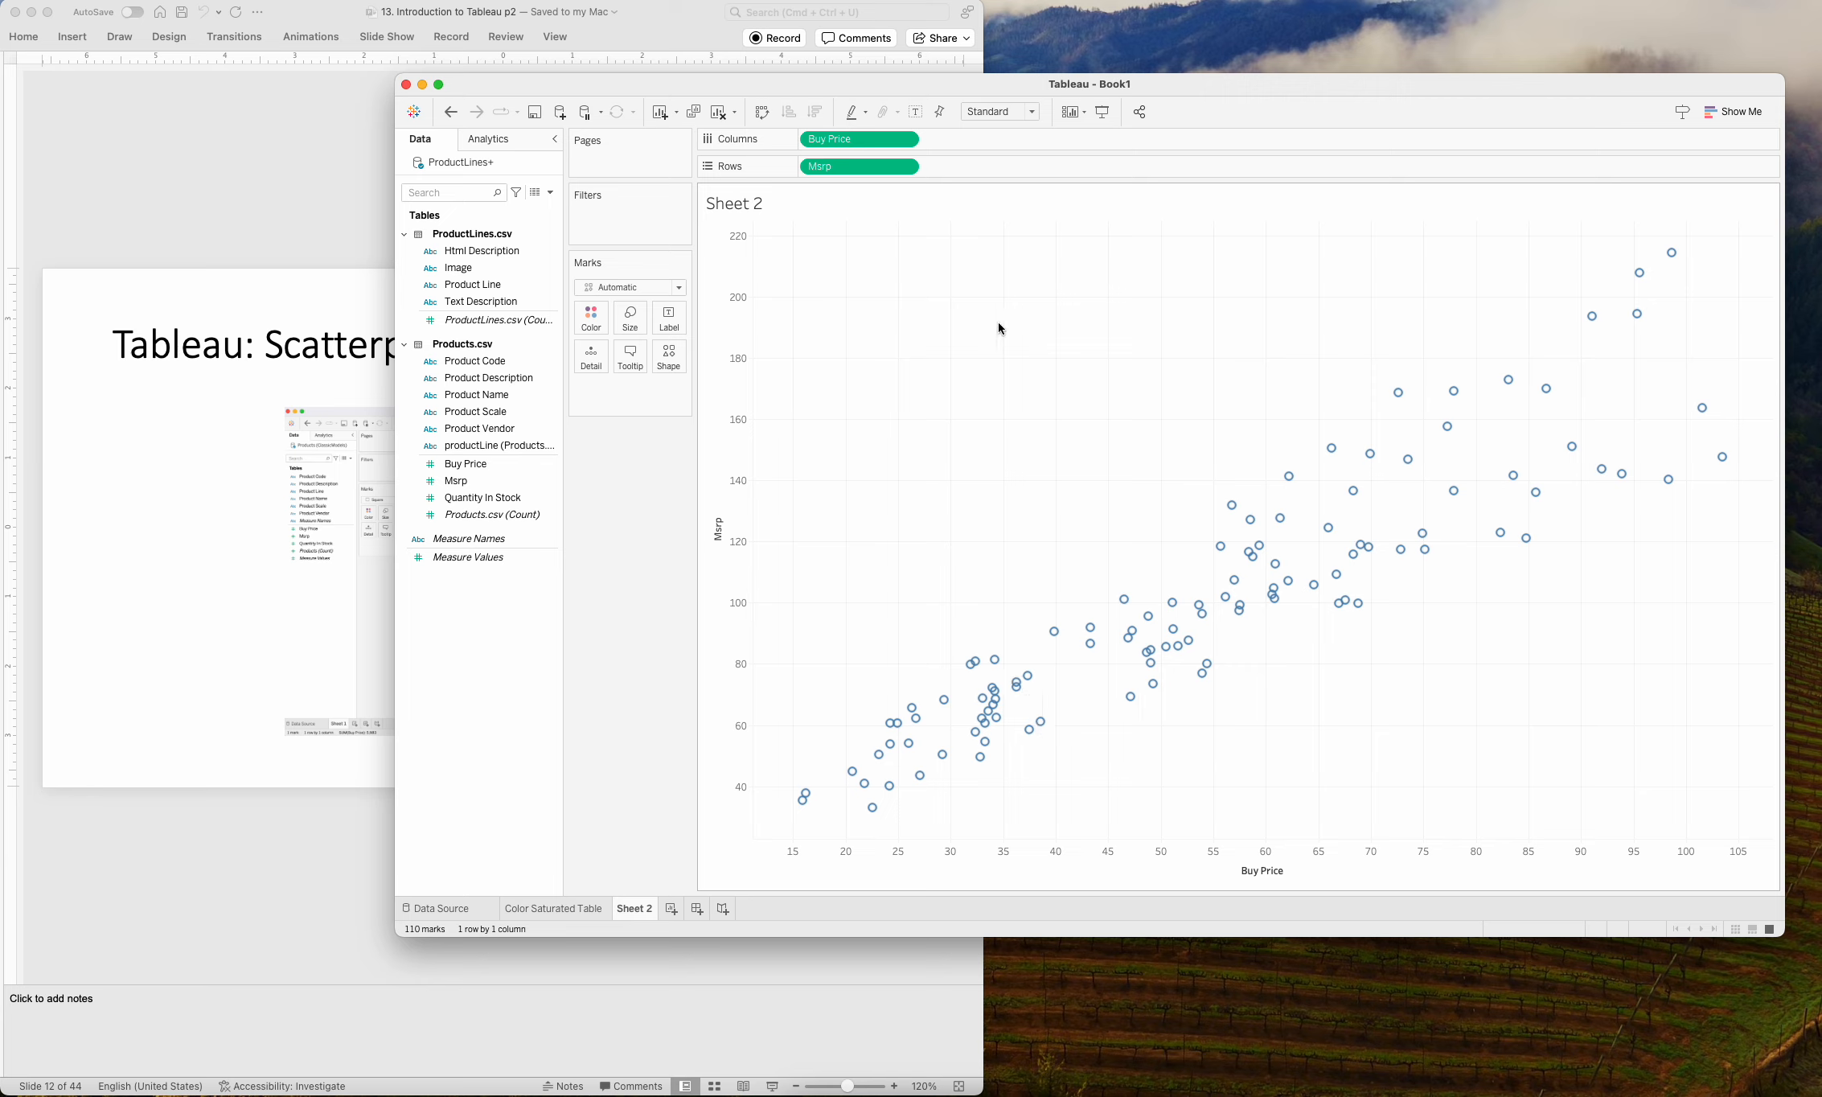
{"action": "mouse_move", "coordinate": [1079, 625]}
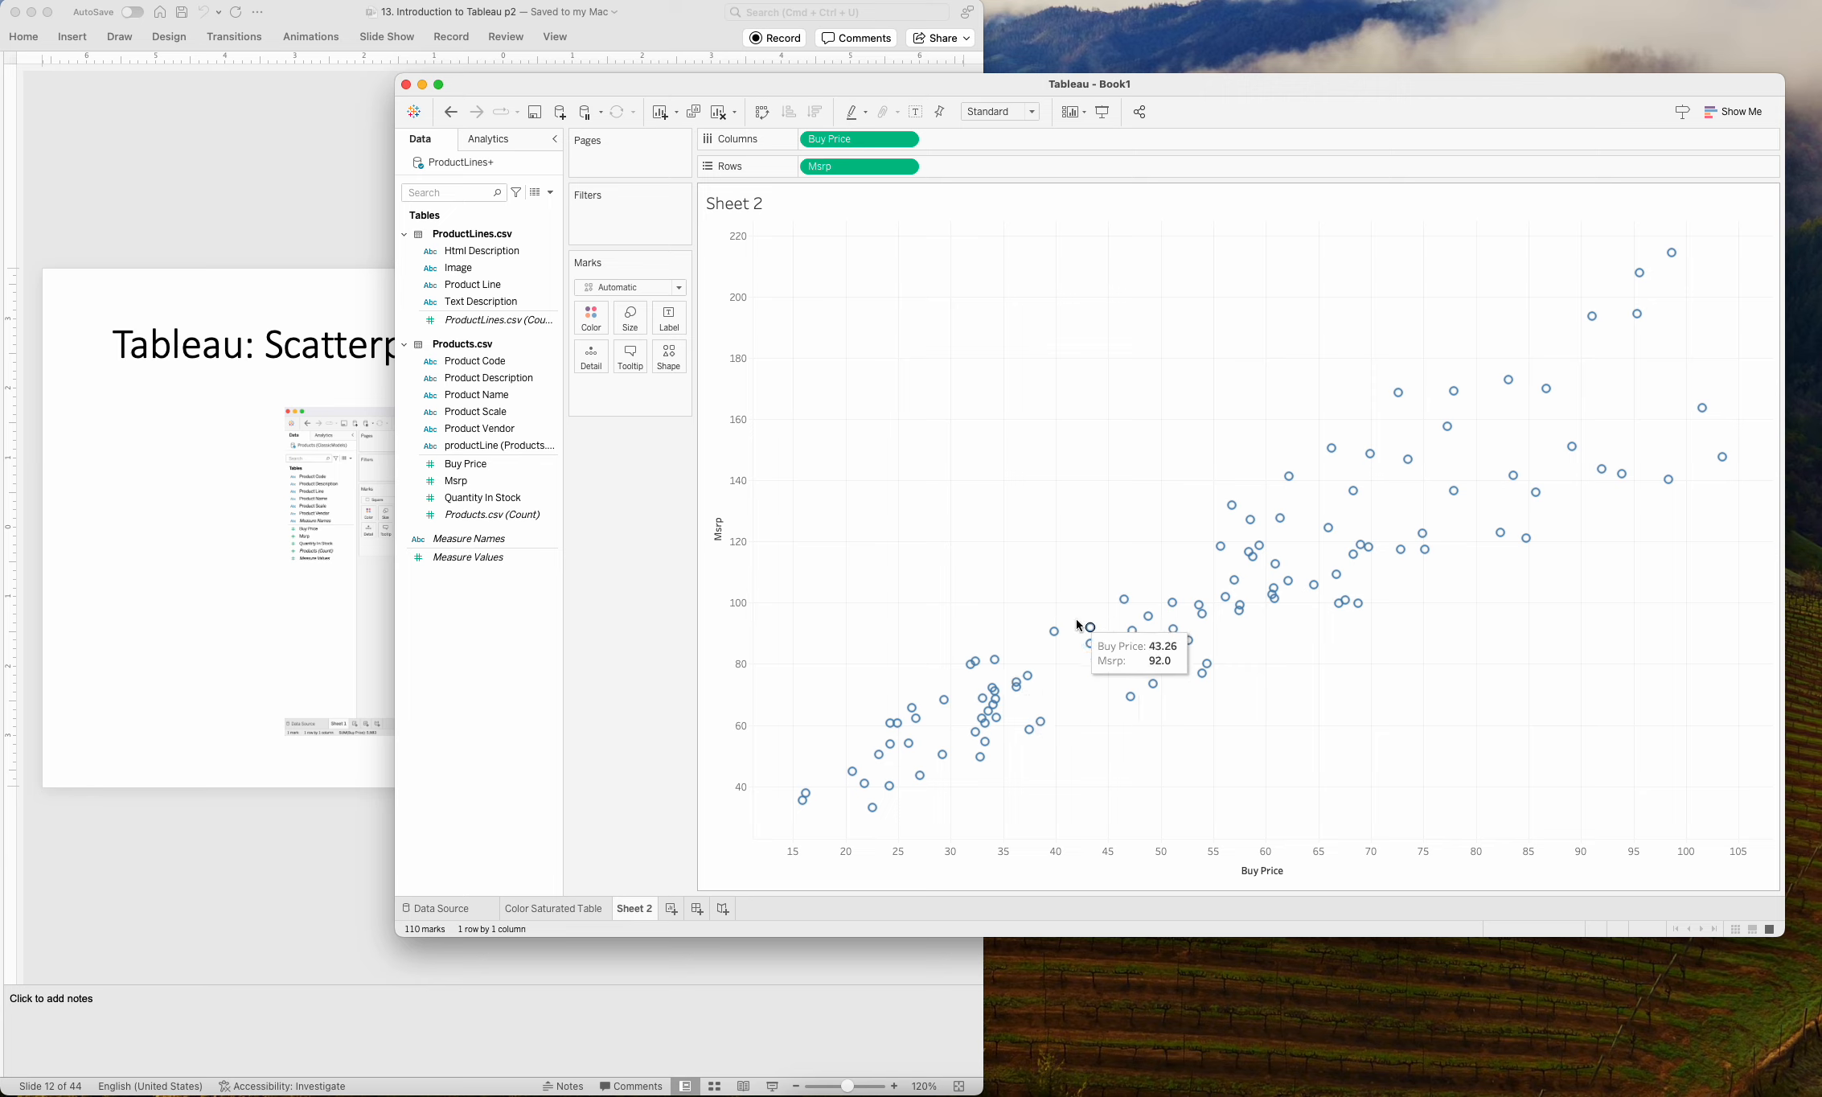
Rename the Sheet 2 worksheet as Scatterplot.
{"action": "double_click", "coordinate": [640, 909]}
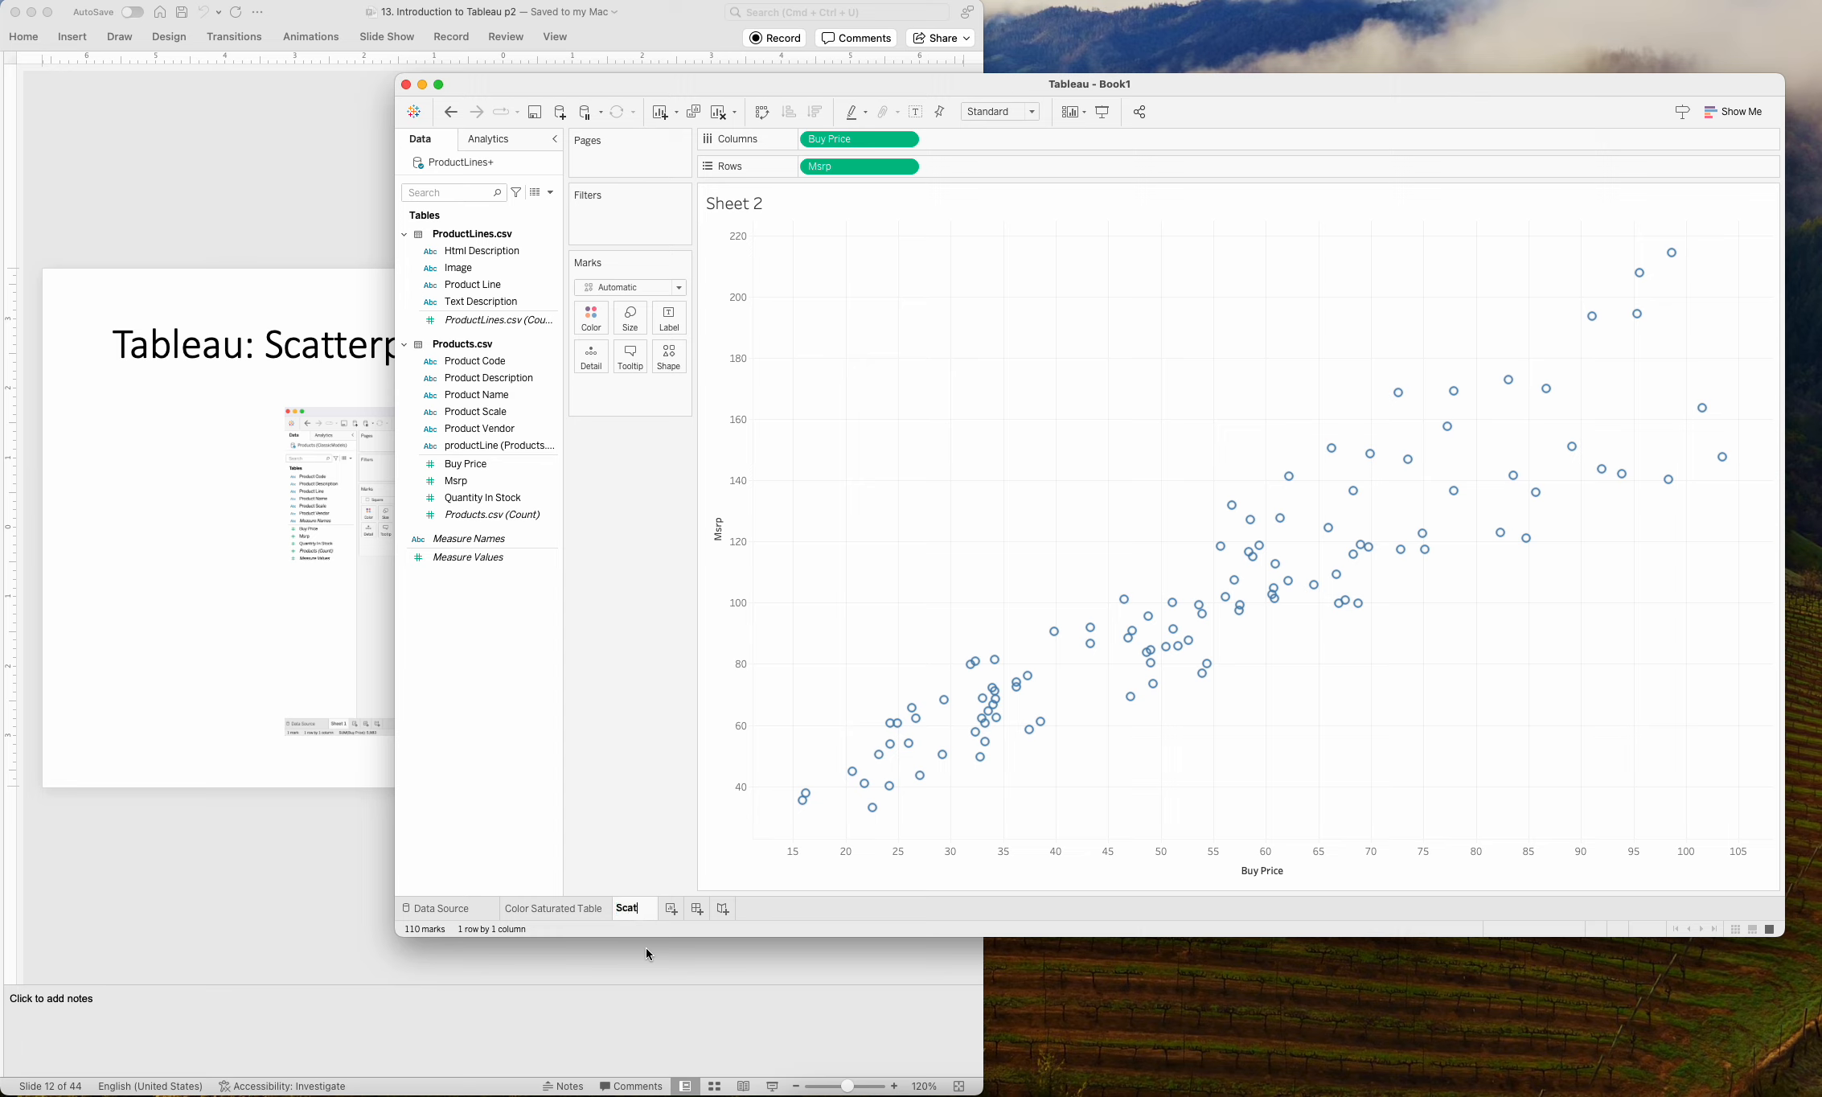
{"action": "type", "text": "Scatterplot"}
{"action": "key", "text": "Return"}
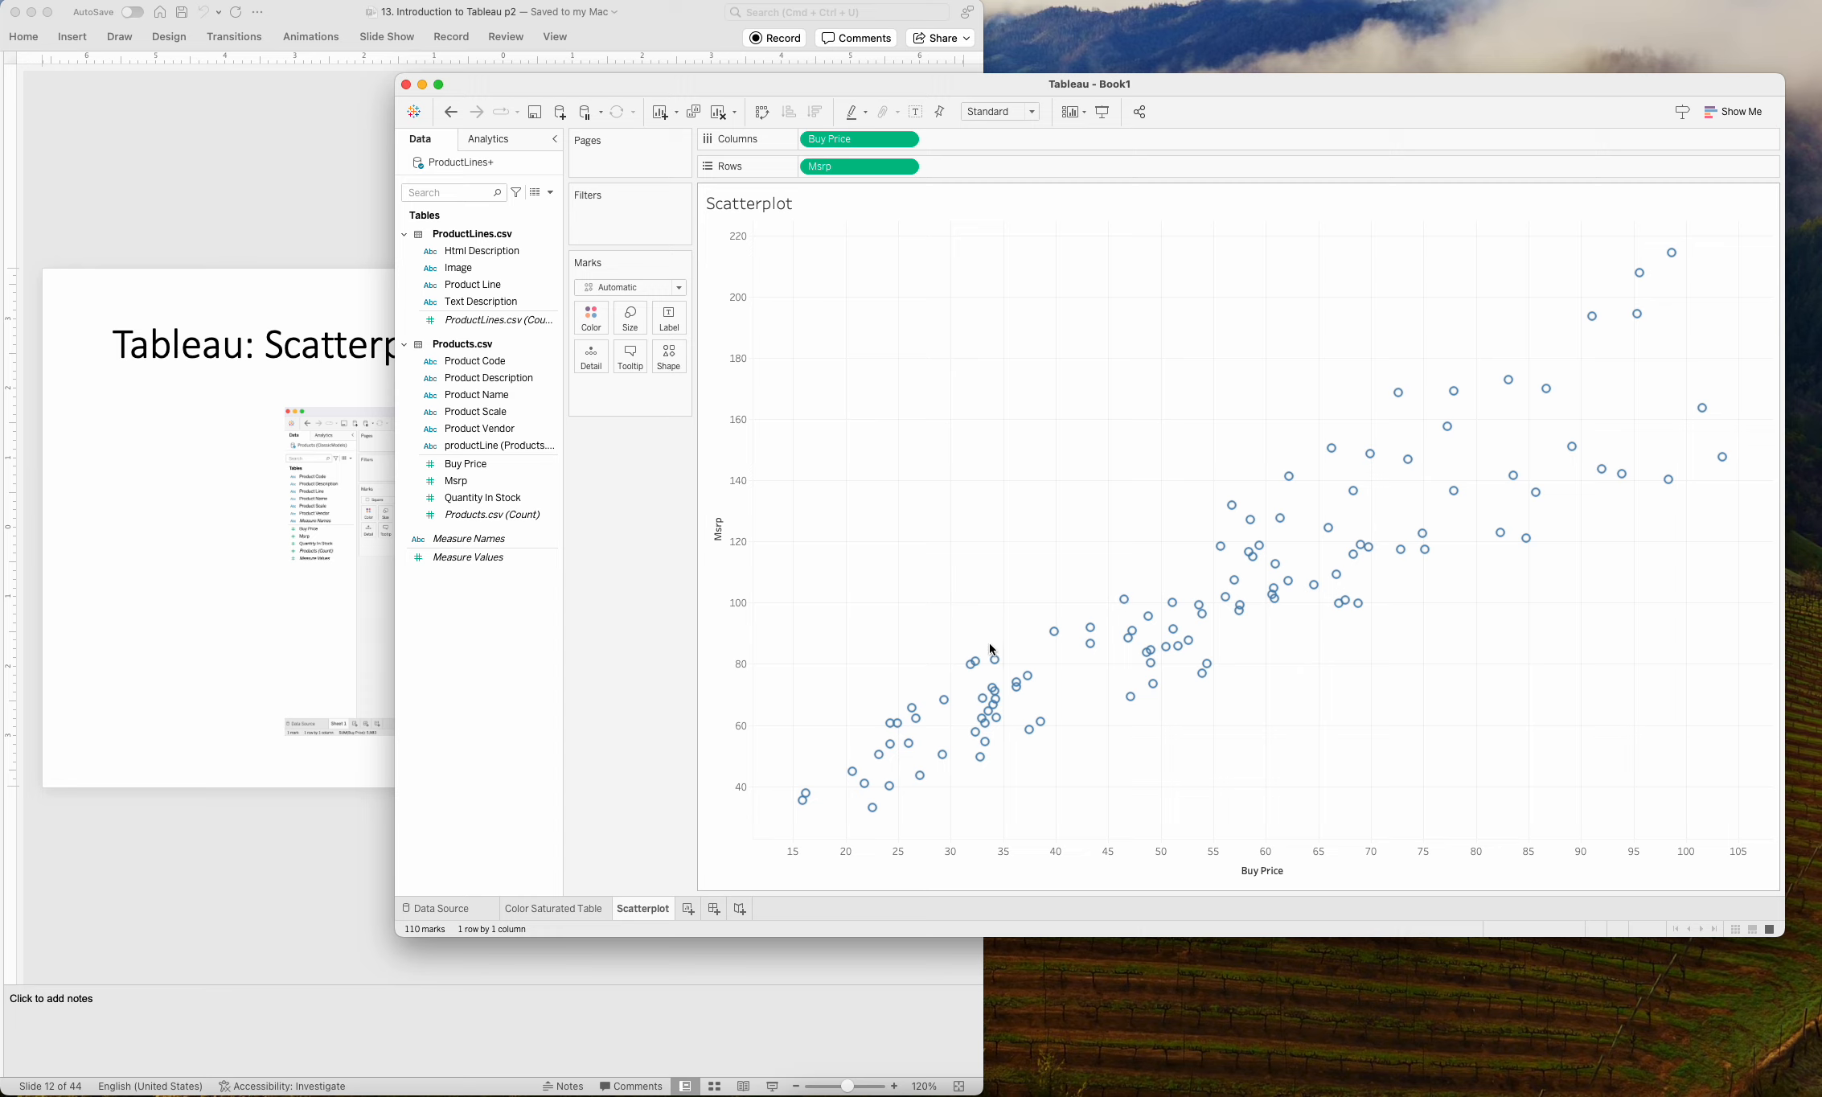
Add Product Name as a detail of the scatterplot marks and check the tooltips of several points.
{"action": "mouse_move", "coordinate": [1002, 696]}
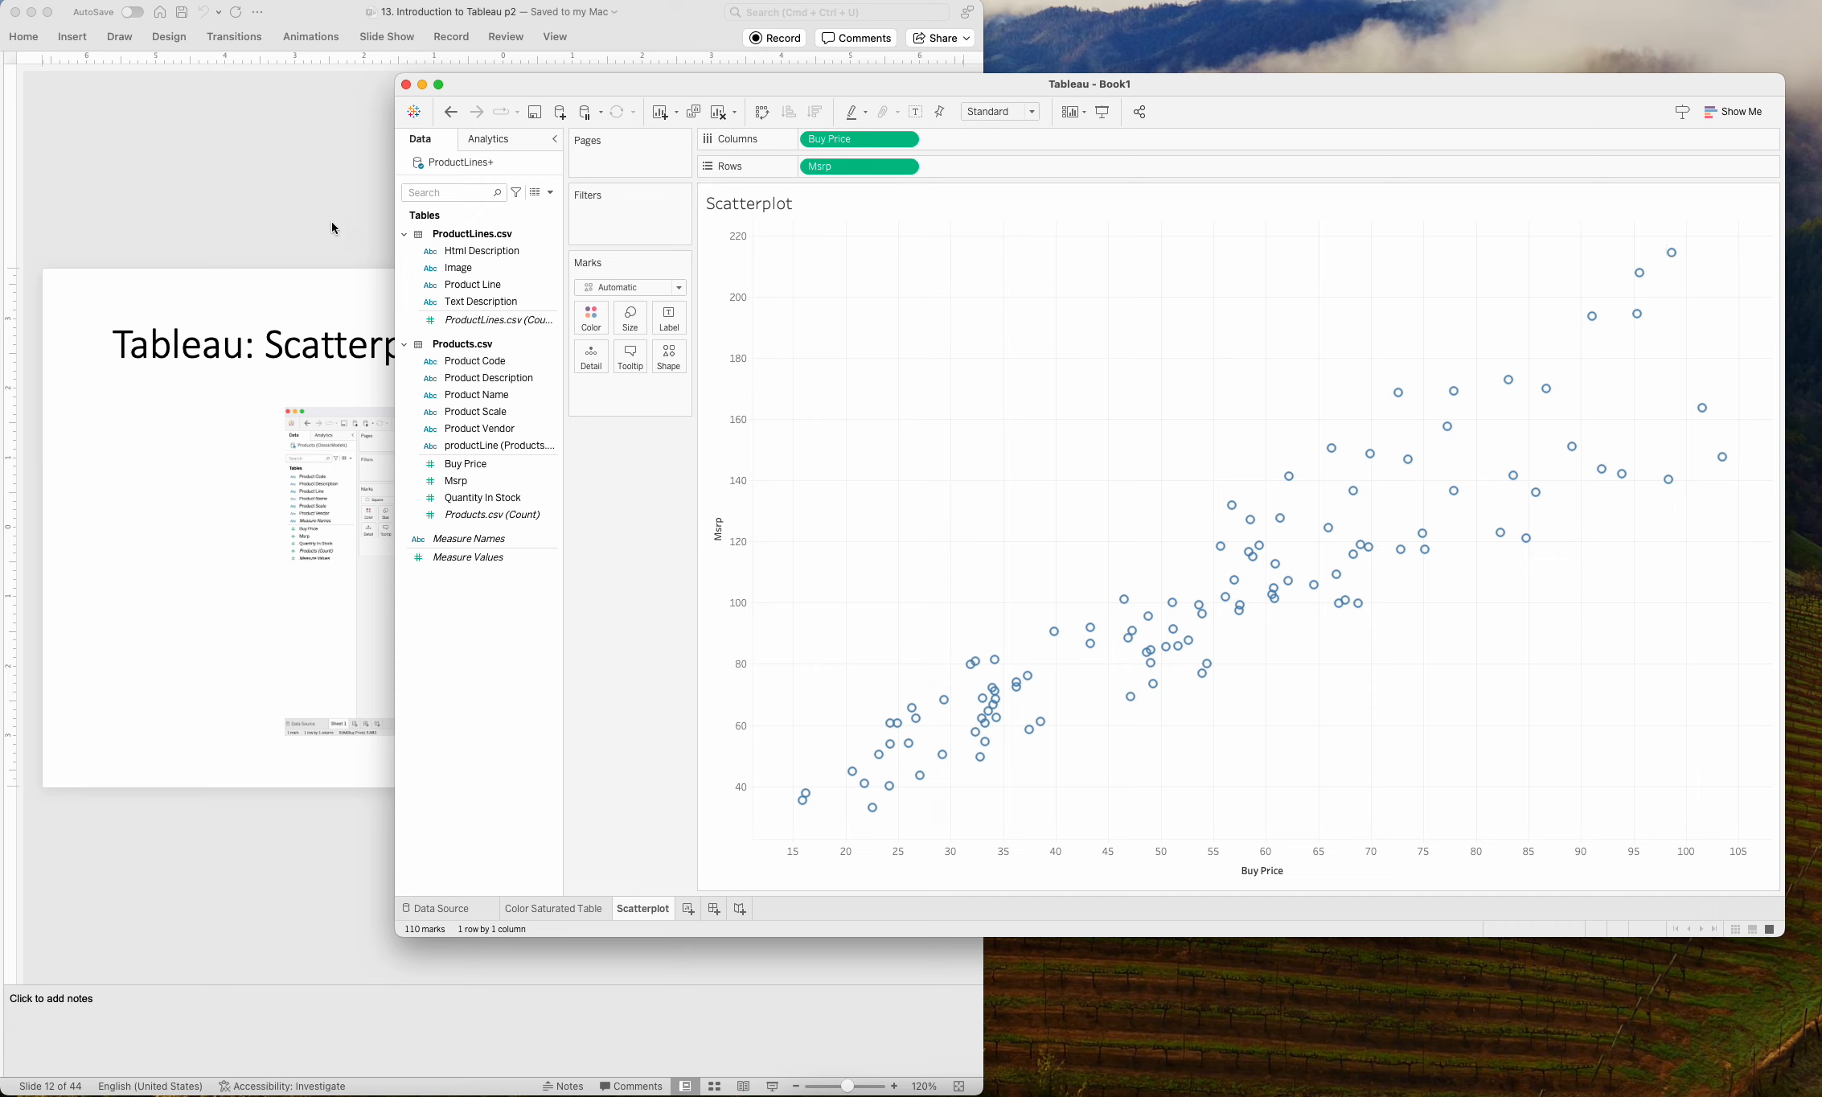
{"action": "left_click_drag", "start_coordinate": [456, 398], "coordinate": [597, 363]}
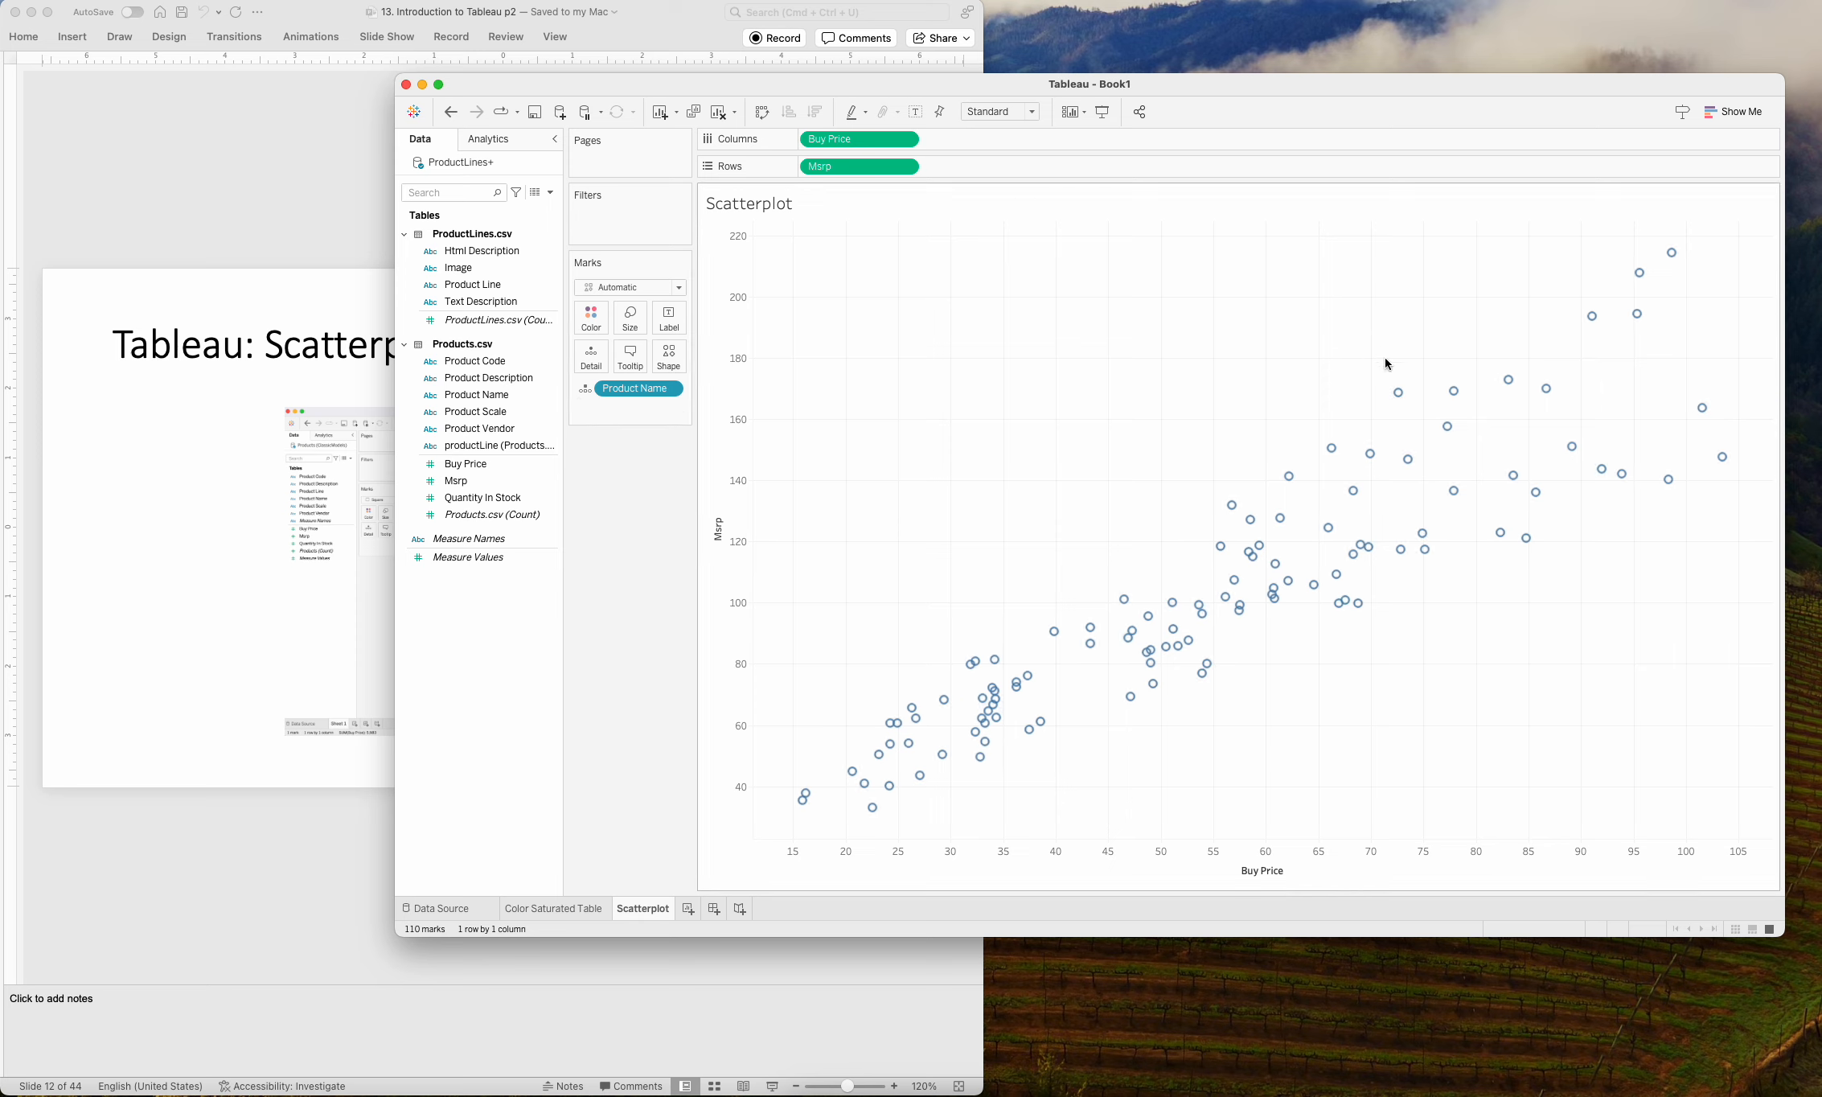
{"action": "mouse_move", "coordinate": [1399, 393]}
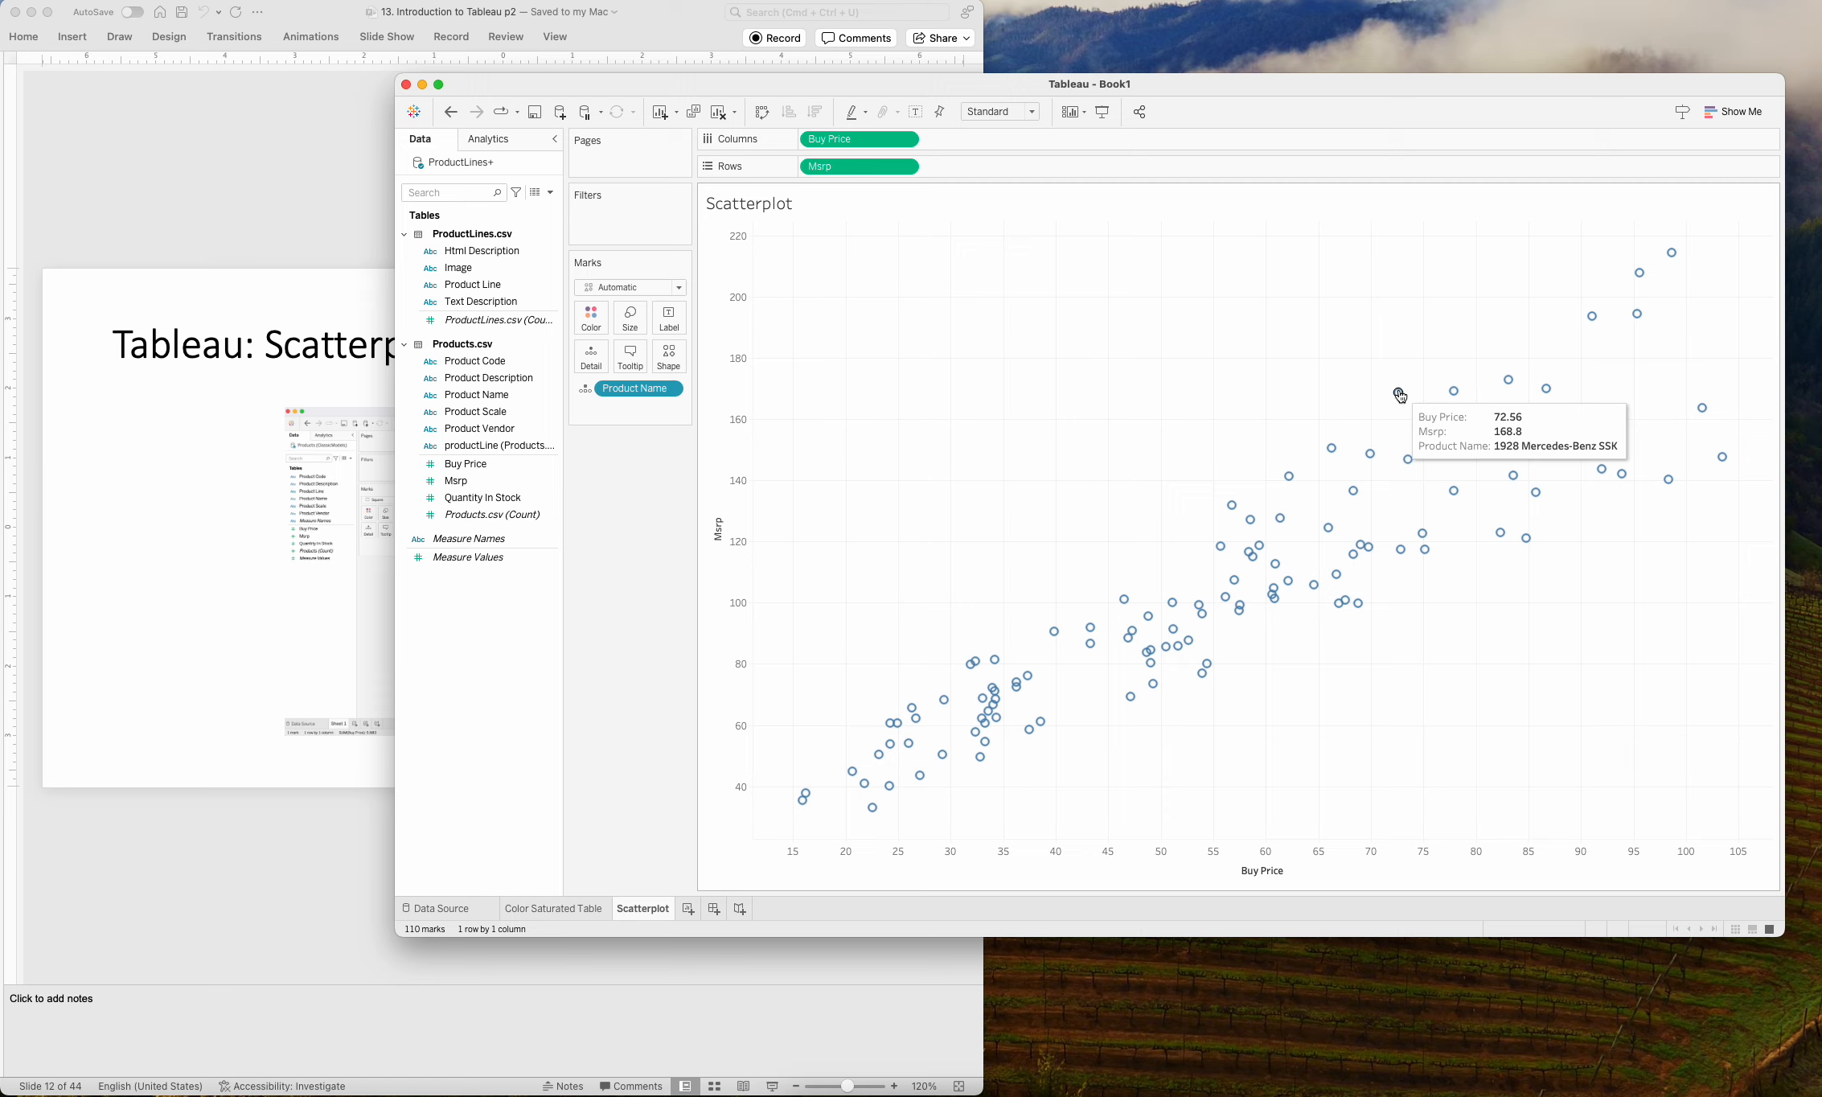
{"action": "mouse_move", "coordinate": [1467, 384]}
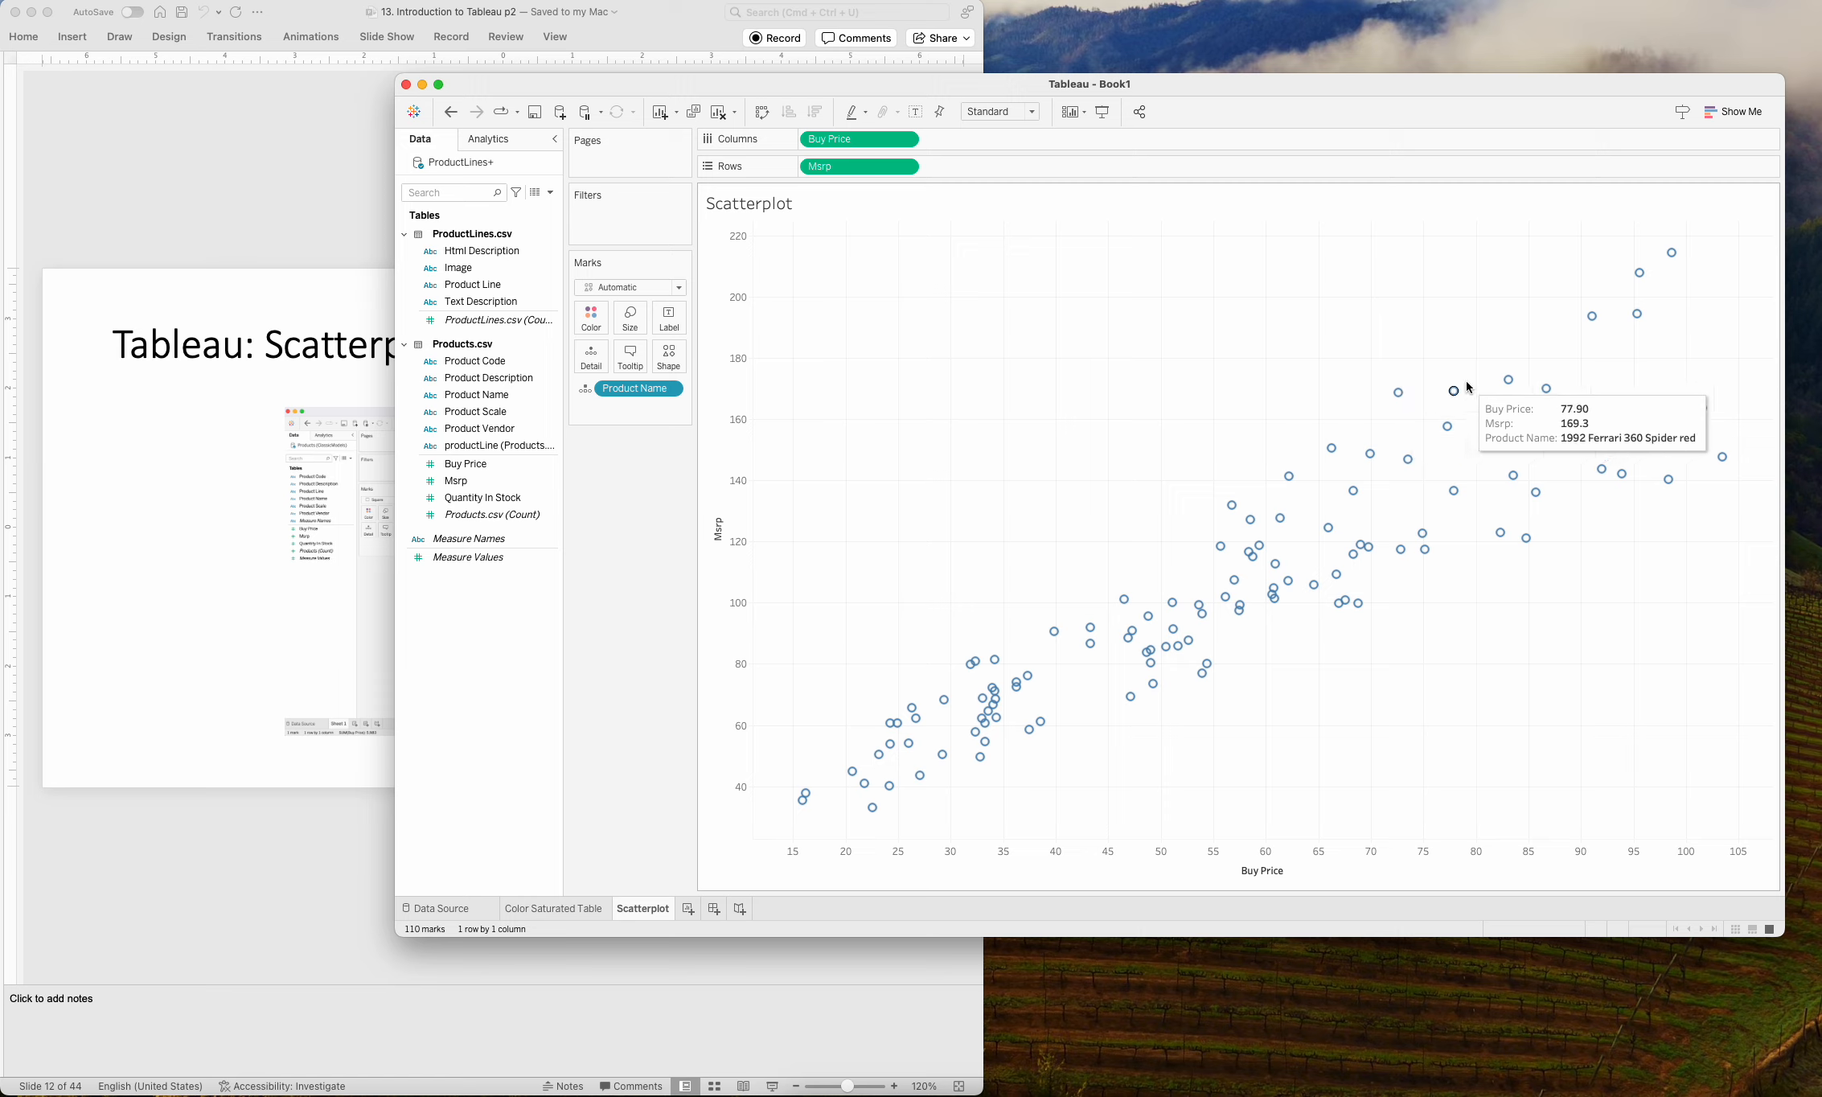
{"action": "mouse_move", "coordinate": [1638, 316]}
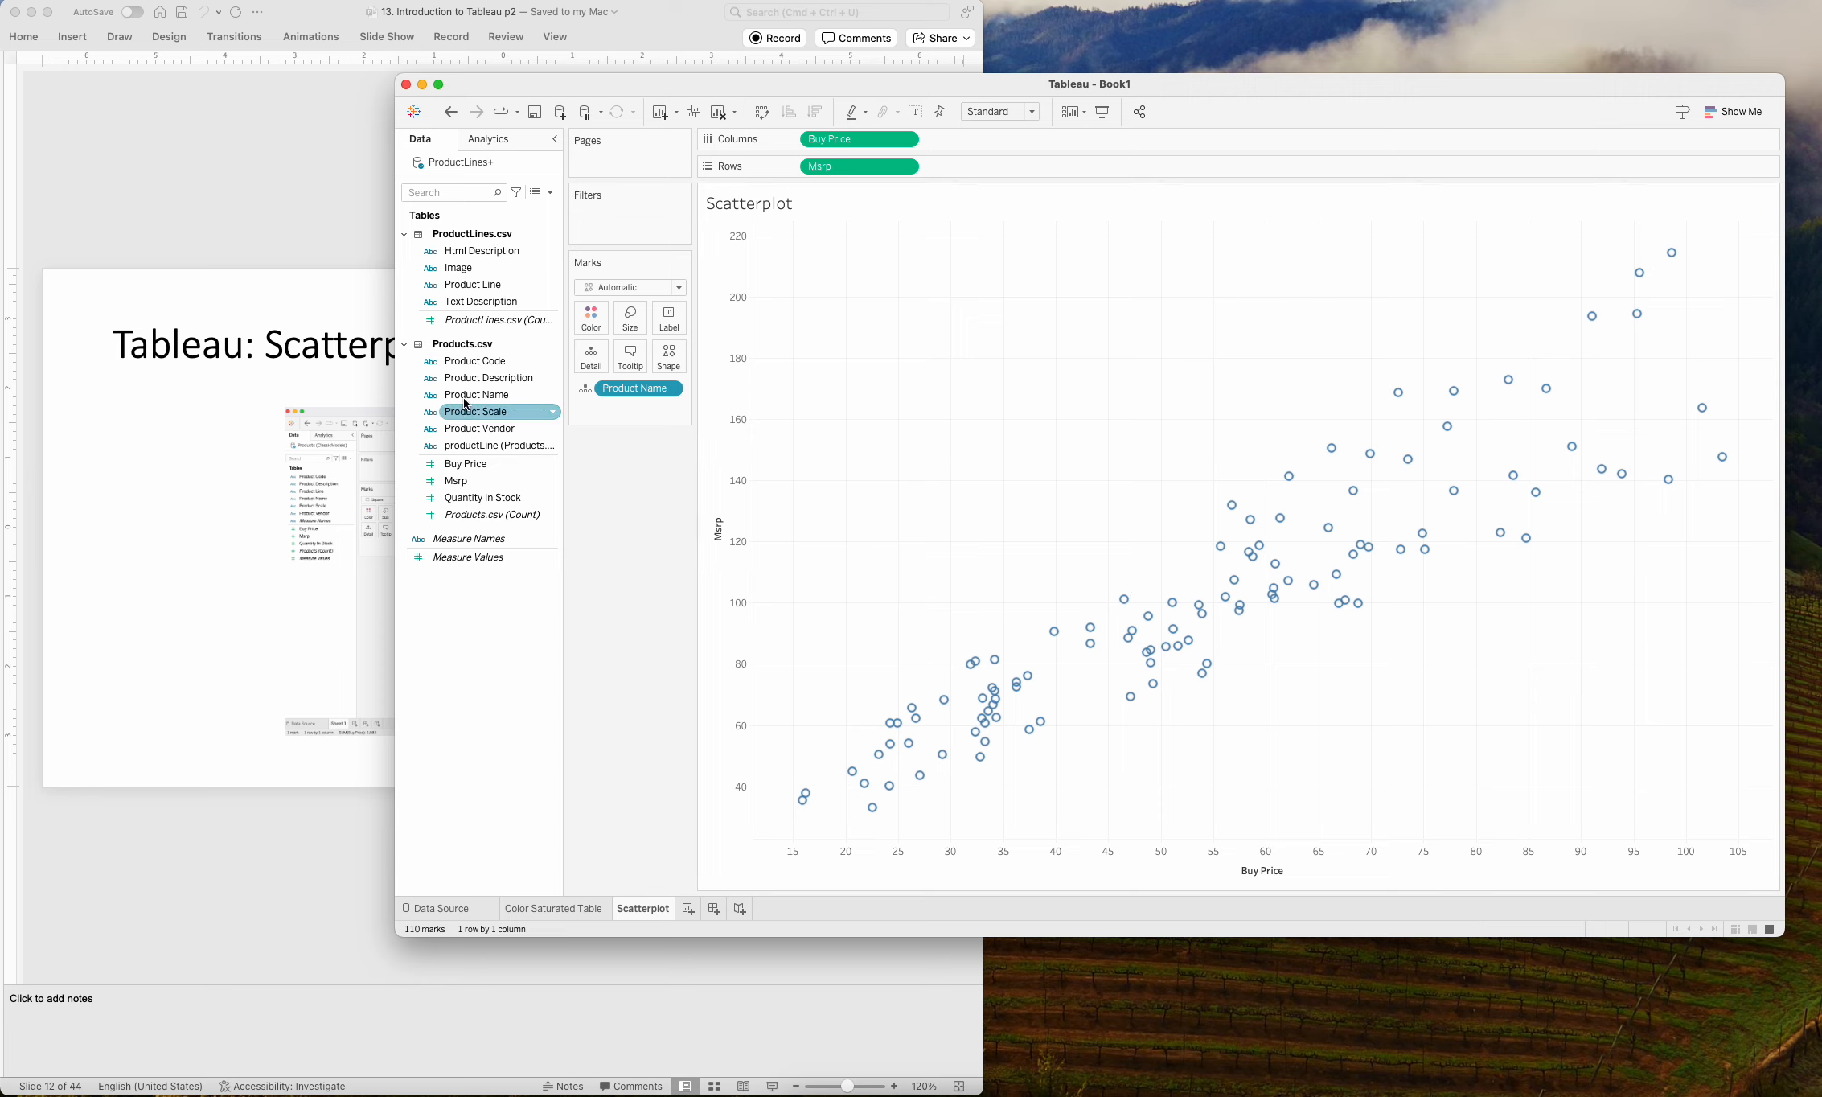
Color the scatterplot marks by Product Line and set the mark type to Circle.
{"action": "left_click_drag", "start_coordinate": [455, 285], "coordinate": [593, 315]}
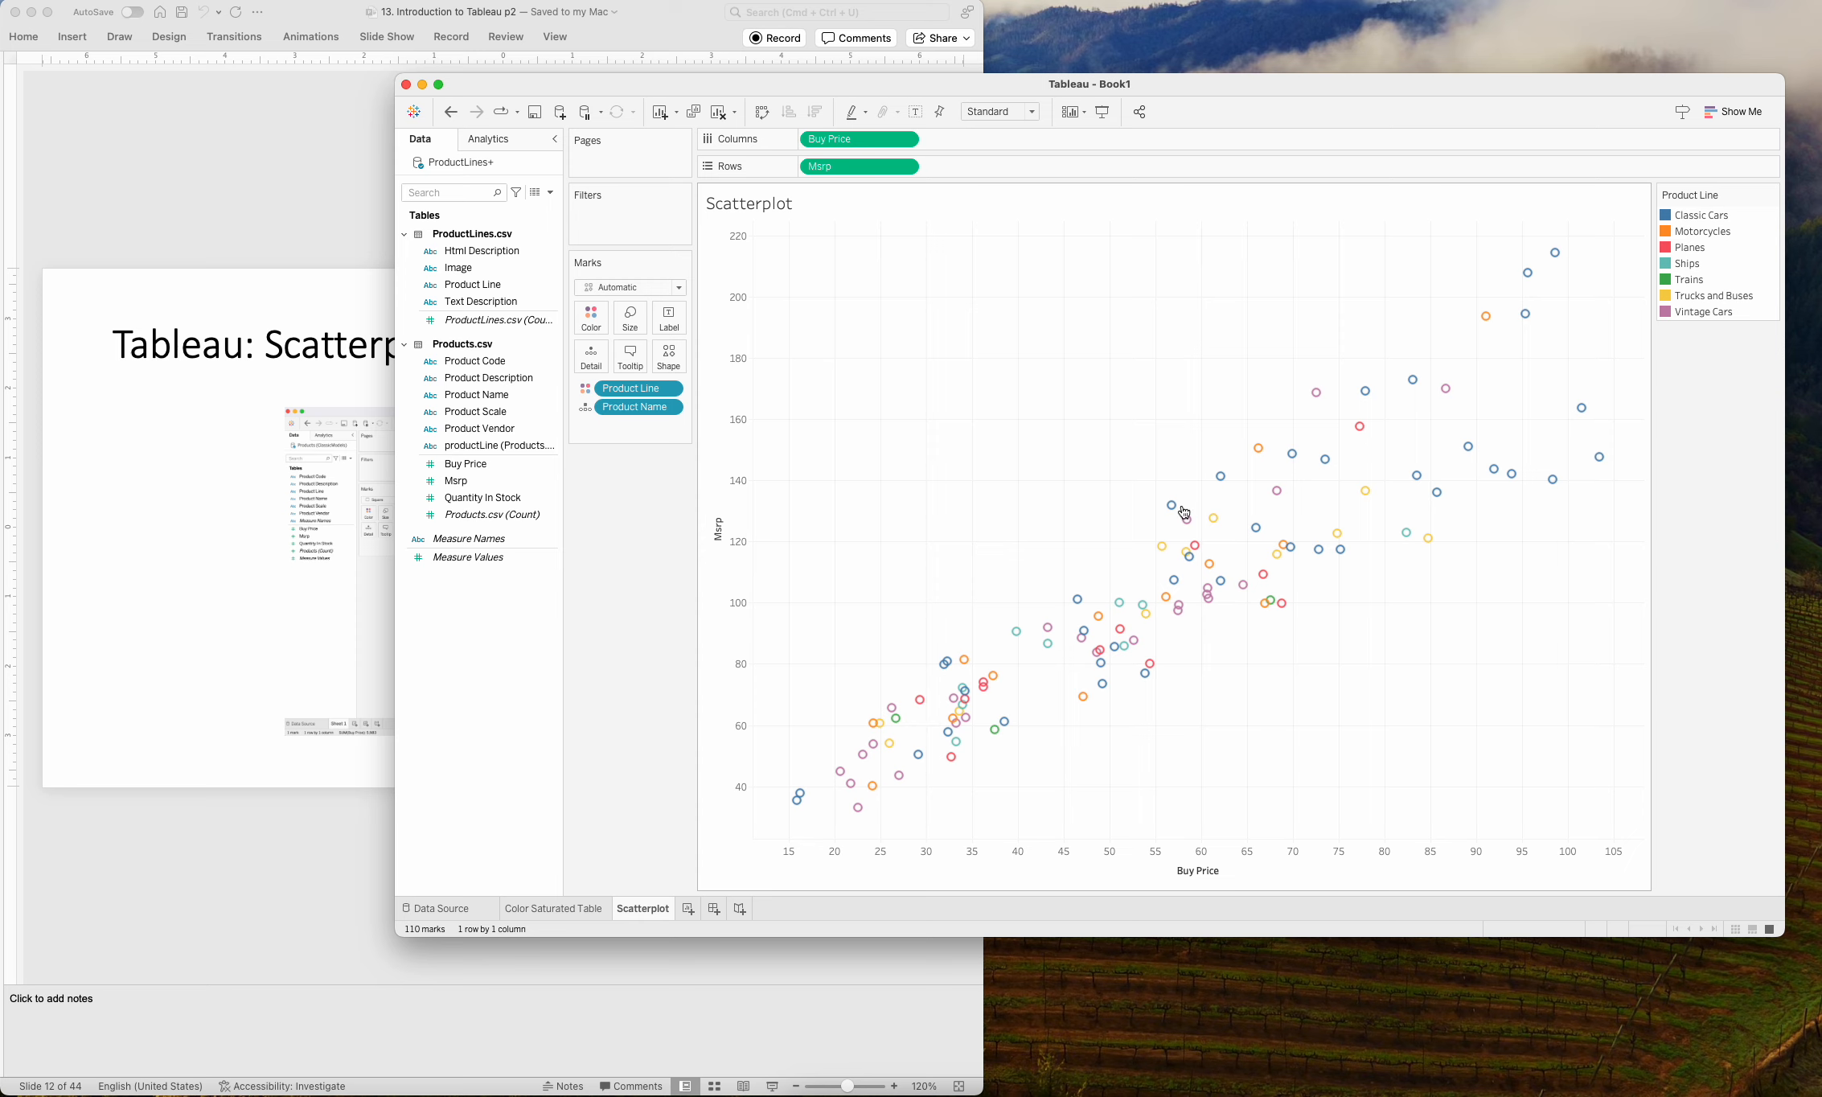
{"action": "mouse_move", "coordinate": [1178, 513]}
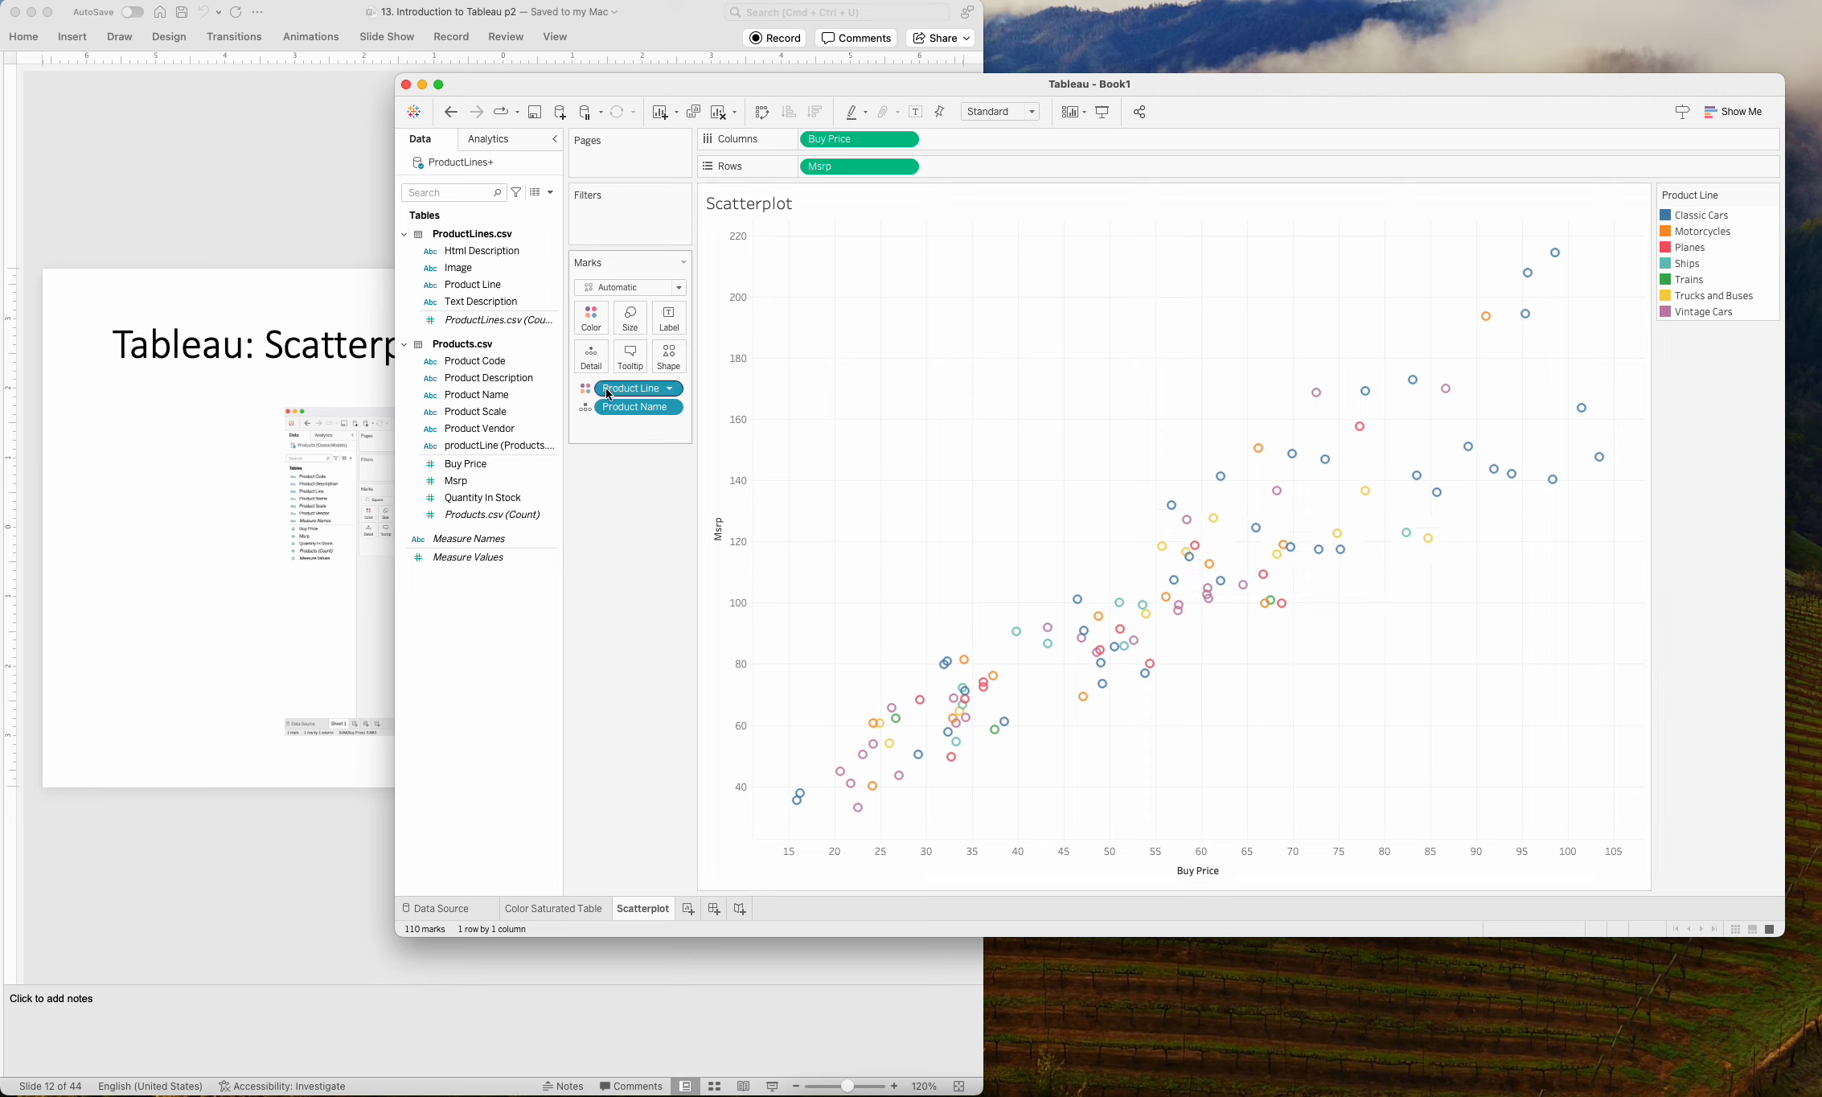
{"action": "left_click", "coordinate": [680, 288]}
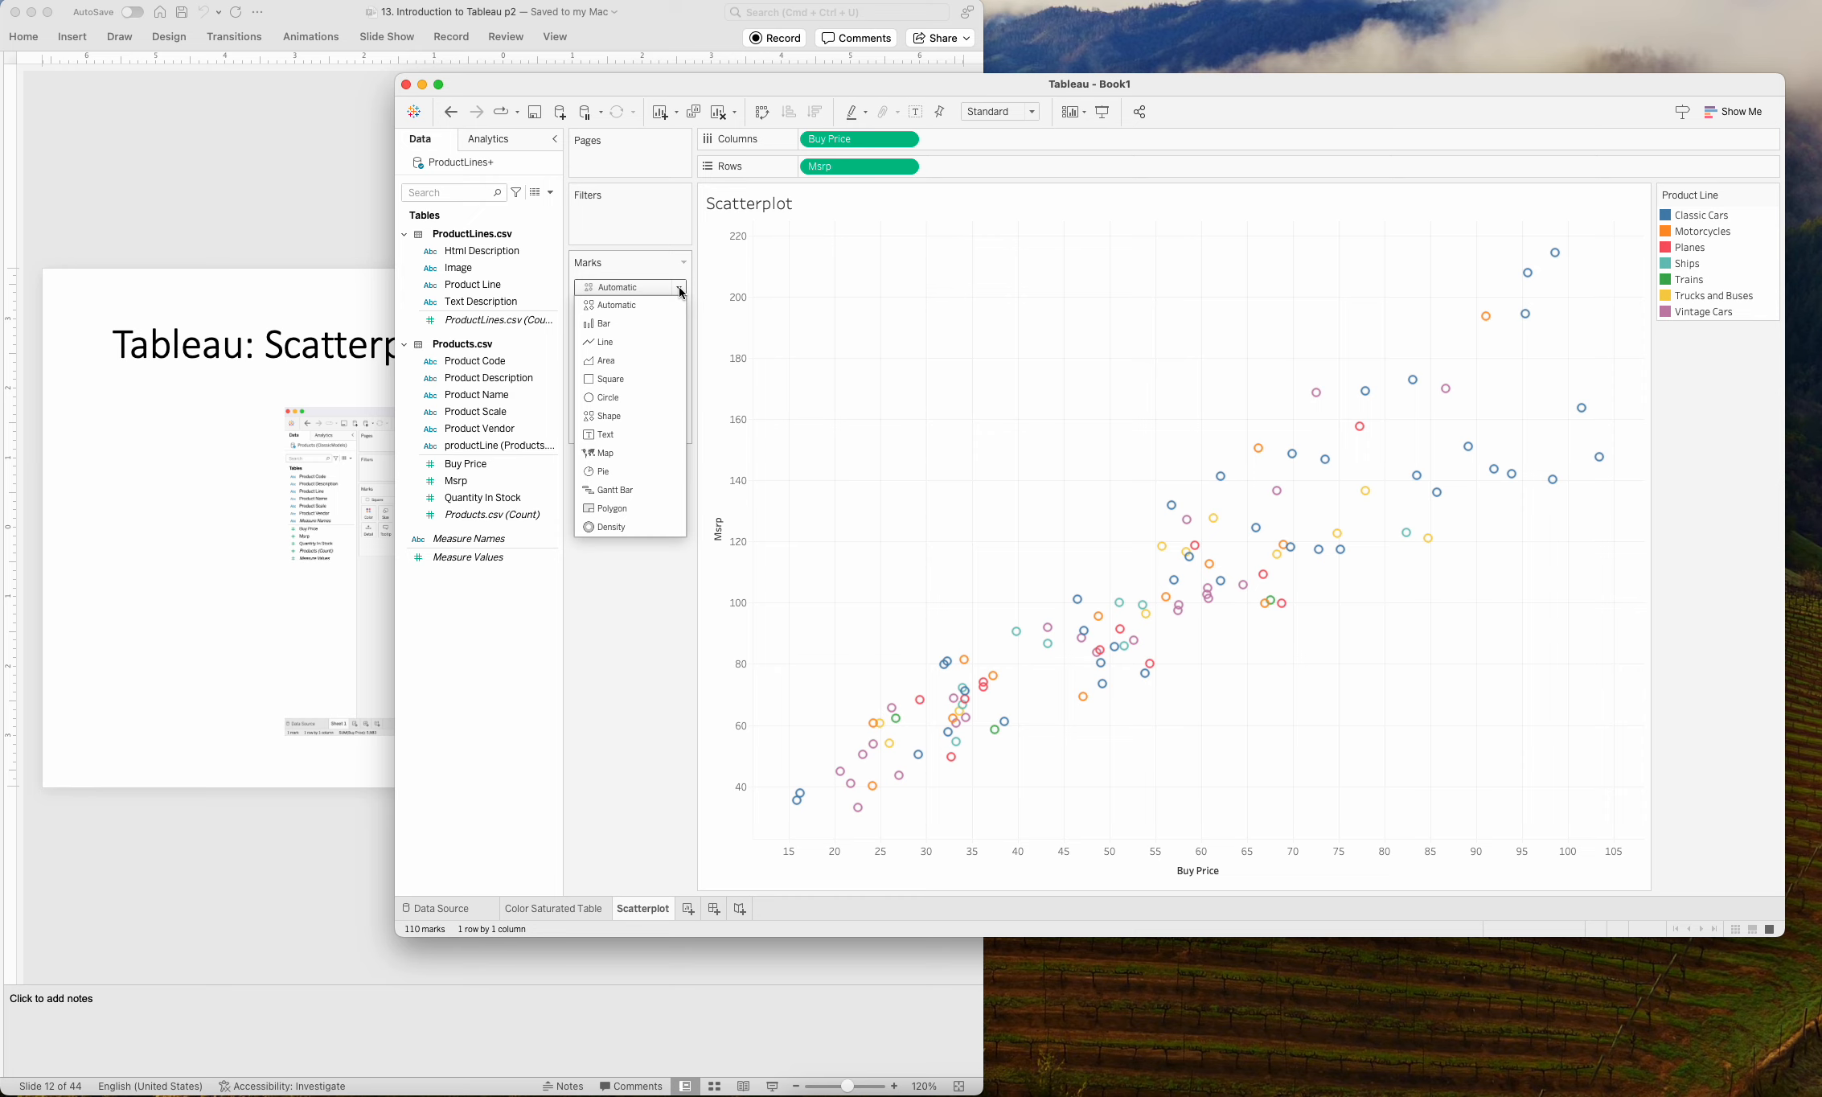
{"action": "left_click", "coordinate": [606, 398]}
{"action": "mouse_move", "coordinate": [1561, 264]}
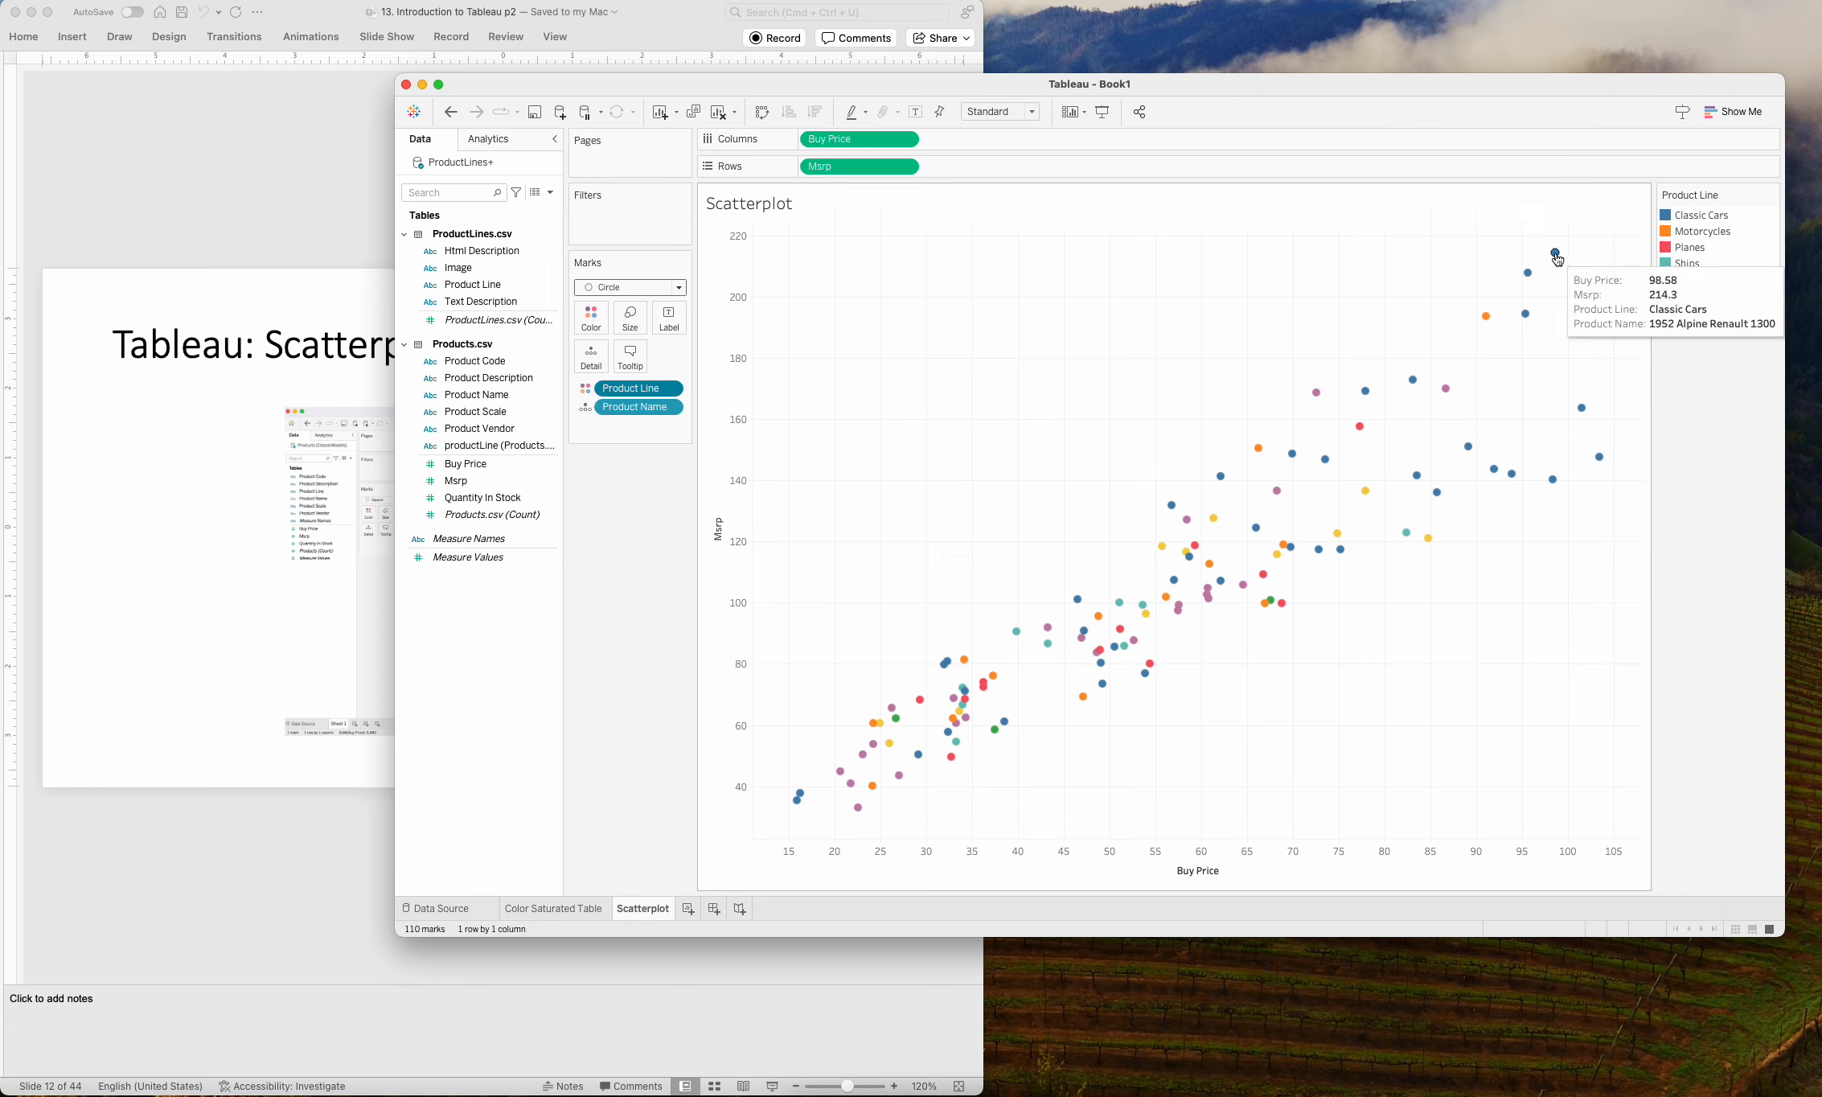
Size the scatterplot marks by the sum of Quantity In Stock and inspect the resized points.
{"action": "mouse_move", "coordinate": [1490, 319]}
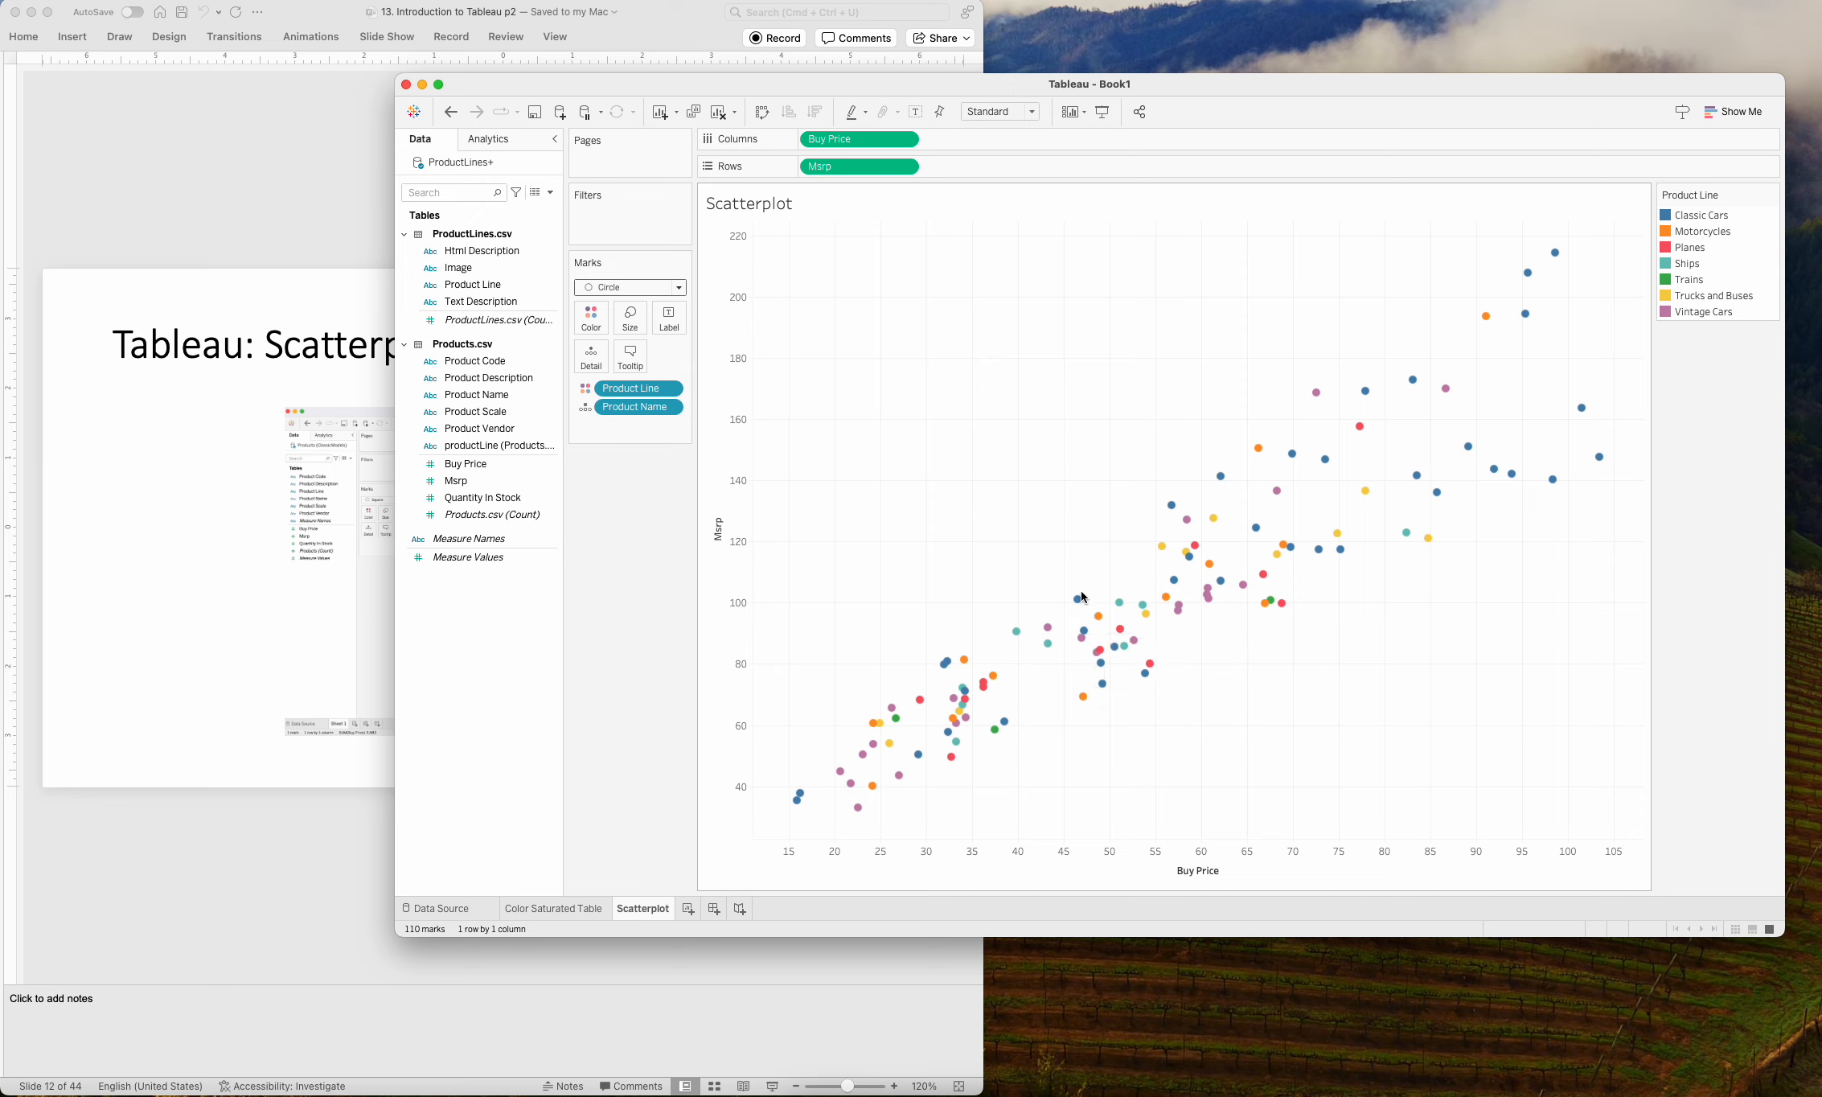
{"action": "mouse_move", "coordinate": [1078, 603]}
{"action": "left_click", "coordinate": [463, 504]}
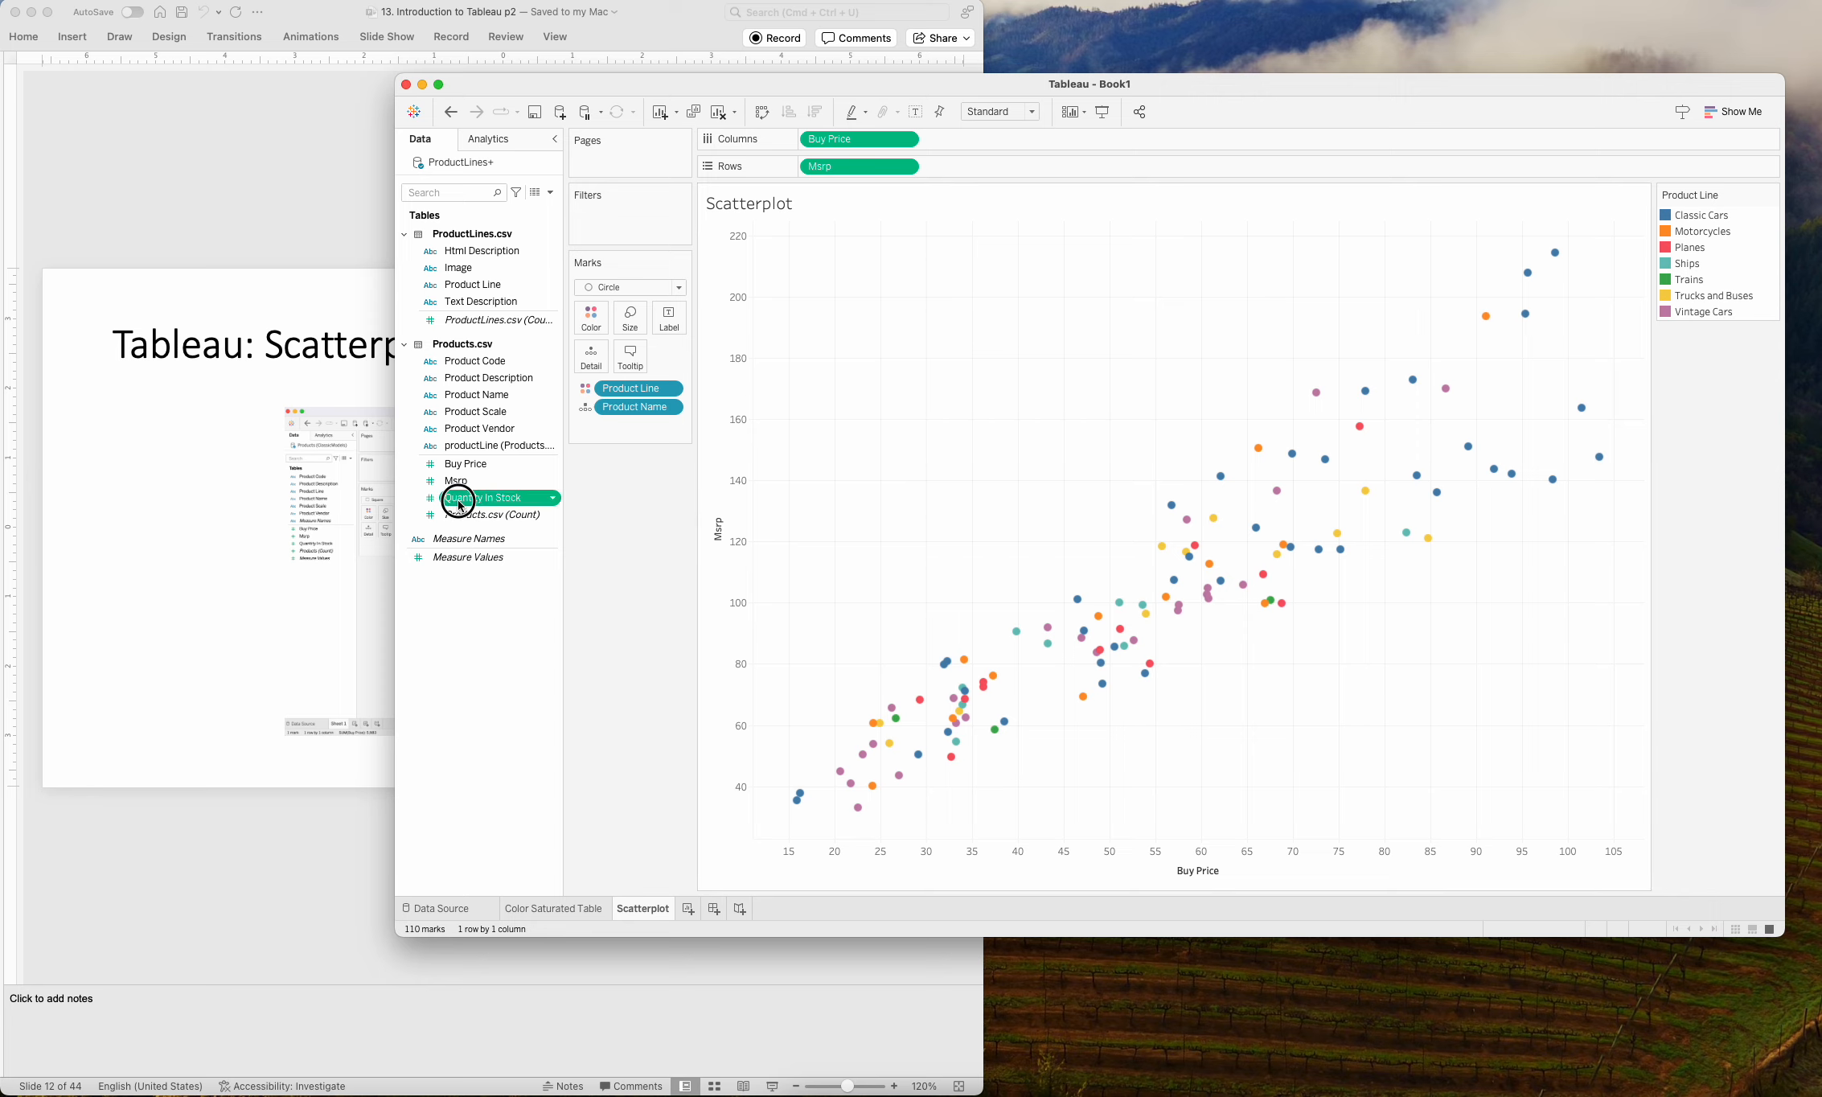
{"action": "left_click_drag", "start_coordinate": [461, 505], "coordinate": [636, 325]}
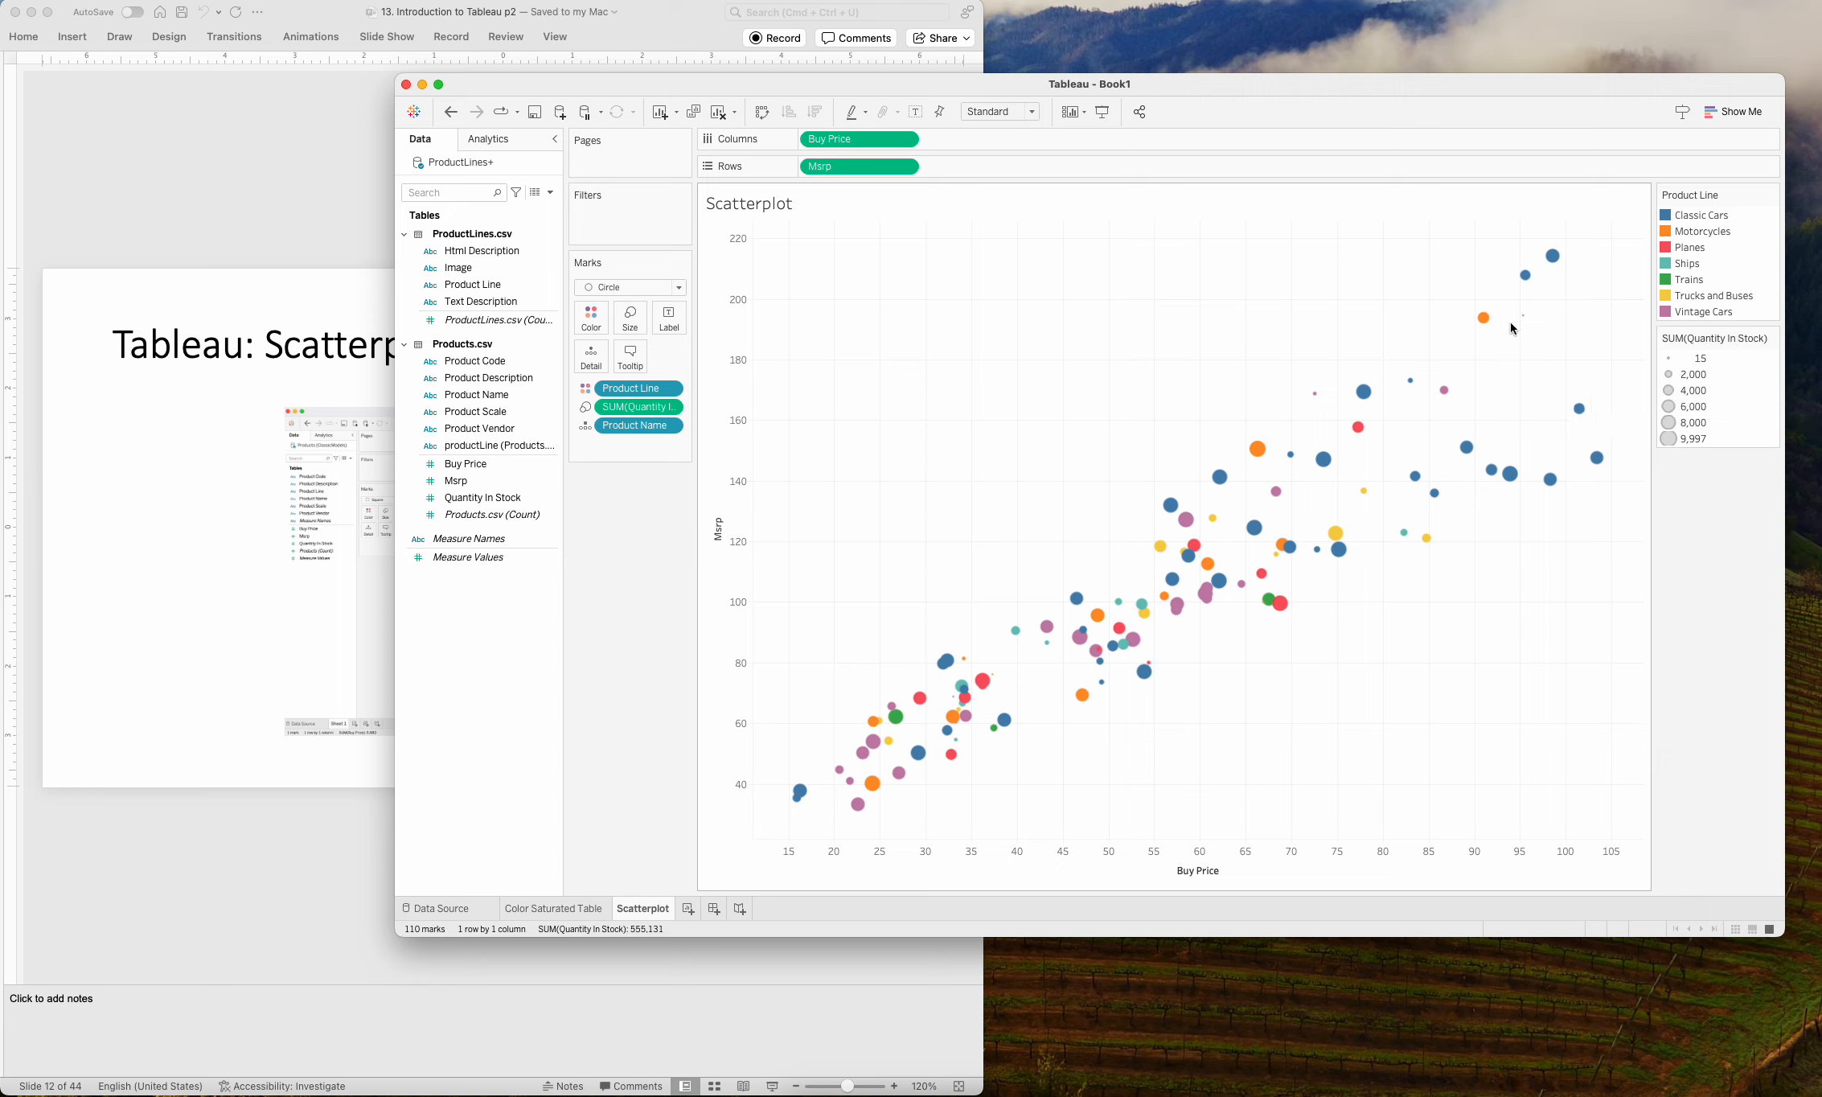
{"action": "mouse_move", "coordinate": [1560, 255]}
Add a Quantity In Stock filter on all values, keeping the full range from 15 to 9,997.
{"action": "mouse_move", "coordinate": [491, 498]}
{"action": "left_mouse_down"}
{"action": "mouse_move", "coordinate": [521, 505]}
{"action": "mouse_move", "coordinate": [757, 317]}
{"action": "mouse_move", "coordinate": [640, 222]}
{"action": "left_mouse_up"}
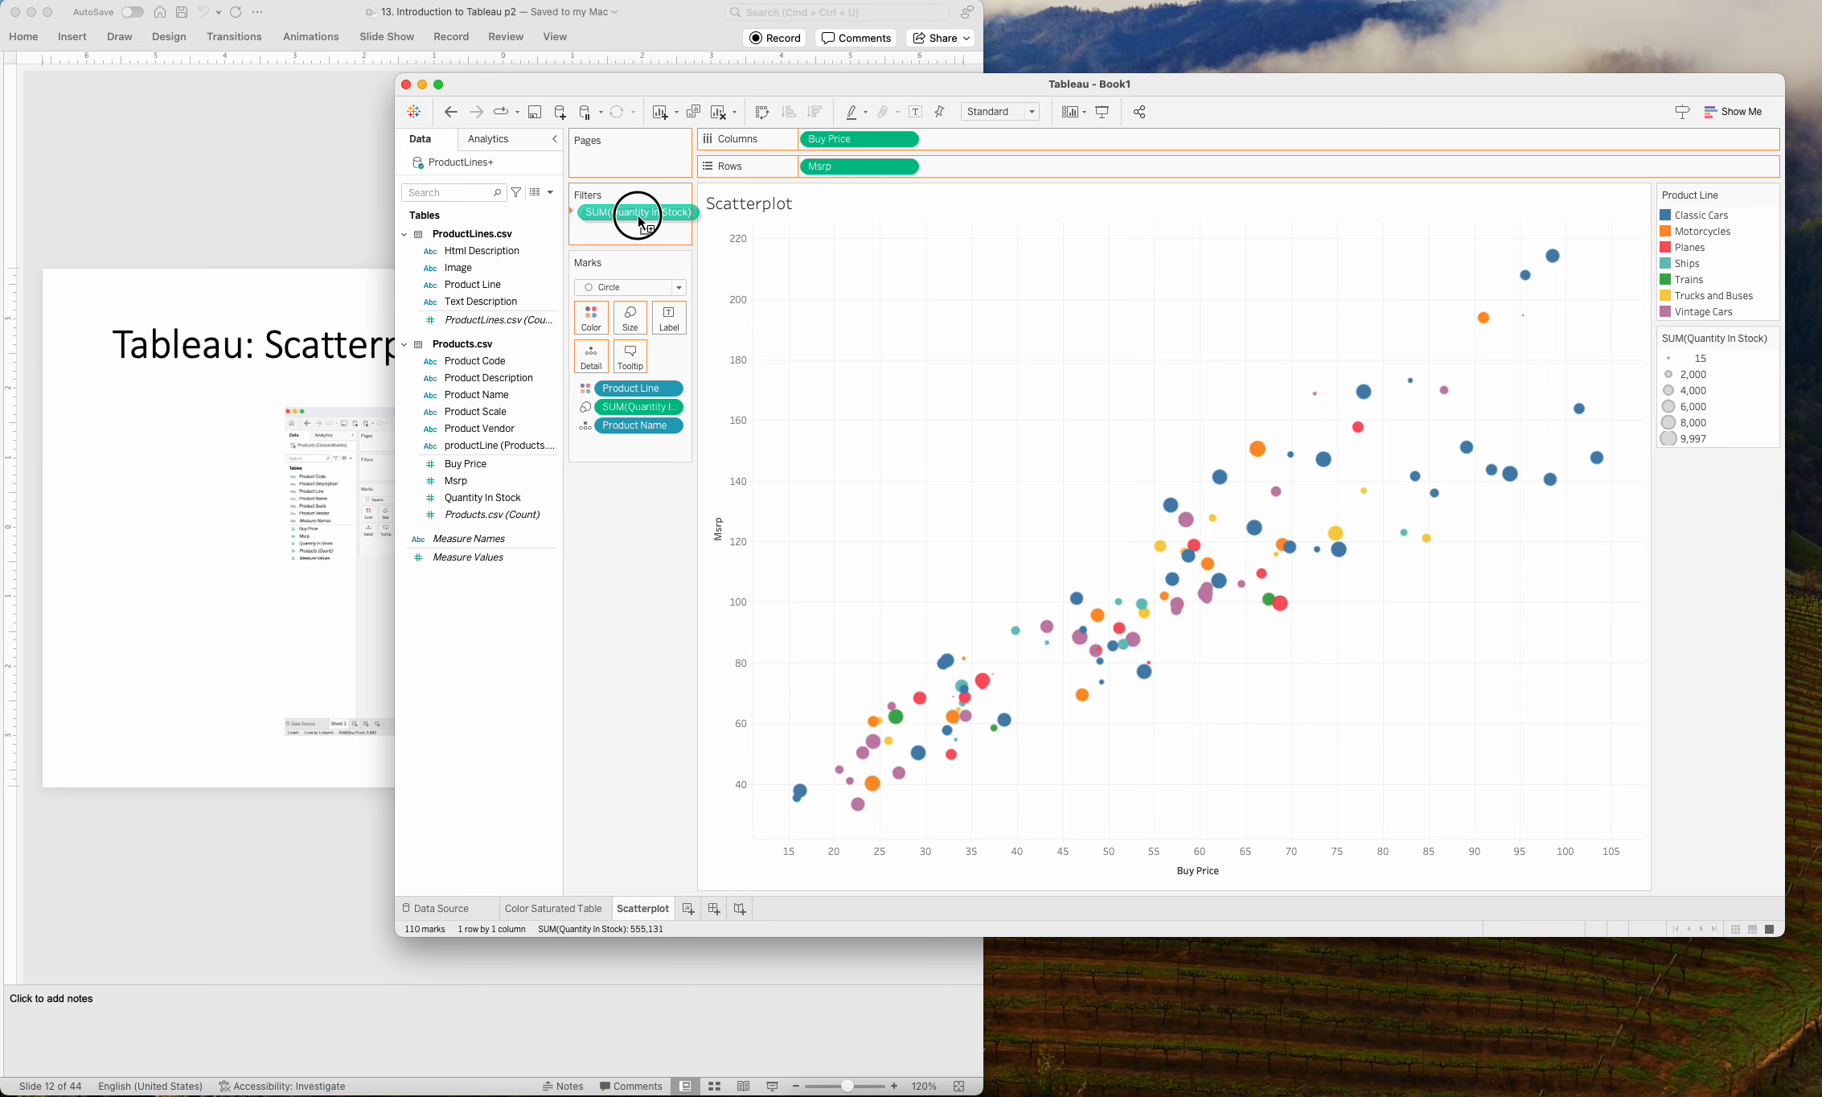
{"action": "left_click_drag", "start_coordinate": [641, 222], "coordinate": [636, 214]}
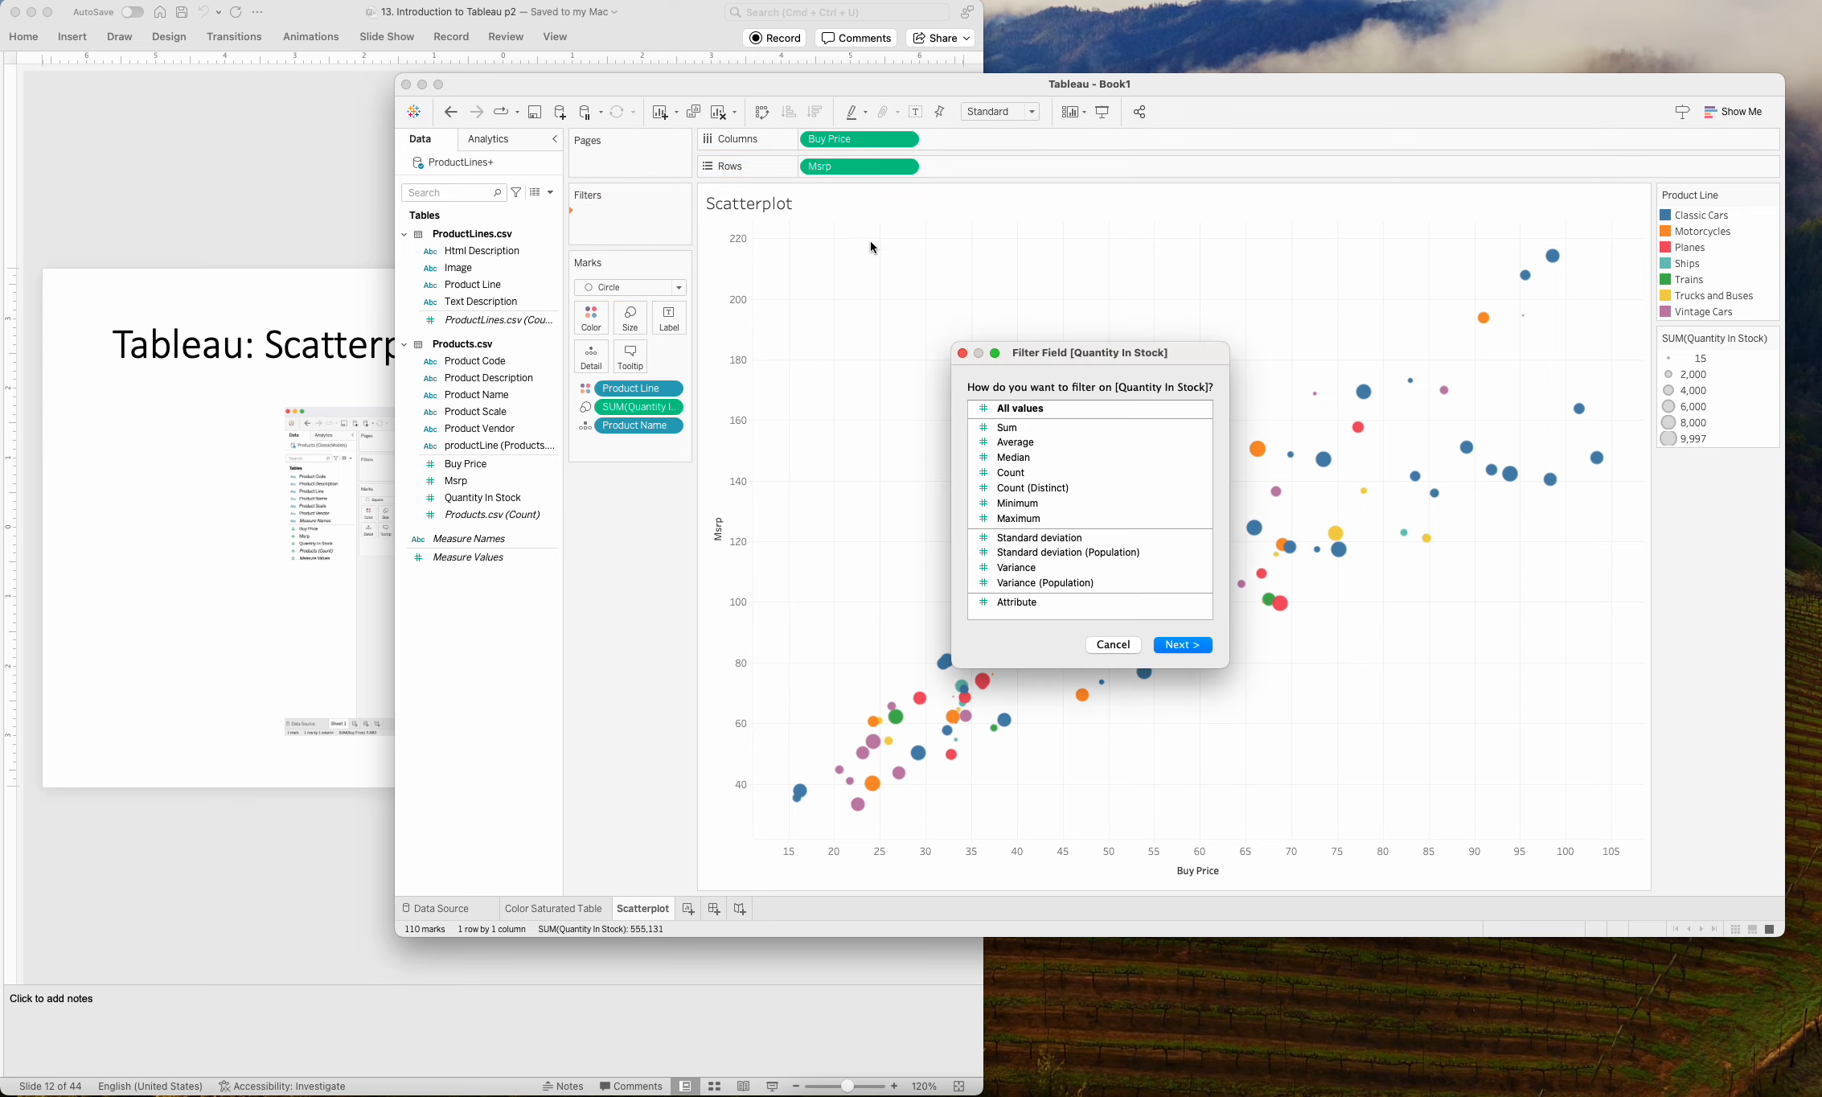
{"action": "left_click", "coordinate": [1200, 648]}
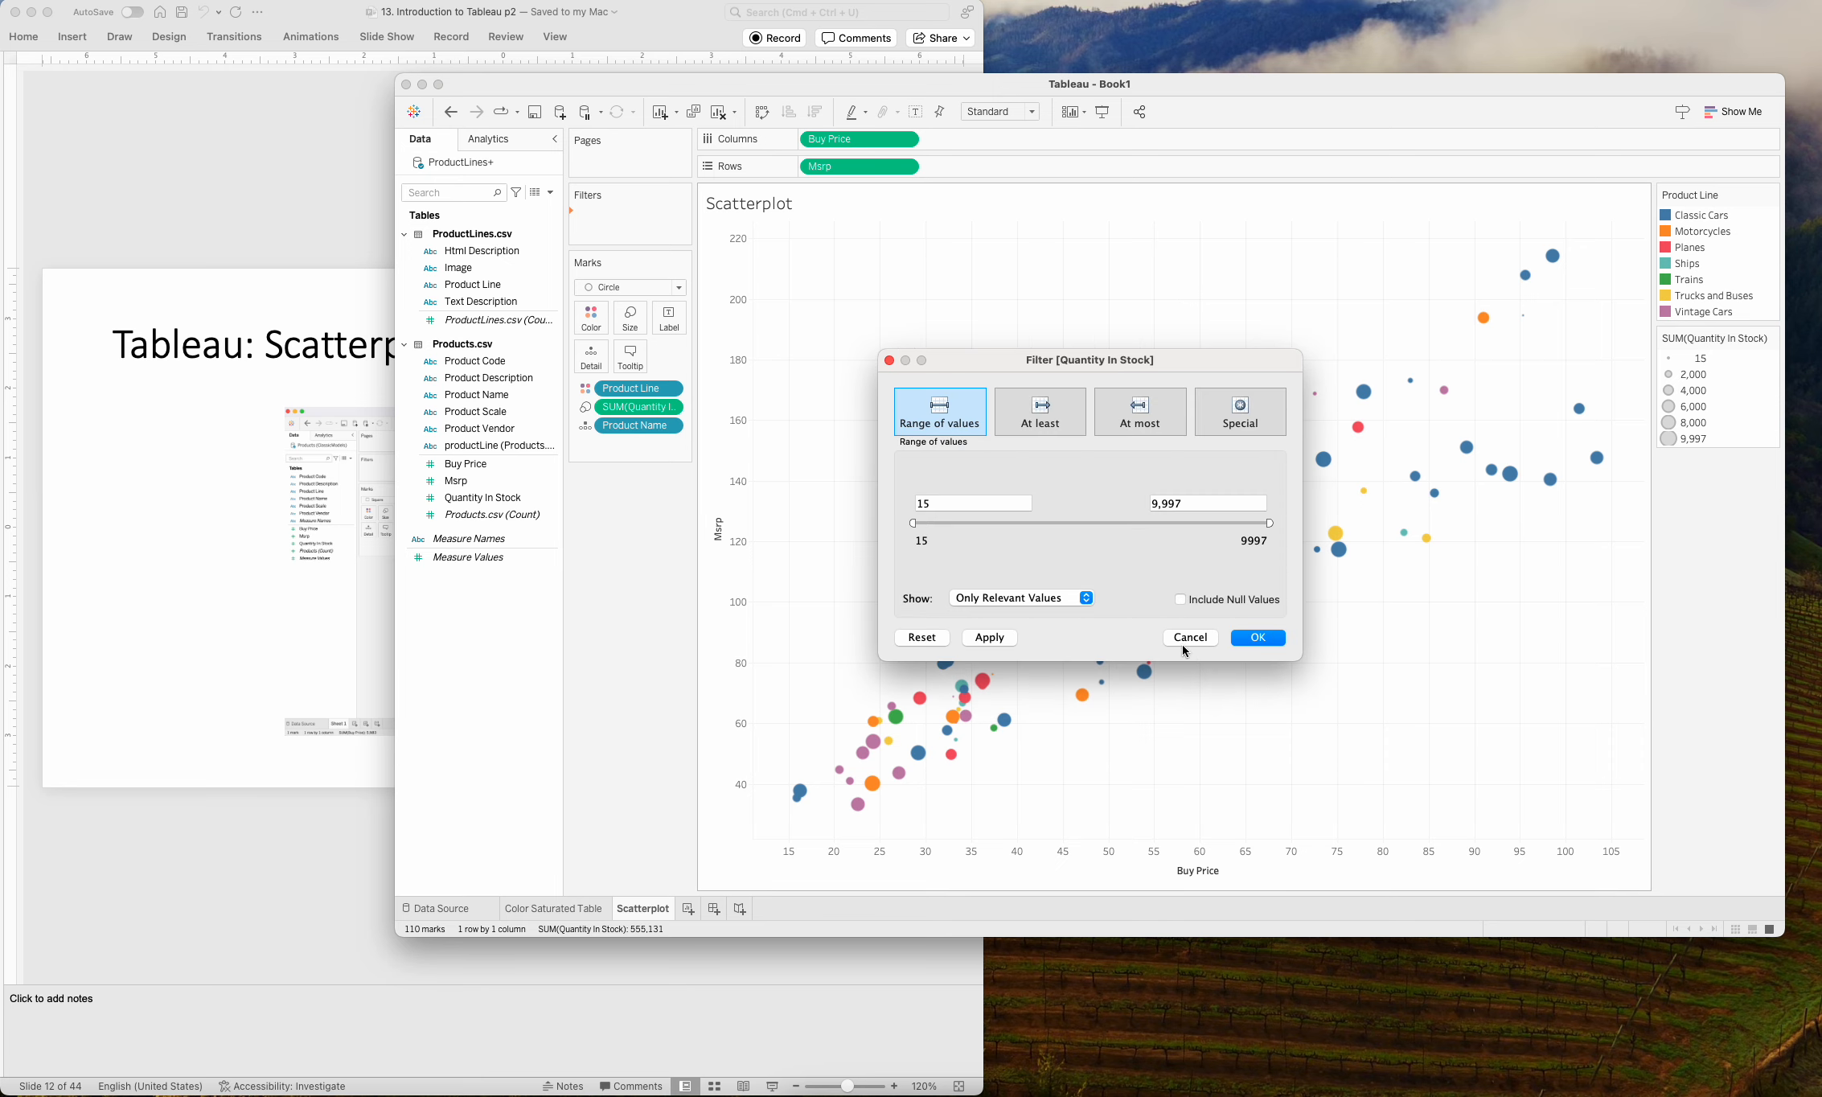
{"action": "left_click", "coordinate": [1257, 638]}
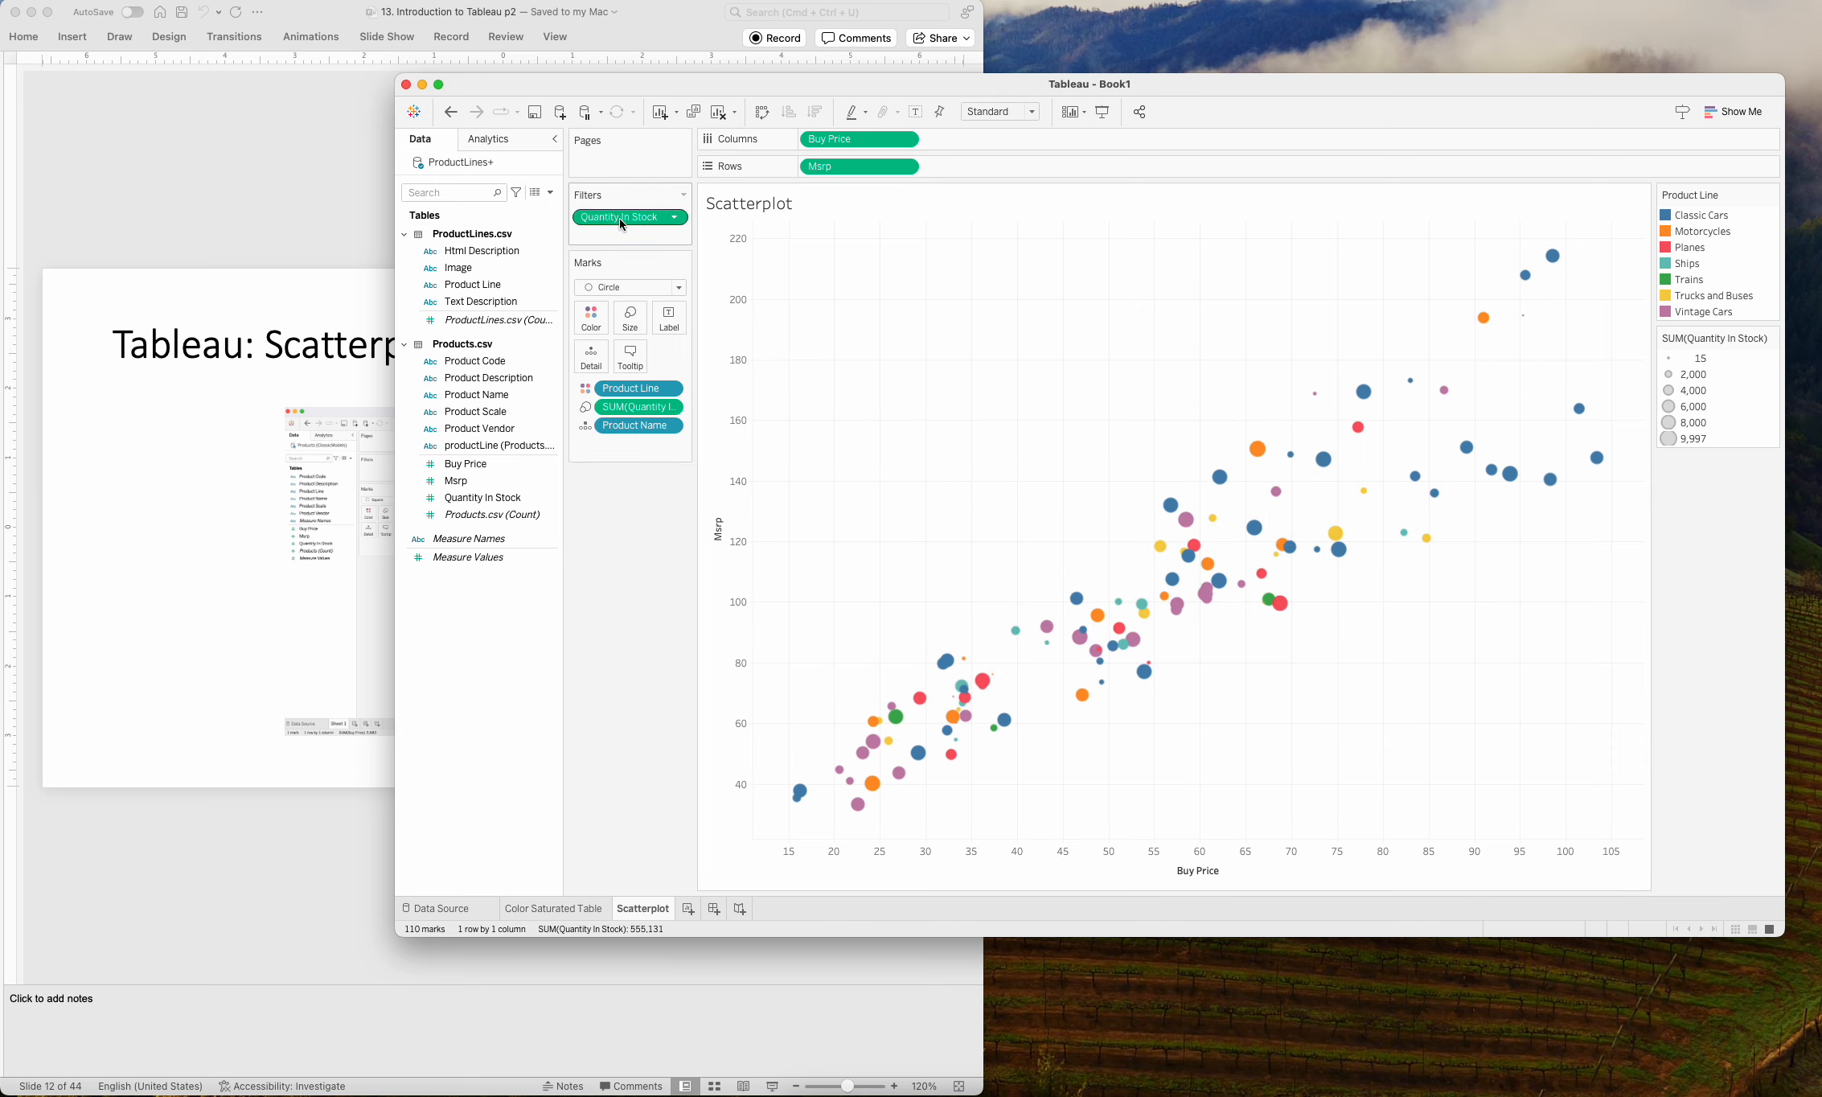
Show the Quantity In Stock filter control beside the scatterplot and try out its upper range limit.
{"action": "left_click", "coordinate": [676, 218]}
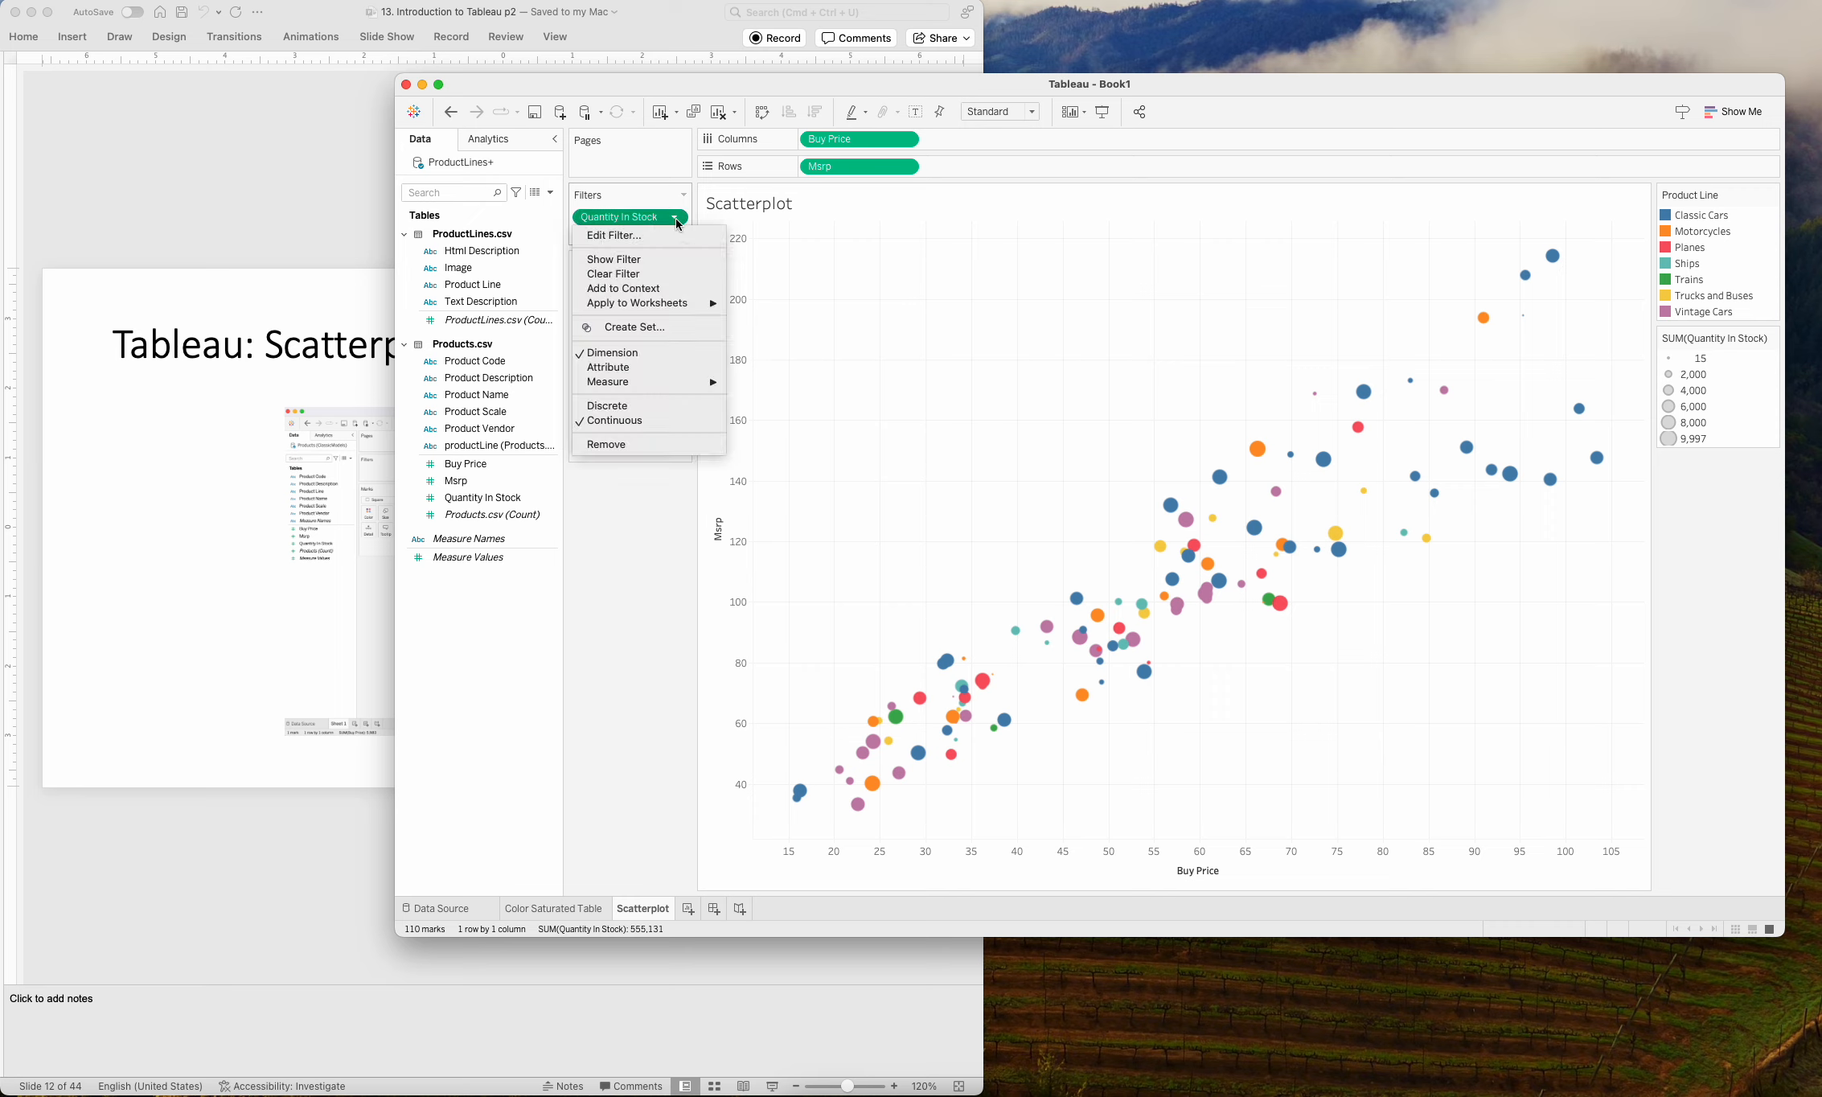
{"action": "left_click", "coordinate": [676, 258]}
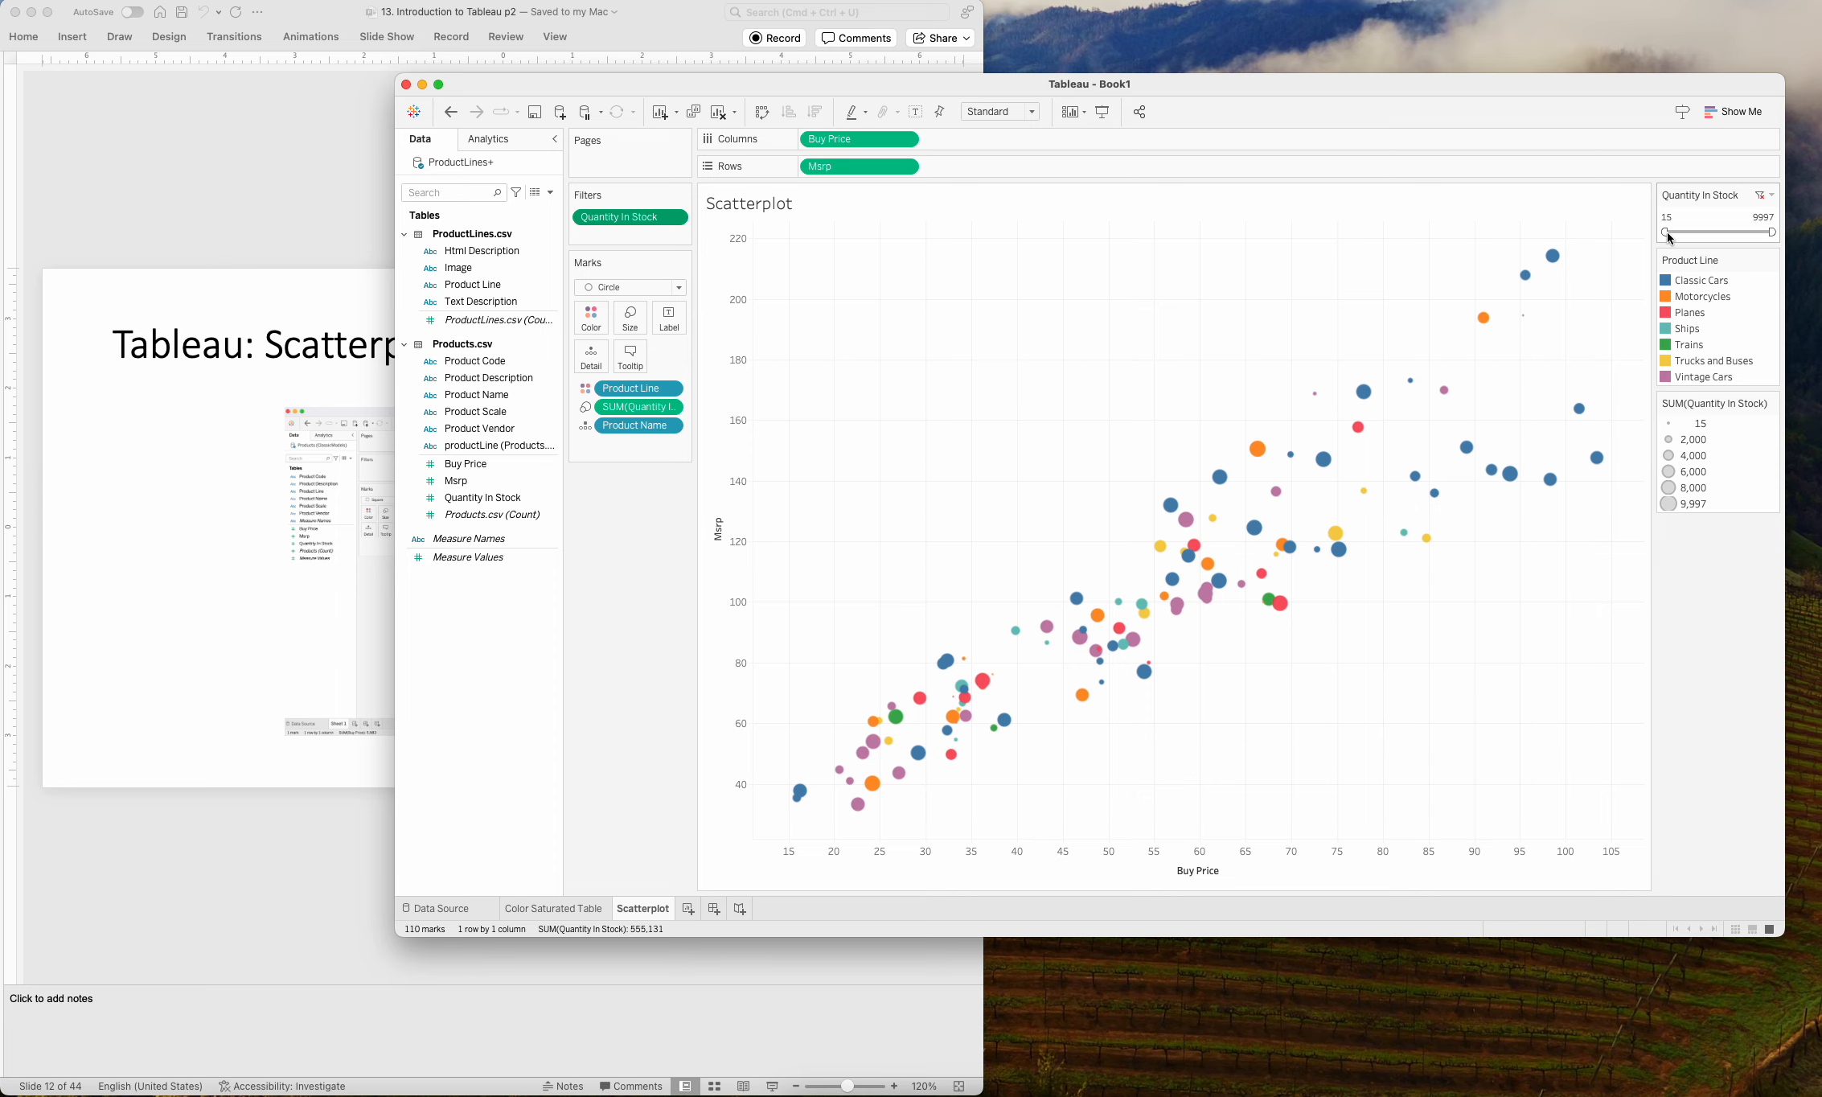
{"action": "left_click_drag", "start_coordinate": [1772, 232], "coordinate": [1648, 237]}
{"action": "left_click_drag", "start_coordinate": [1772, 231], "coordinate": [1631, 235]}
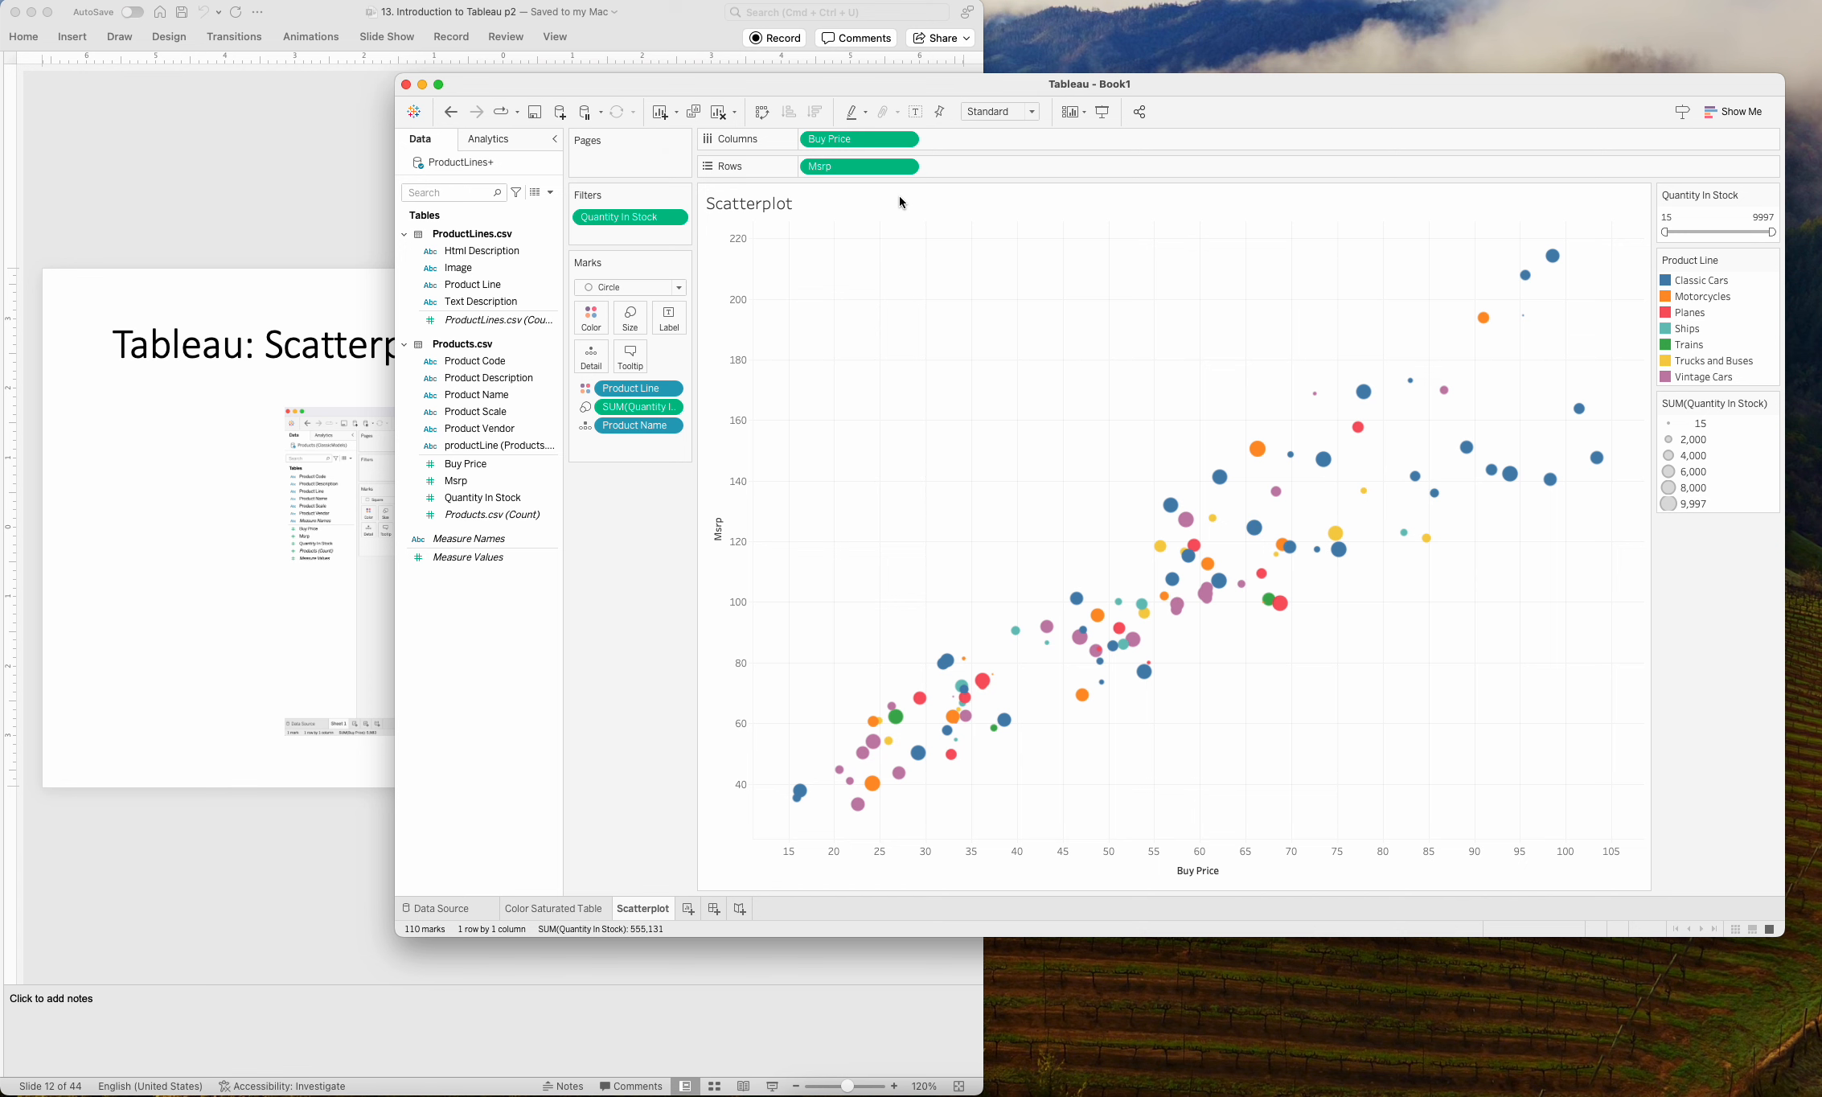
Save the workbook as a Tableau Packaged Workbook named AdvancedViz in the Module 9 - Tableau folder of MIST4610 Short Session 2.
{"action": "key", "text": "super+s"}
{"action": "left_click", "coordinate": [1085, 586]}
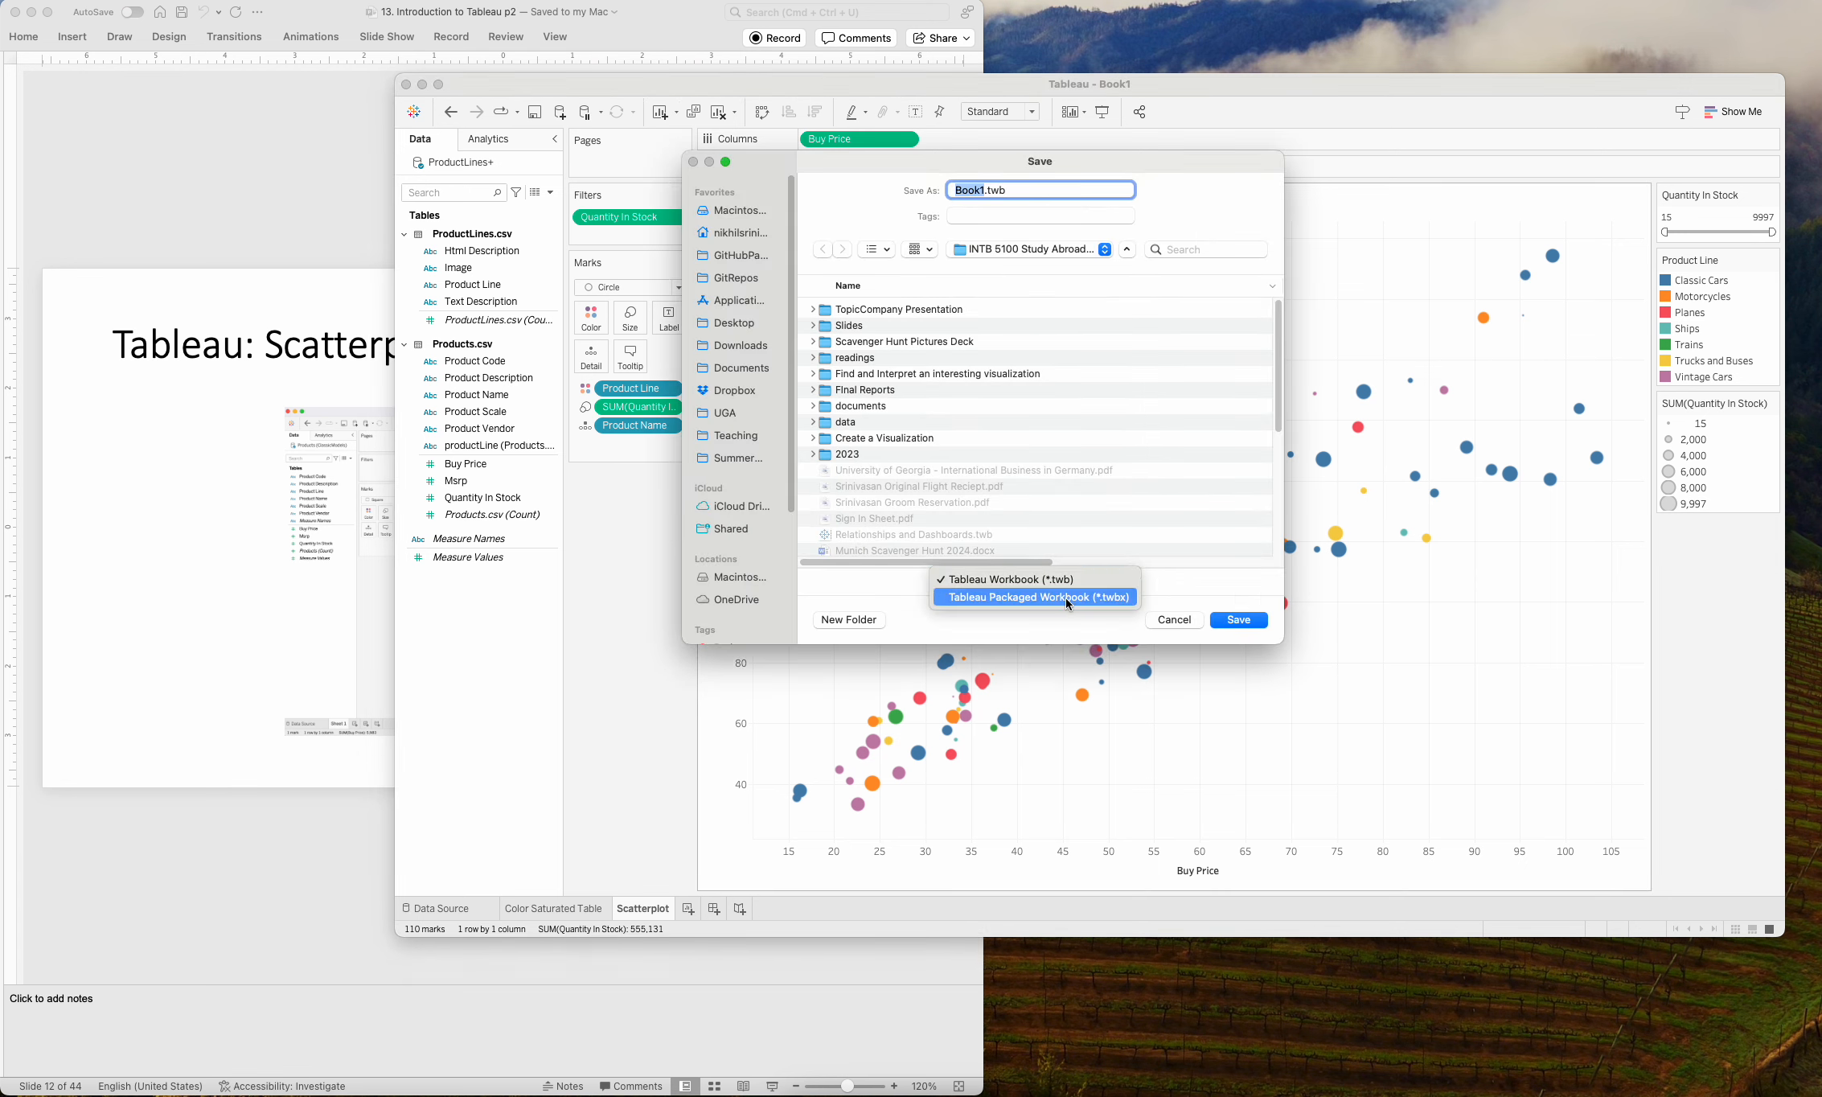
{"action": "left_click", "coordinate": [1065, 599]}
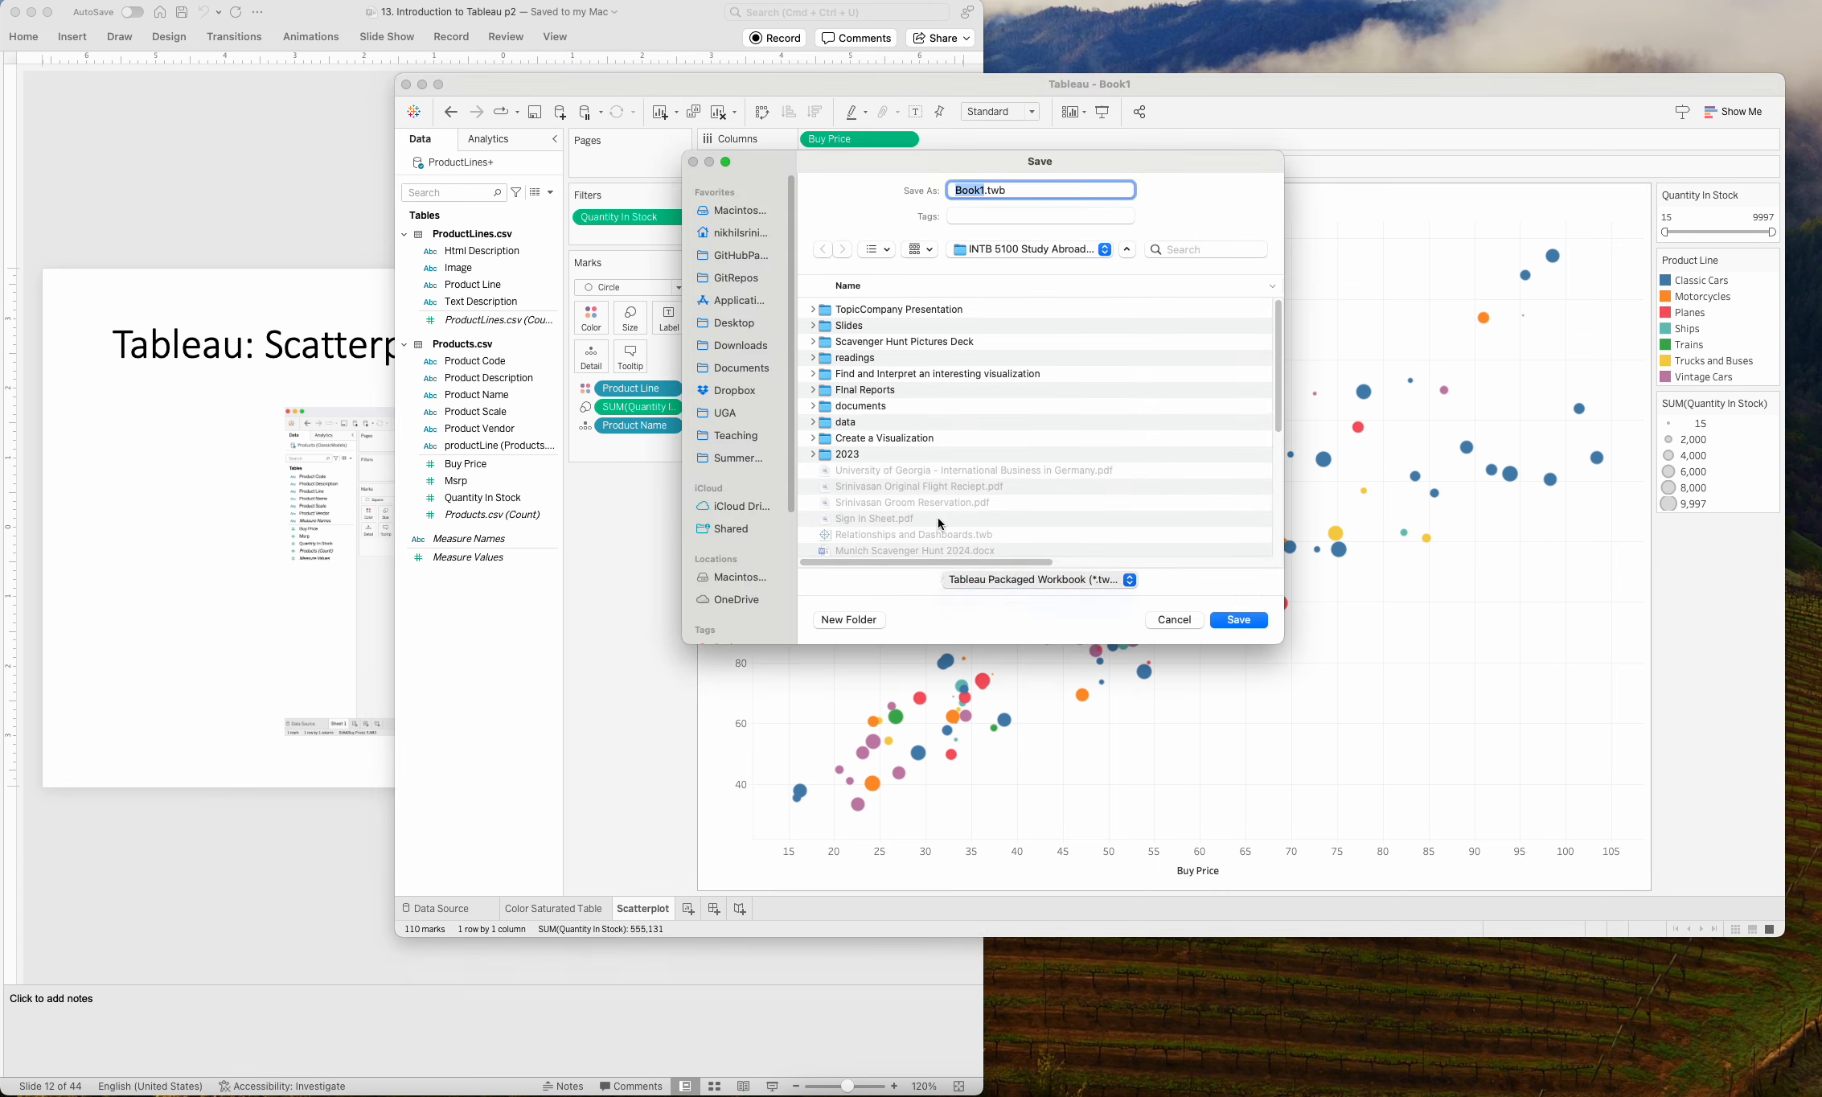
{"action": "left_click", "coordinate": [715, 459]}
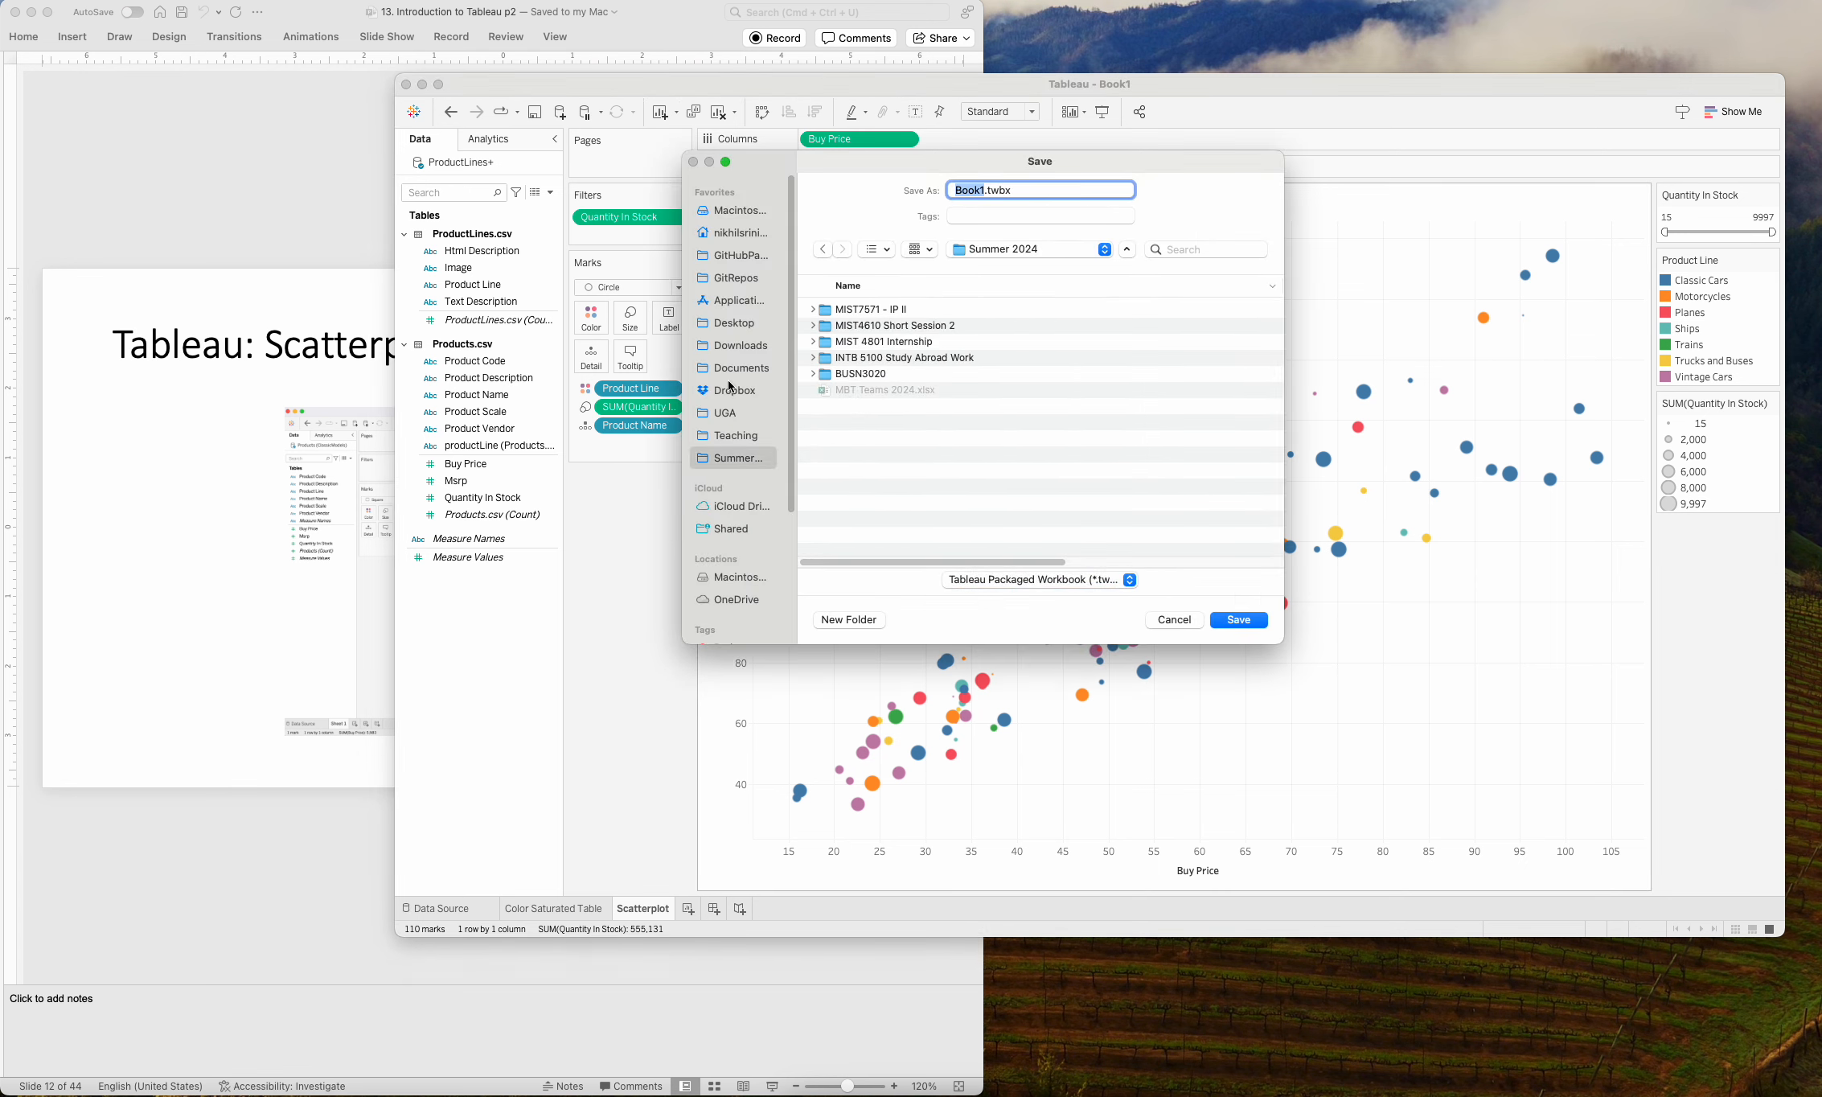
{"action": "double_click", "coordinate": [900, 326]}
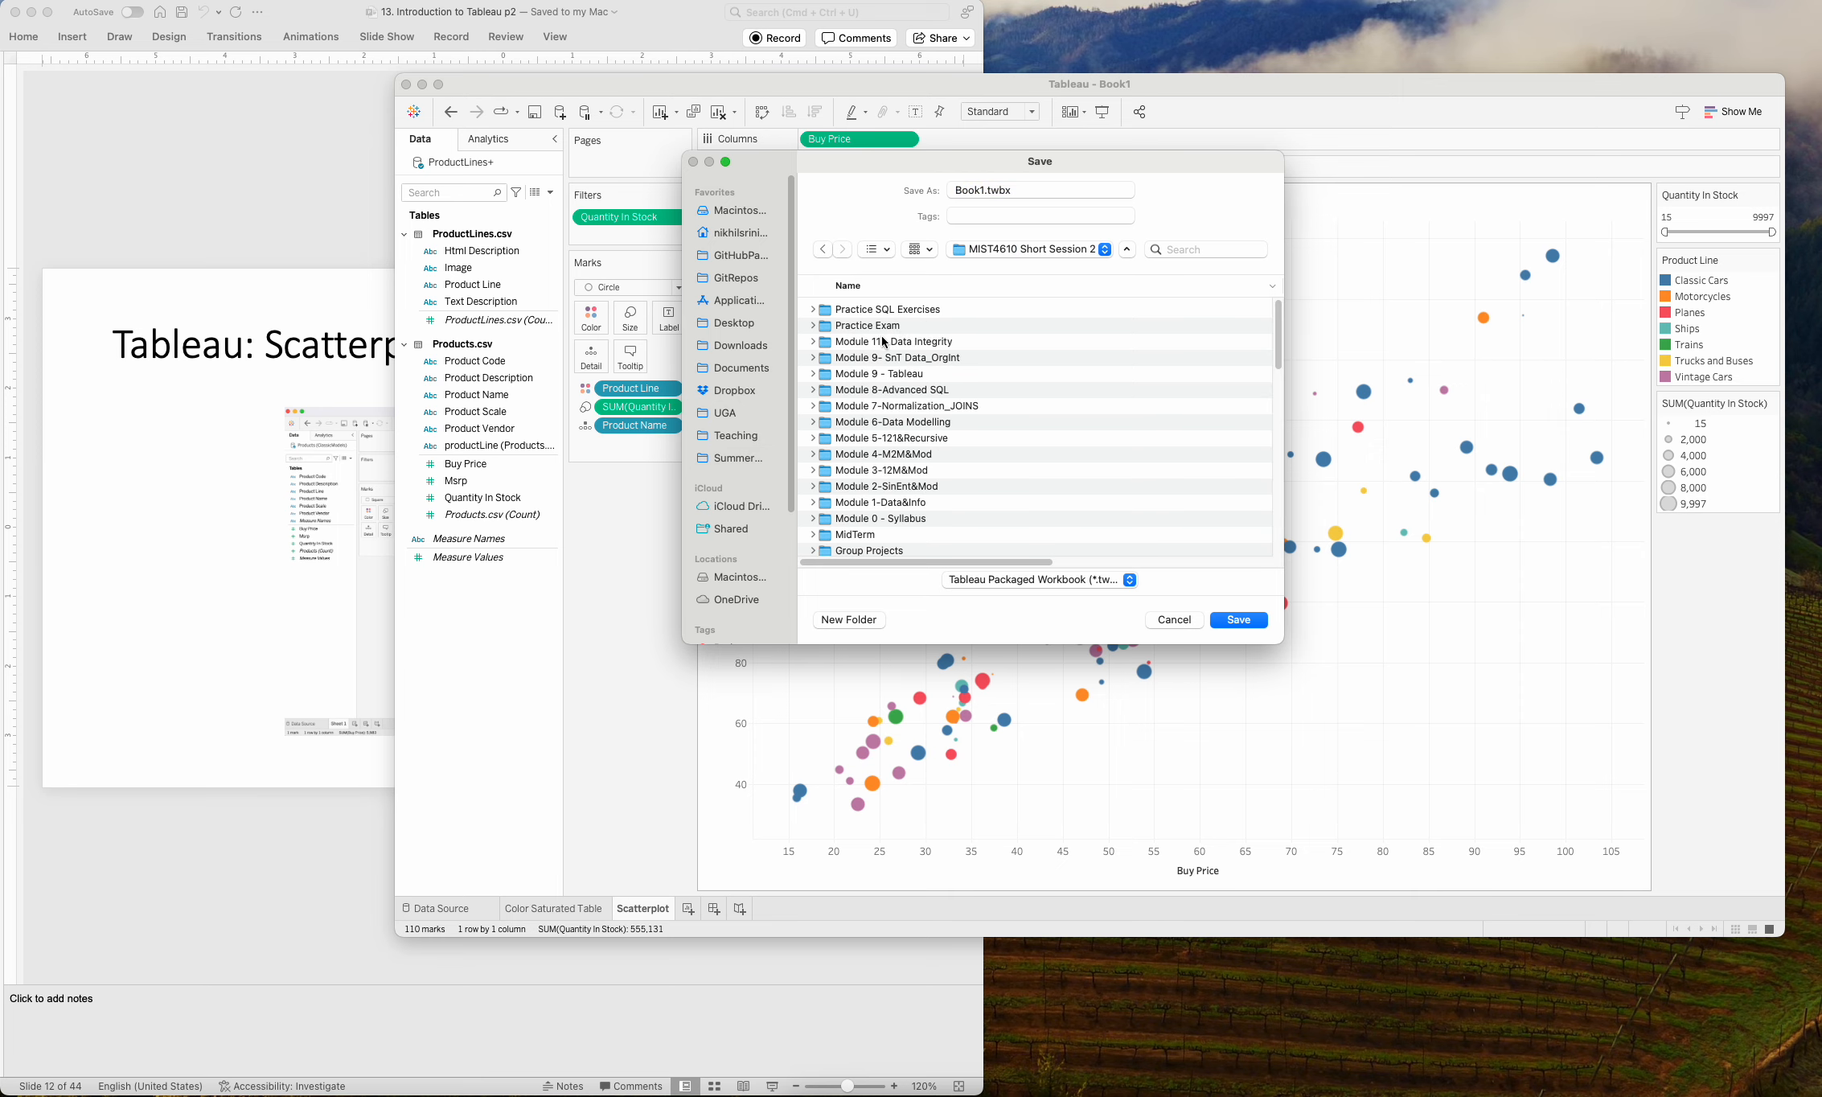
{"action": "double_click", "coordinate": [909, 373]}
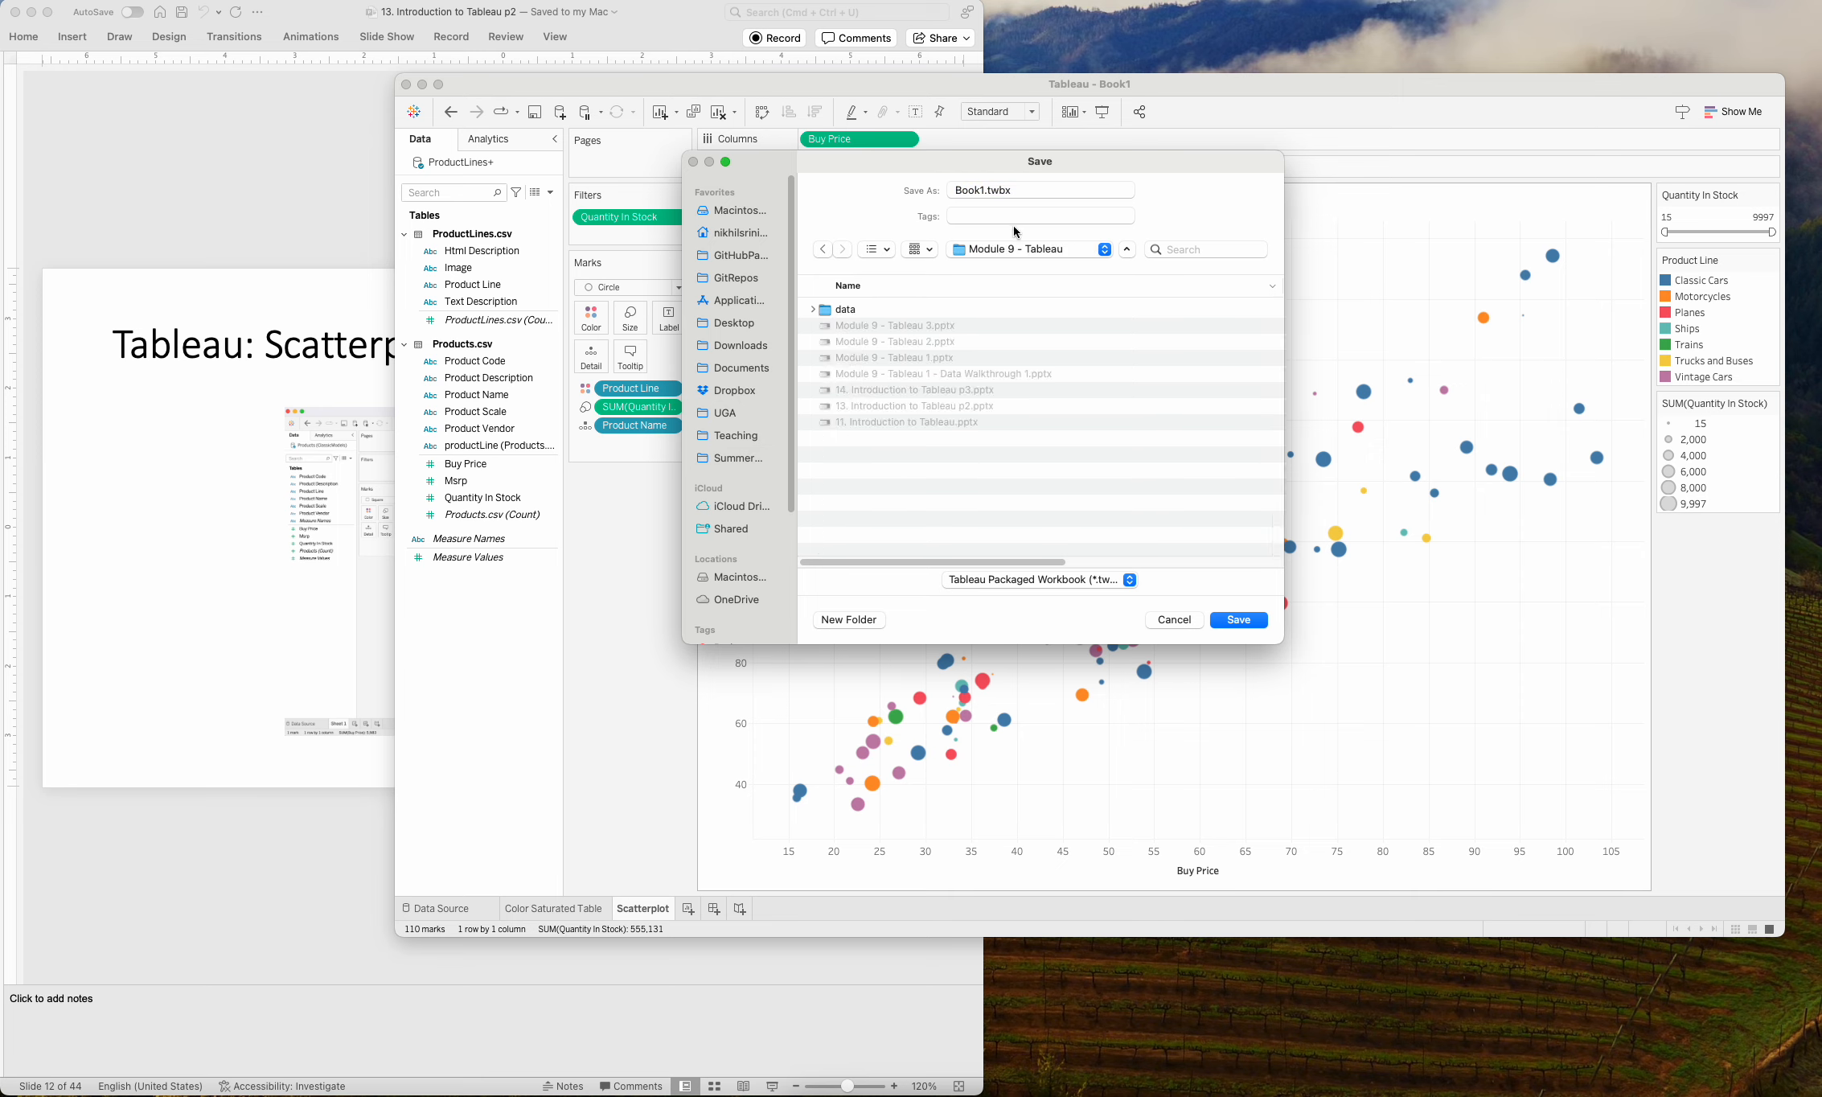
{"action": "double_click", "coordinate": [979, 192]}
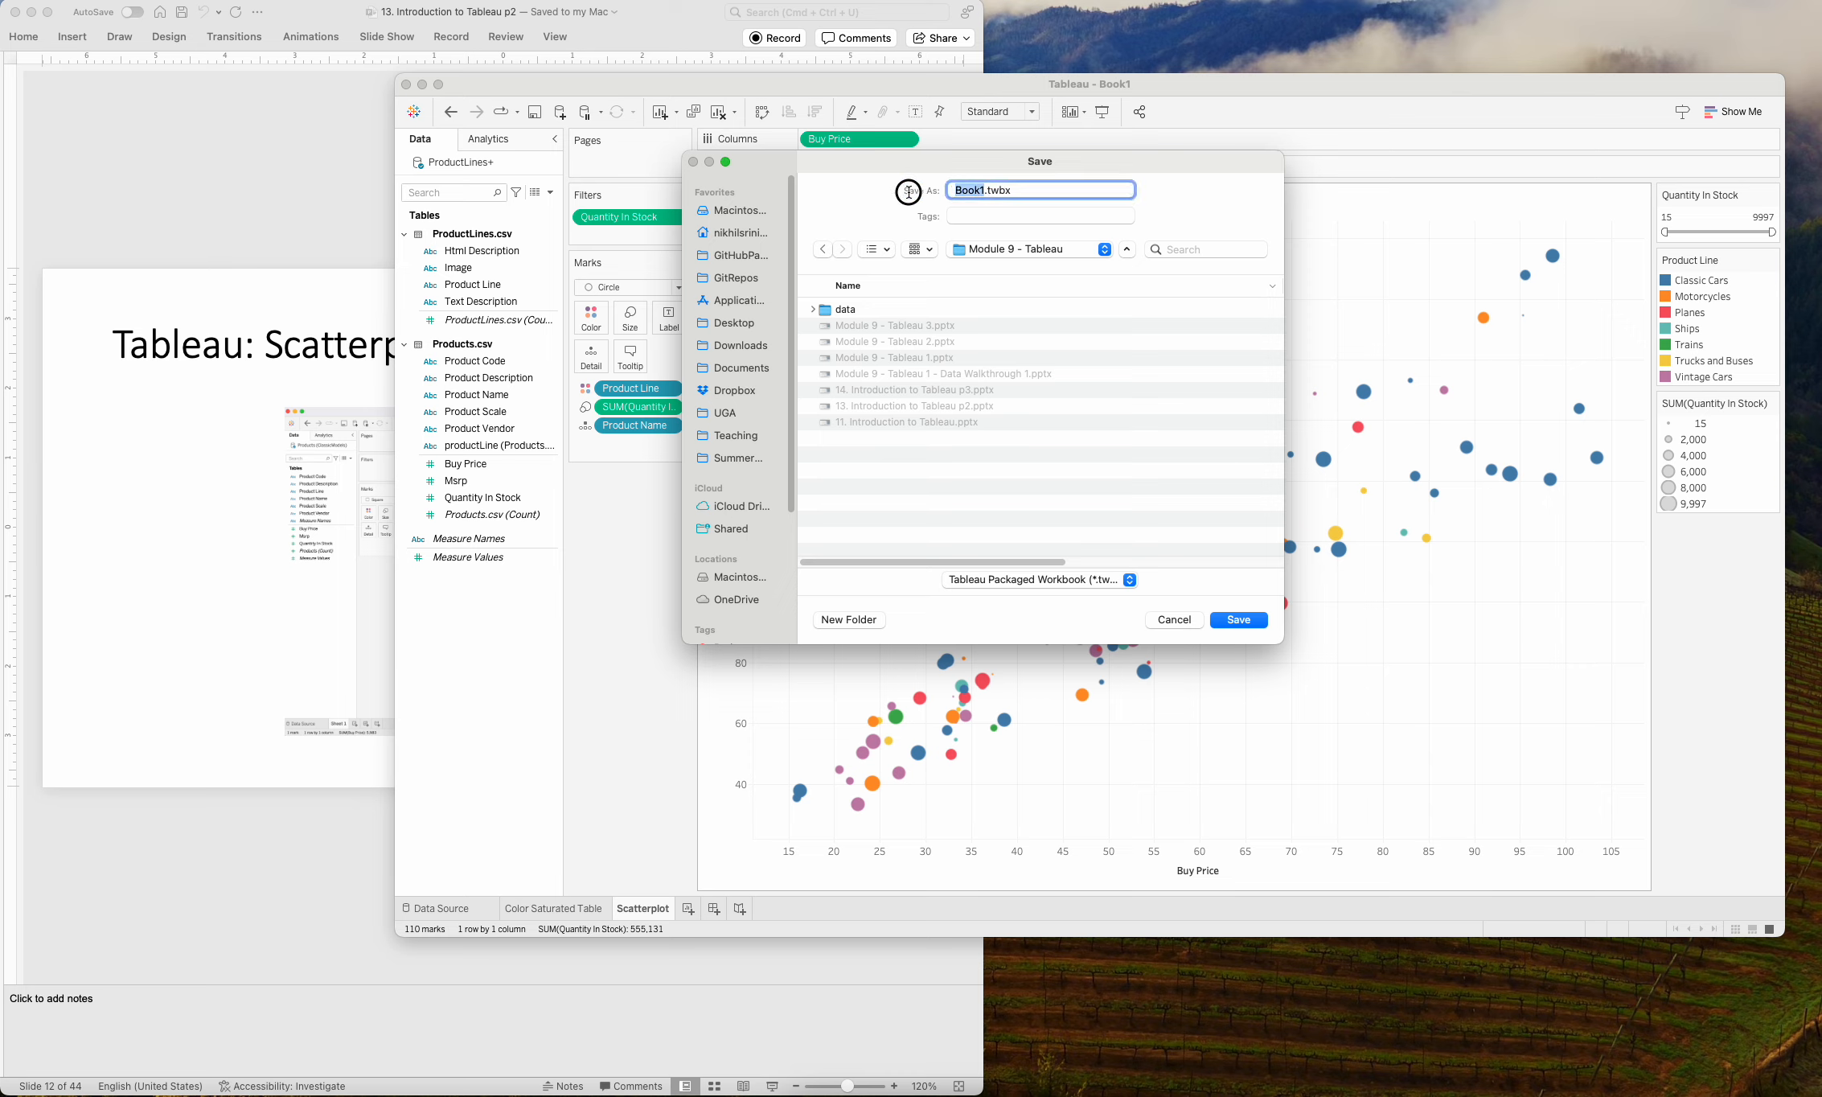
{"action": "type", "text": "AdvancedViz"}
{"action": "key", "text": "Return"}
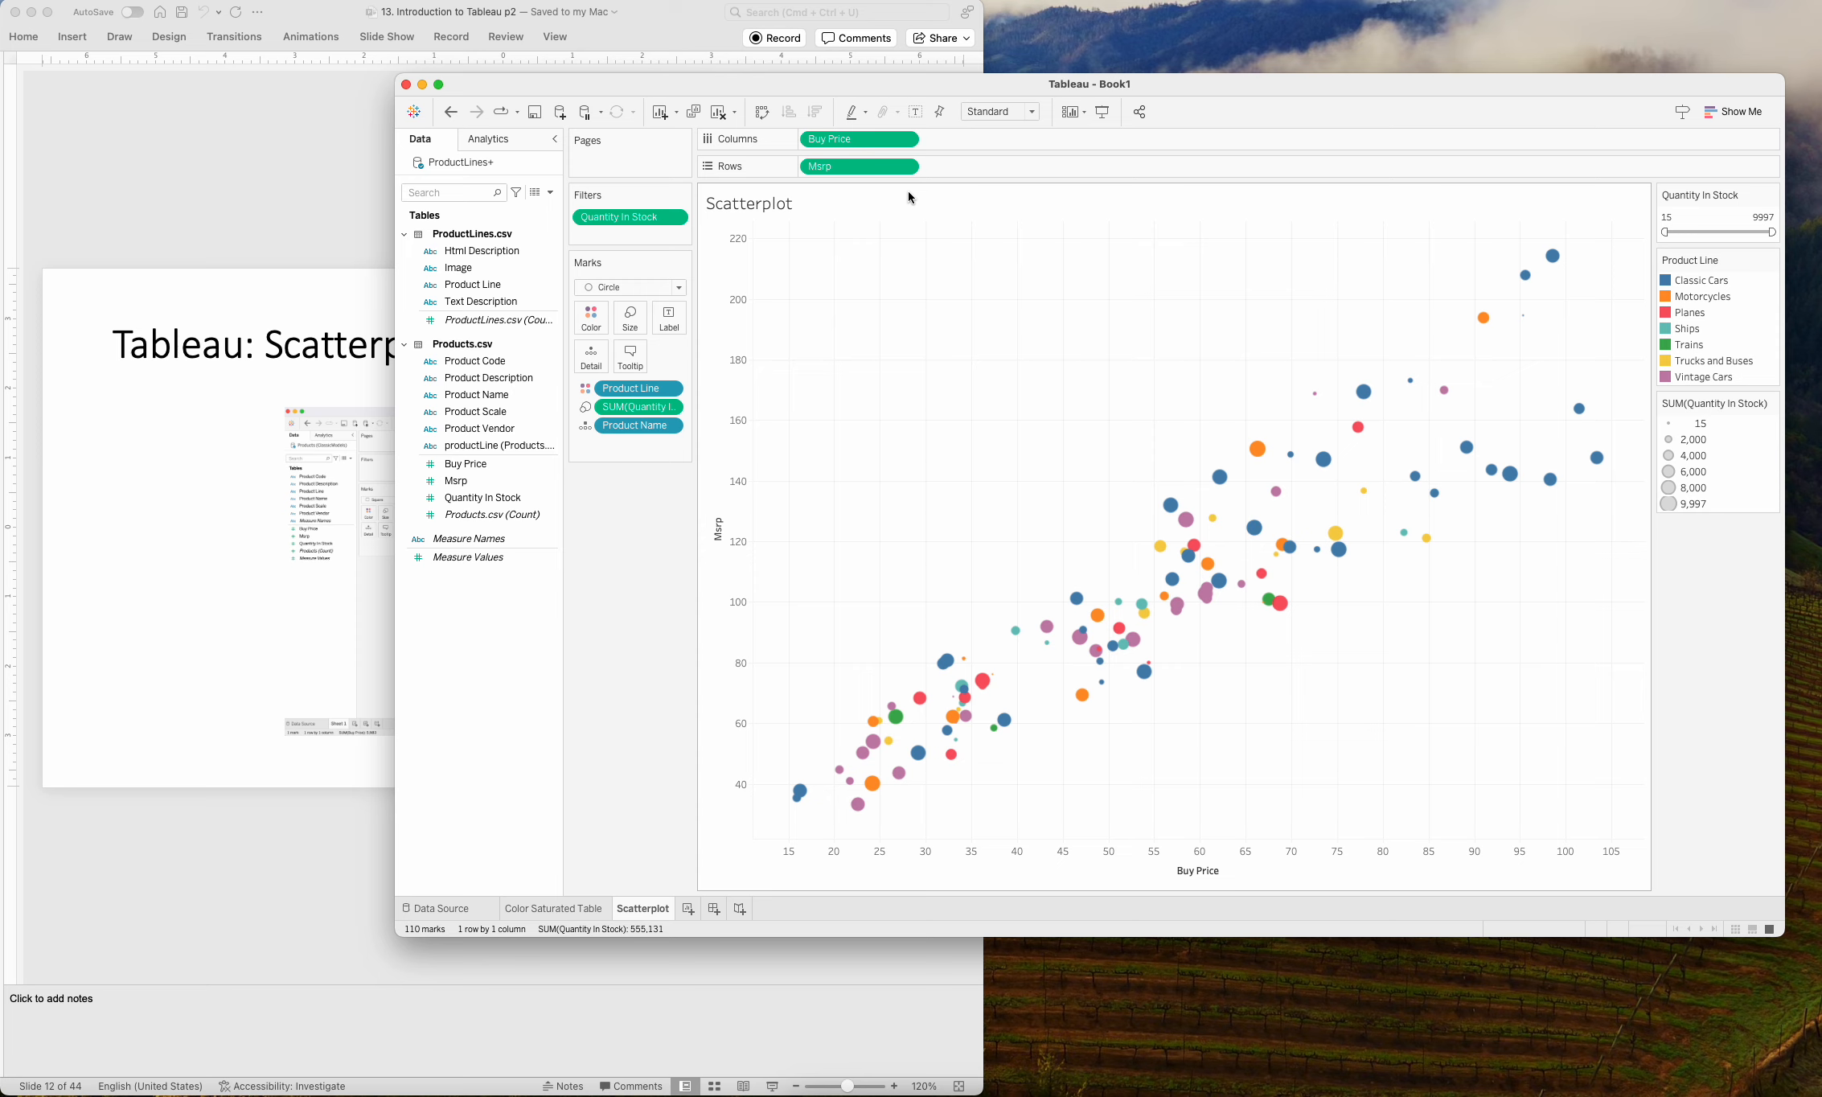
Switch to PowerPoint and go through the slides from the scatterplot example to the multi-line Tableau: Lines example on slide 18.
{"action": "left_click", "coordinate": [327, 886]}
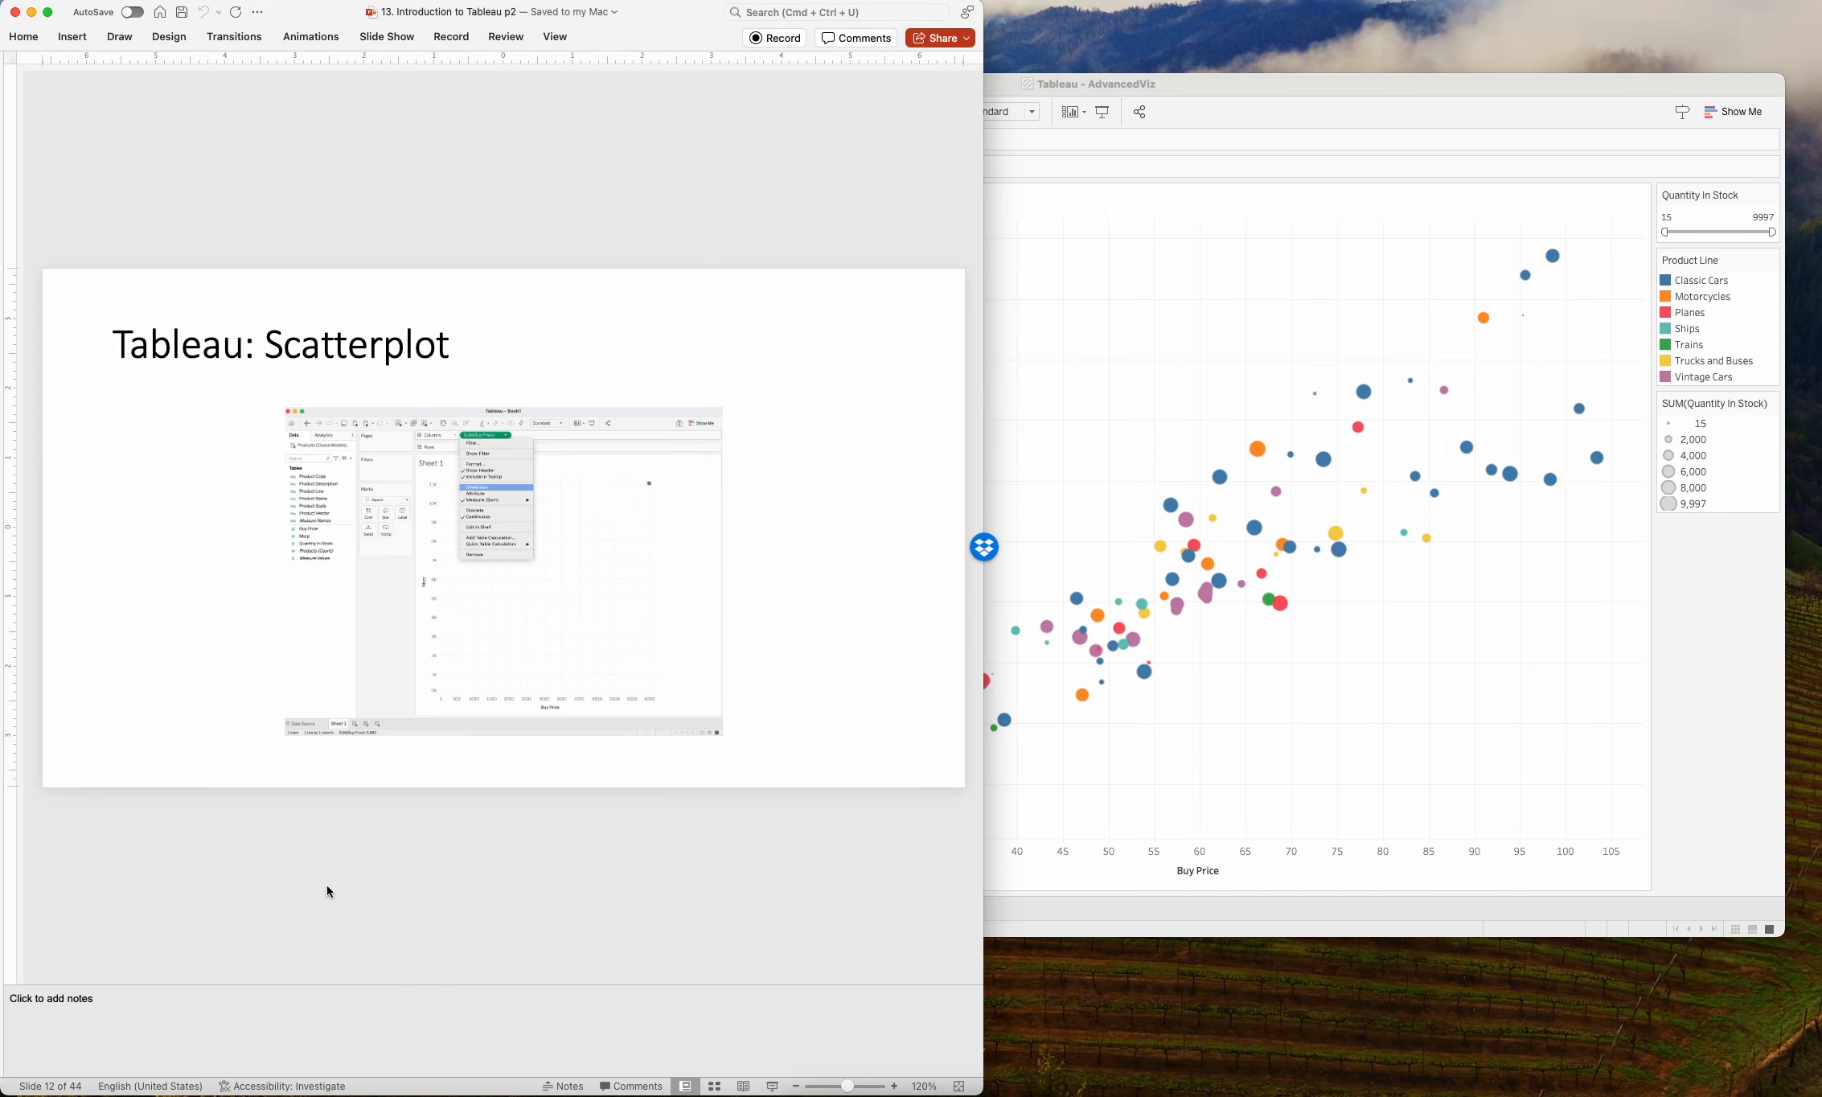
{"action": "key", "text": "Down"}
{"action": "key", "text": "Down"}
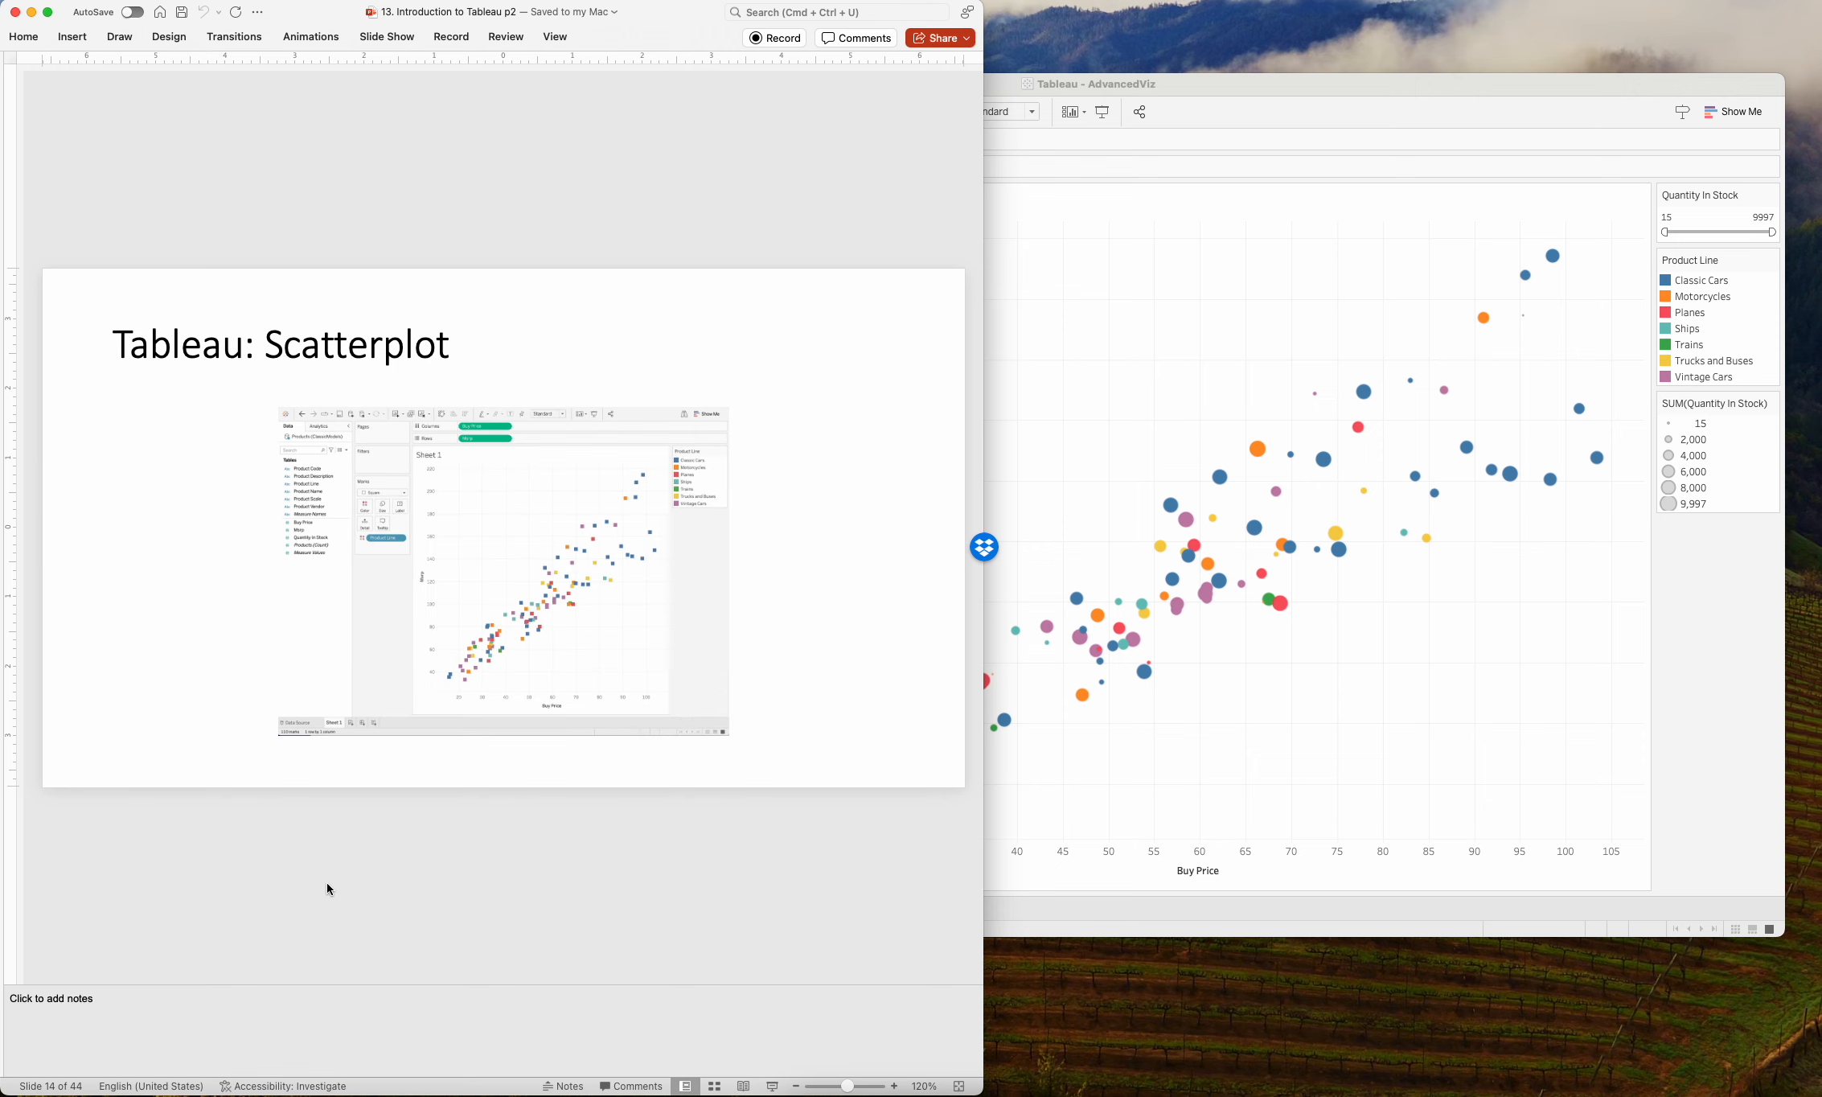
{"action": "key", "text": "Down"}
{"action": "key", "text": "Down"}
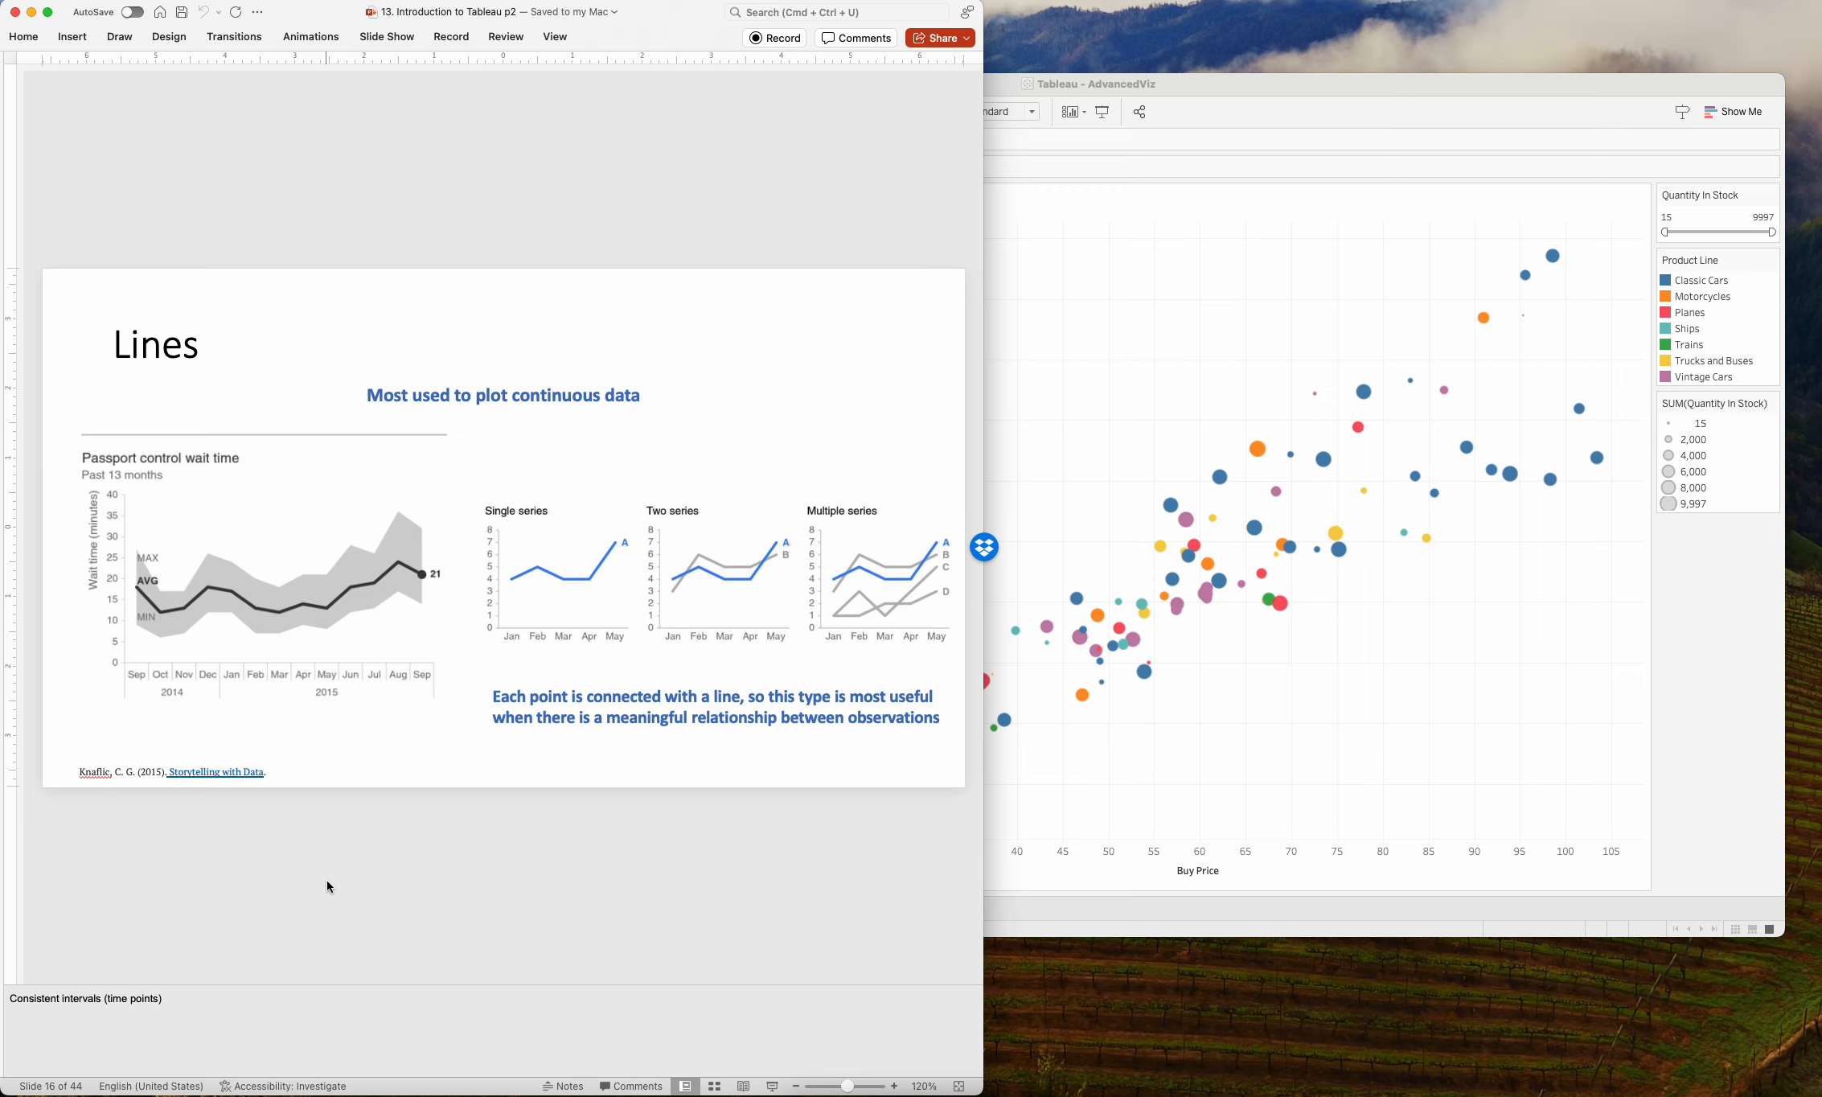
{"action": "key", "text": "Down"}
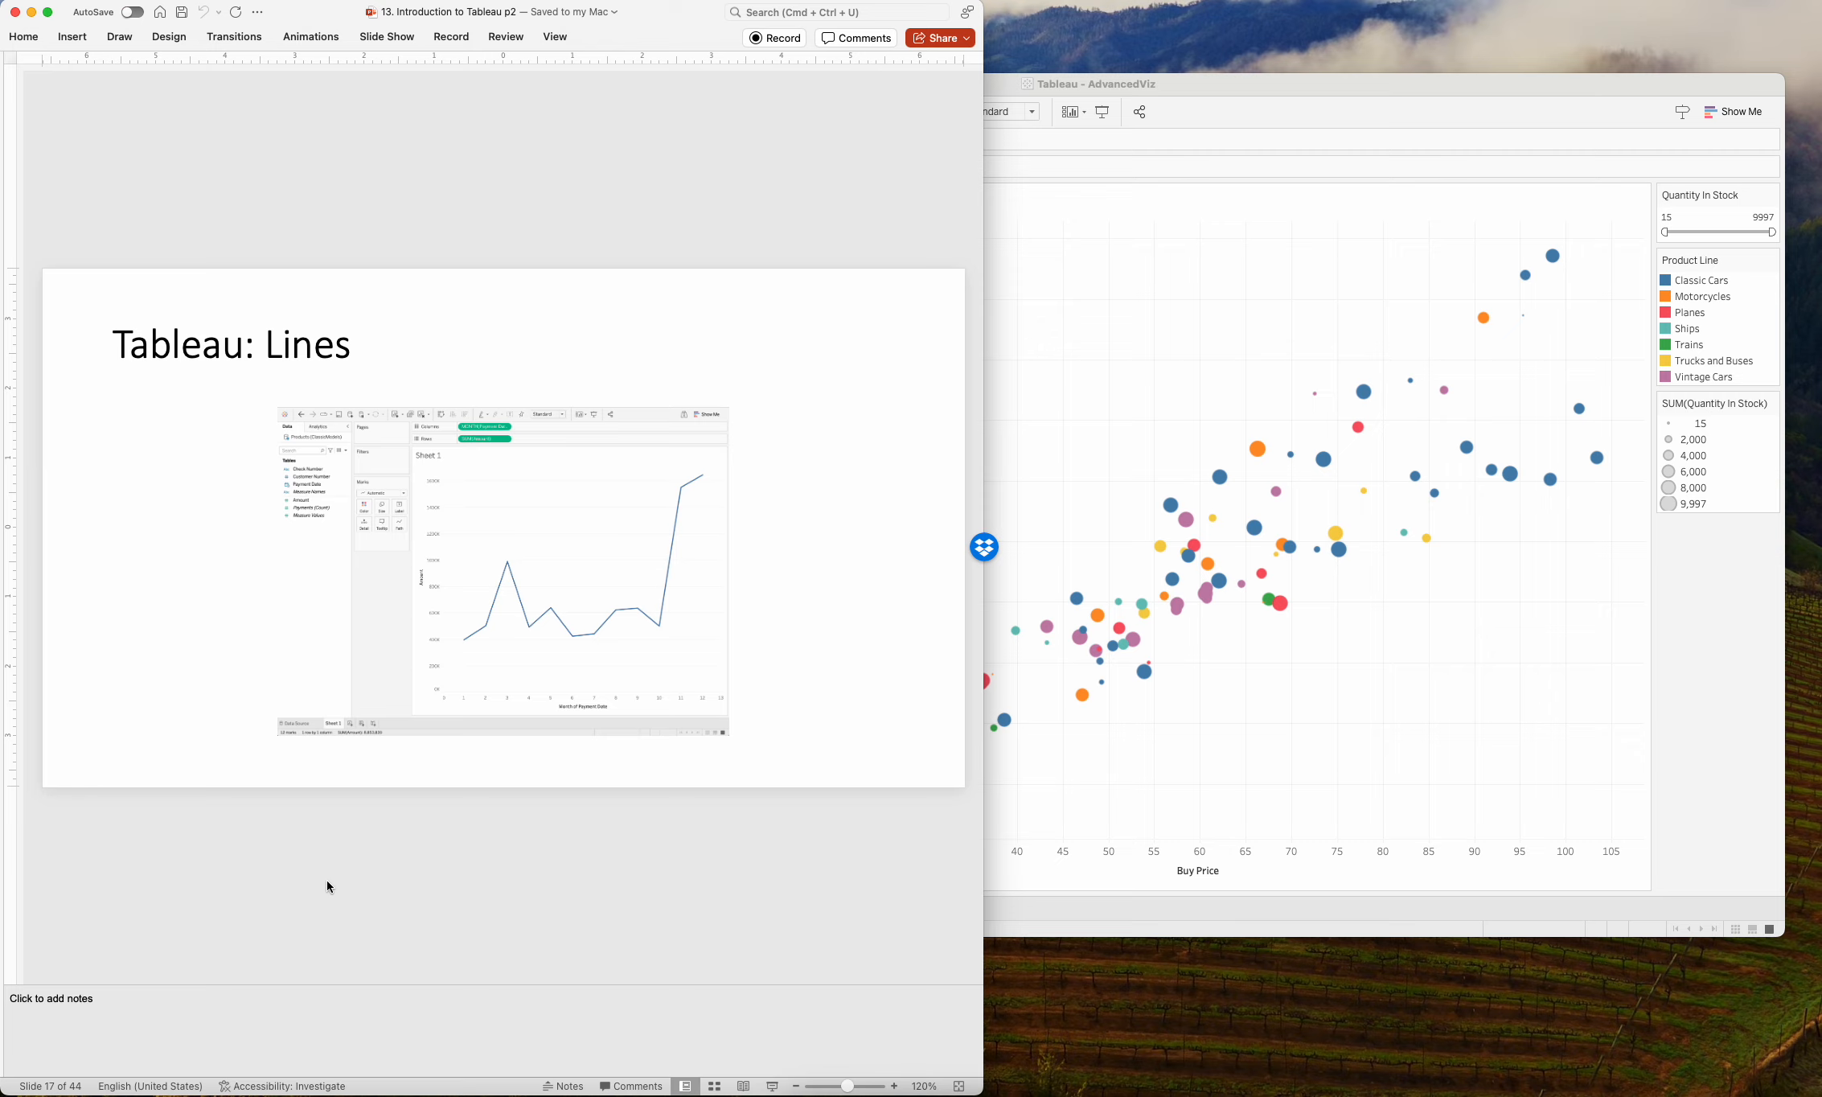
{"action": "key", "text": "Down"}
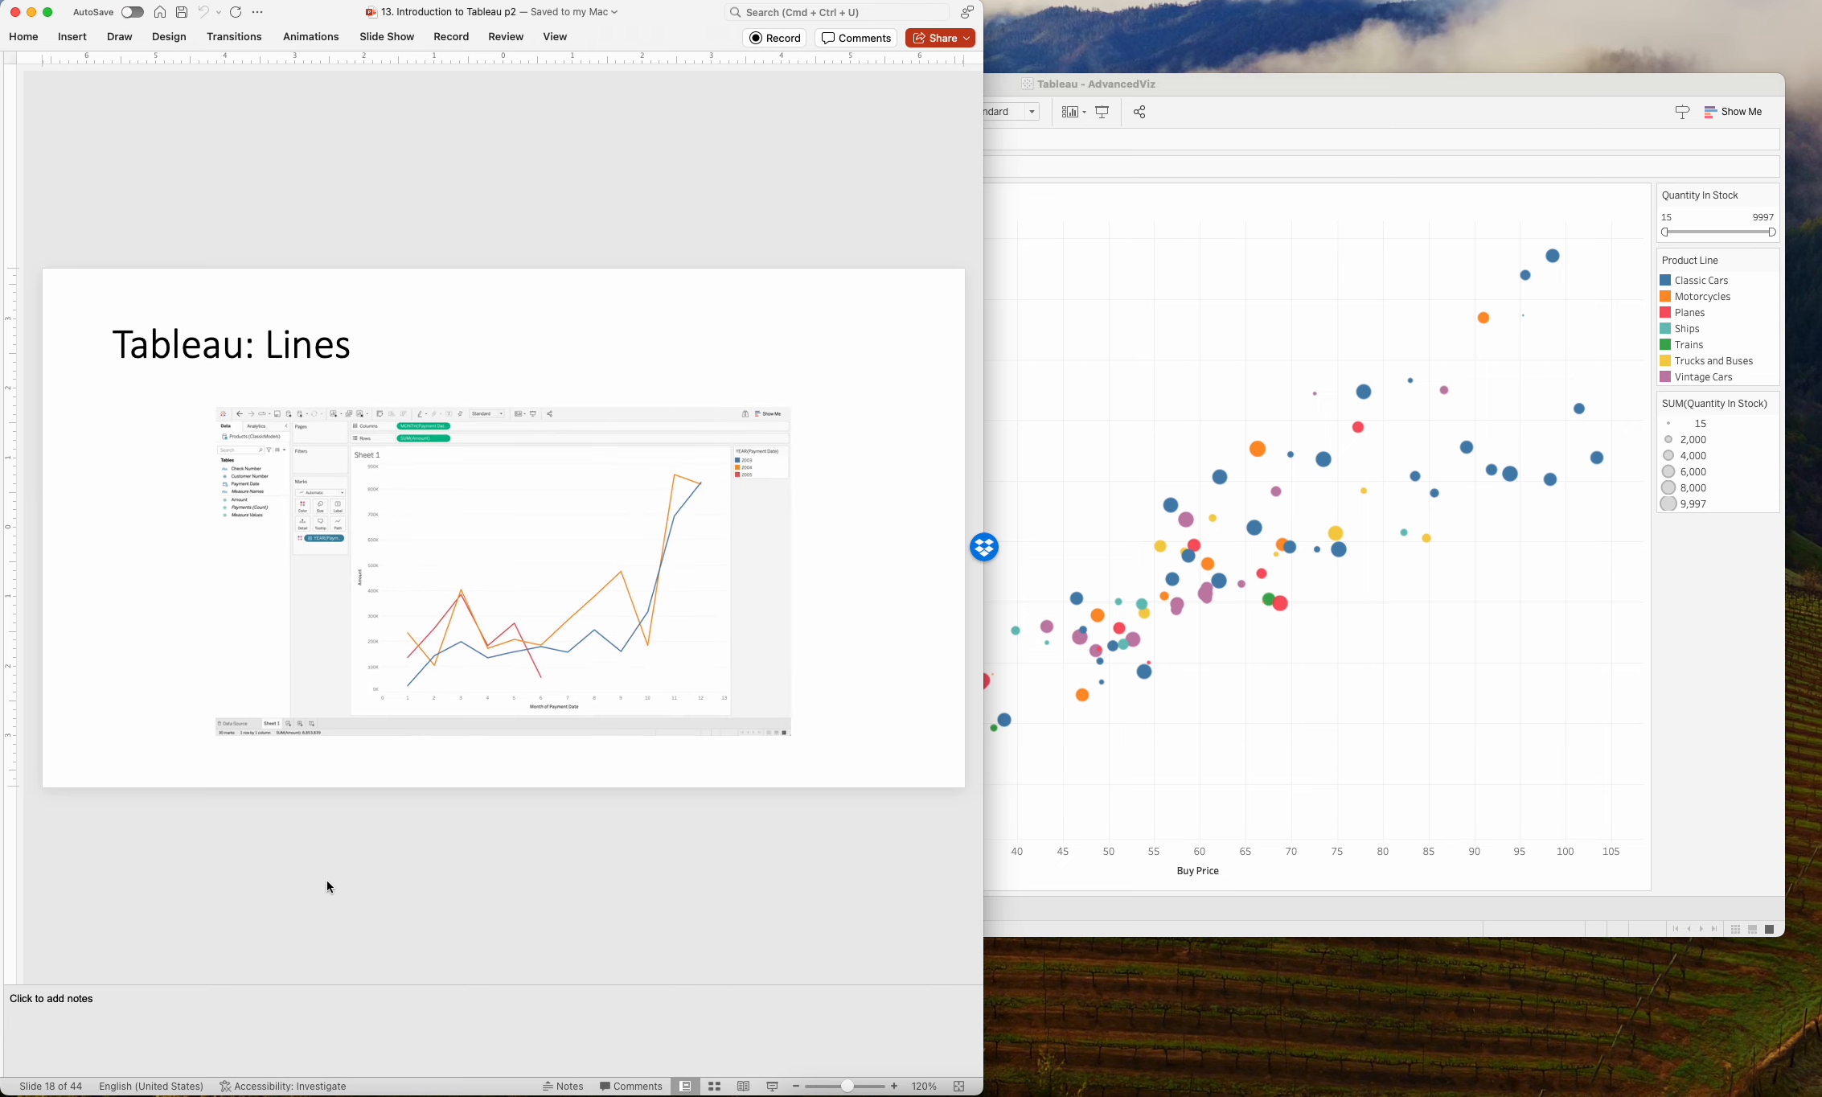
Return to Tableau and extend the data source after Products.csv with OrderDetails.csv, Orders.csv, Customers.csv and Payments.csv, related in a chain.
{"action": "left_click", "coordinate": [1545, 795]}
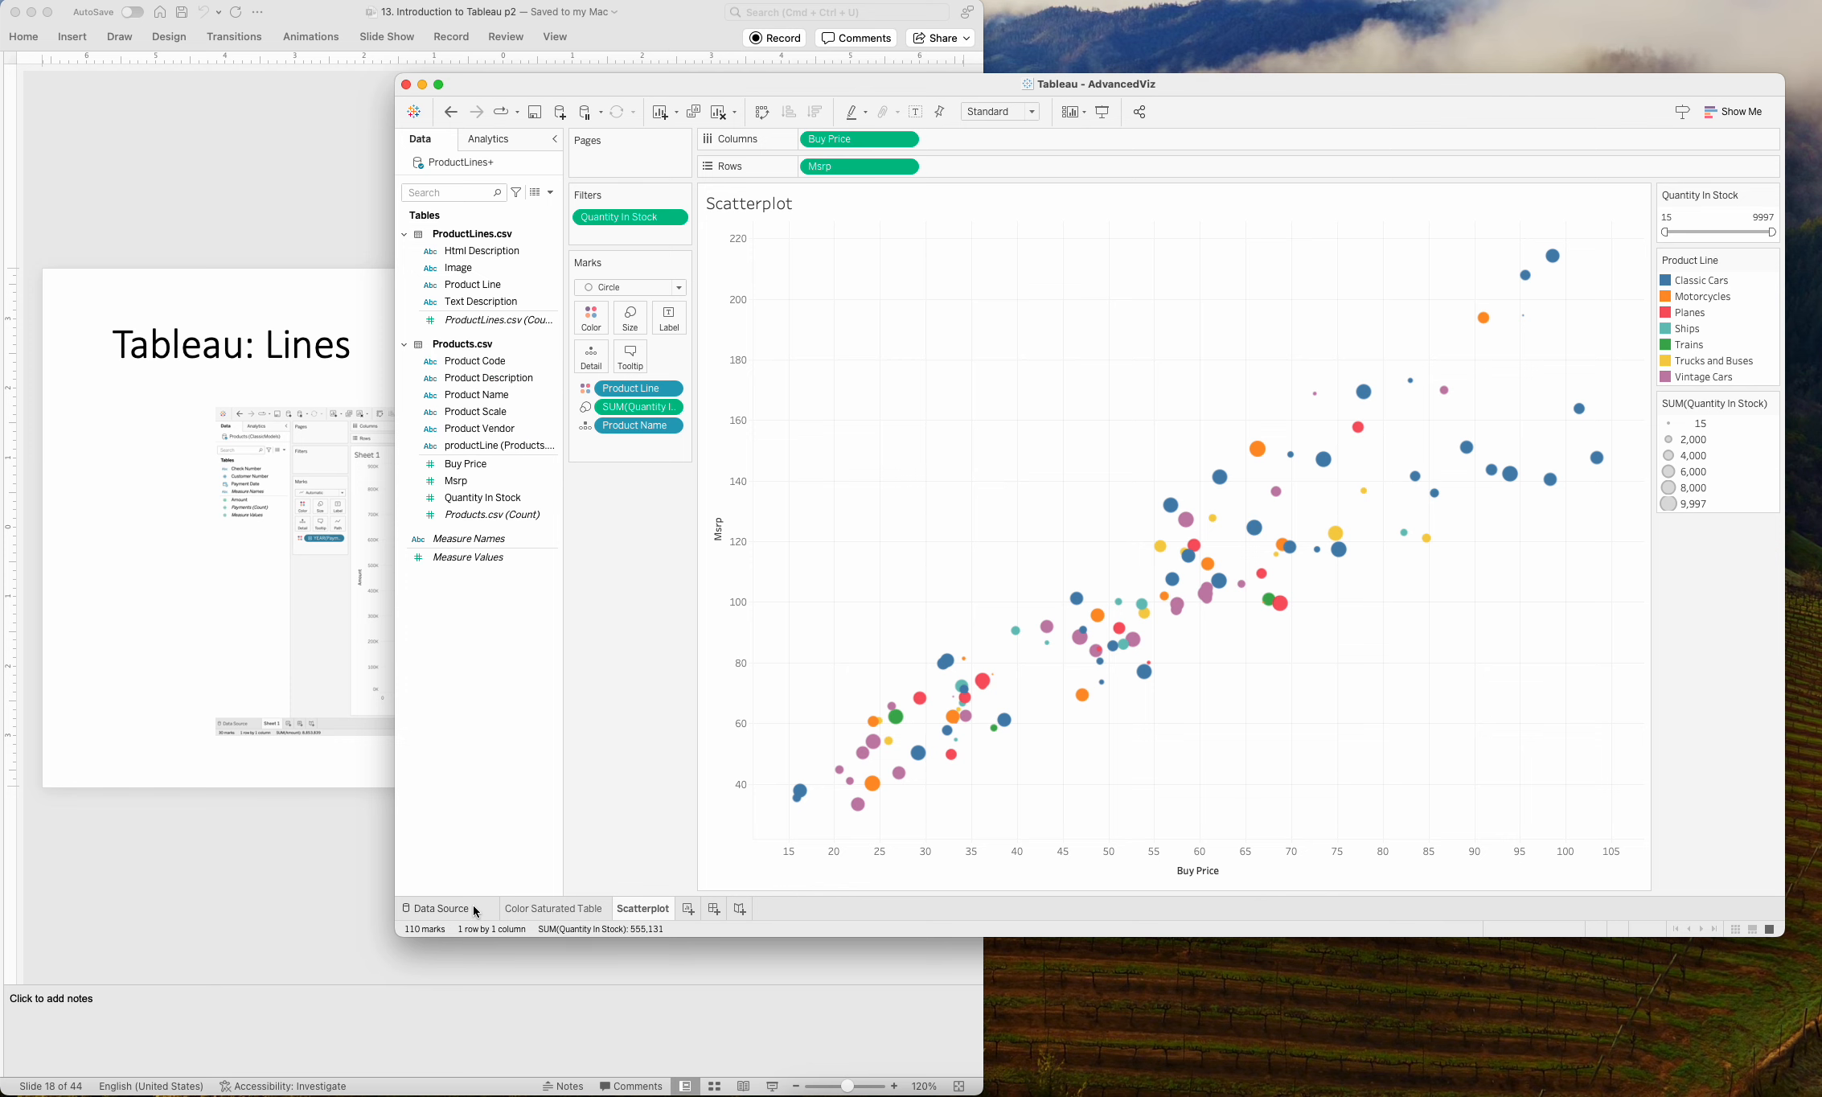
{"action": "left_click", "coordinate": [444, 907]}
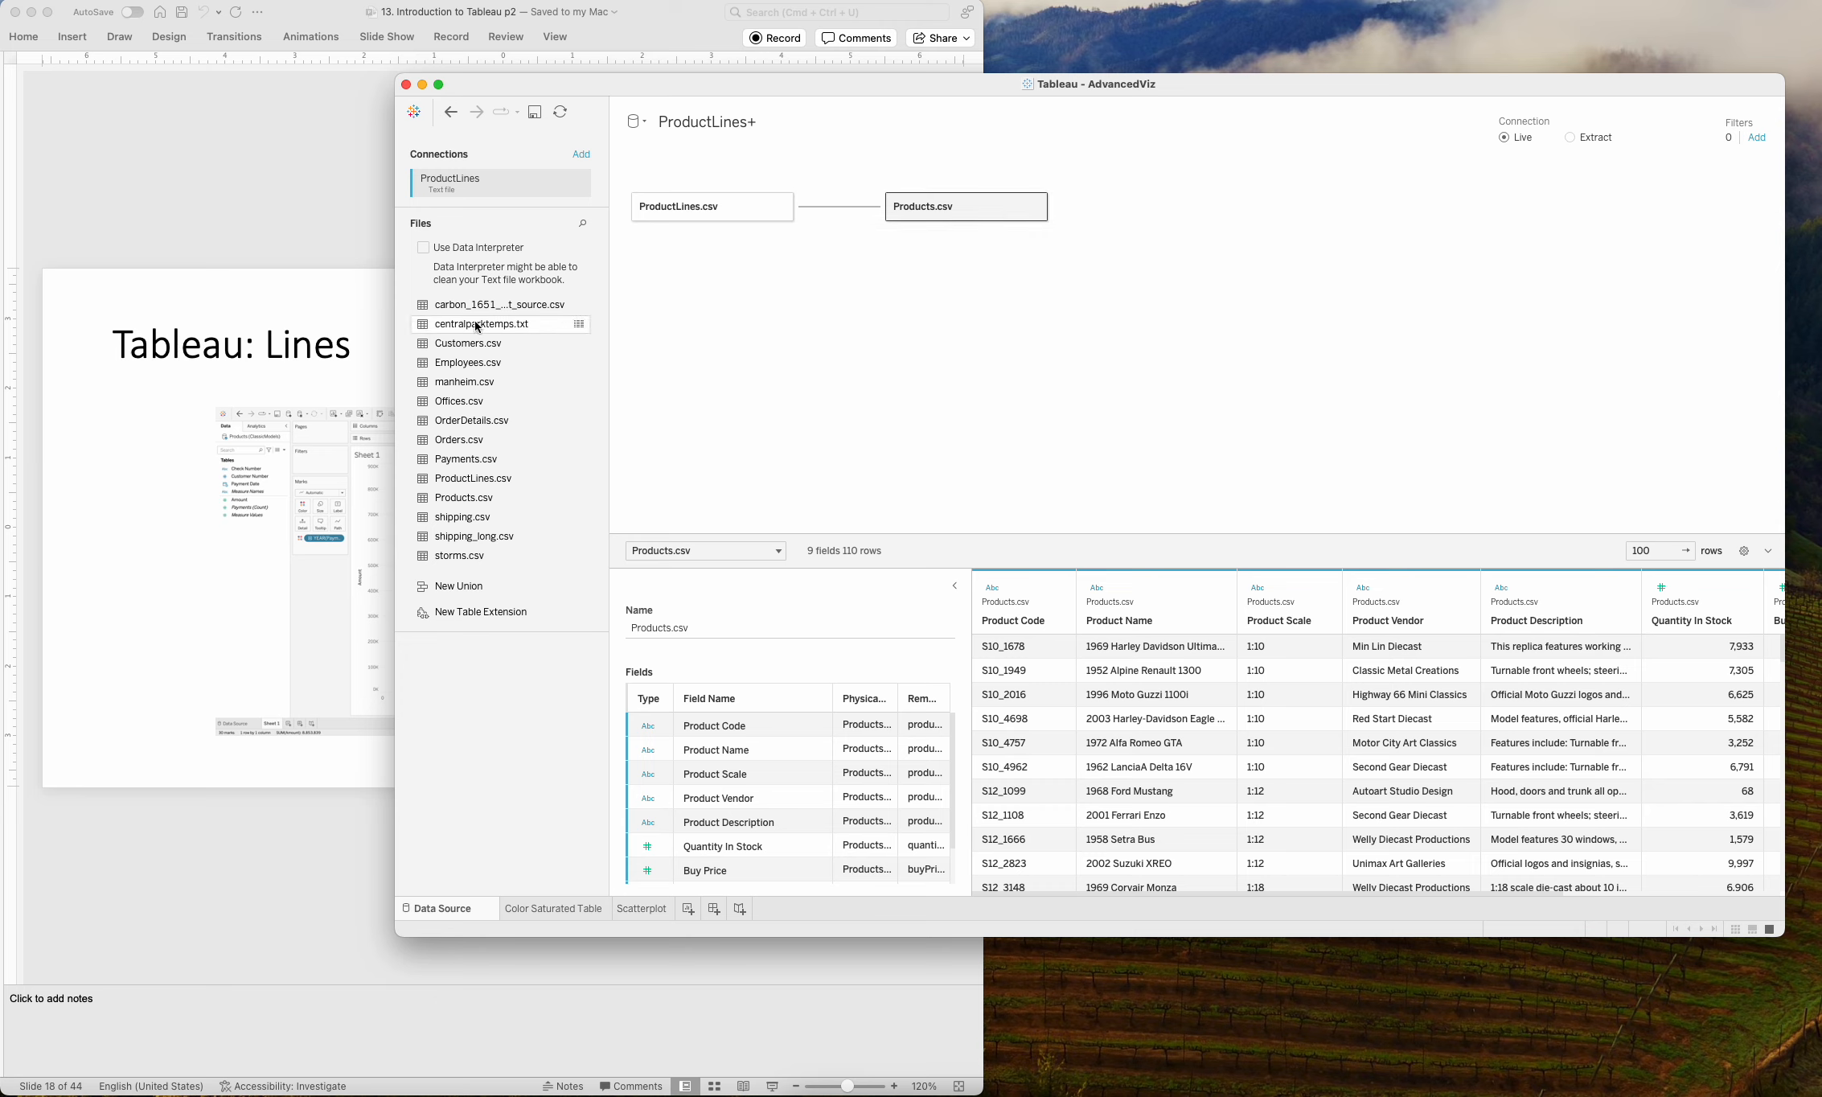
{"action": "left_click_drag", "start_coordinate": [464, 420], "coordinate": [1122, 265]}
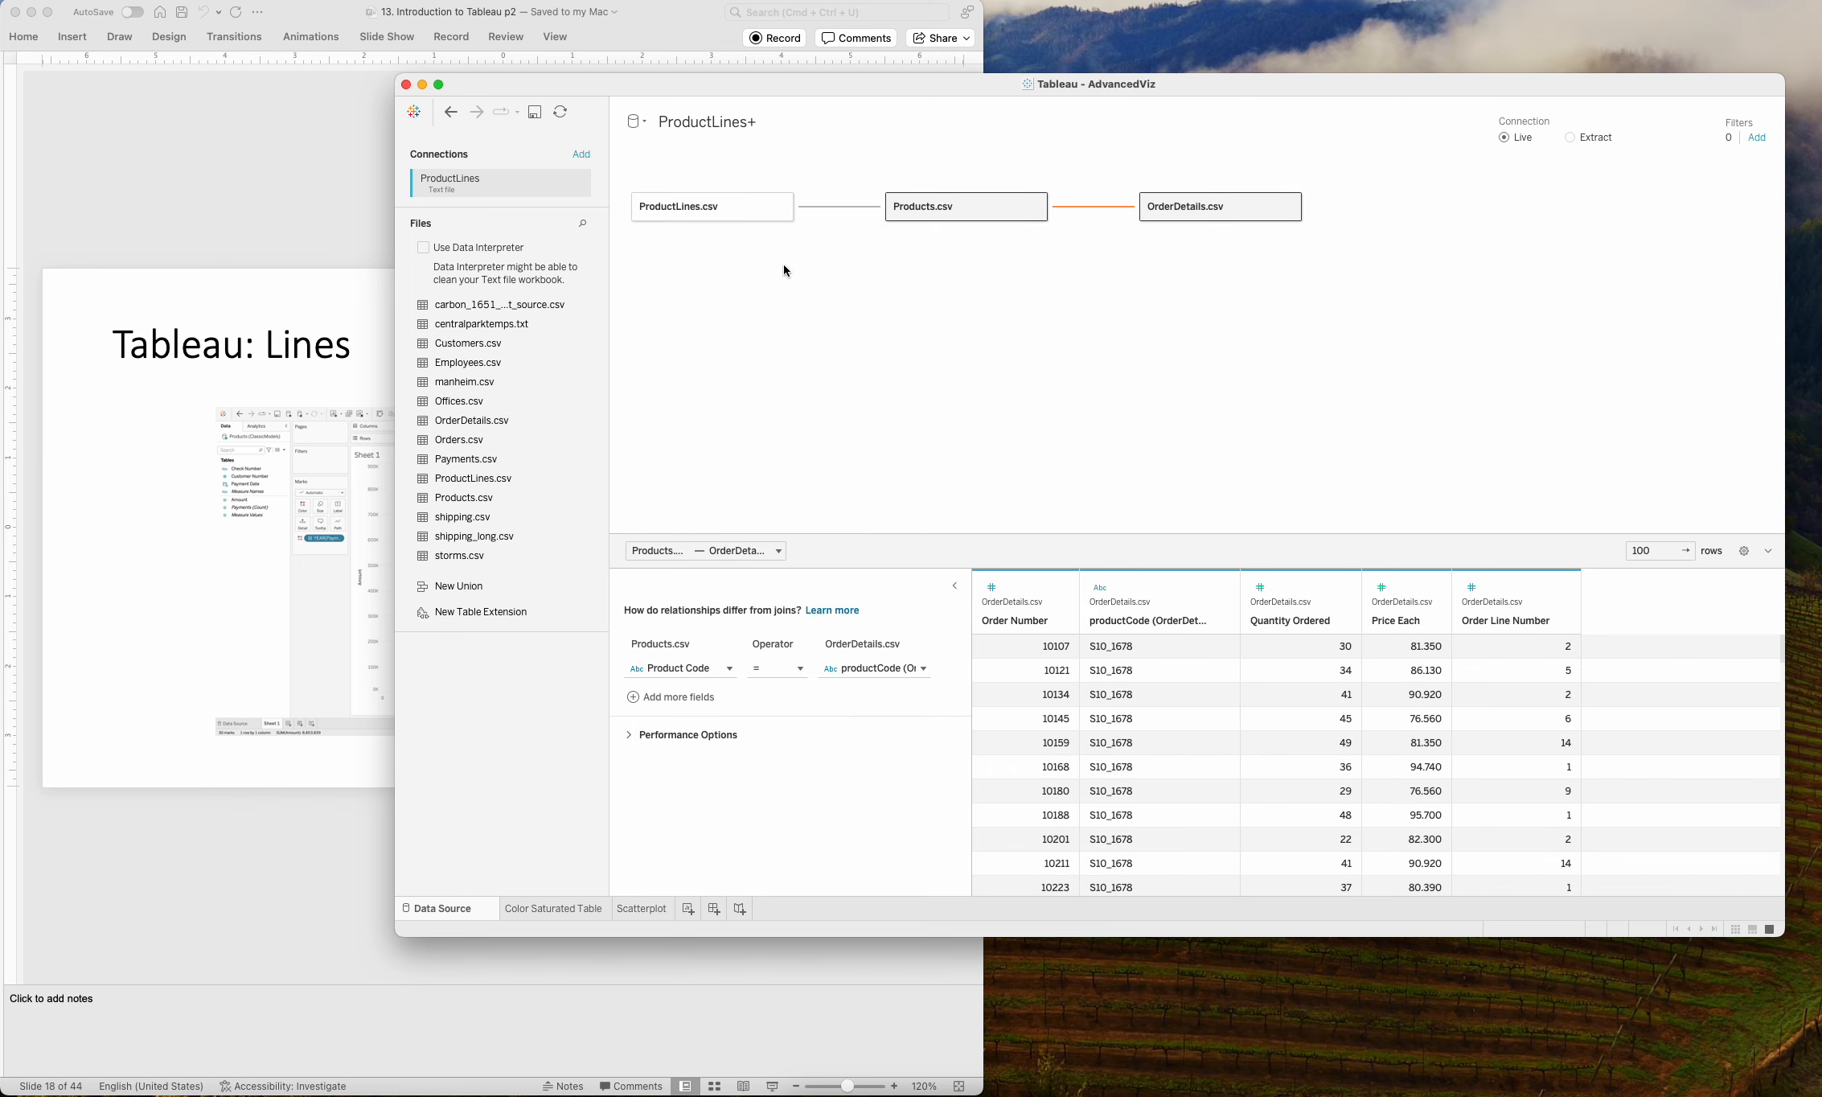
{"action": "left_click_drag", "start_coordinate": [458, 439], "coordinate": [1432, 264]}
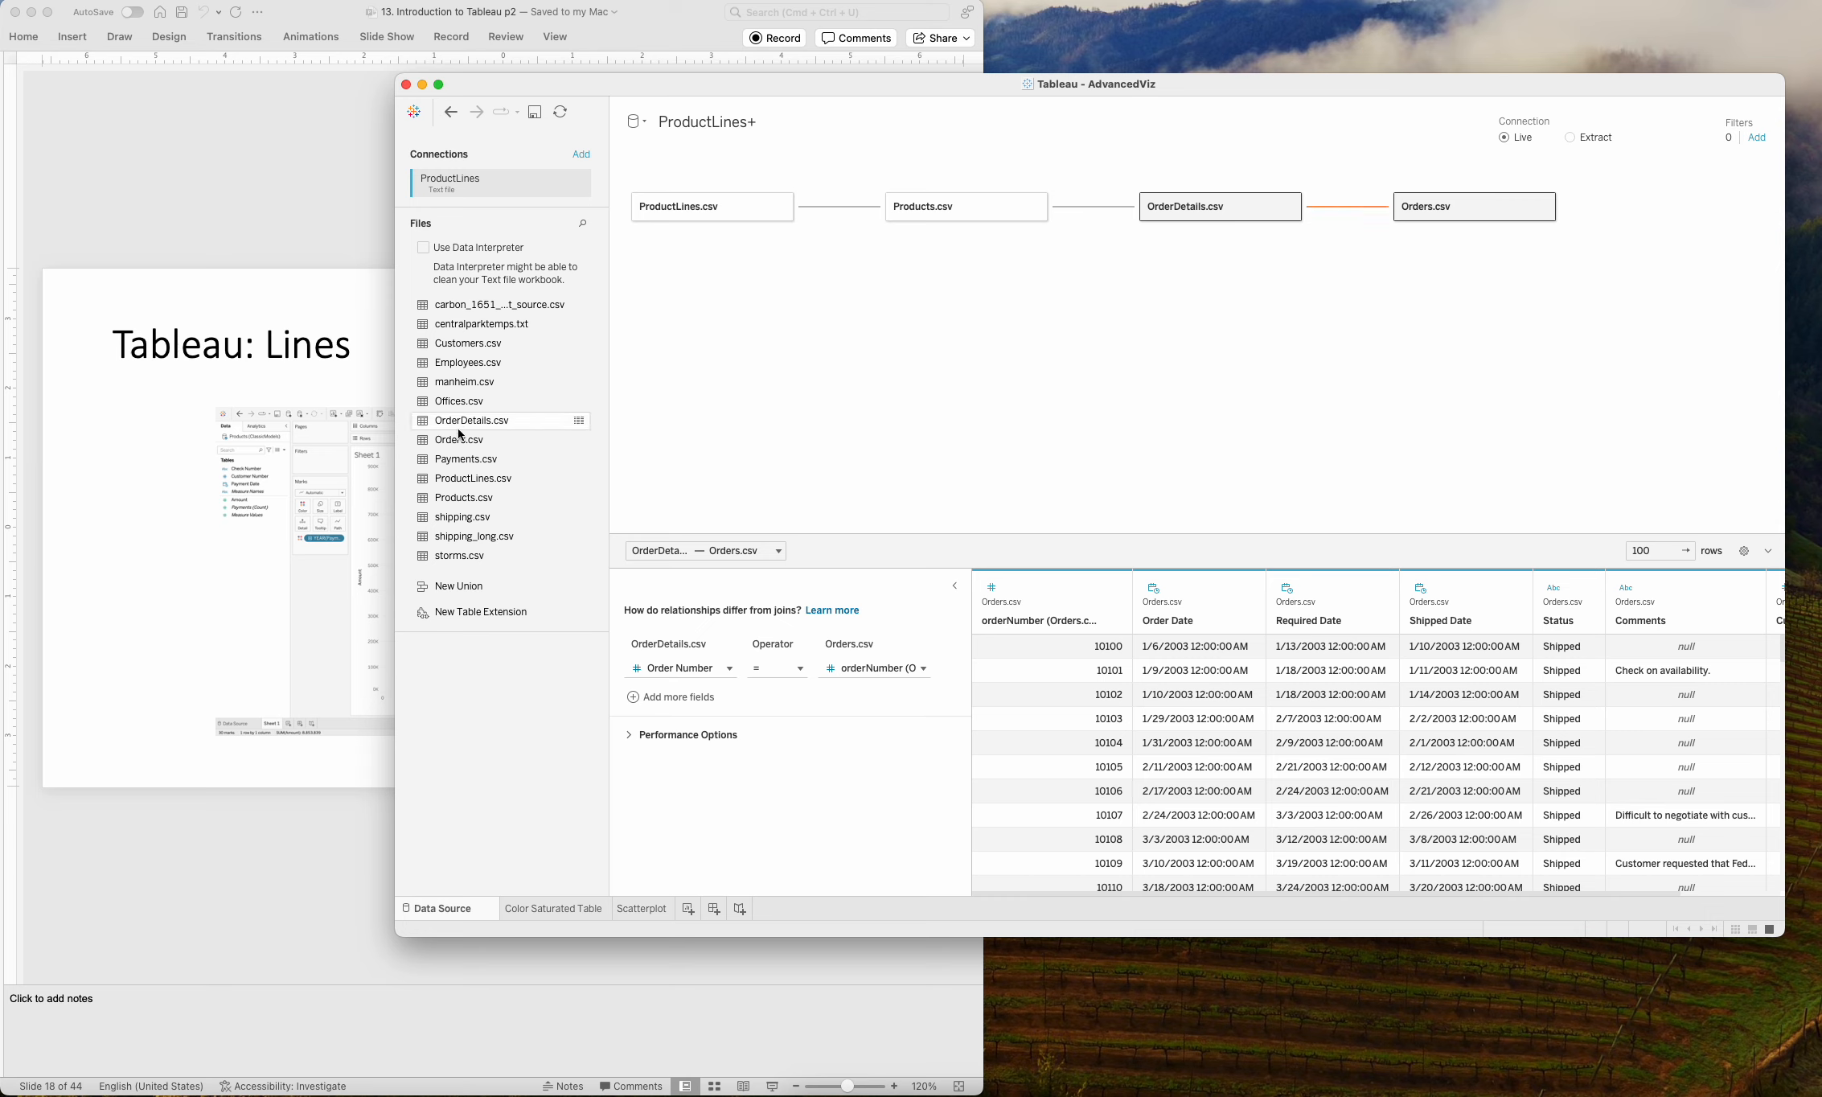
{"action": "left_click_drag", "start_coordinate": [469, 344], "coordinate": [1538, 296]}
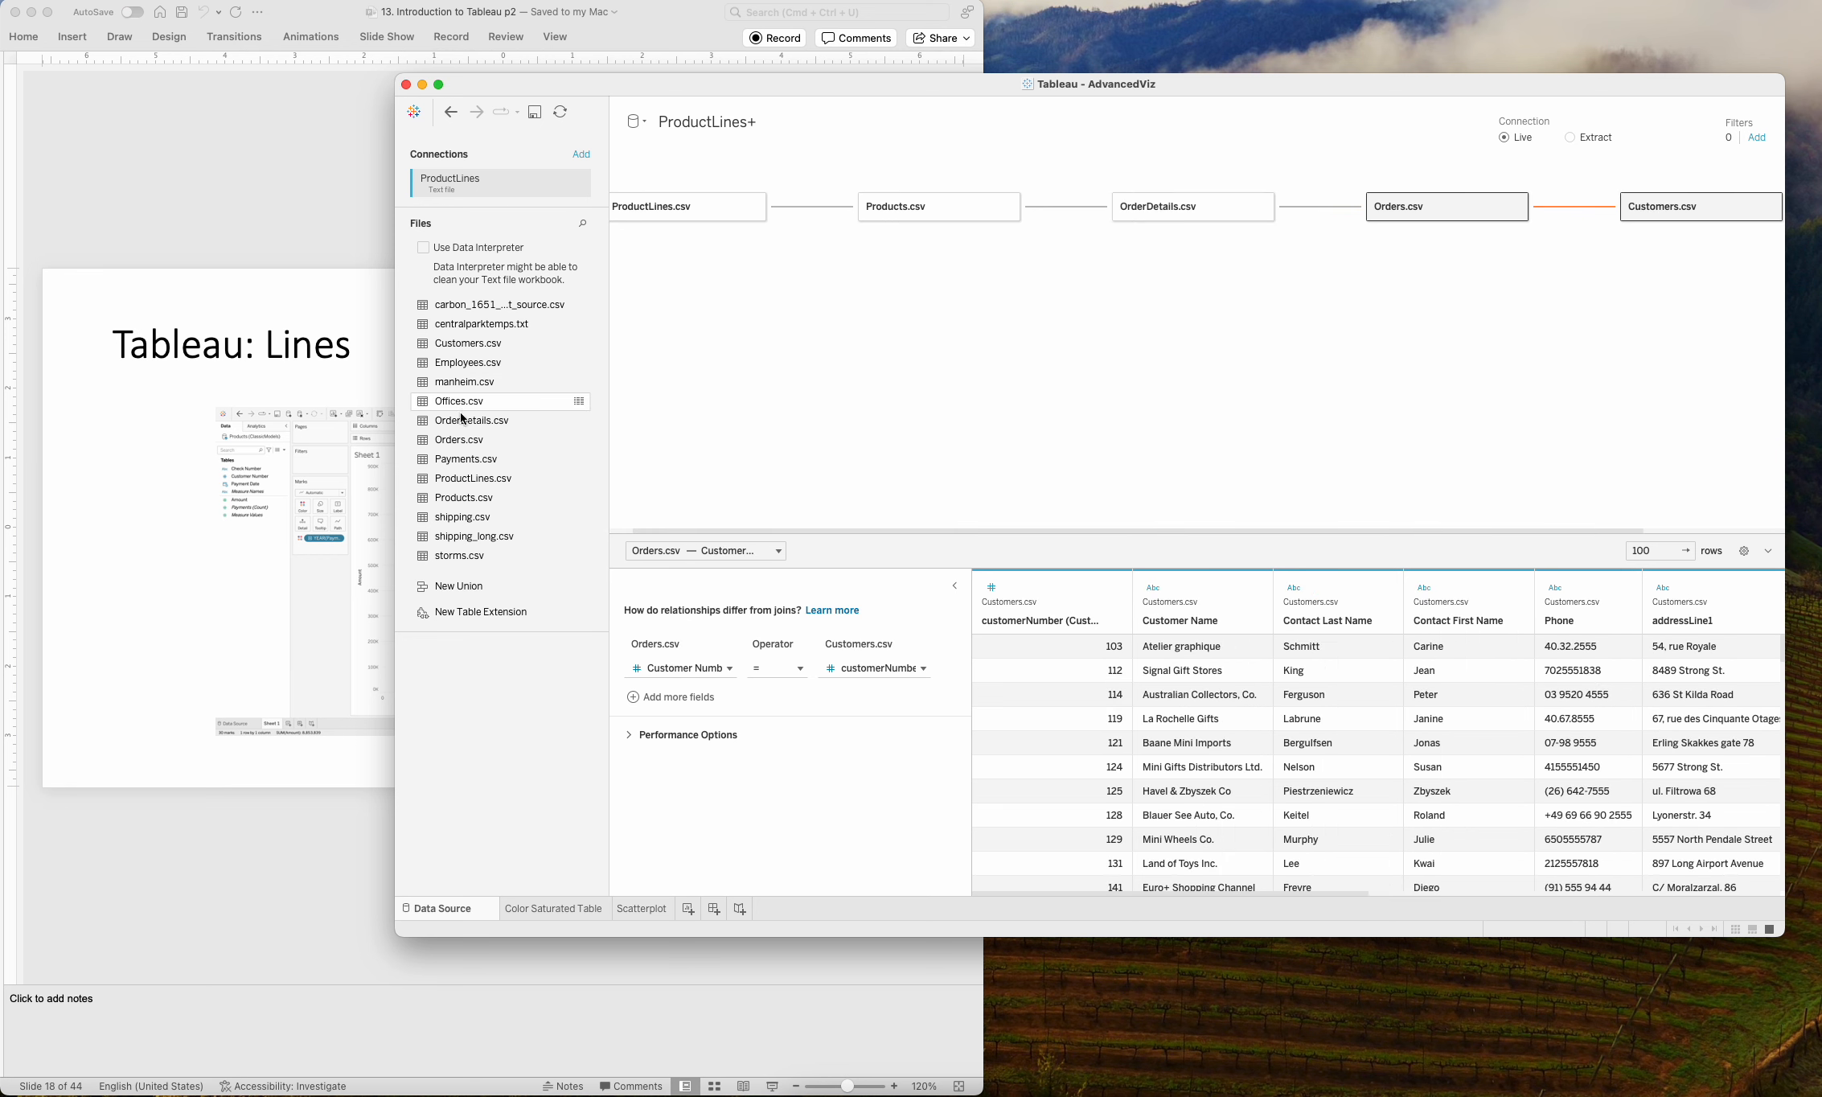
{"action": "left_click_drag", "start_coordinate": [466, 458], "coordinate": [1623, 311]}
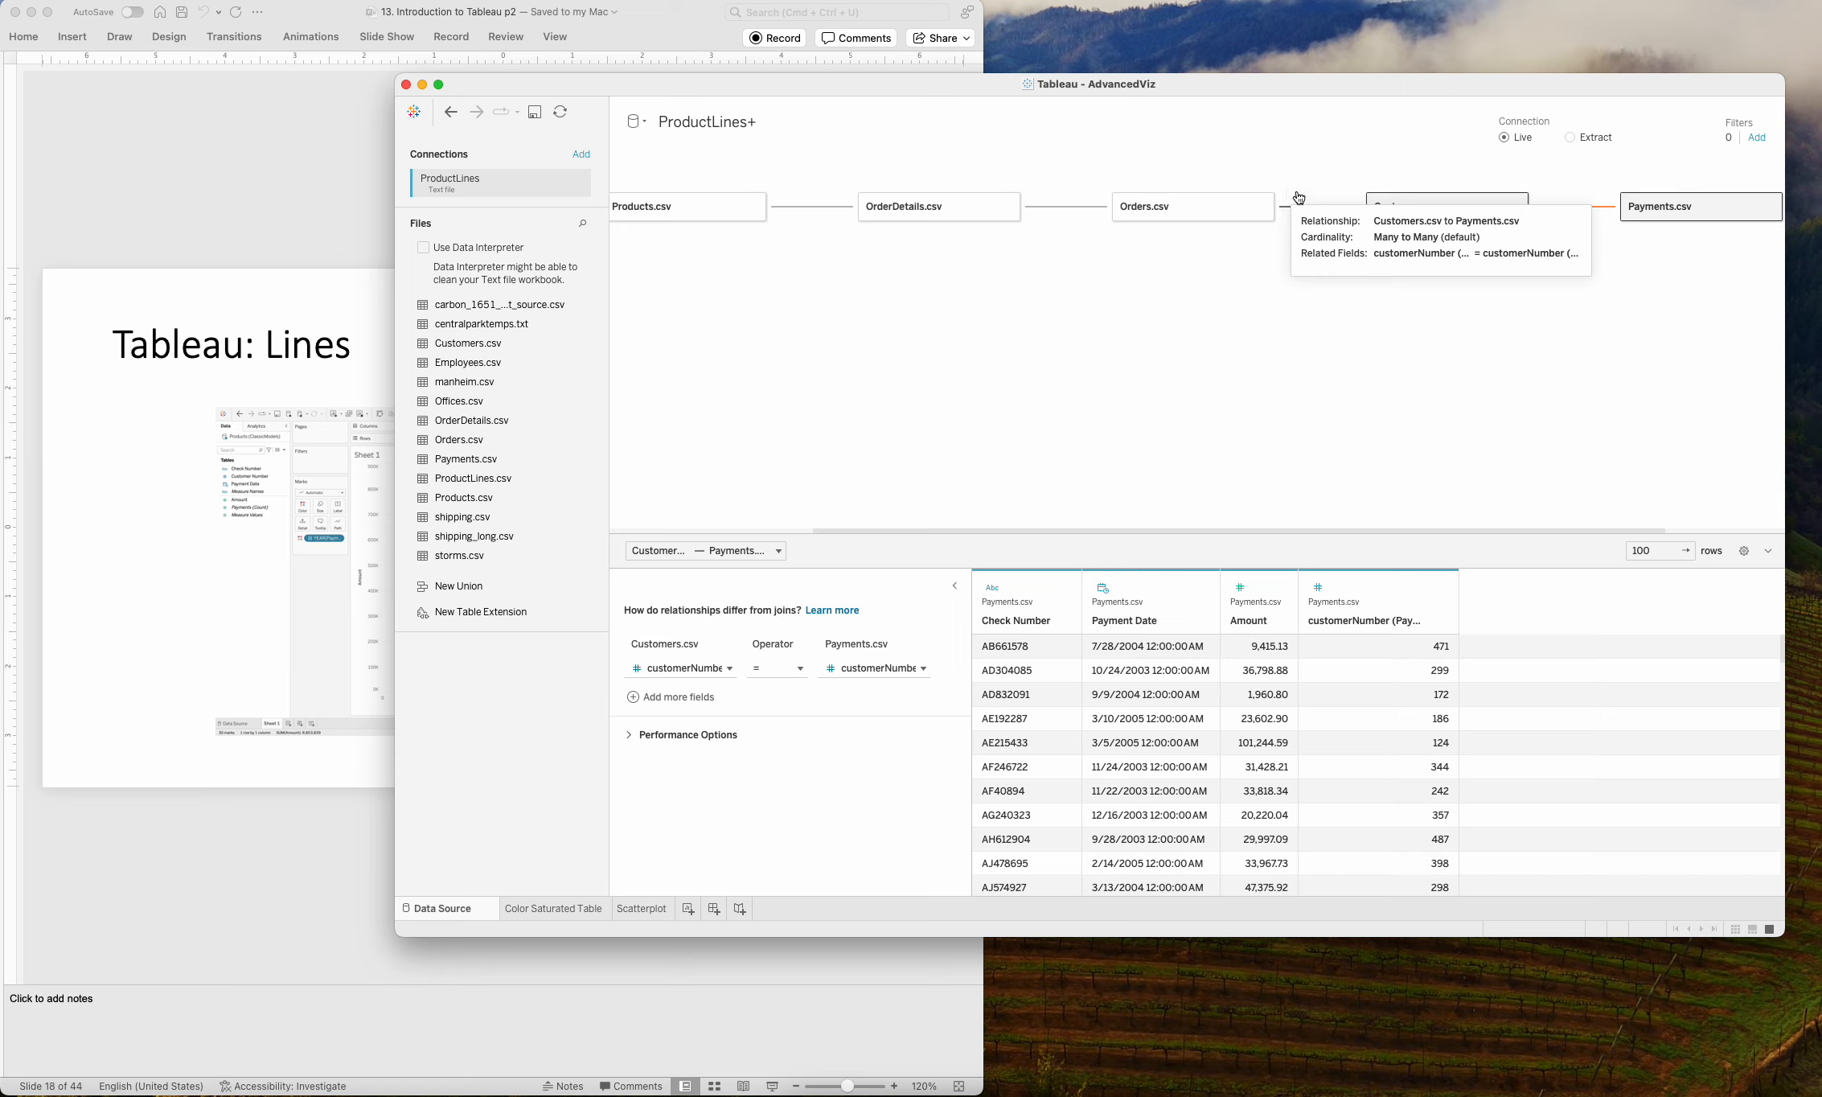
Review the matching fields of the relationships between the linked tables and the field list of Payments.csv.
{"action": "left_click", "coordinate": [1331, 208]}
{"action": "left_click", "coordinate": [1068, 207]}
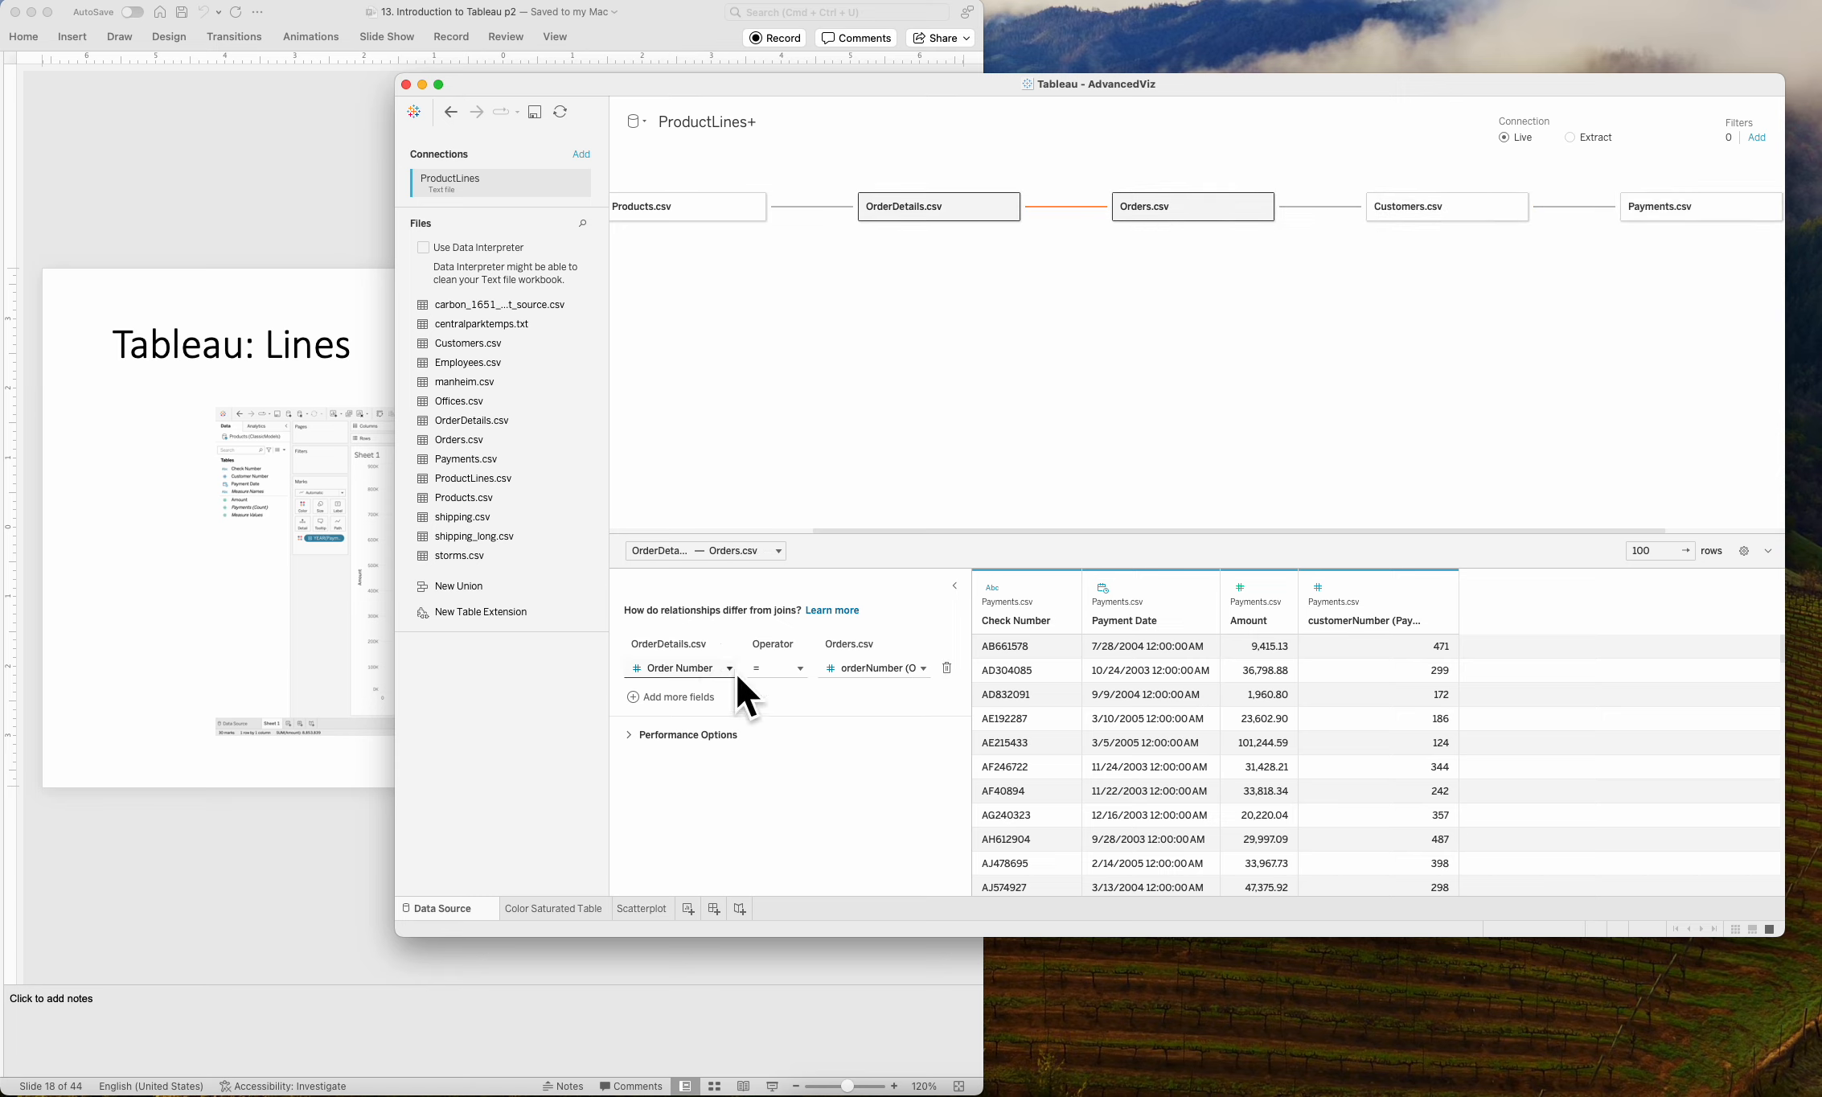
{"action": "left_click", "coordinate": [833, 207]}
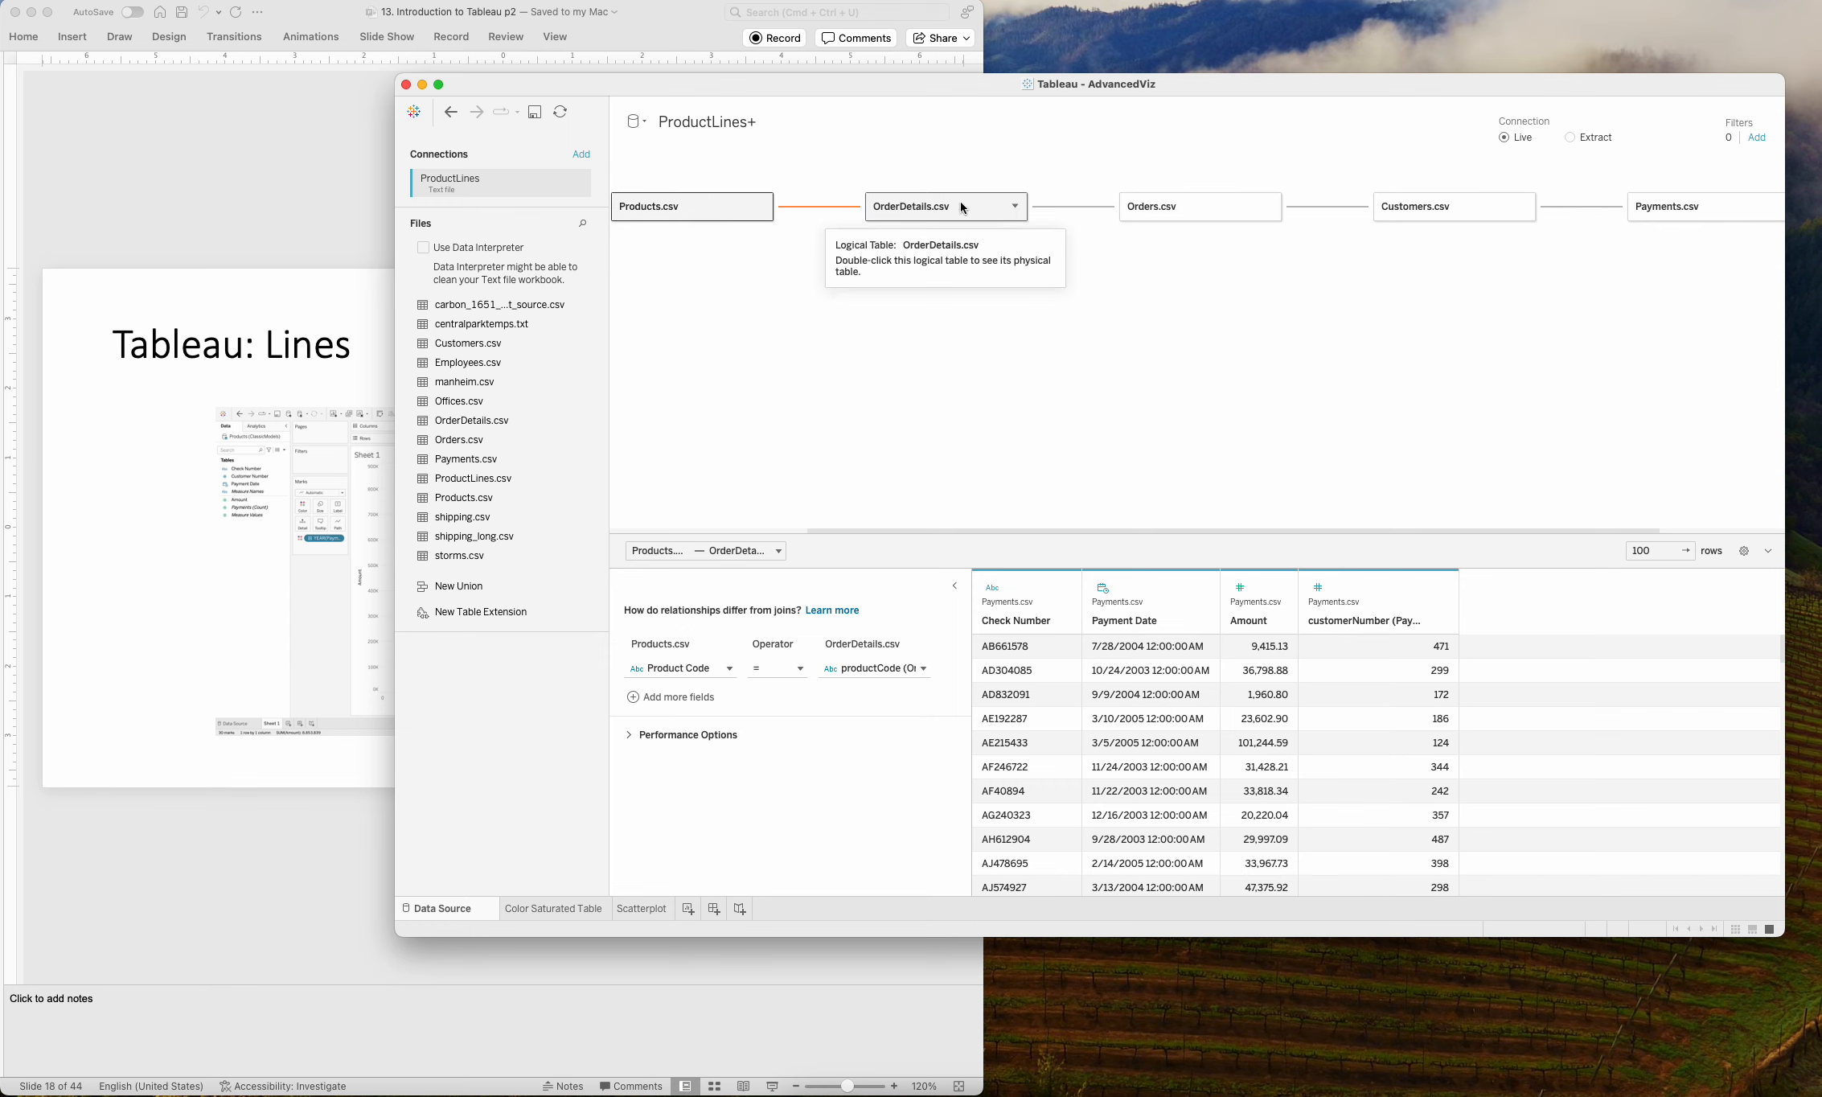
{"action": "left_click", "coordinate": [1600, 210]}
{"action": "left_click", "coordinate": [1725, 211]}
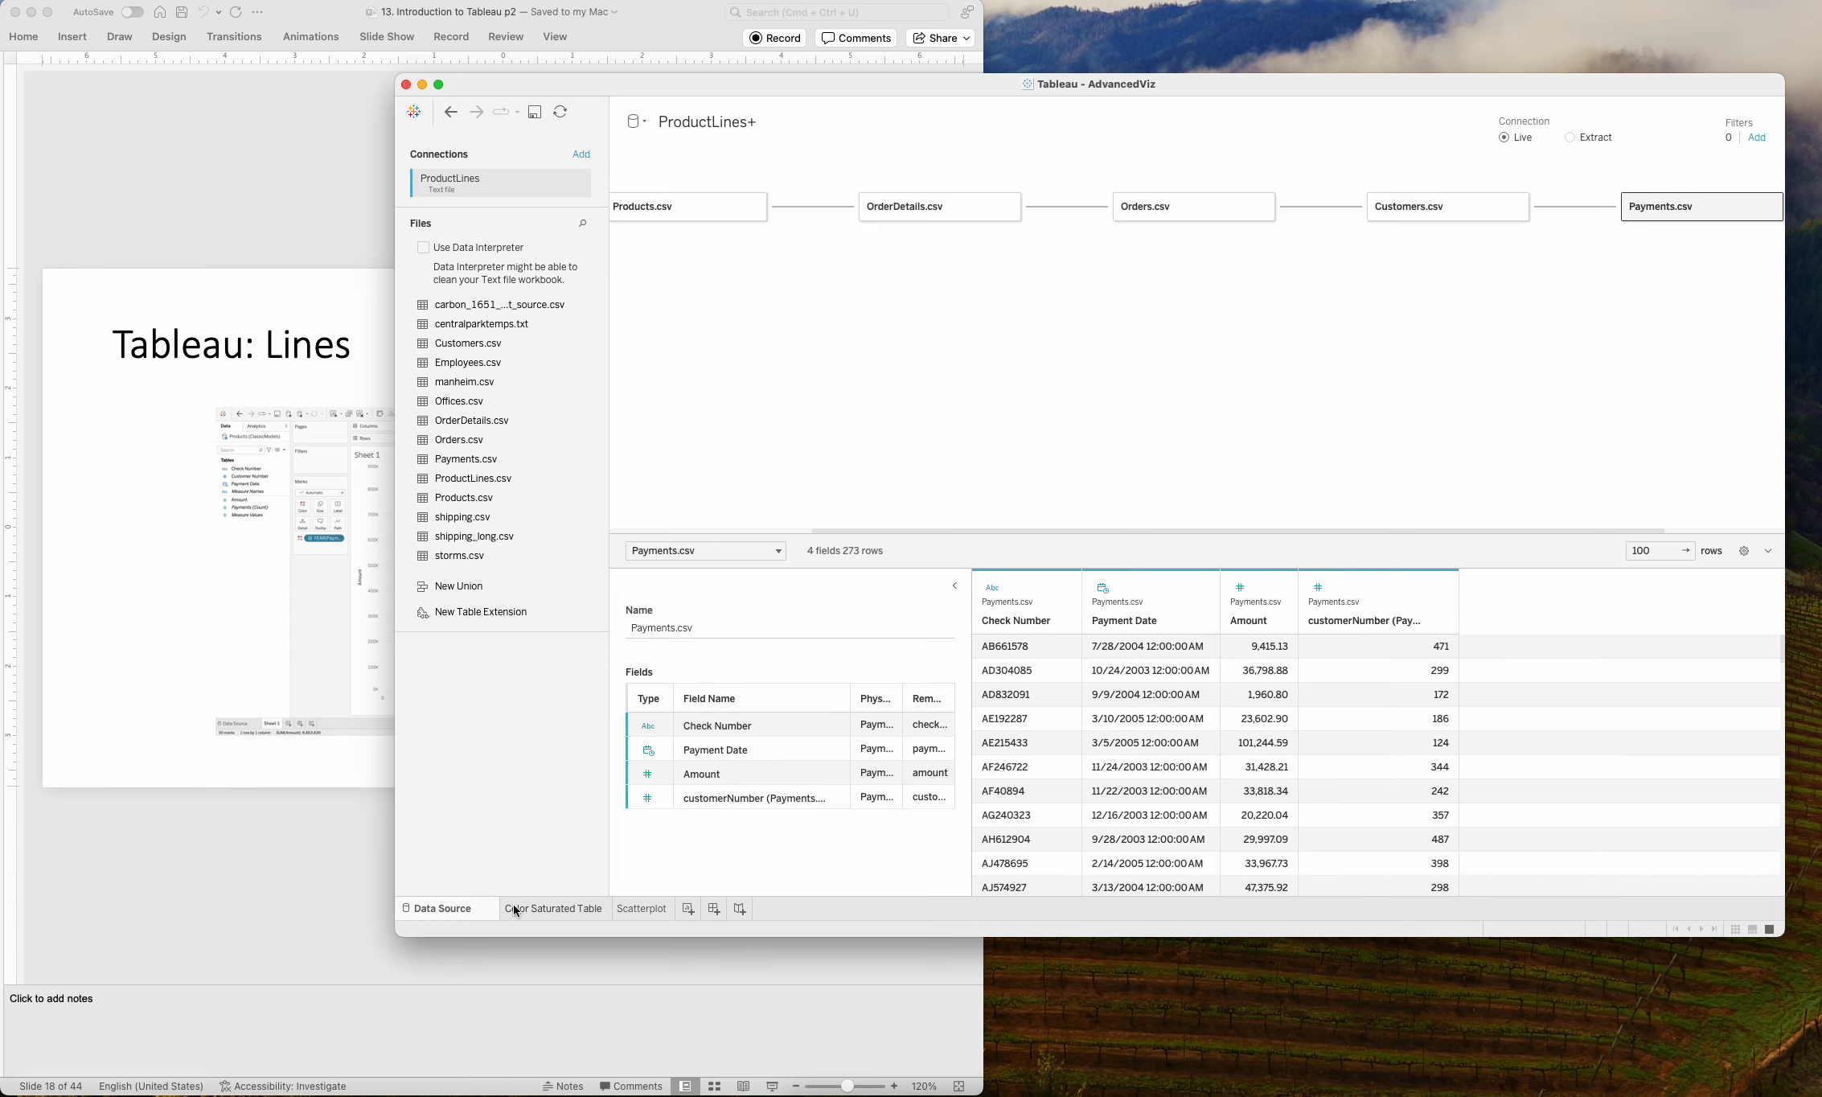
Create a new worksheet and bring the Payments.csv fields into view in the data list.
{"action": "left_click", "coordinate": [688, 908]}
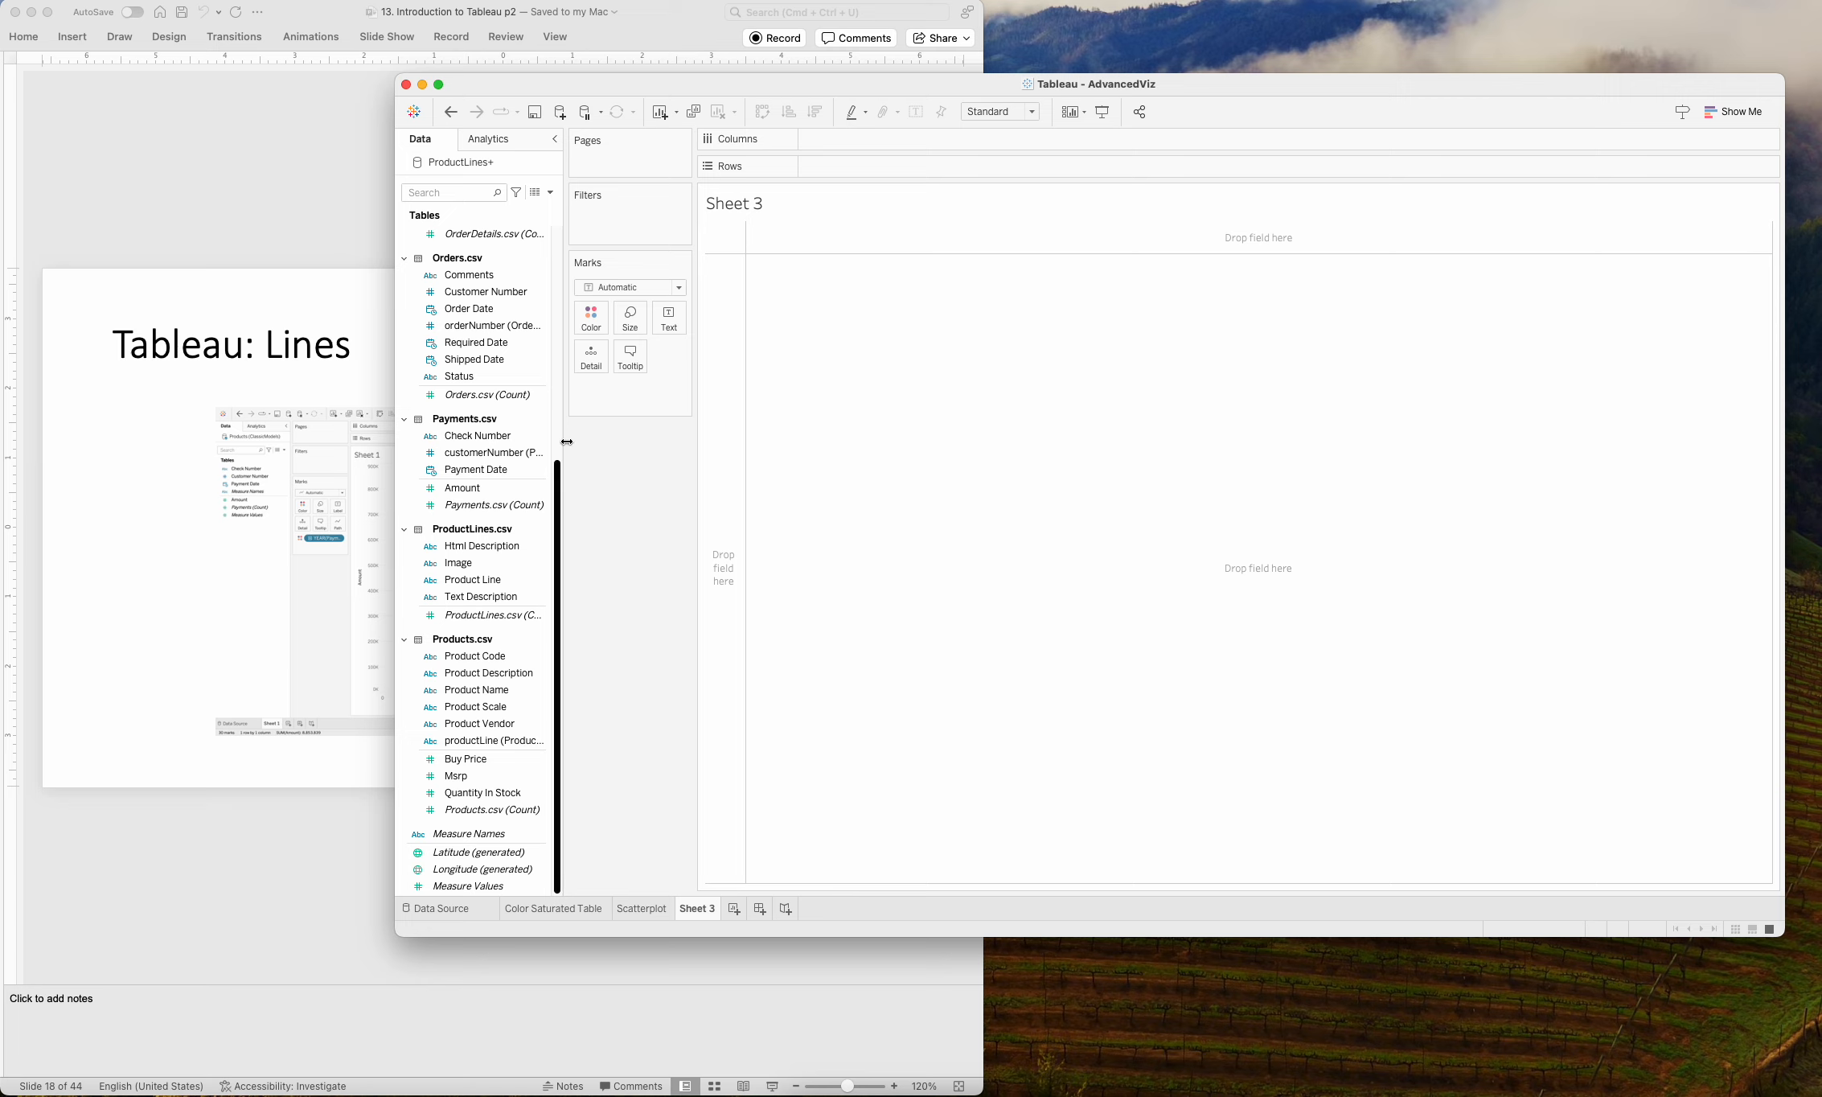
{"action": "left_click", "coordinate": [557, 528]}
{"action": "mouse_move", "coordinate": [557, 528]}
{"action": "left_mouse_down"}
{"action": "mouse_move", "coordinate": [589, 423]}
{"action": "mouse_move", "coordinate": [566, 534]}
{"action": "left_mouse_up"}
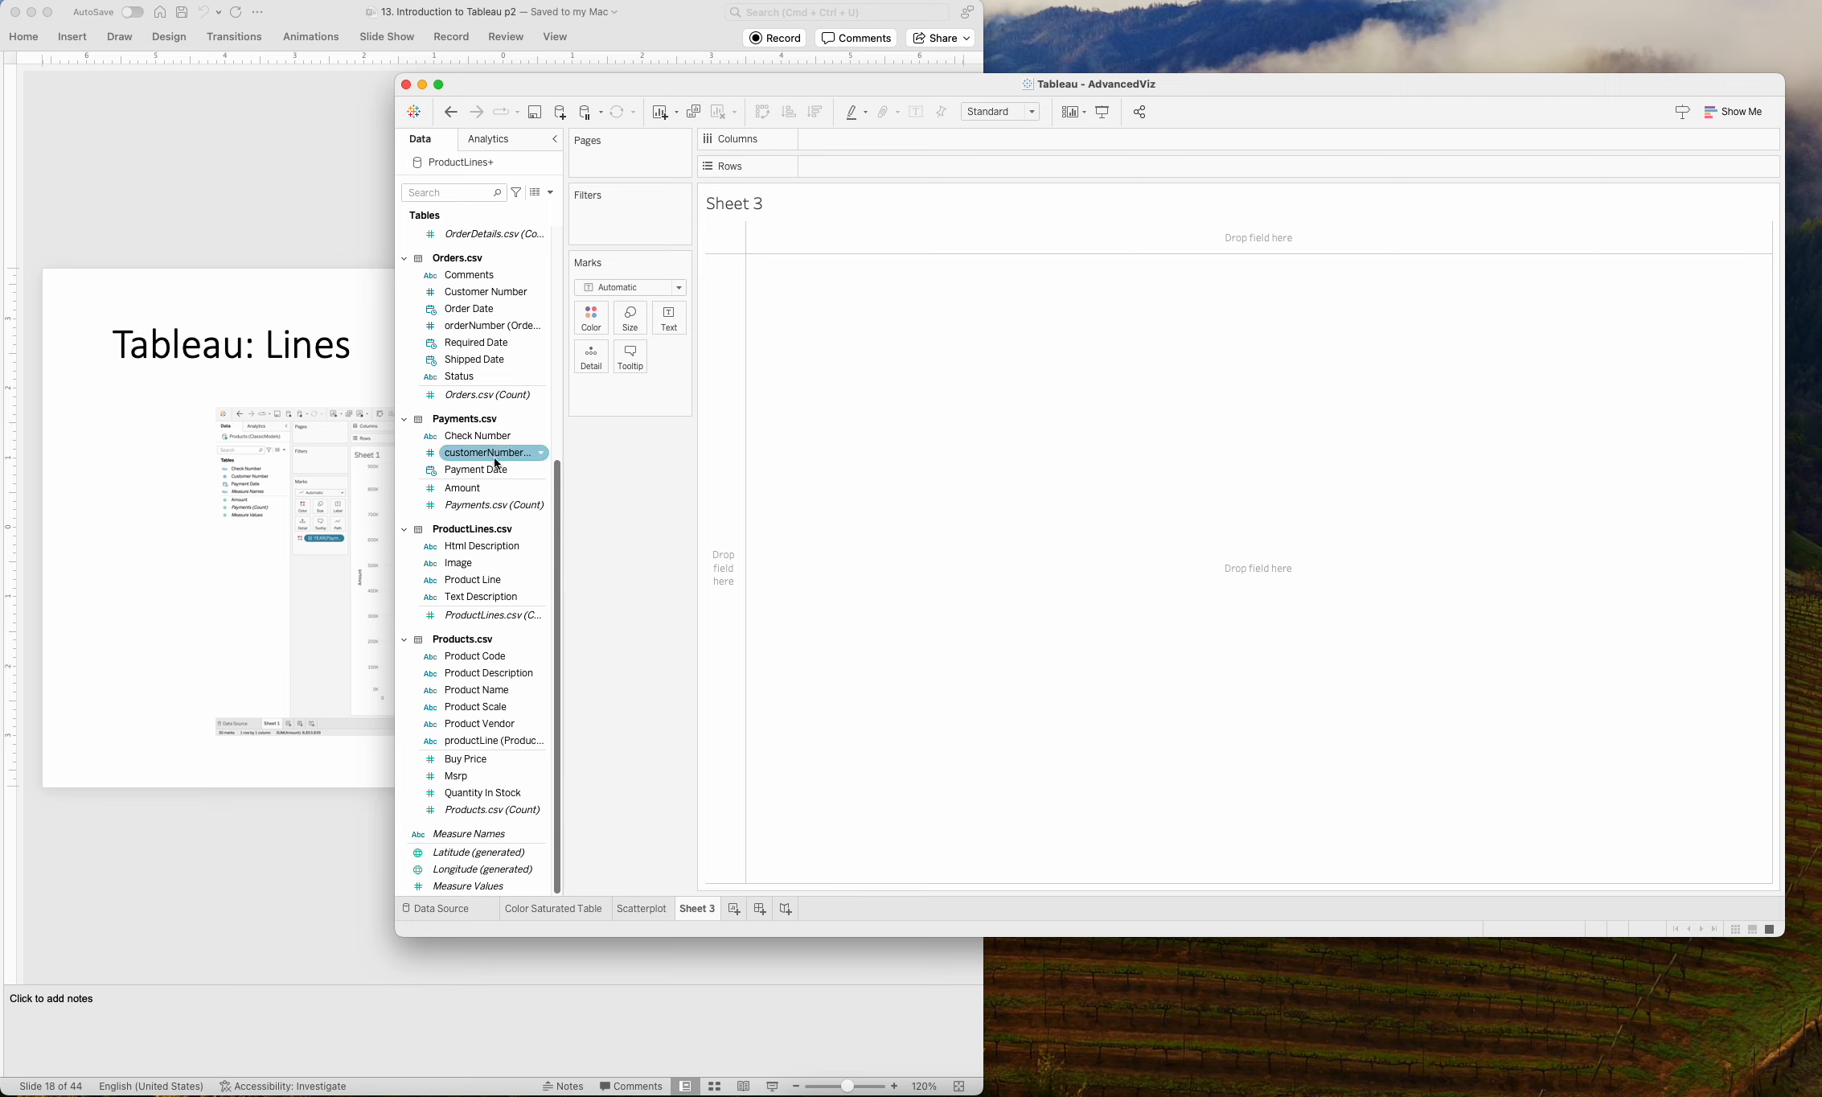
Switch to PowerPoint to check the single-line Tableau: Lines example on slide 17, and return to Tableau.
{"action": "left_click", "coordinate": [298, 825]}
{"action": "key", "text": "Up"}
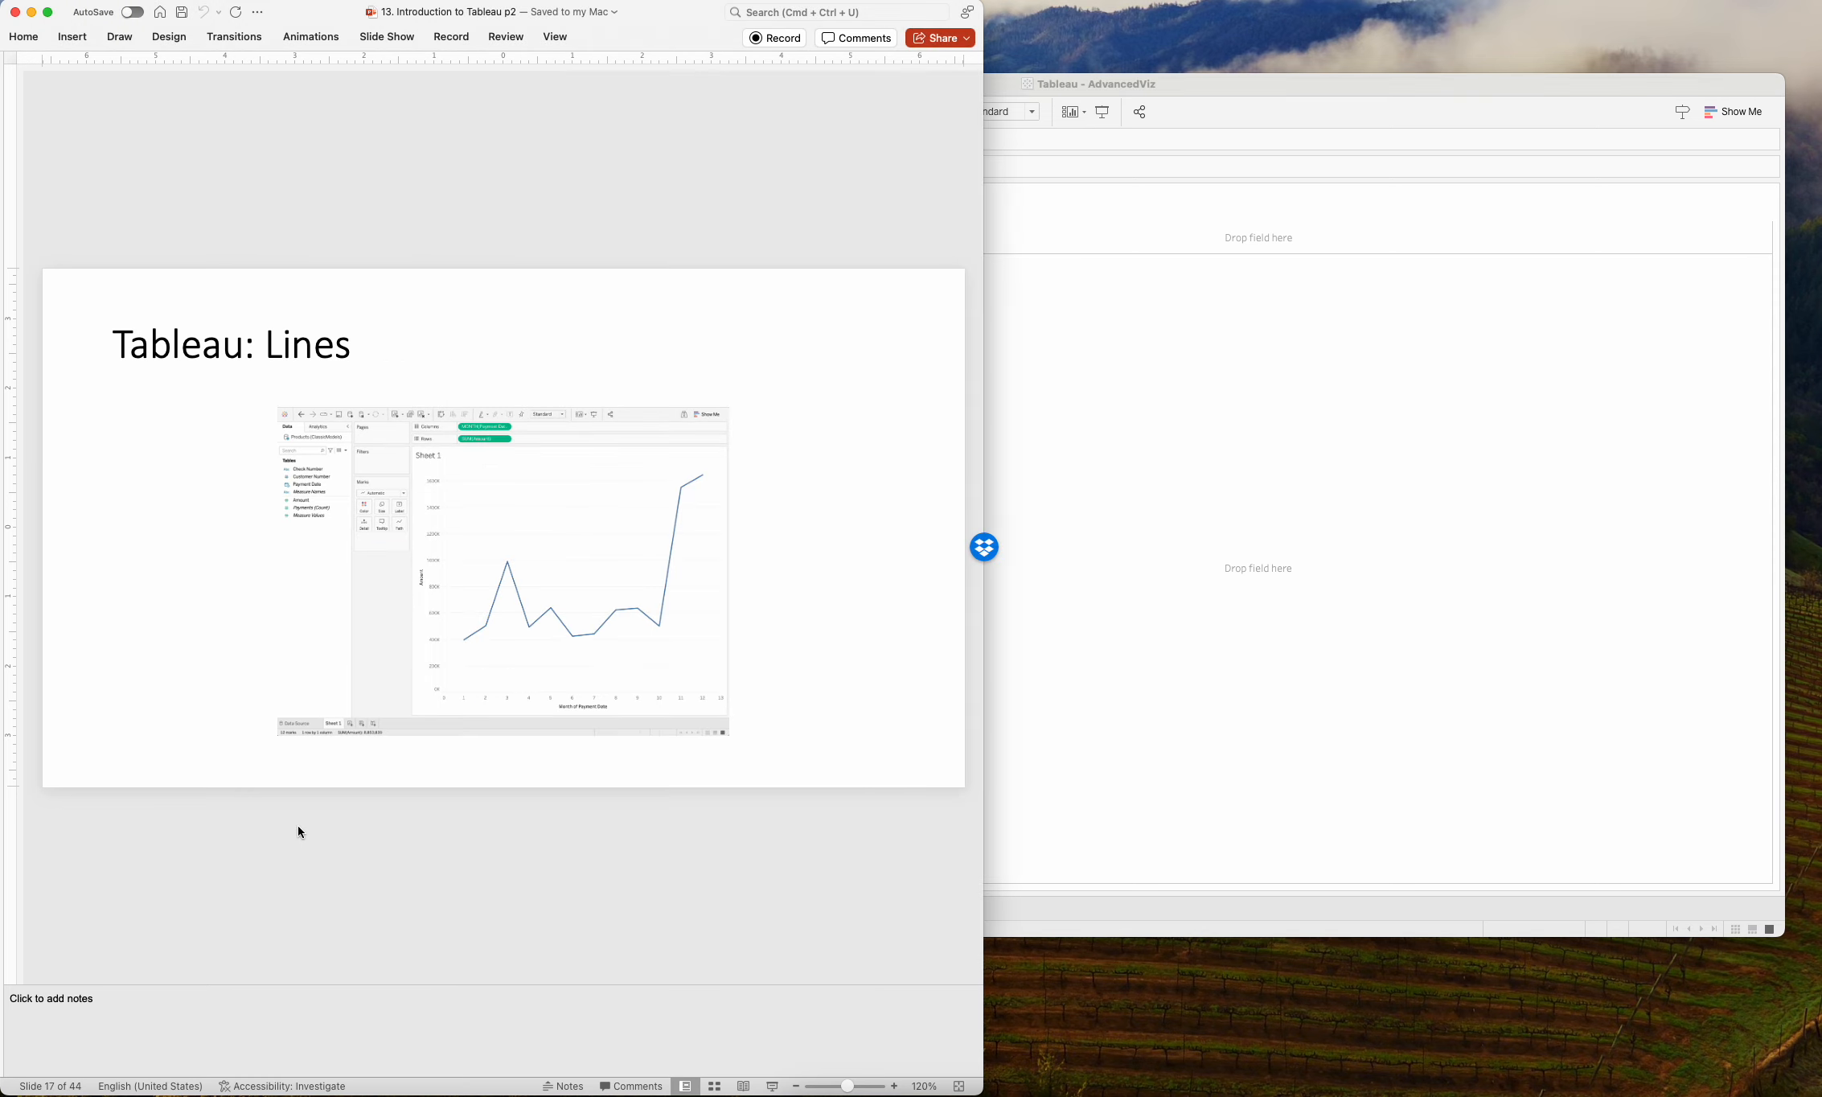
{"action": "left_click", "coordinate": [1119, 460]}
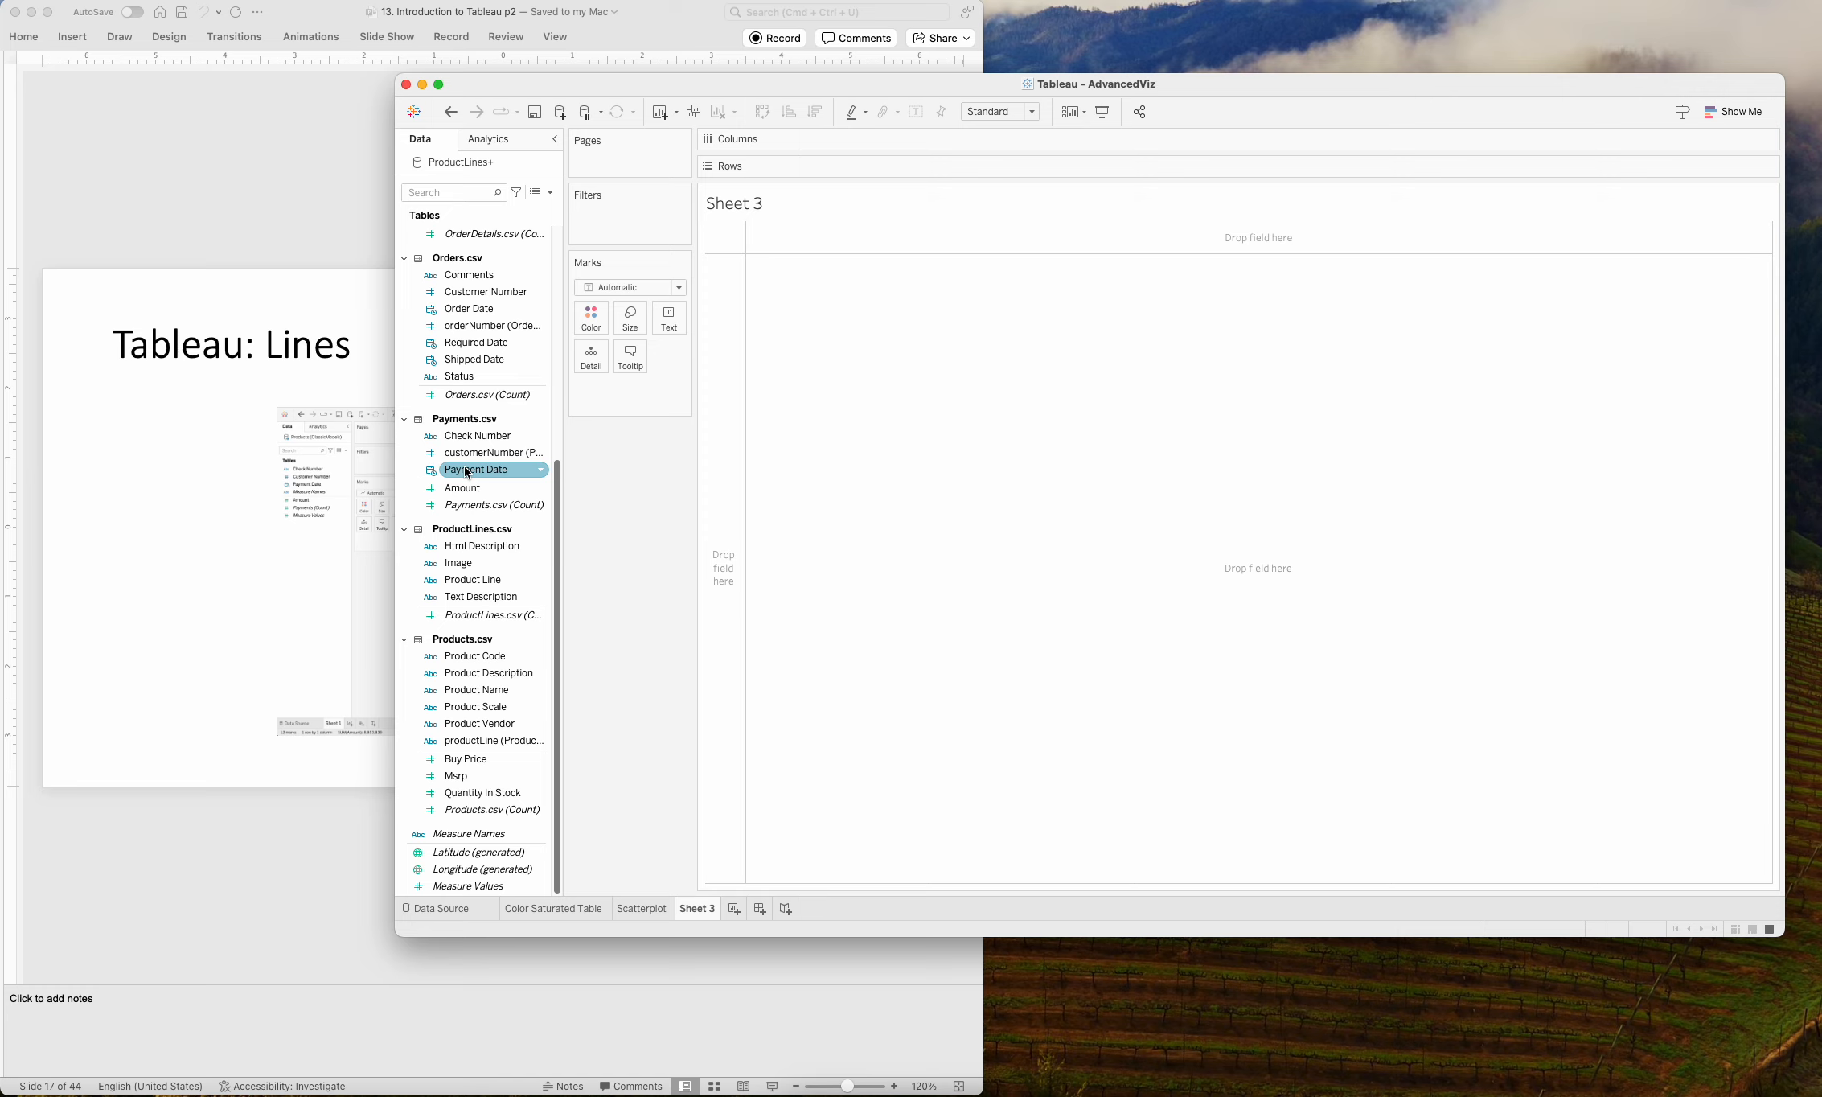
Place Payment Date on the columns of Sheet 3, and review the Payments.csv fields in the data source before returning to the sheet.
{"action": "left_click_drag", "start_coordinate": [467, 473], "coordinate": [963, 139]}
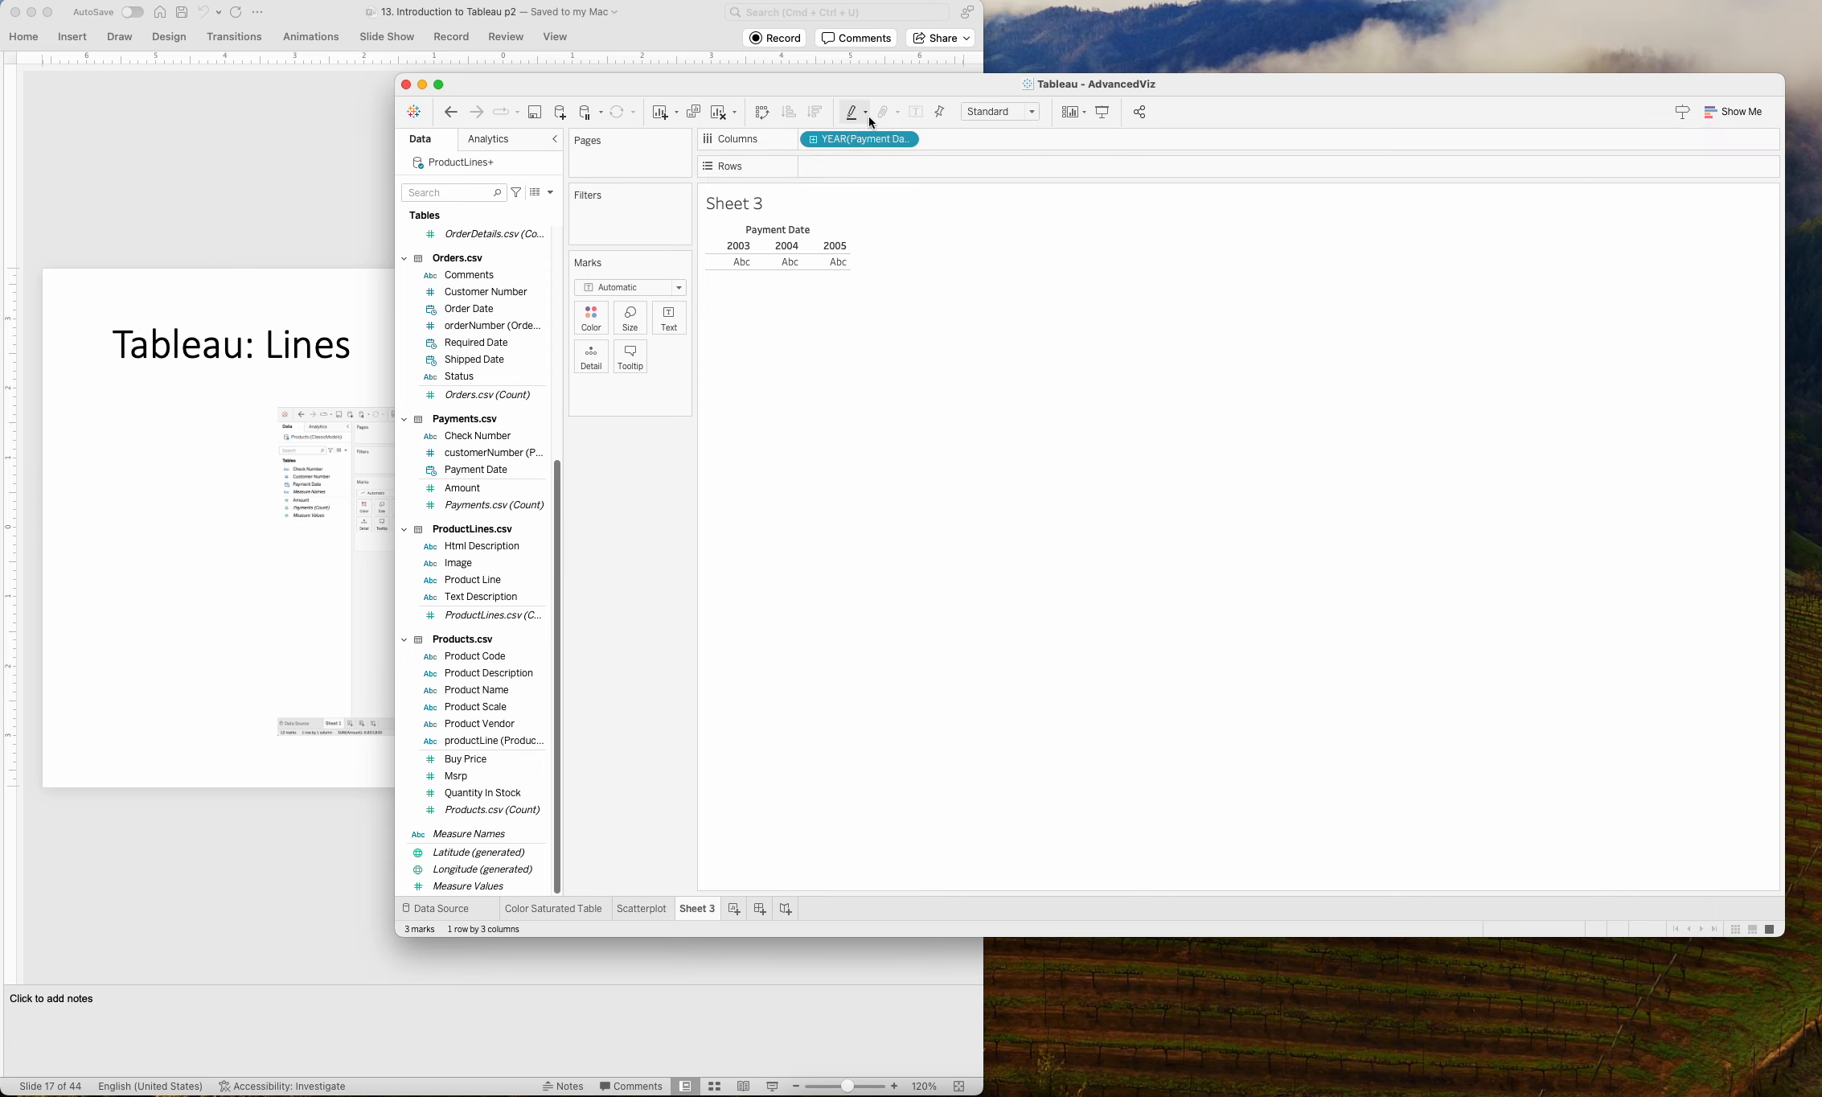
{"action": "left_click", "coordinate": [435, 454]}
{"action": "left_click", "coordinate": [475, 908]}
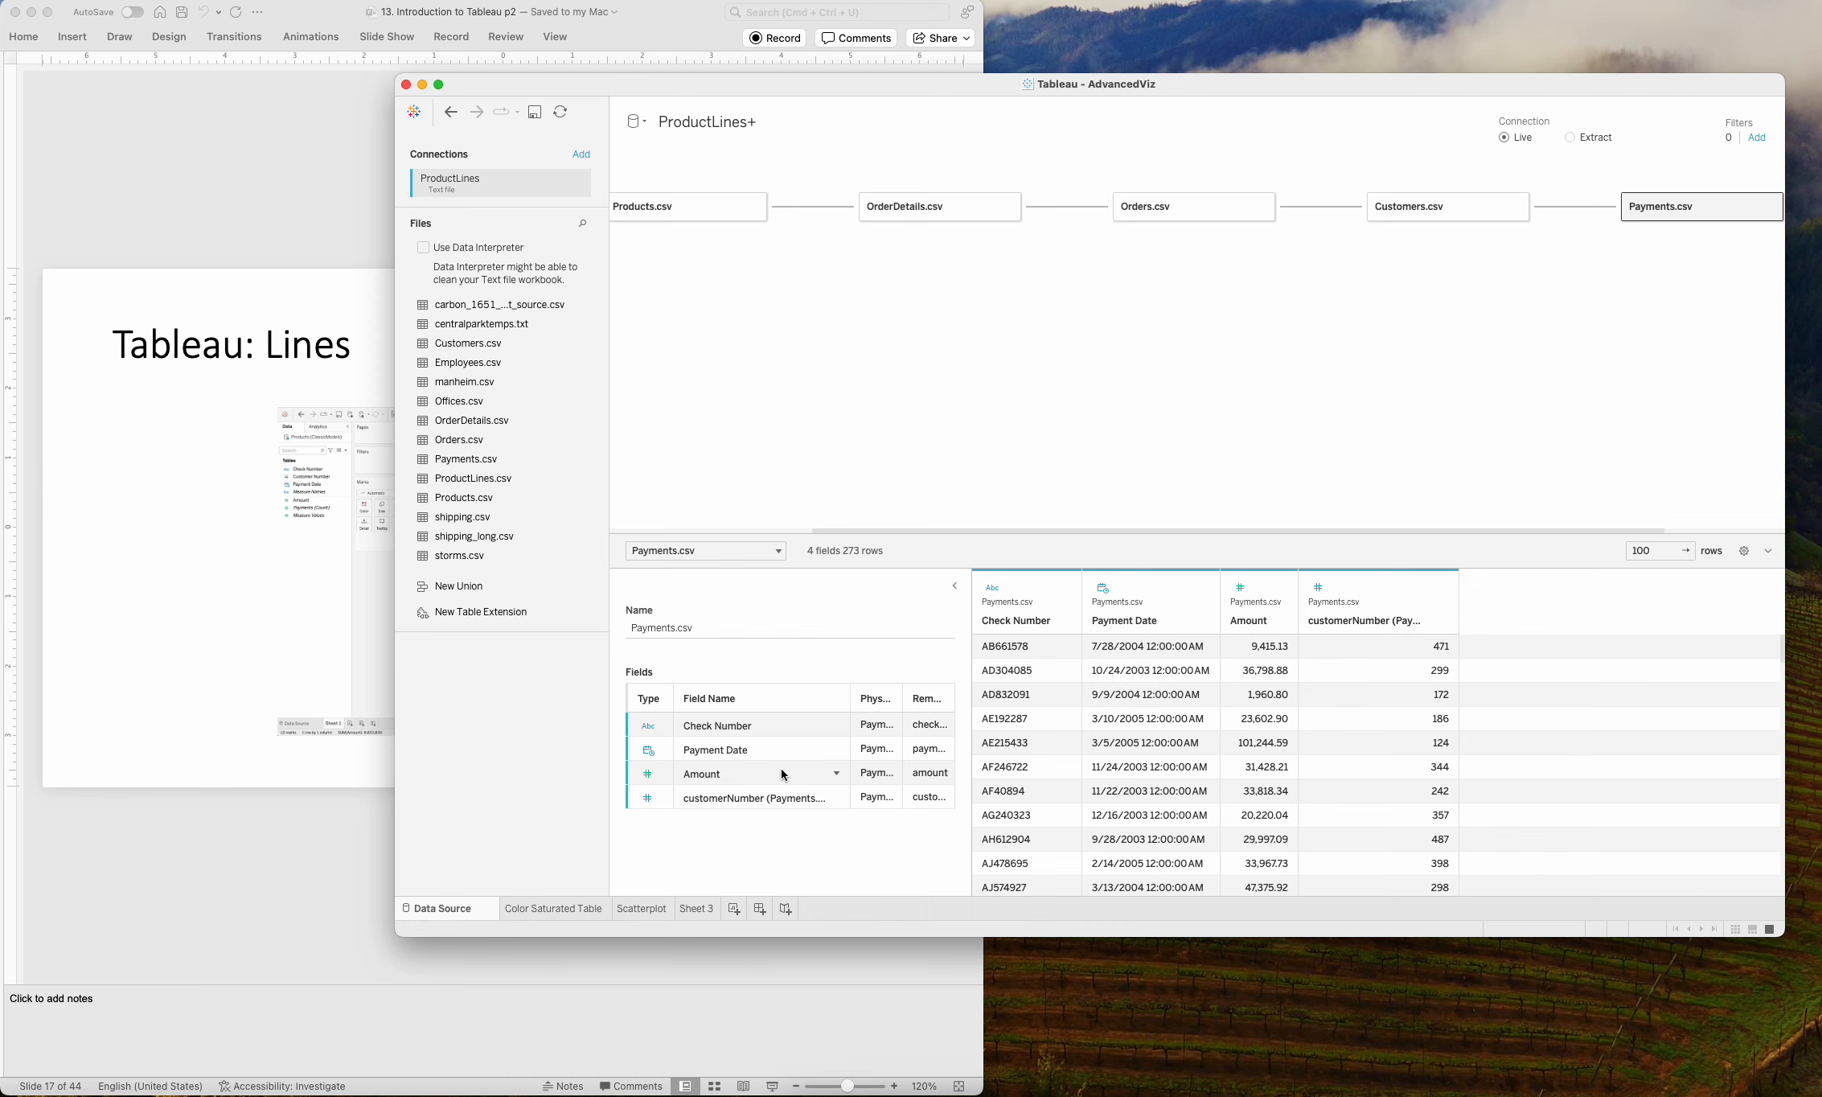
{"action": "left_click", "coordinate": [704, 907]}
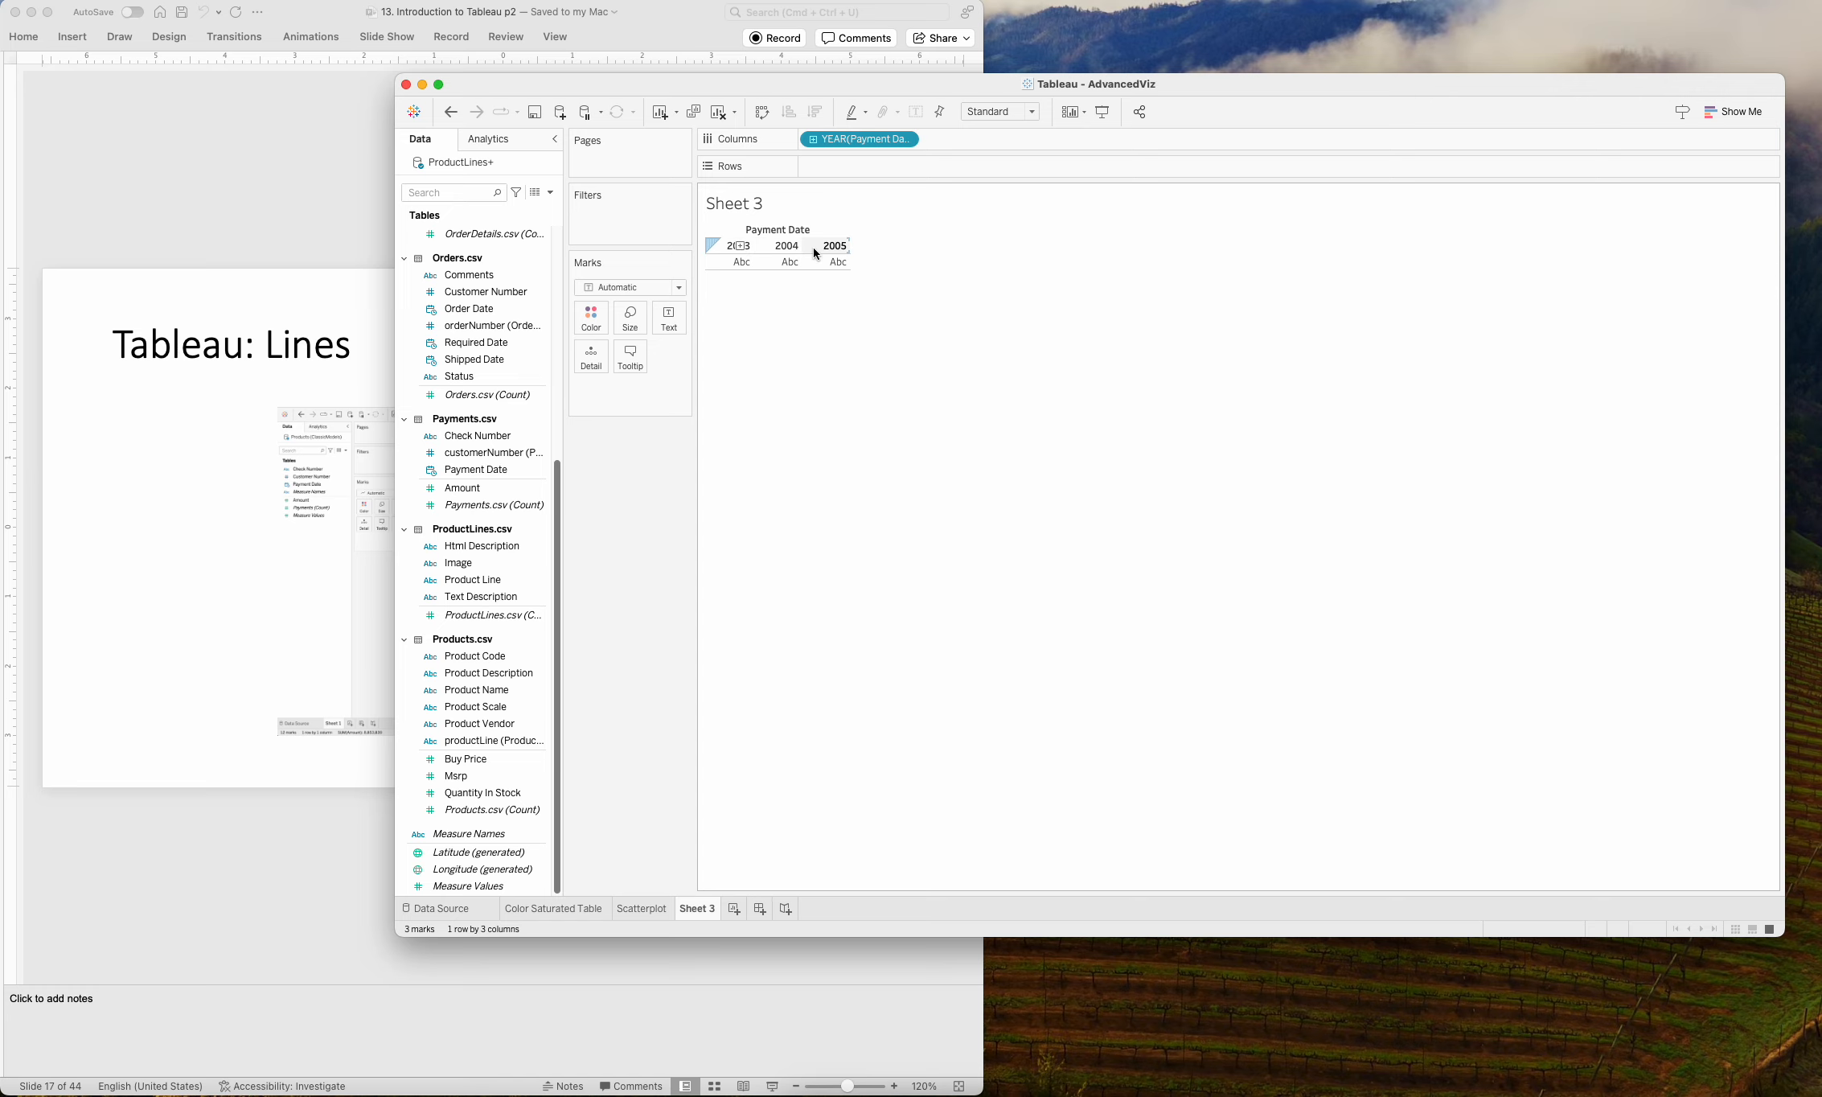
Set the Payment Date columns to the discrete Month level.
{"action": "left_click", "coordinate": [906, 139]}
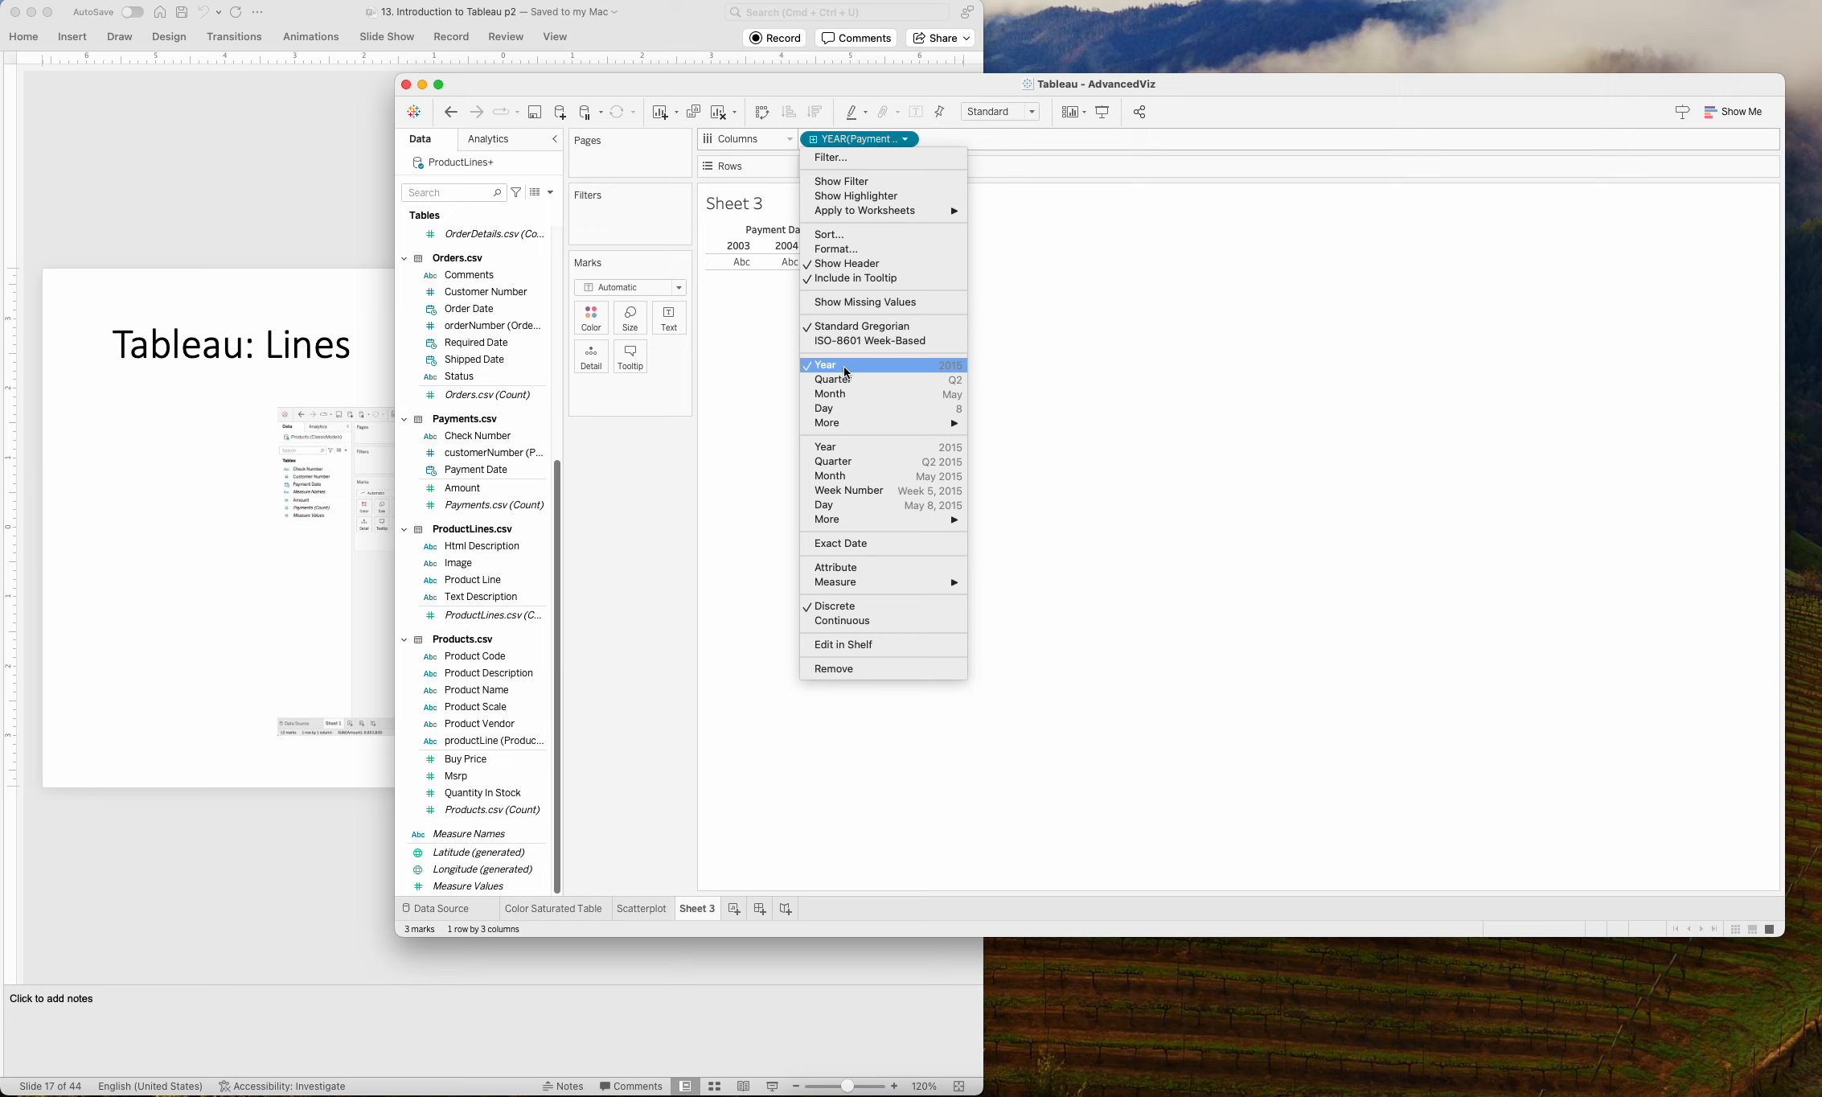
{"action": "left_click", "coordinate": [742, 416]}
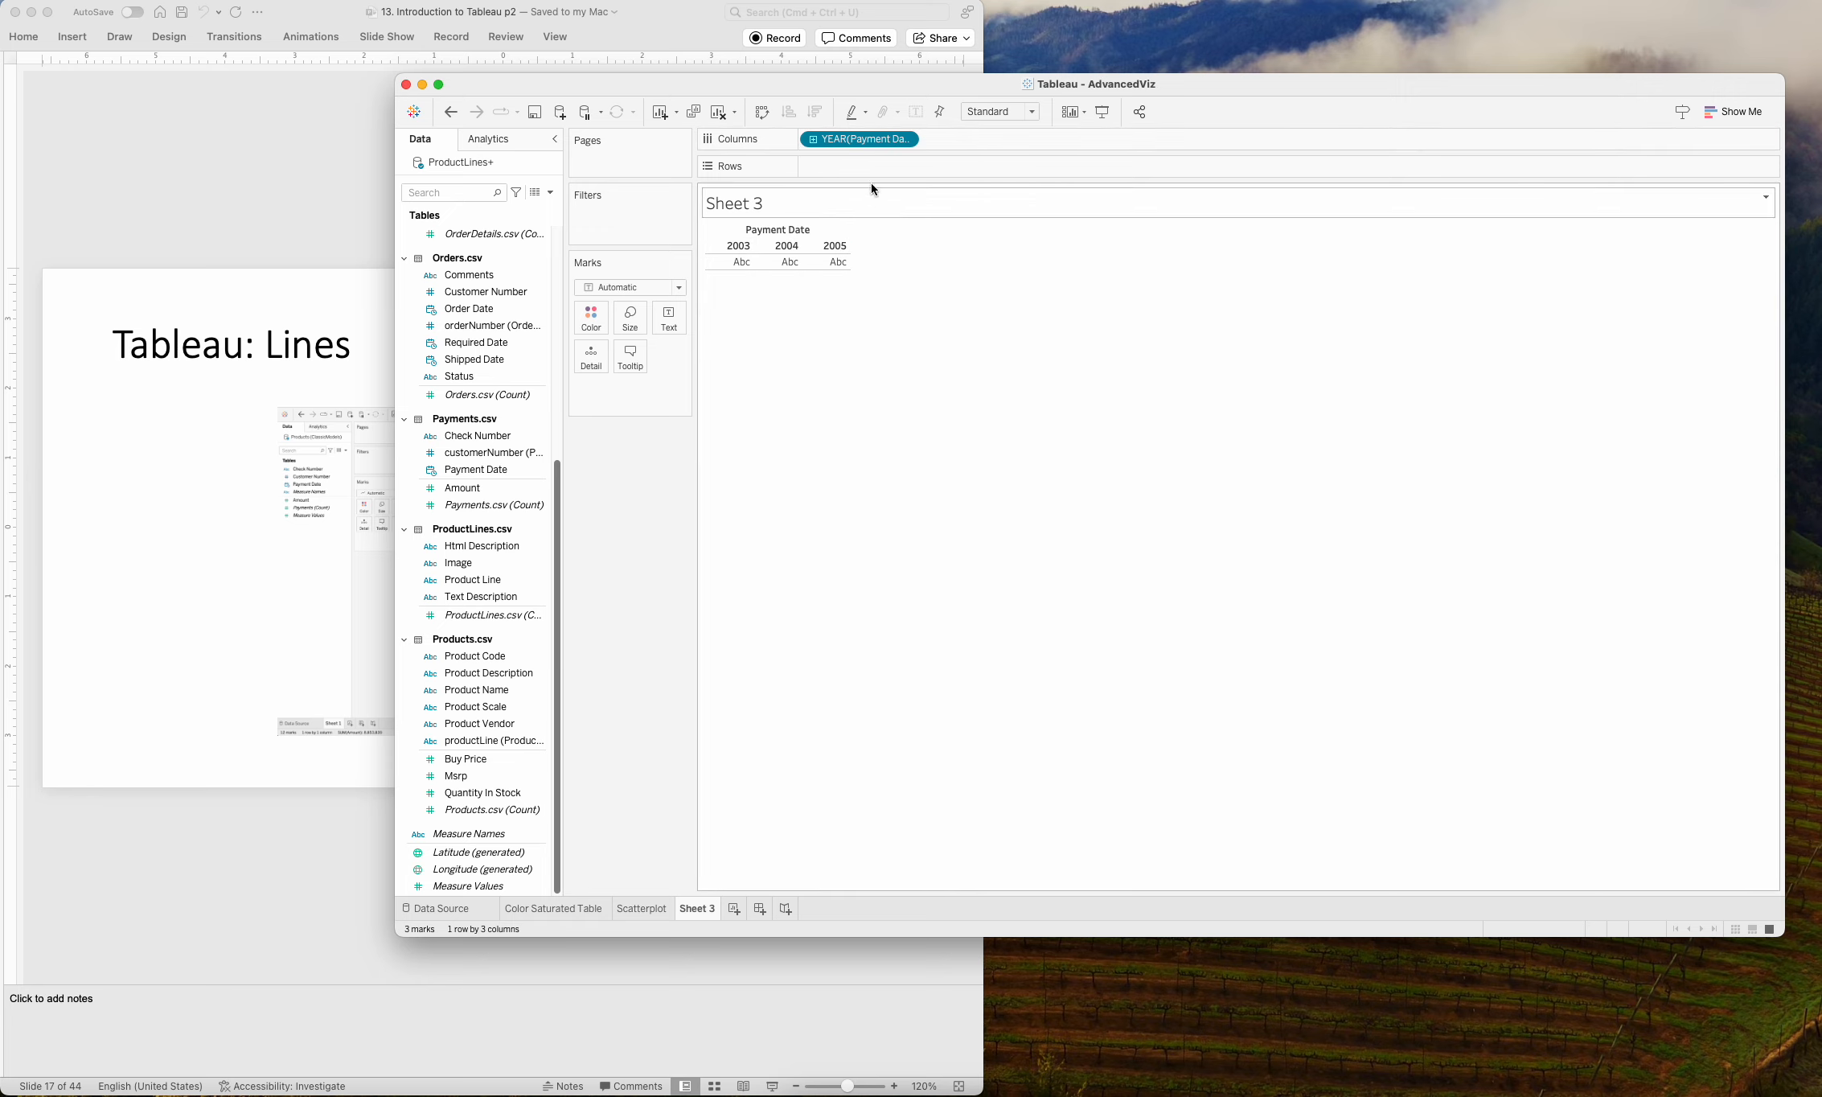
{"action": "left_click", "coordinate": [904, 140]}
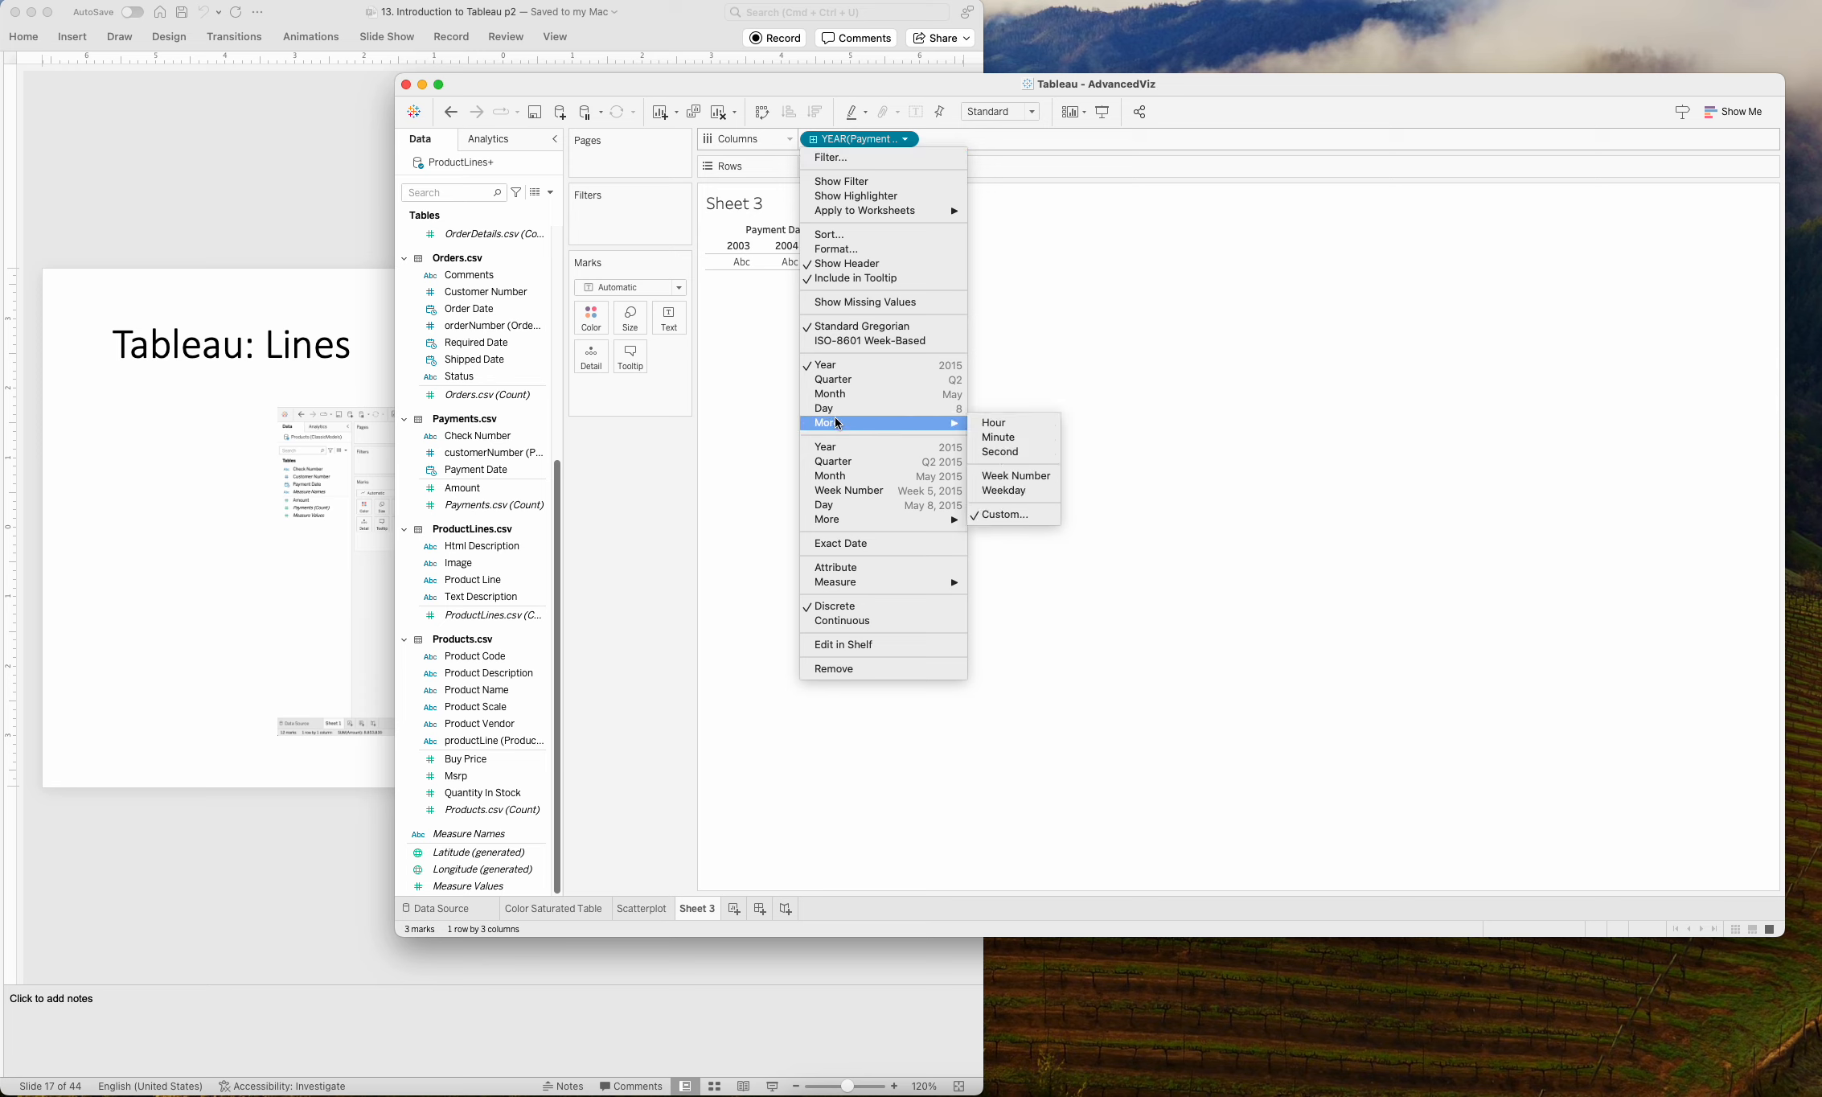
{"action": "left_click", "coordinate": [835, 394]}
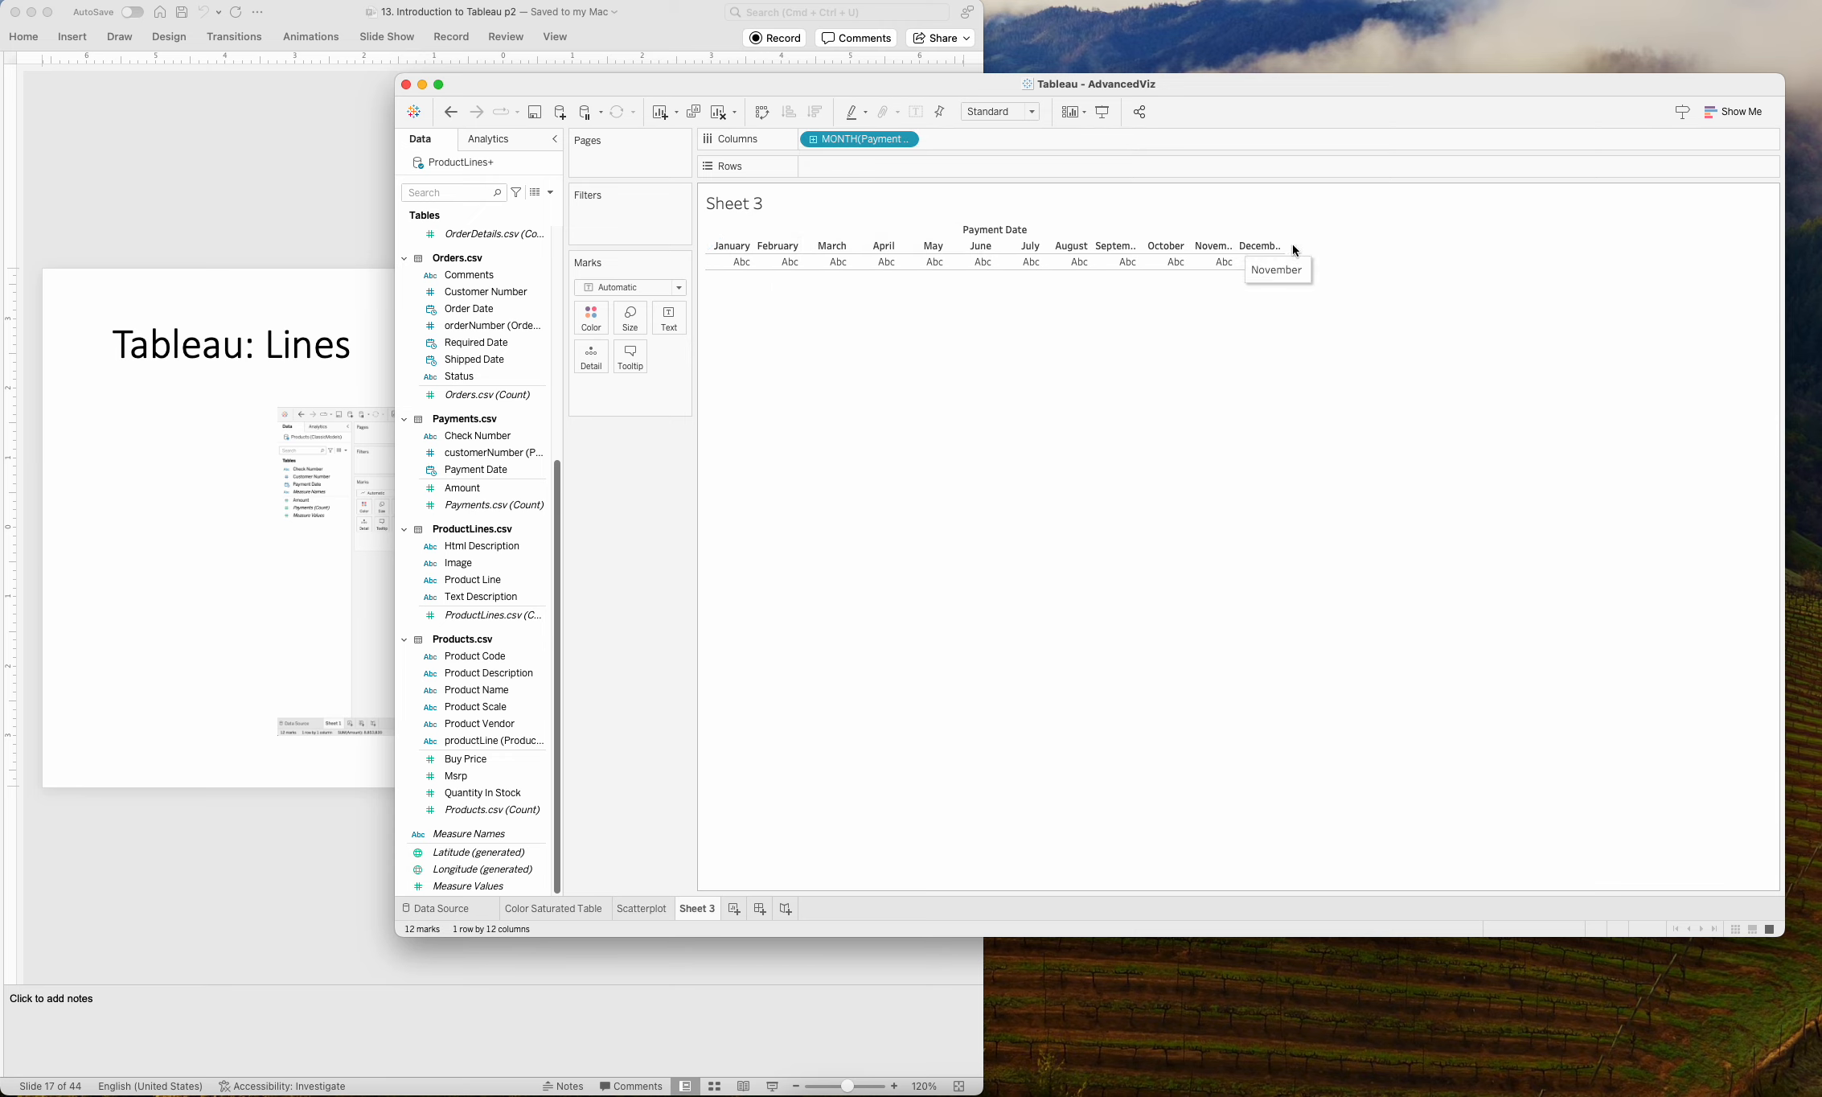
Try the continuous Month level for Payment Date, and switch it back to the discrete Month level.
{"action": "left_click", "coordinate": [907, 143]}
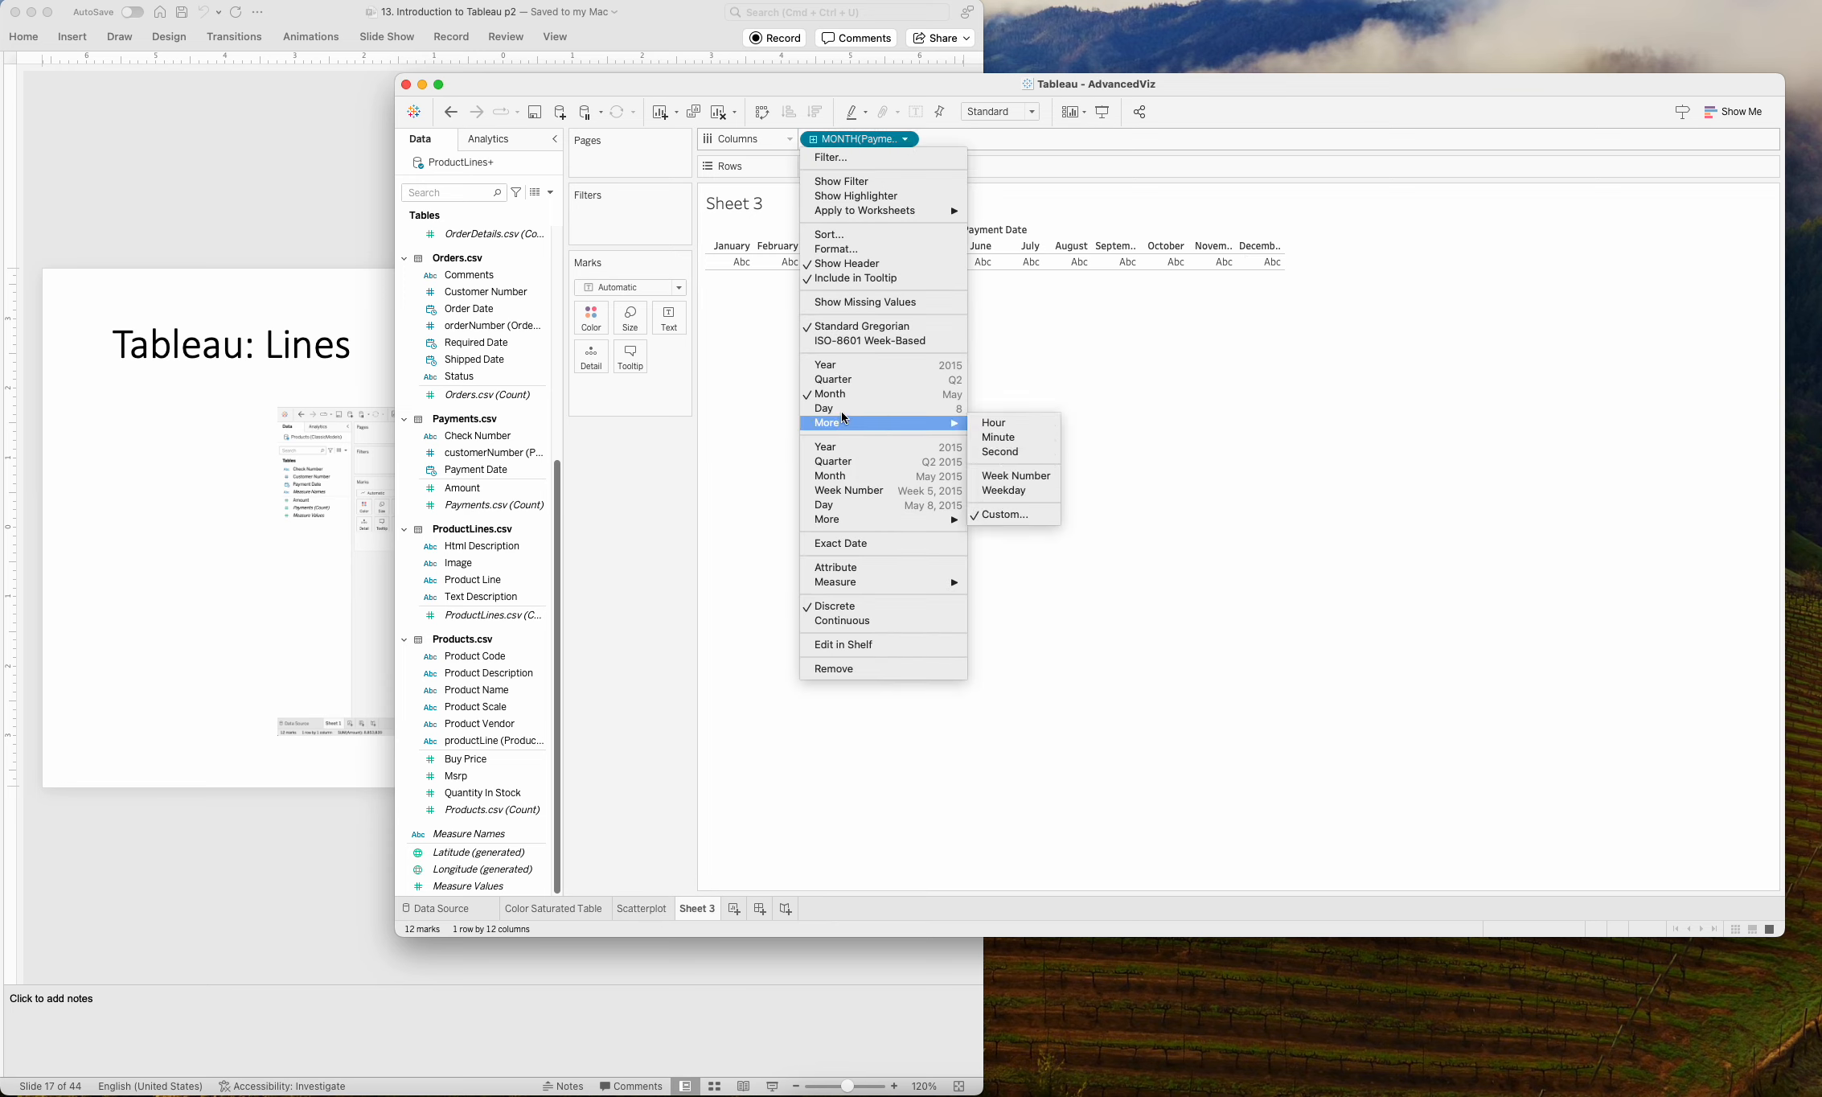
{"action": "left_click", "coordinate": [846, 481]}
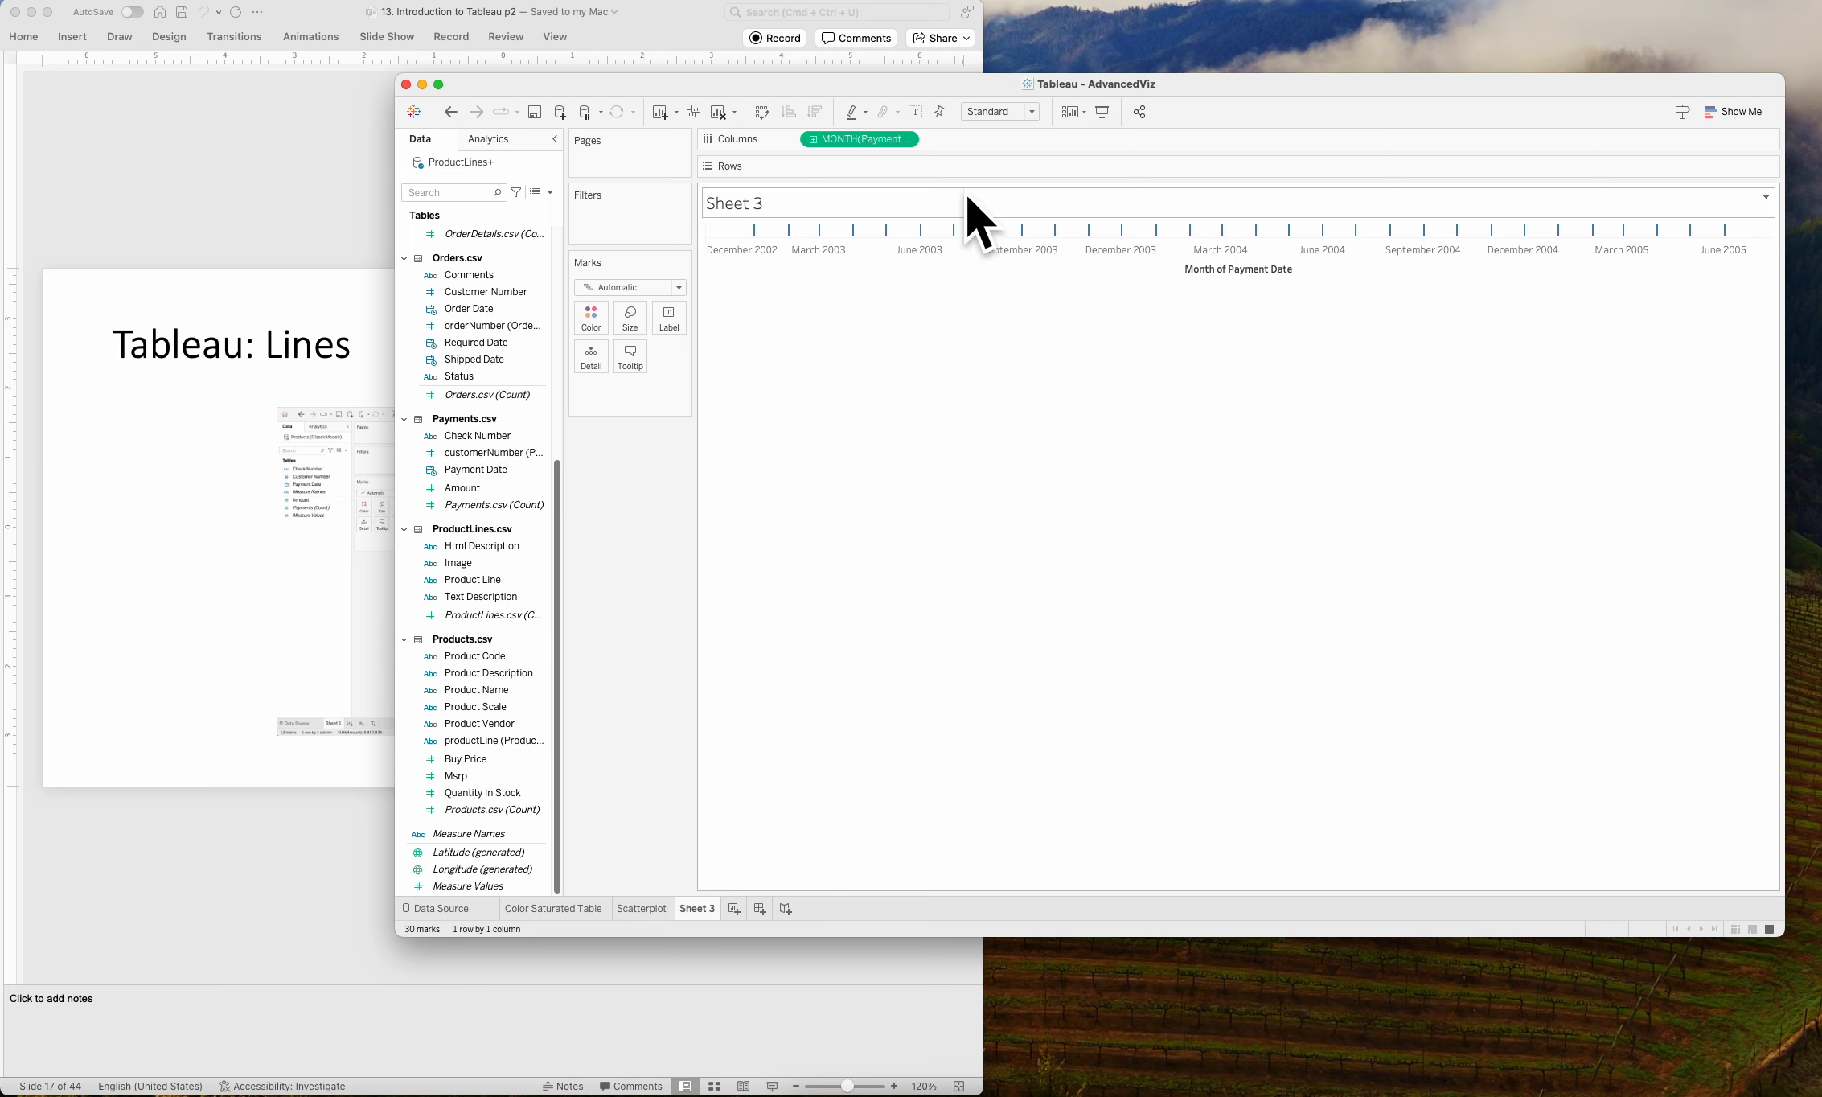
{"action": "left_click", "coordinate": [903, 141]}
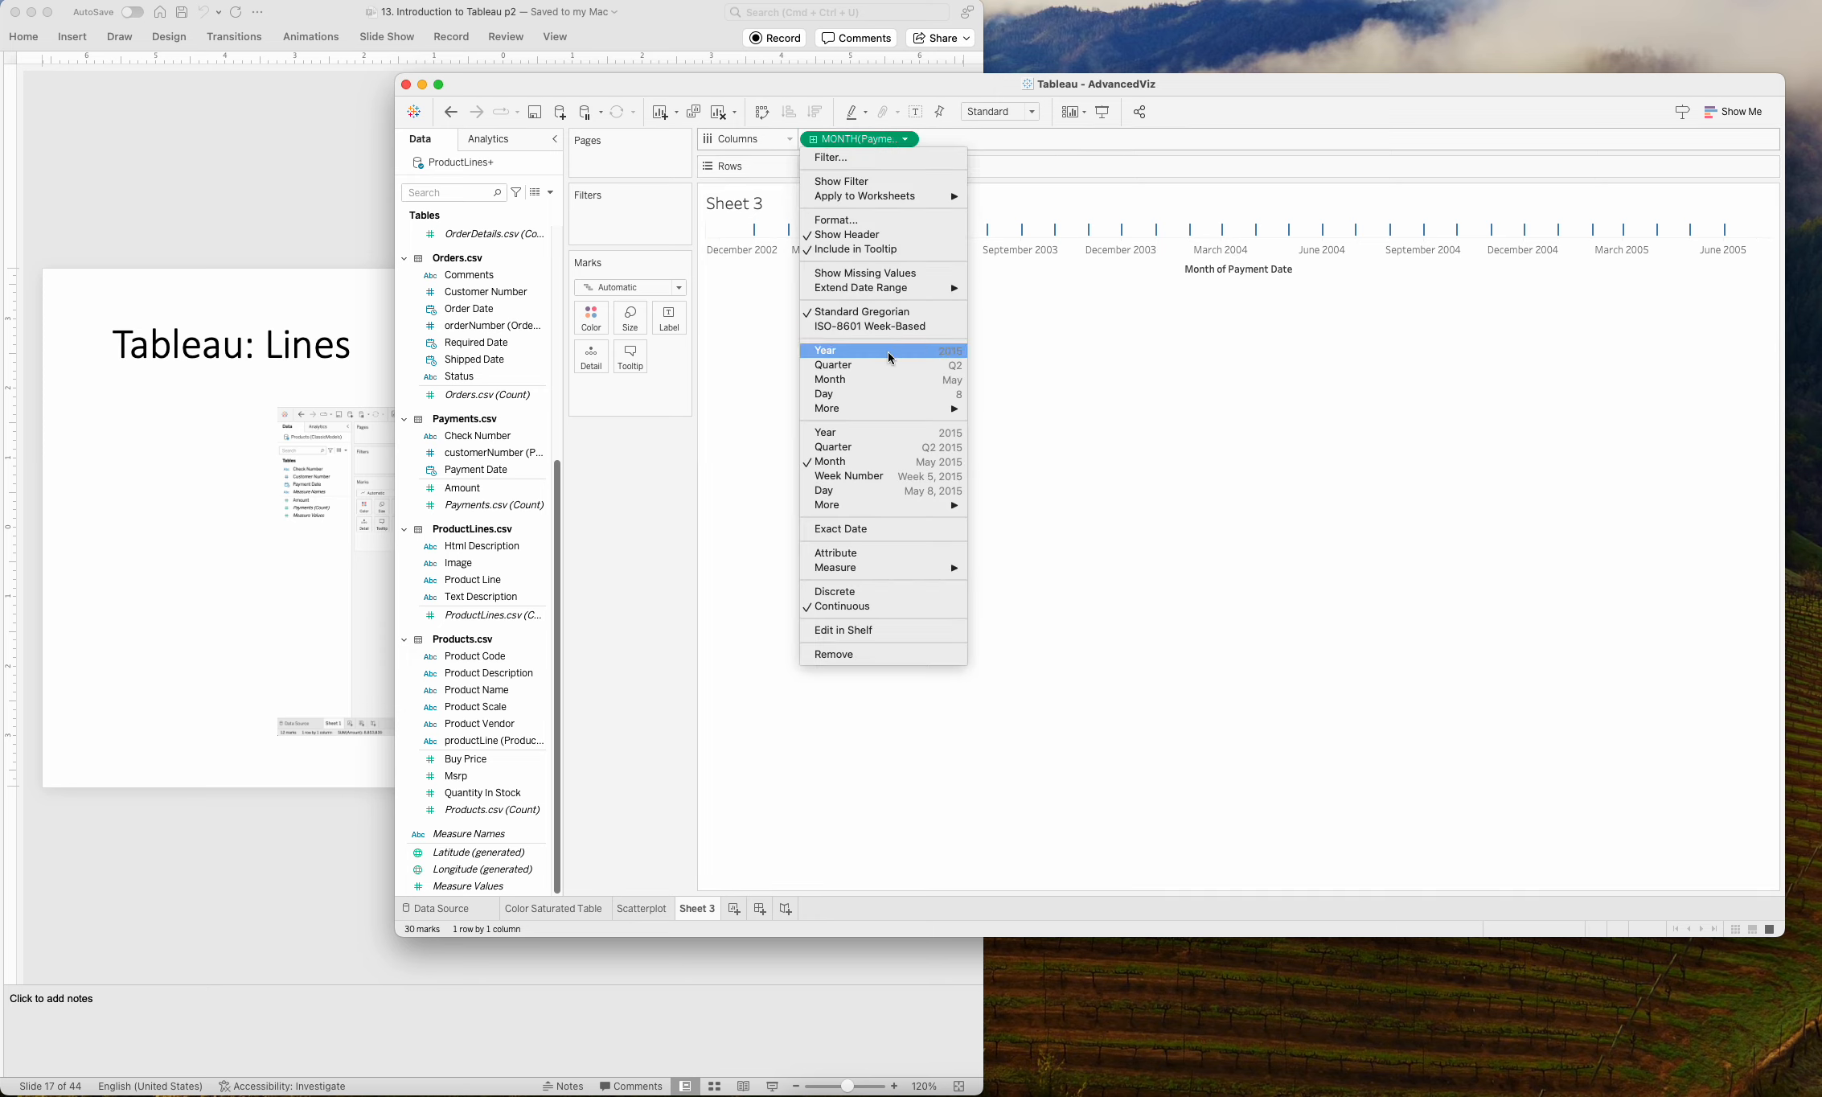
{"action": "left_click", "coordinate": [873, 380]}
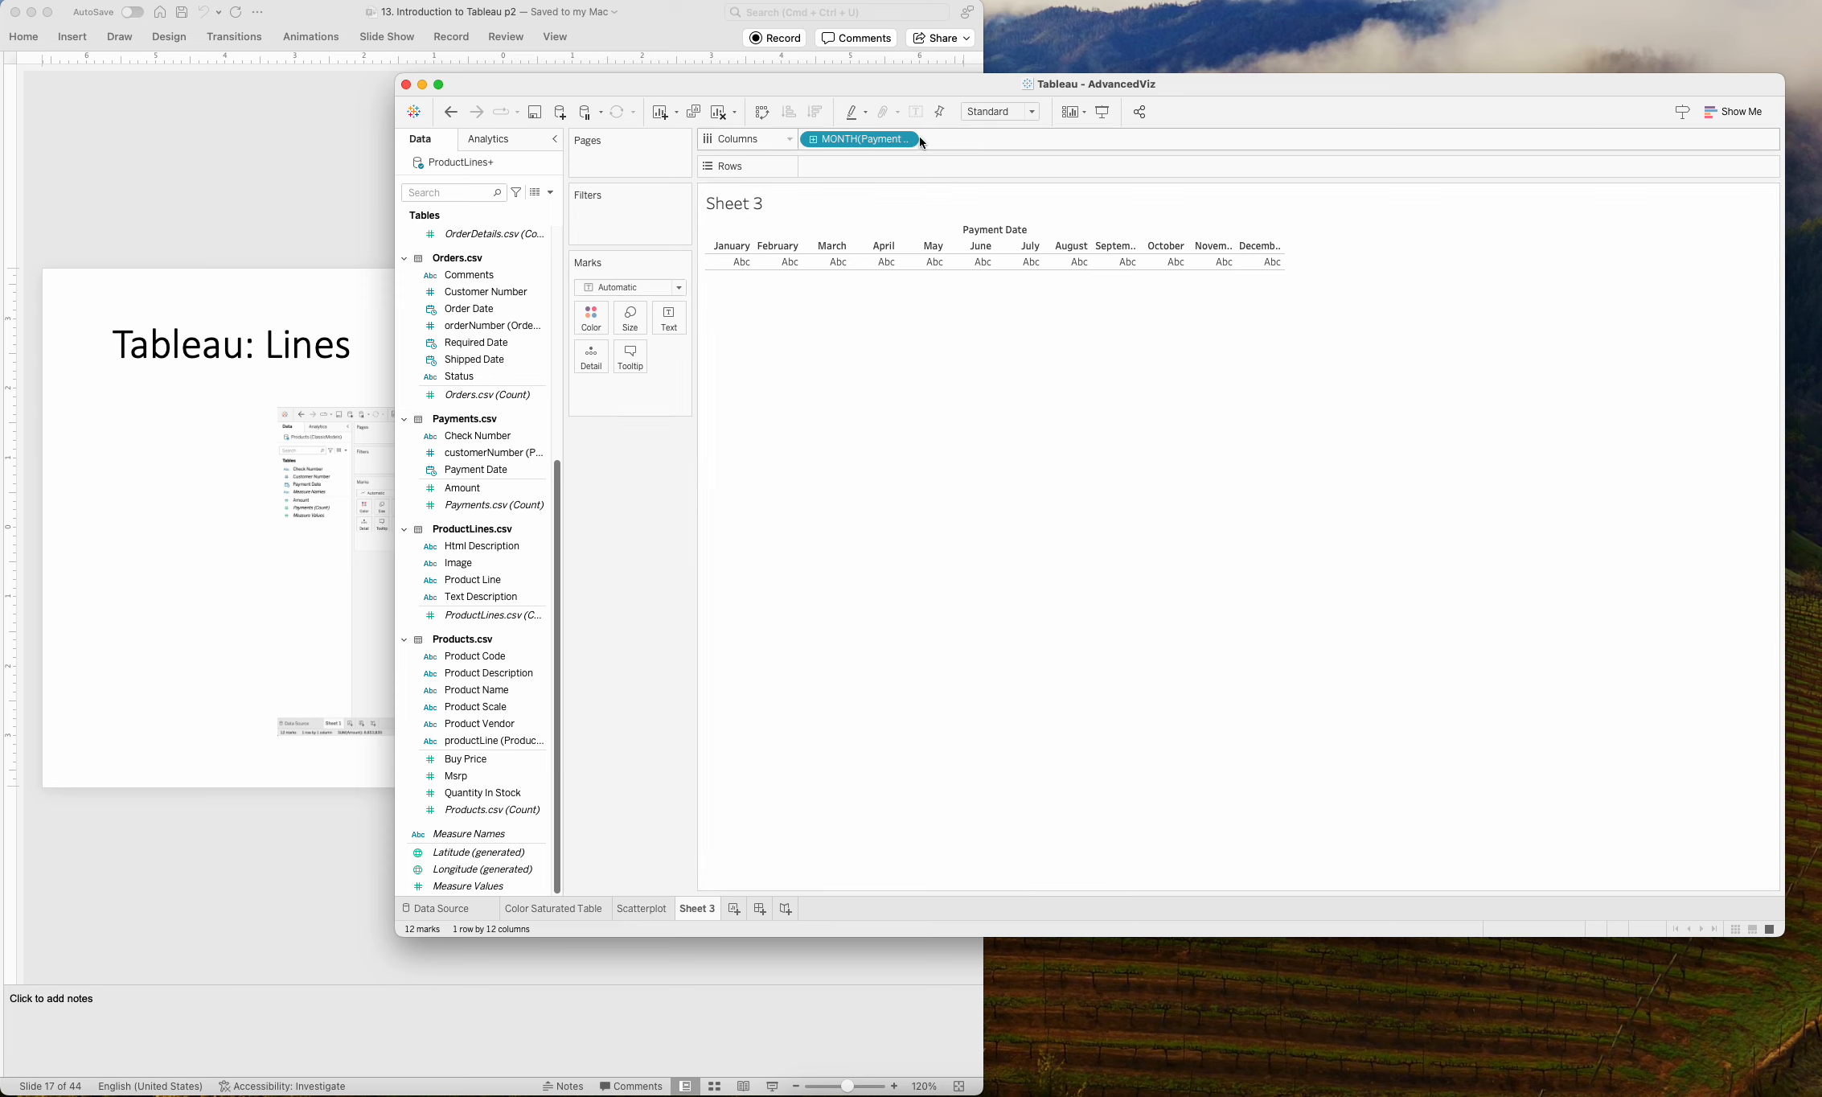
Add the Payments.csv Amount field to the table as the summed value for each month.
{"action": "left_click", "coordinate": [474, 491]}
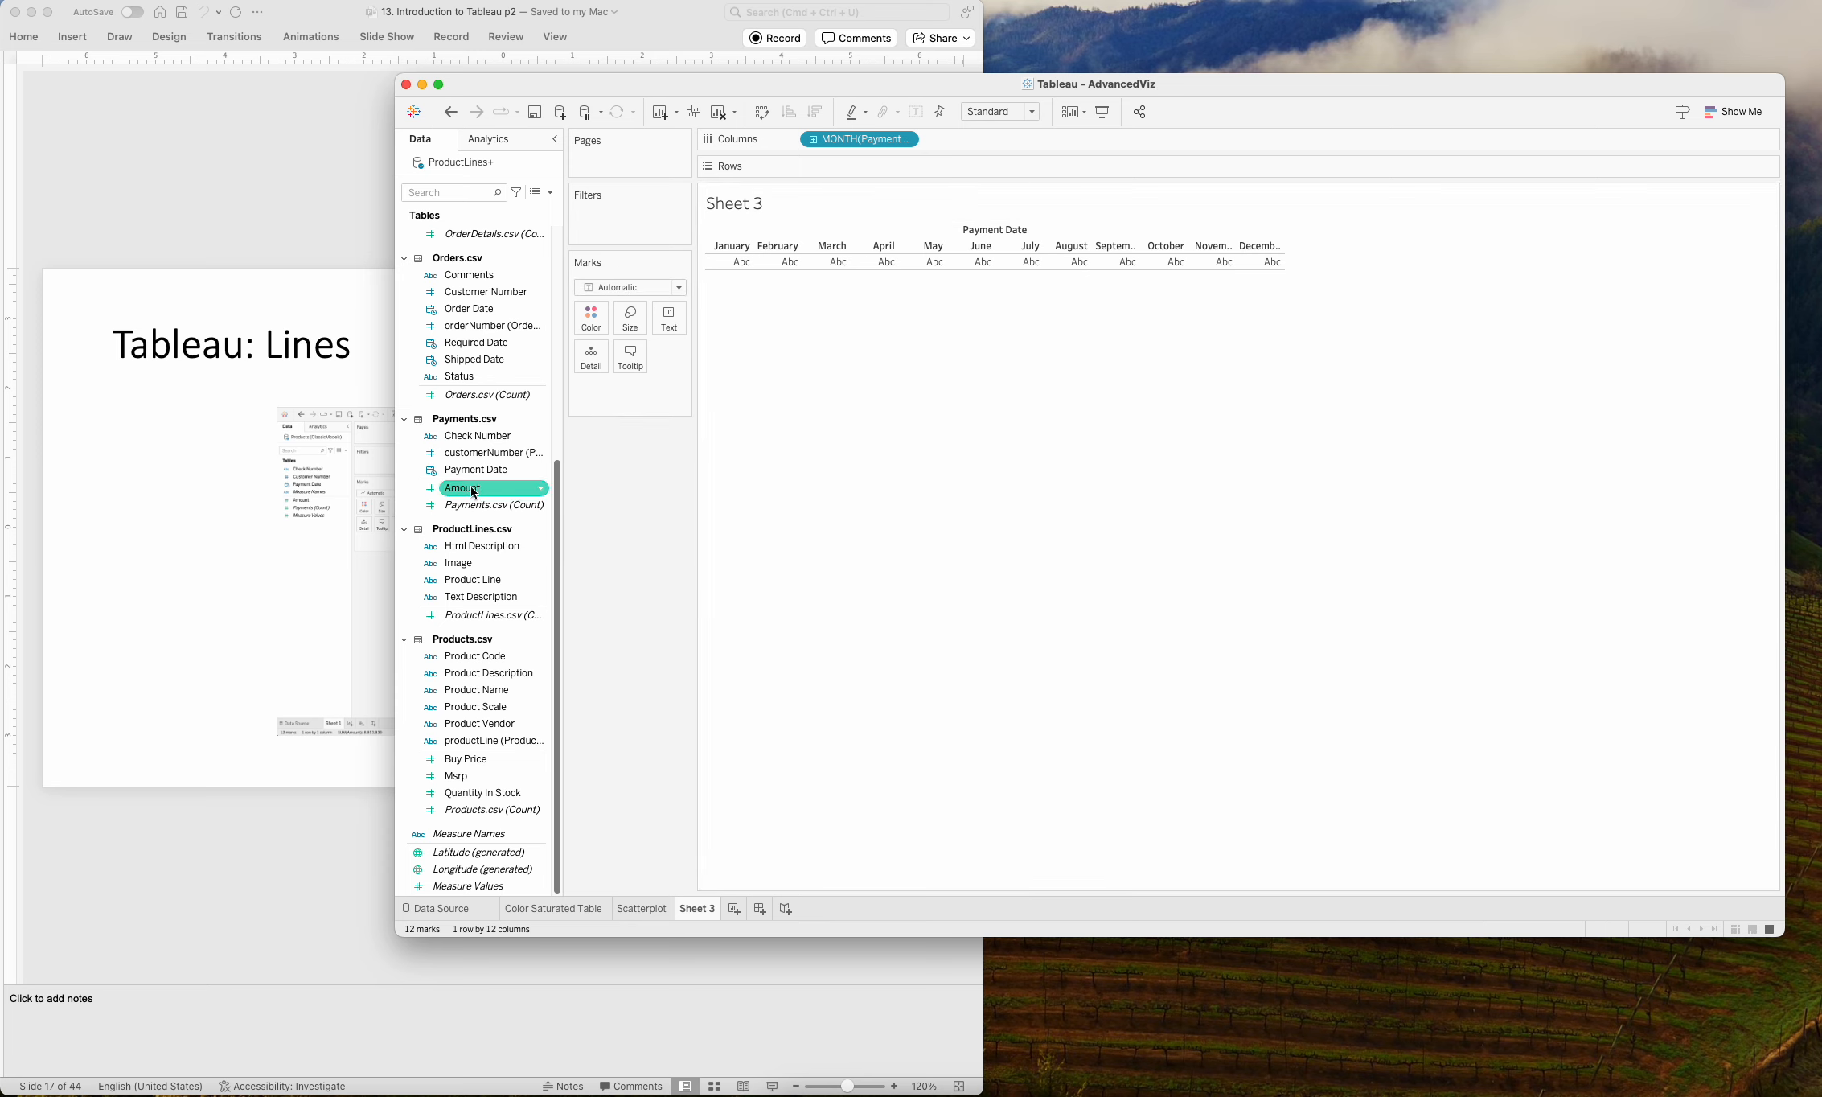
{"action": "left_click_drag", "start_coordinate": [474, 492], "coordinate": [792, 268]}
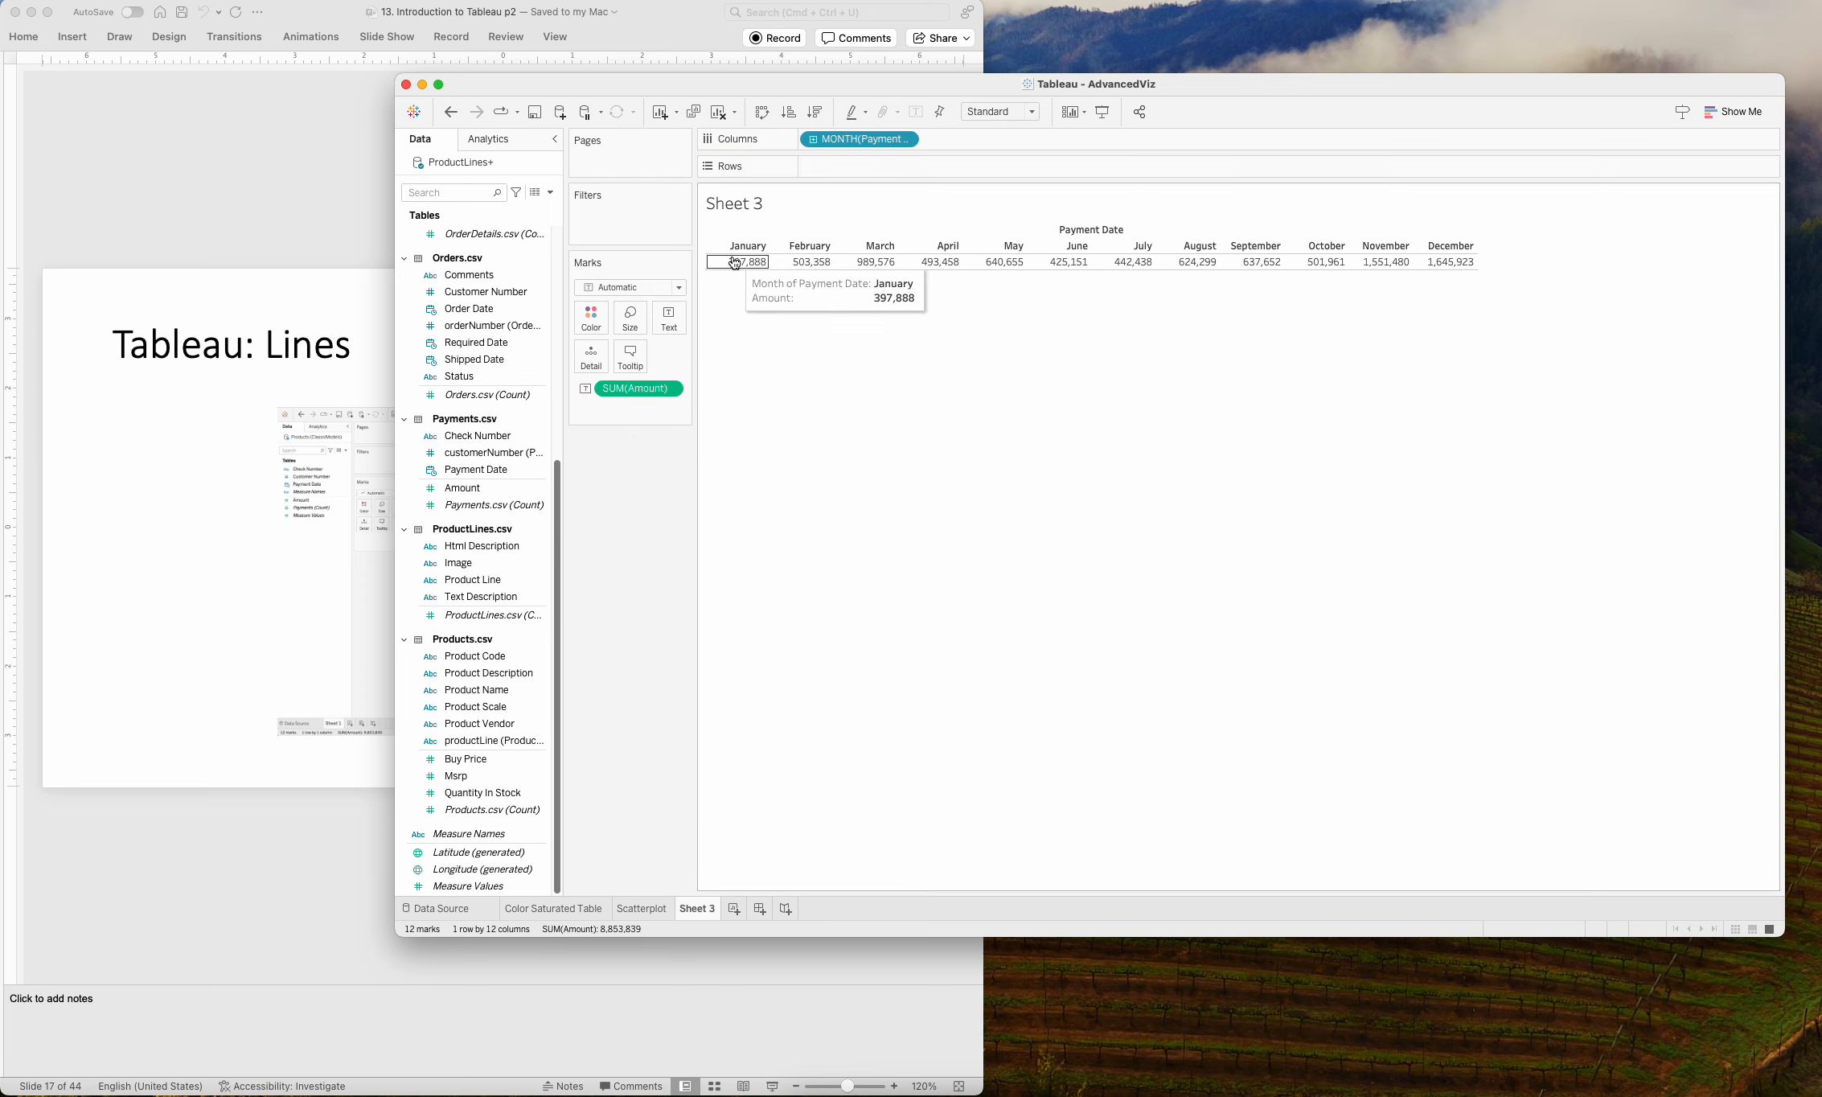
{"action": "mouse_move", "coordinate": [861, 265]}
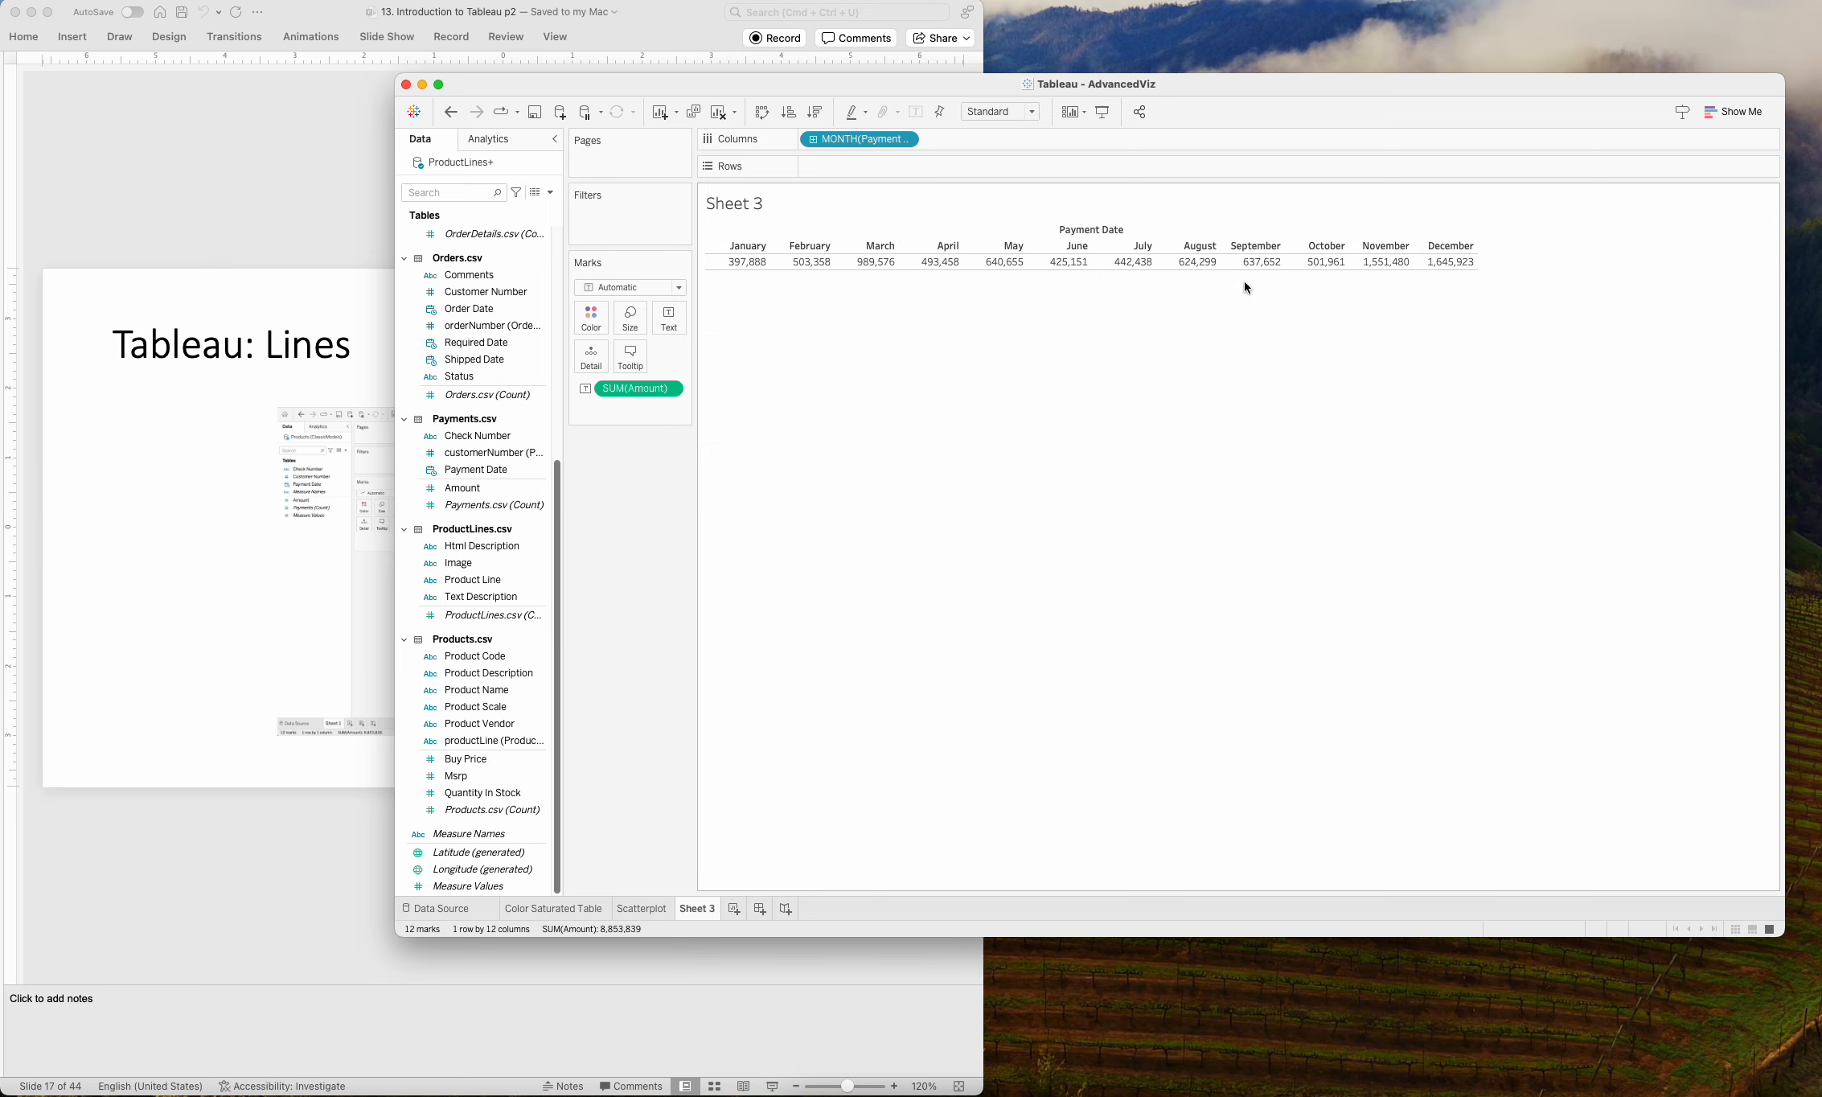
Compare the monthly table with the line chart example on slide 17 in PowerPoint, and return to Tableau.
{"action": "left_click", "coordinate": [326, 233]}
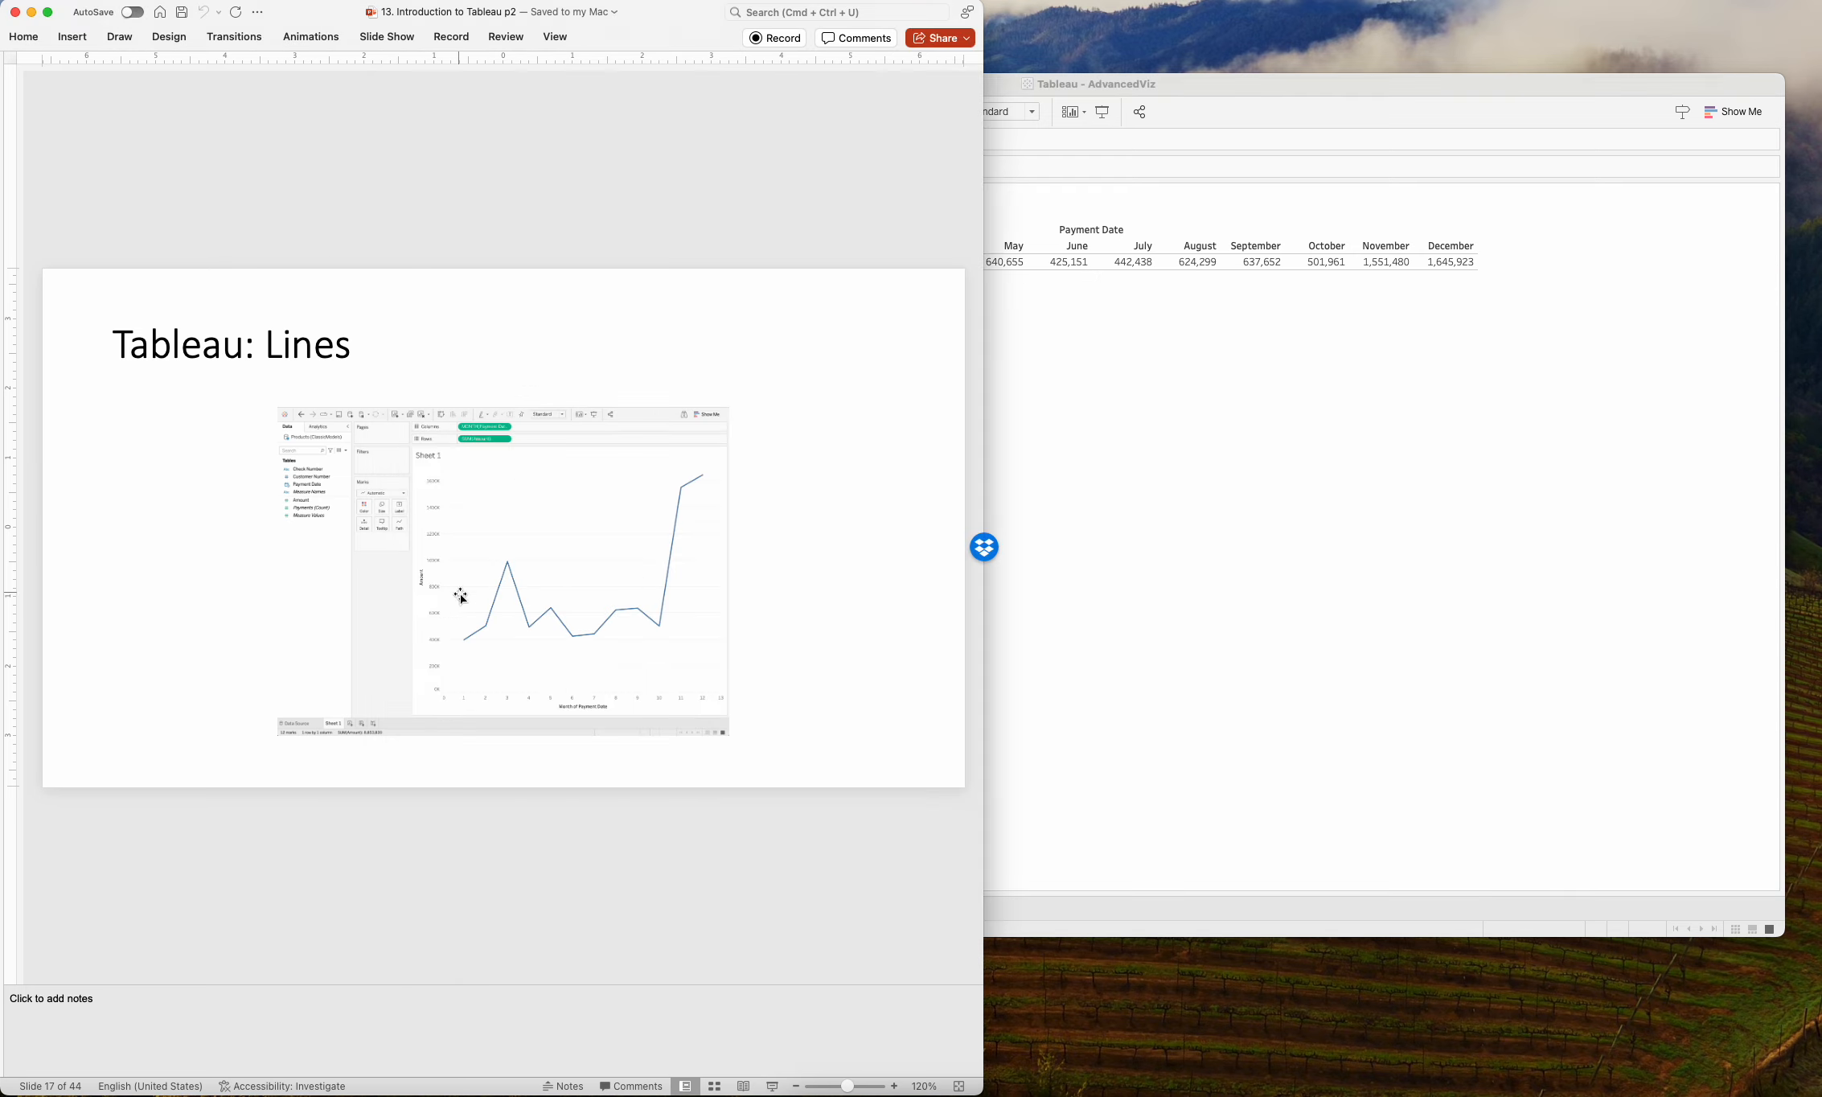
{"action": "left_click", "coordinate": [1070, 338]}
{"action": "mouse_move", "coordinate": [757, 268]}
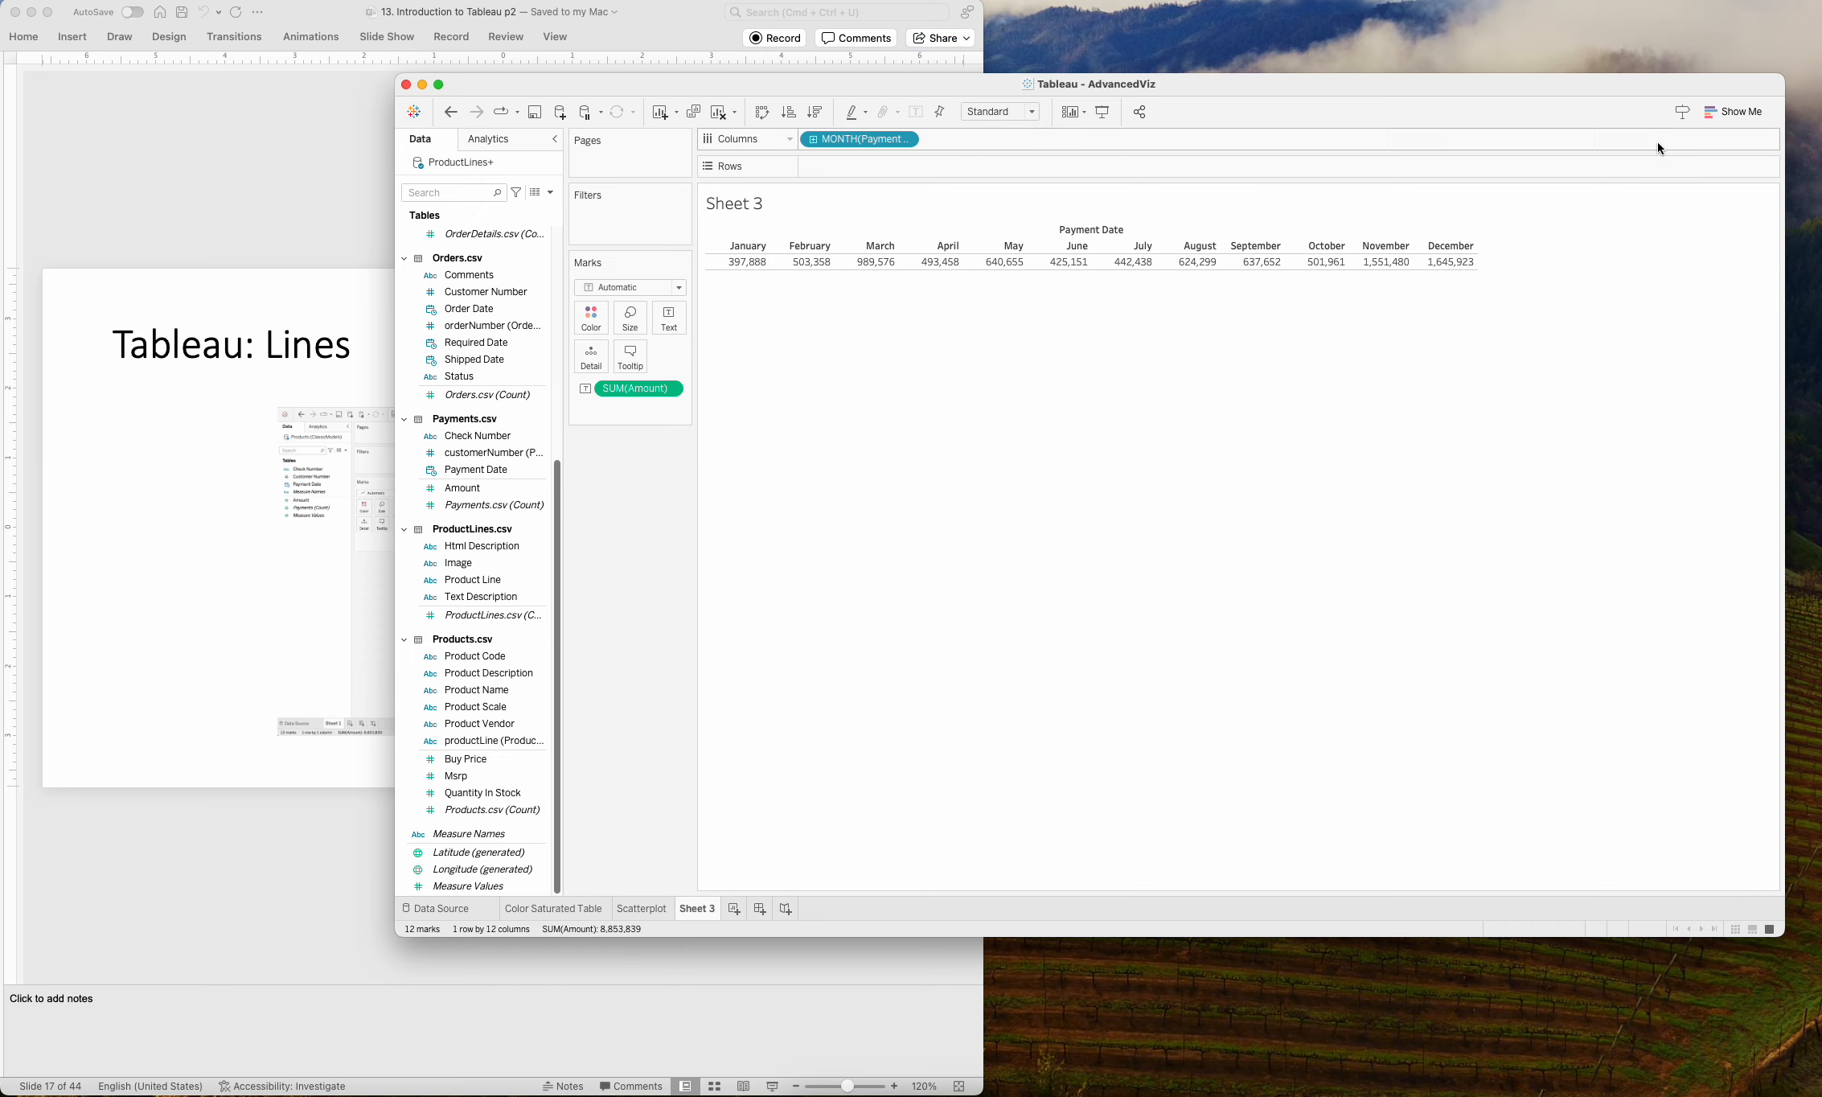
Convert the monthly Amount table into a discrete lines chart, and hide the chart type suggestions.
{"action": "left_click", "coordinate": [1734, 113]}
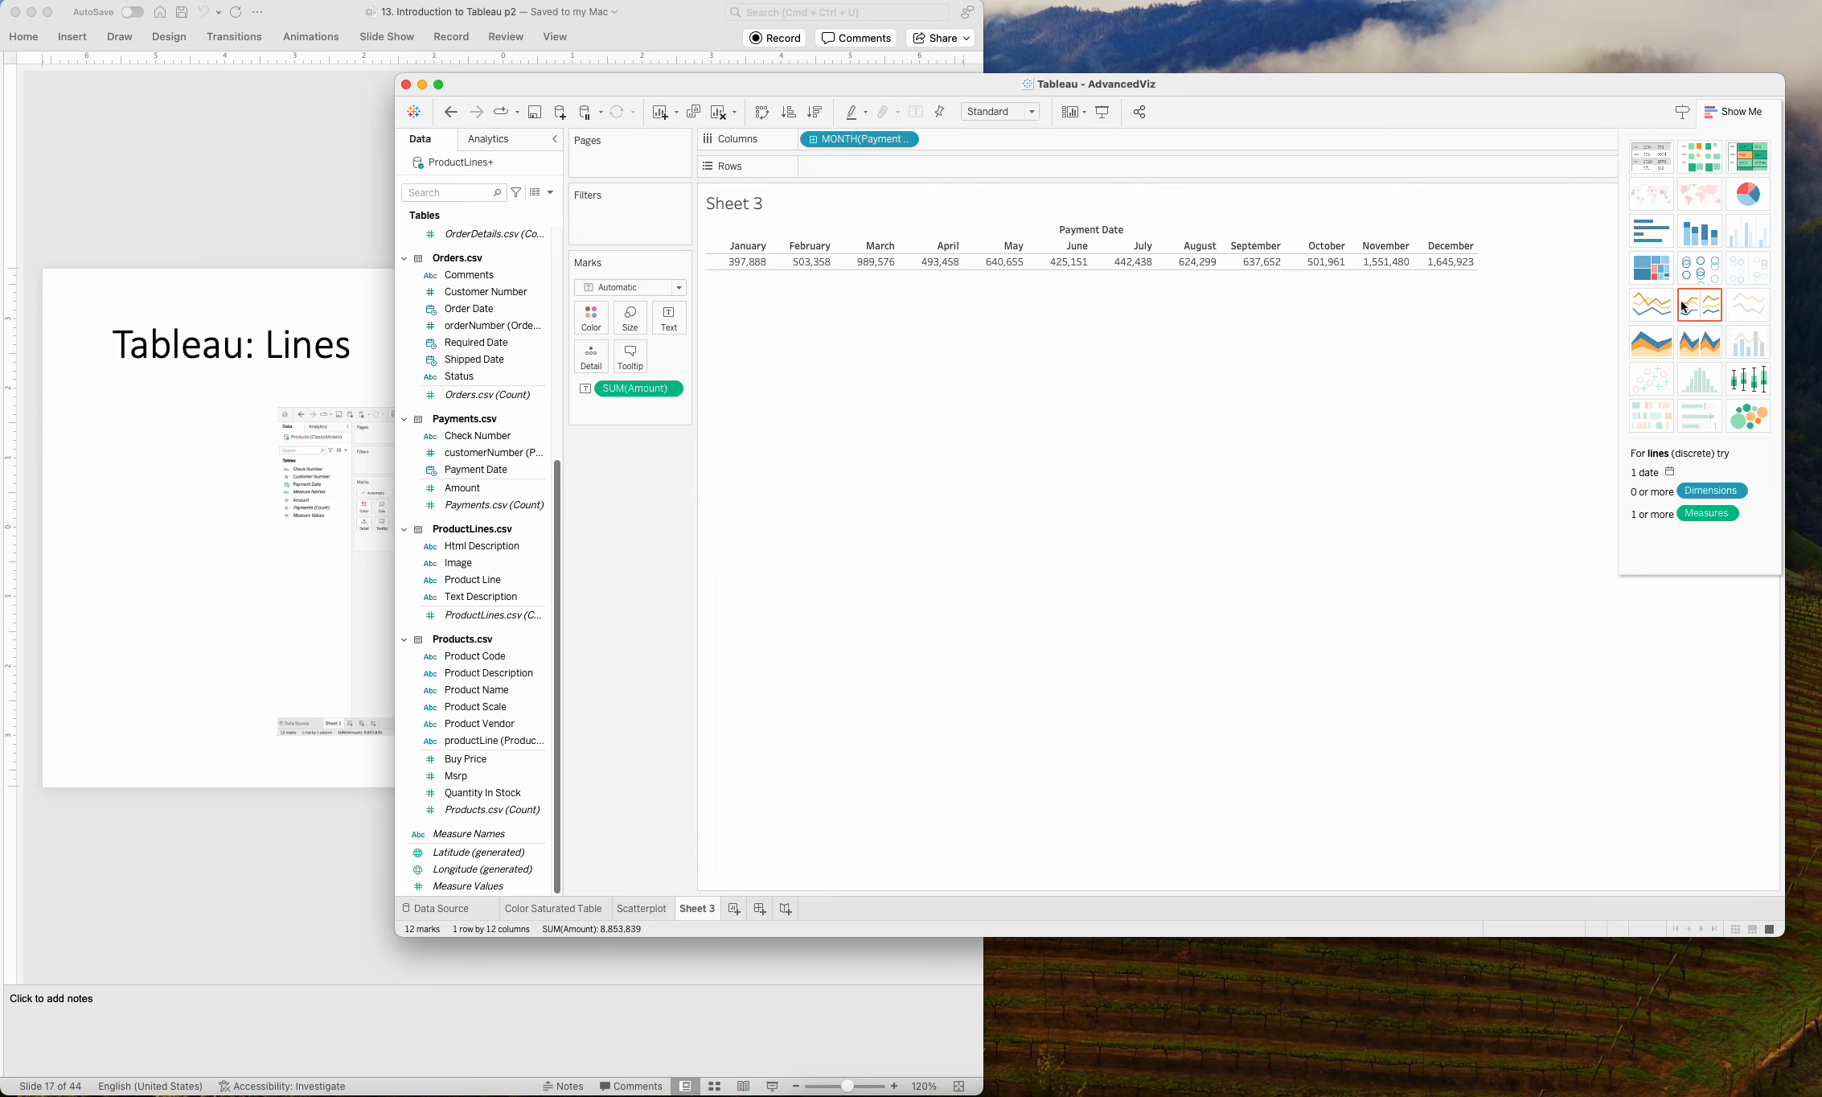
{"action": "left_click", "coordinate": [1720, 313]}
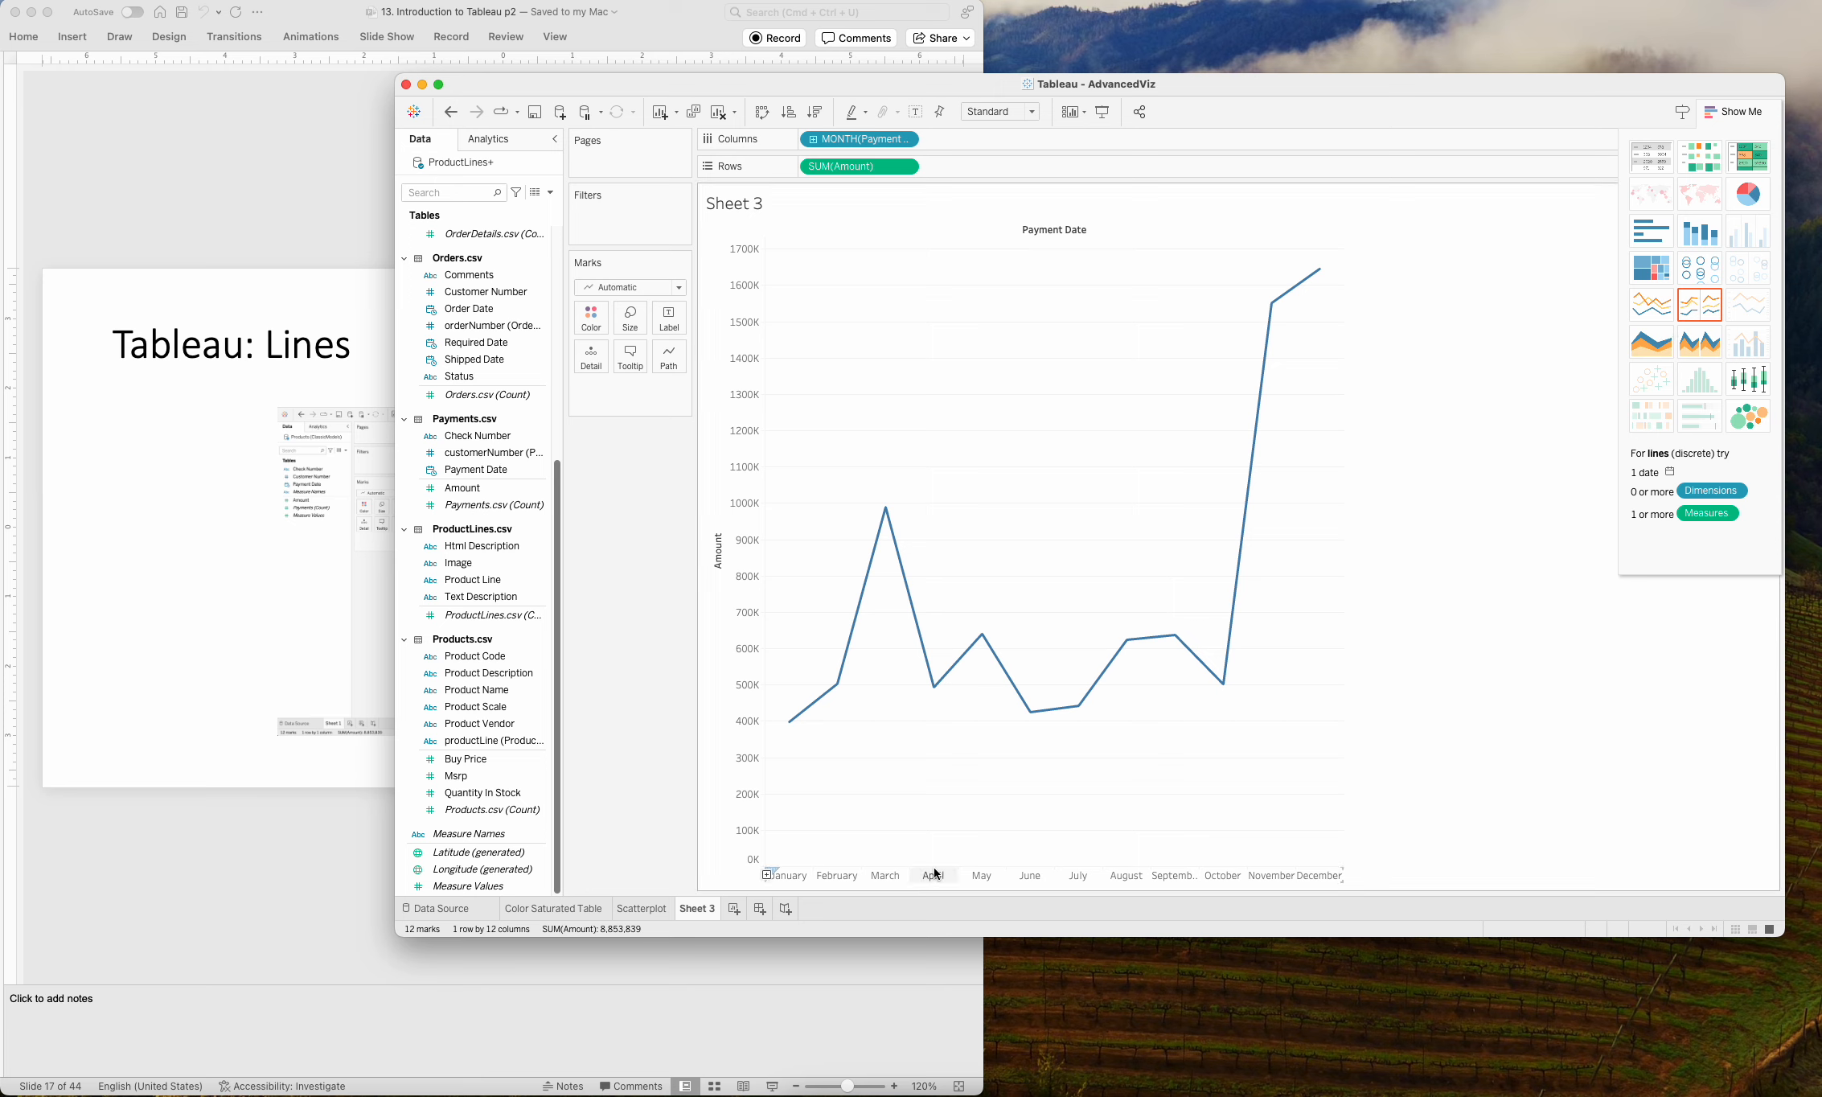
{"action": "mouse_move", "coordinate": [882, 525]}
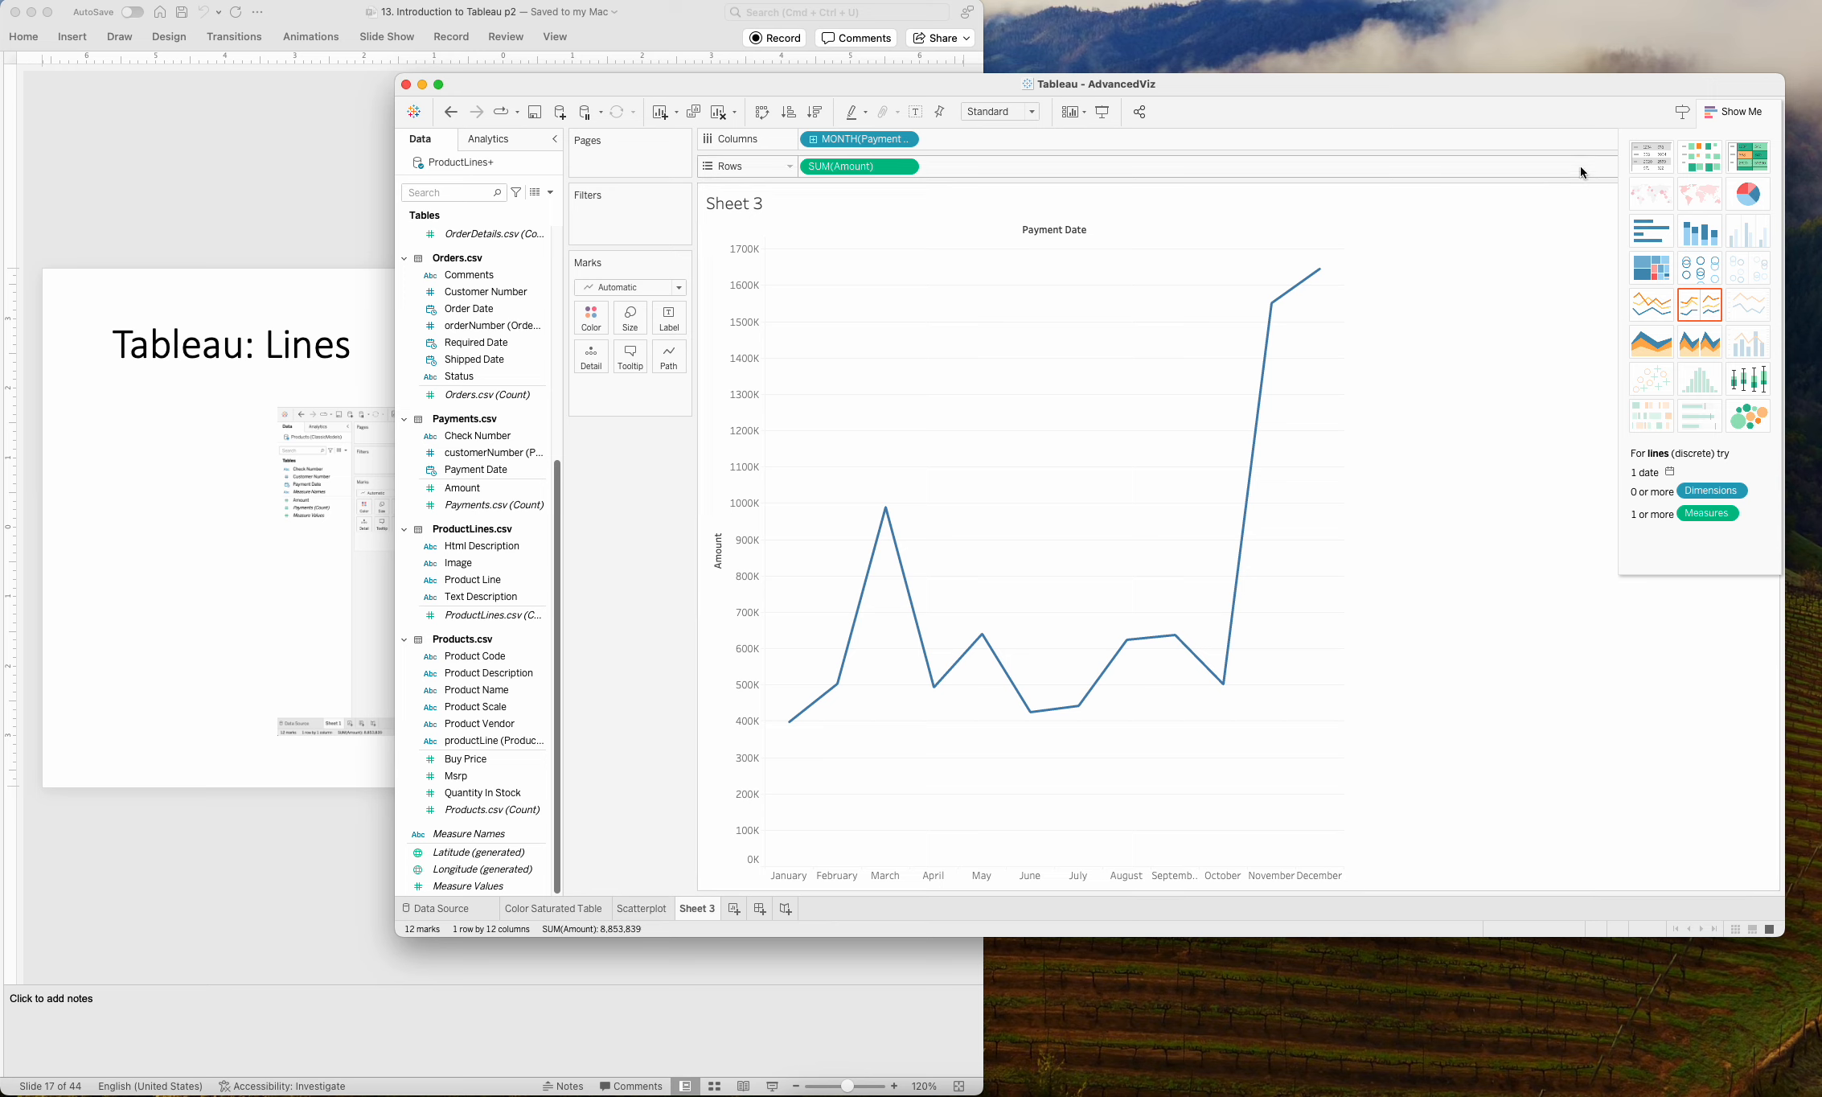
{"action": "left_click", "coordinate": [1725, 111]}
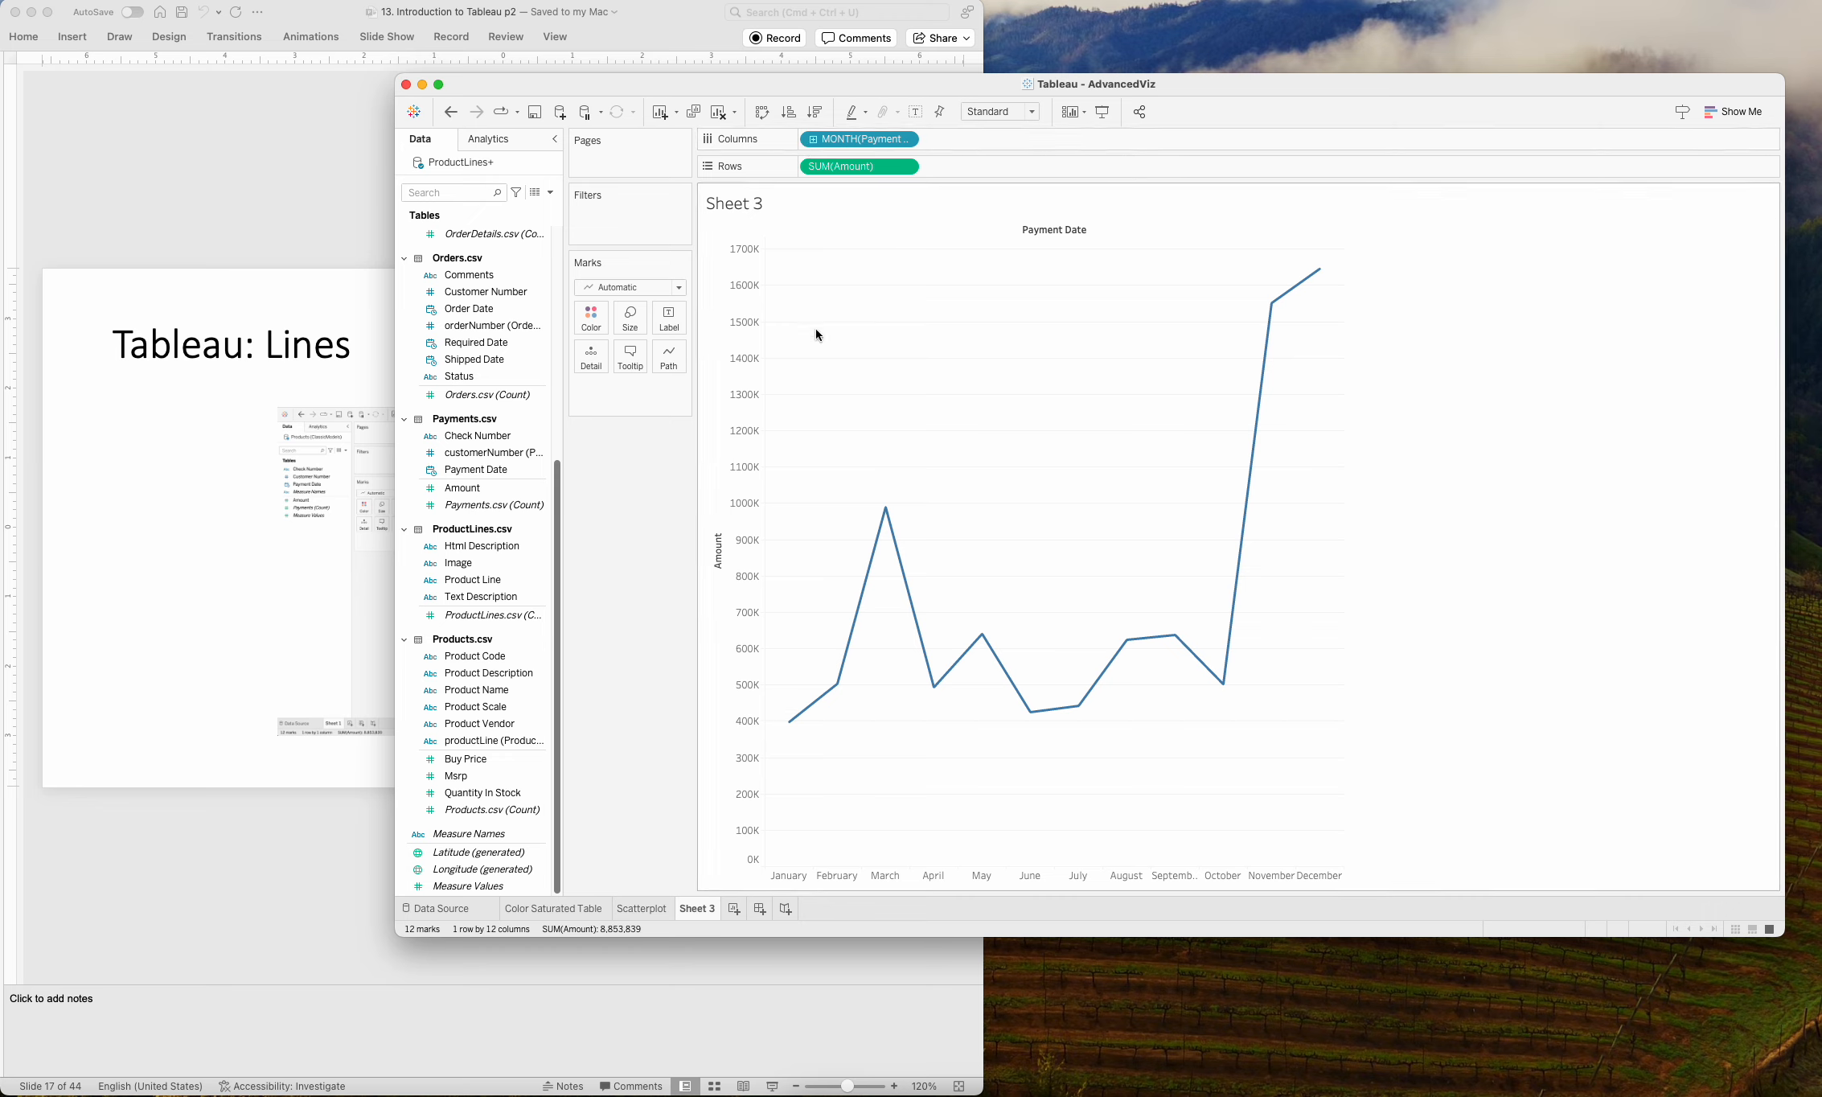
Switch to PowerPoint to check the multi-line Tableau: Lines example on slide 18, and return to Tableau.
{"action": "mouse_move", "coordinate": [836, 680]}
{"action": "left_click", "coordinate": [167, 196]}
{"action": "key", "text": "Down"}
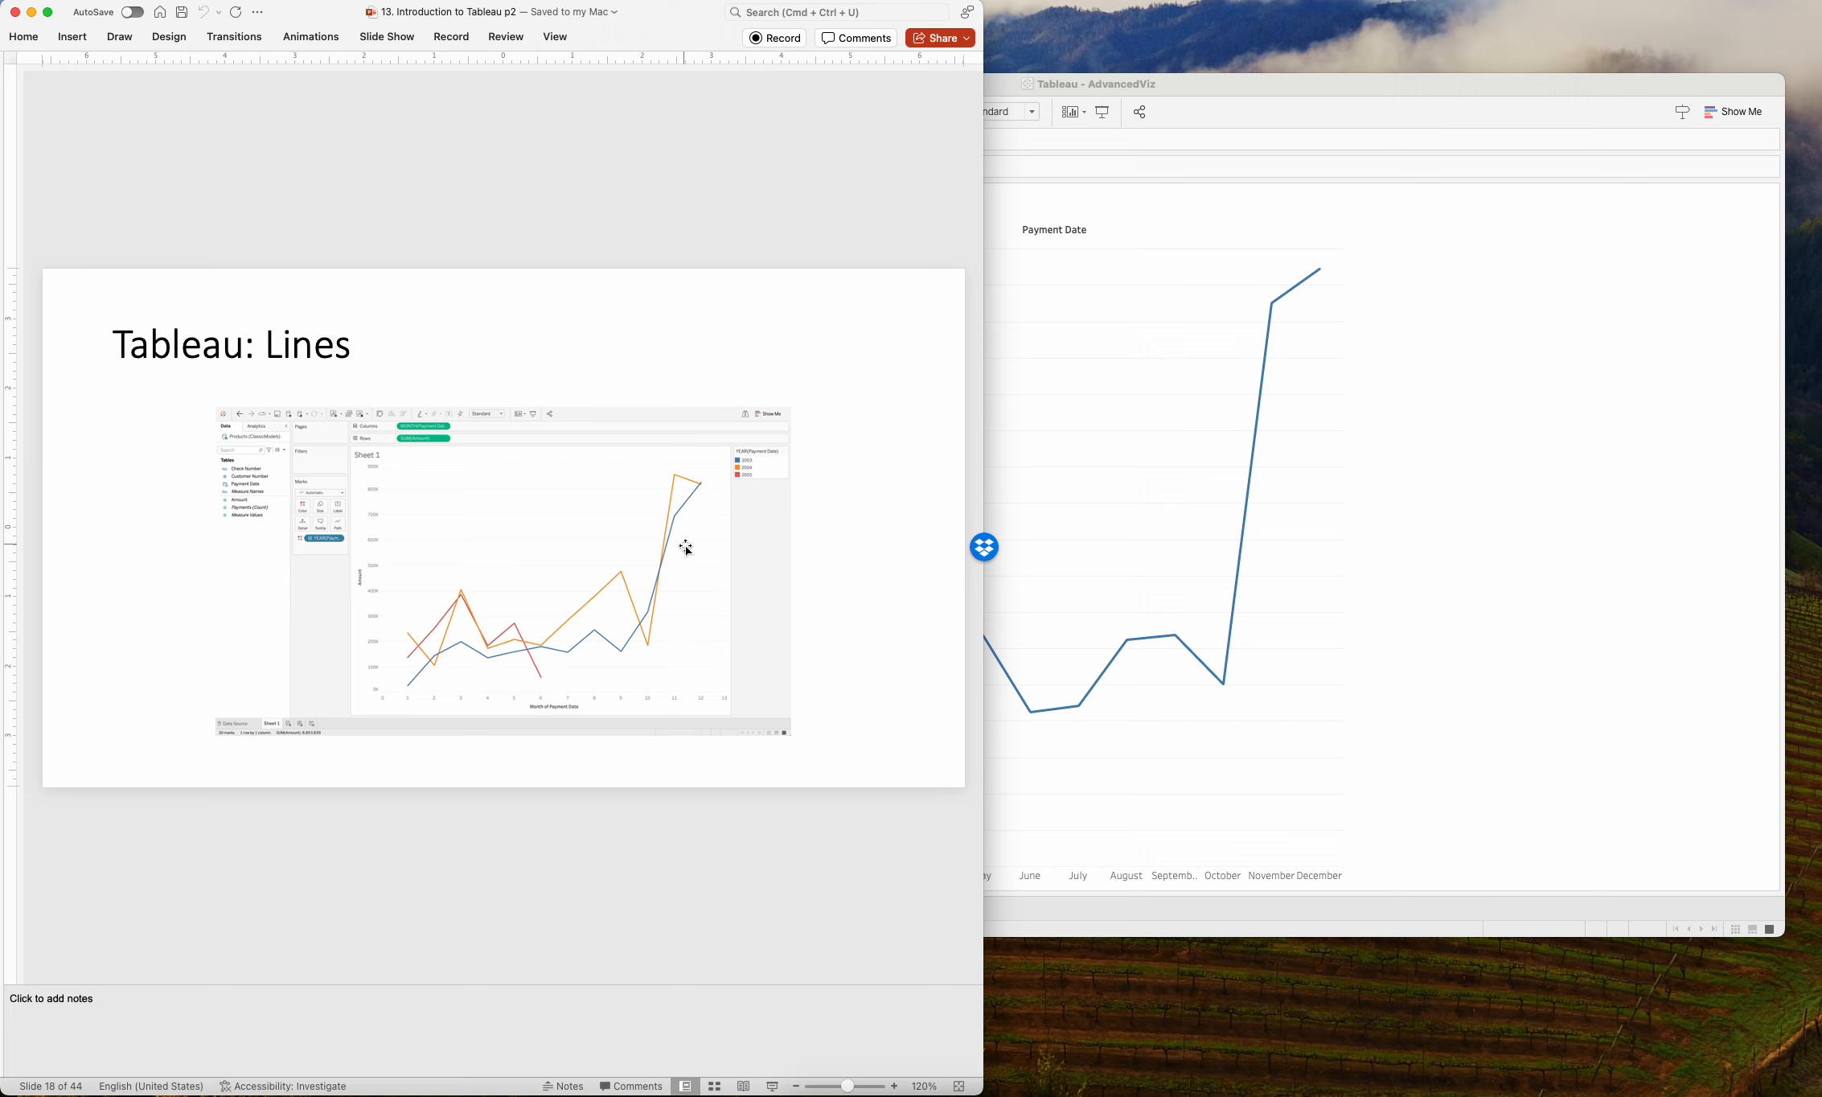
{"action": "left_click", "coordinate": [1399, 365]}
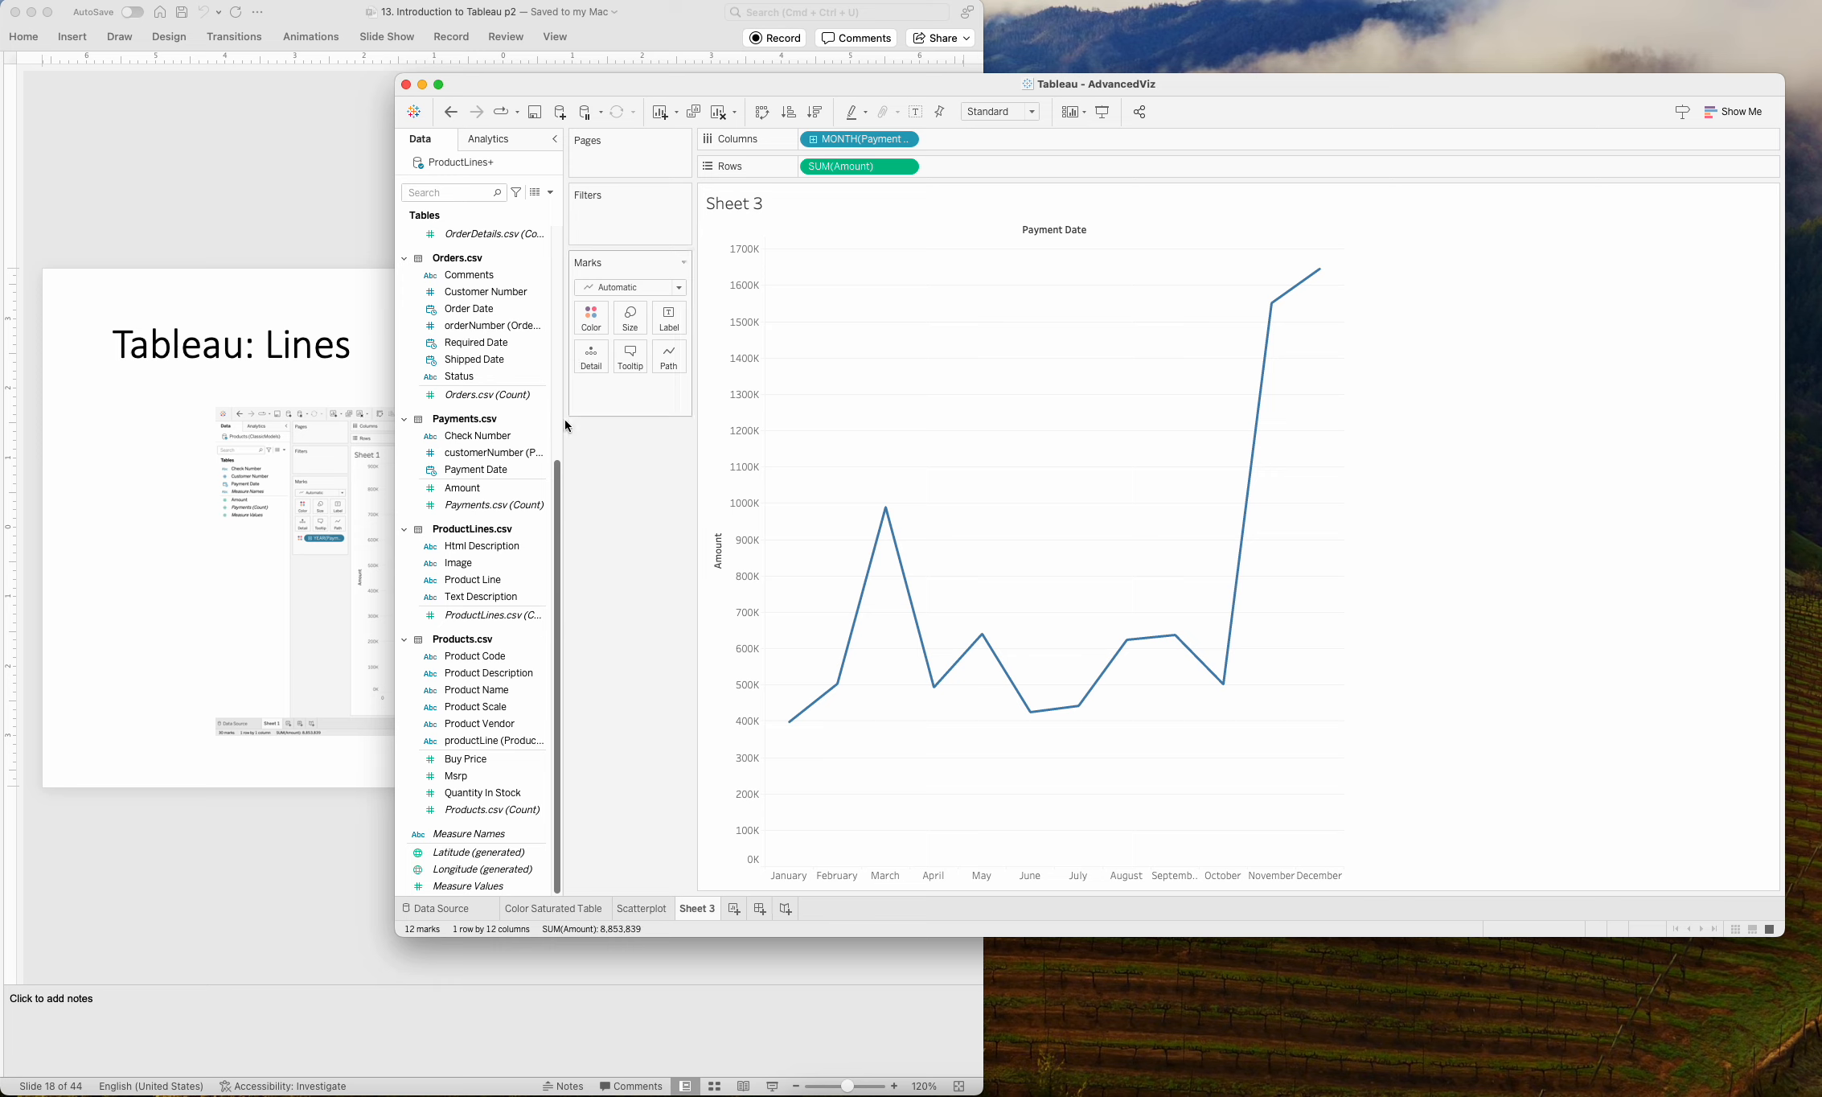
Split the line by color using the year of Payment Date, and rename the worksheet as LinePlot.
{"action": "left_click_drag", "start_coordinate": [466, 471], "coordinate": [597, 322]}
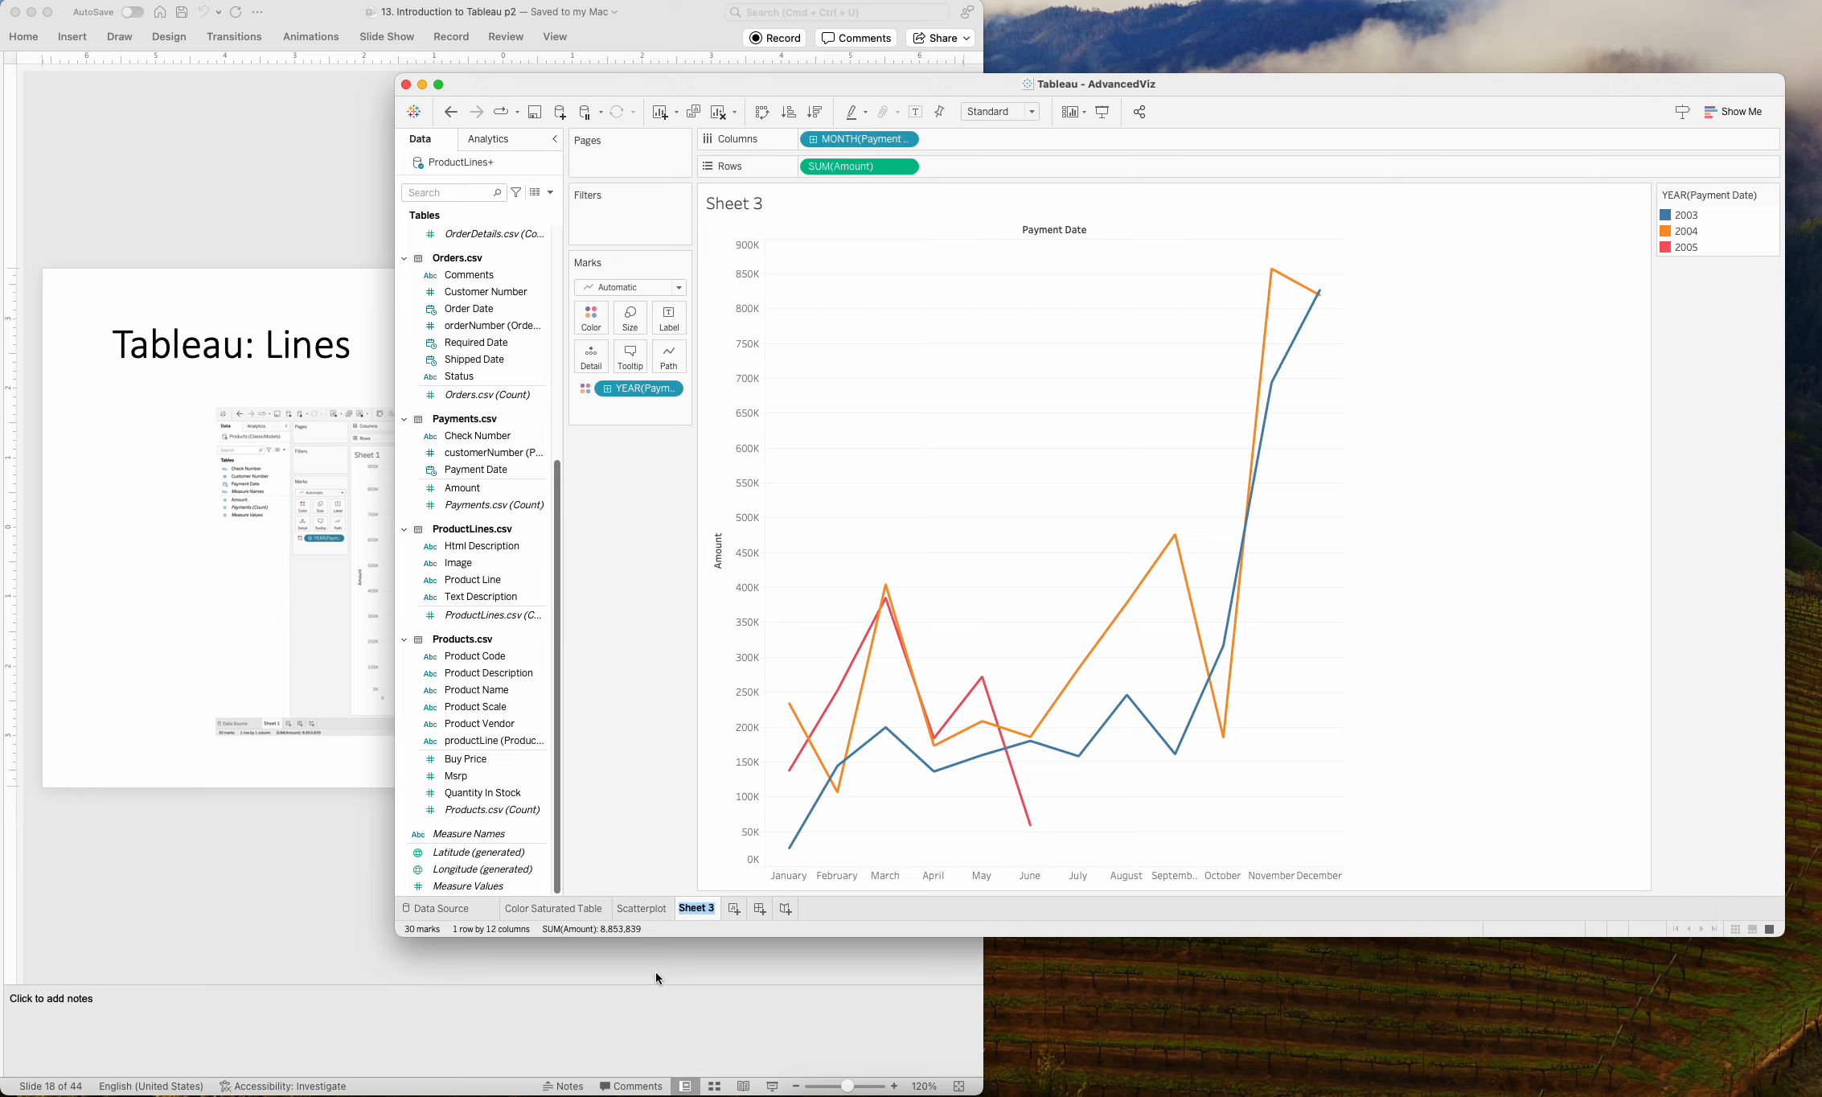
{"action": "type", "text": "LinePlot"}
{"action": "key", "text": "Return"}
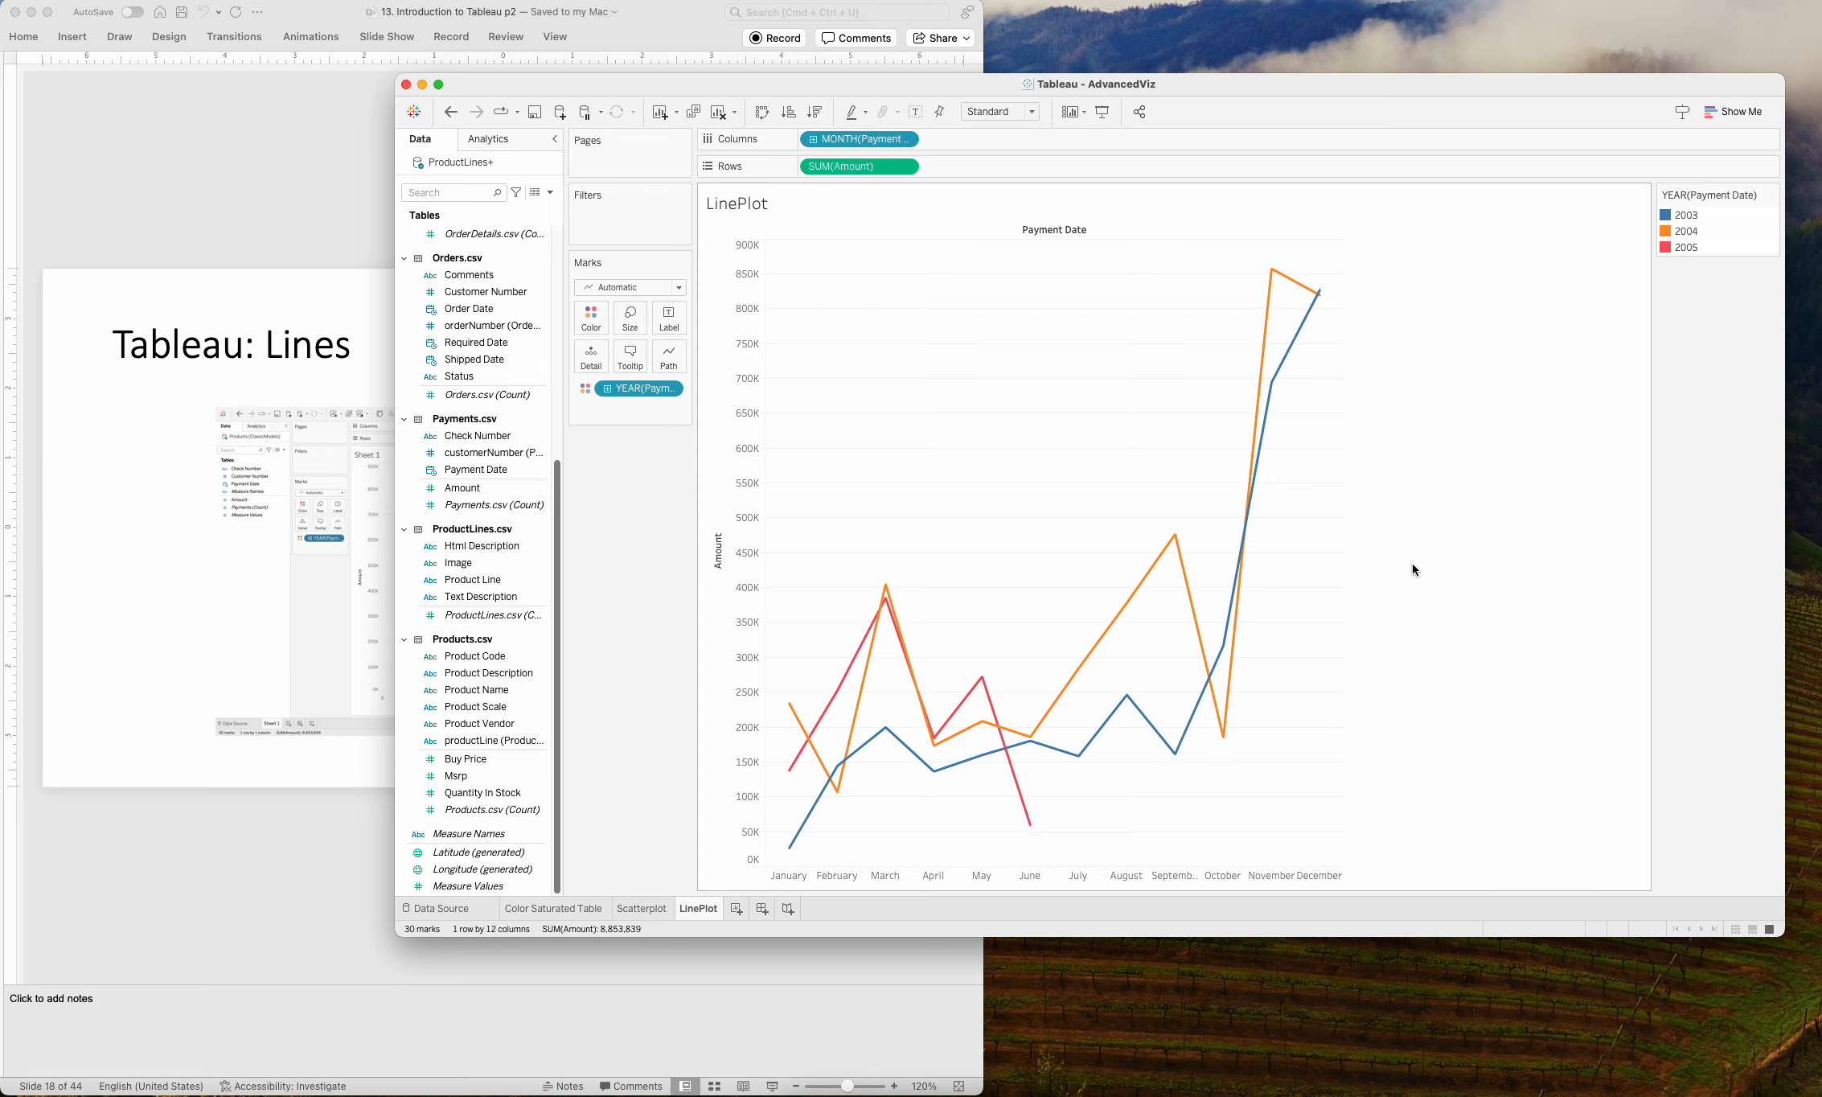
Switch to PowerPoint to read the Tableau: Blended Axis slides 19 and 20, and return to Tableau.
{"action": "left_click", "coordinate": [357, 880]}
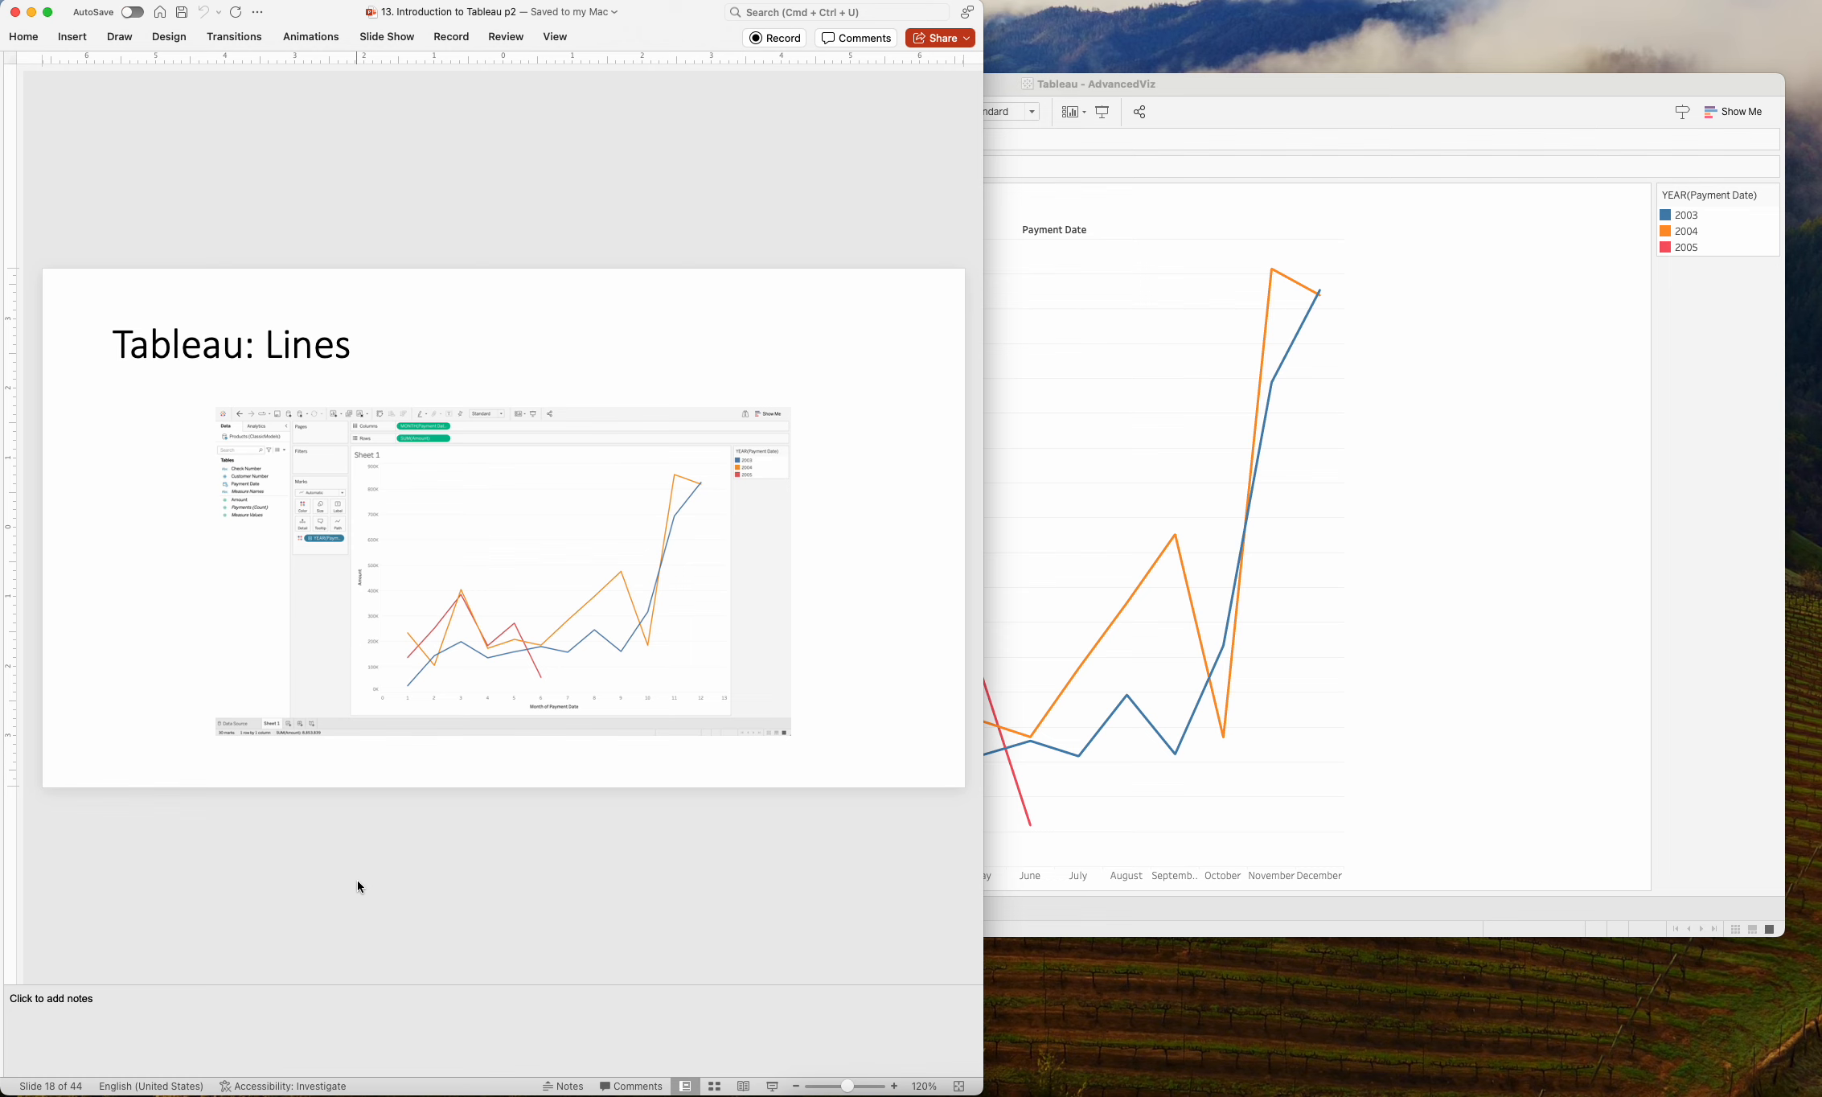
{"action": "key", "text": "Down"}
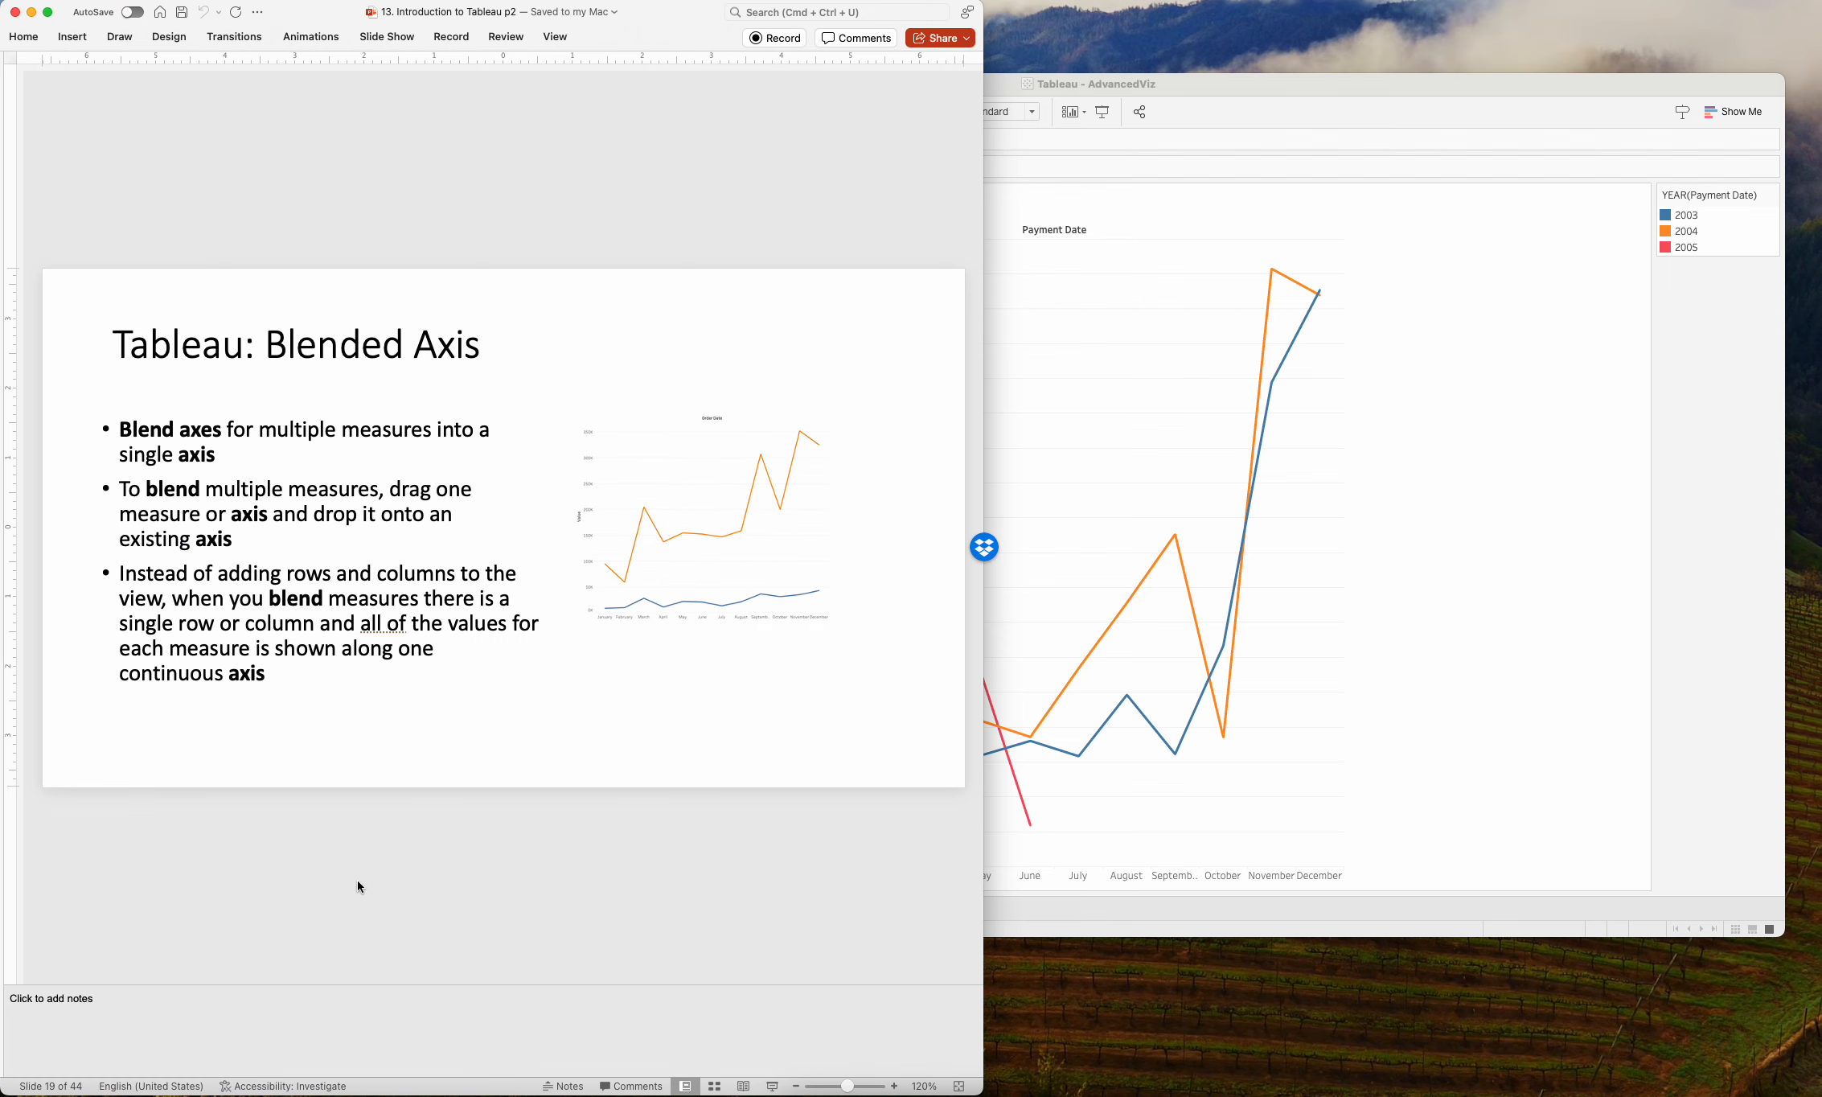
{"action": "key", "text": "Down"}
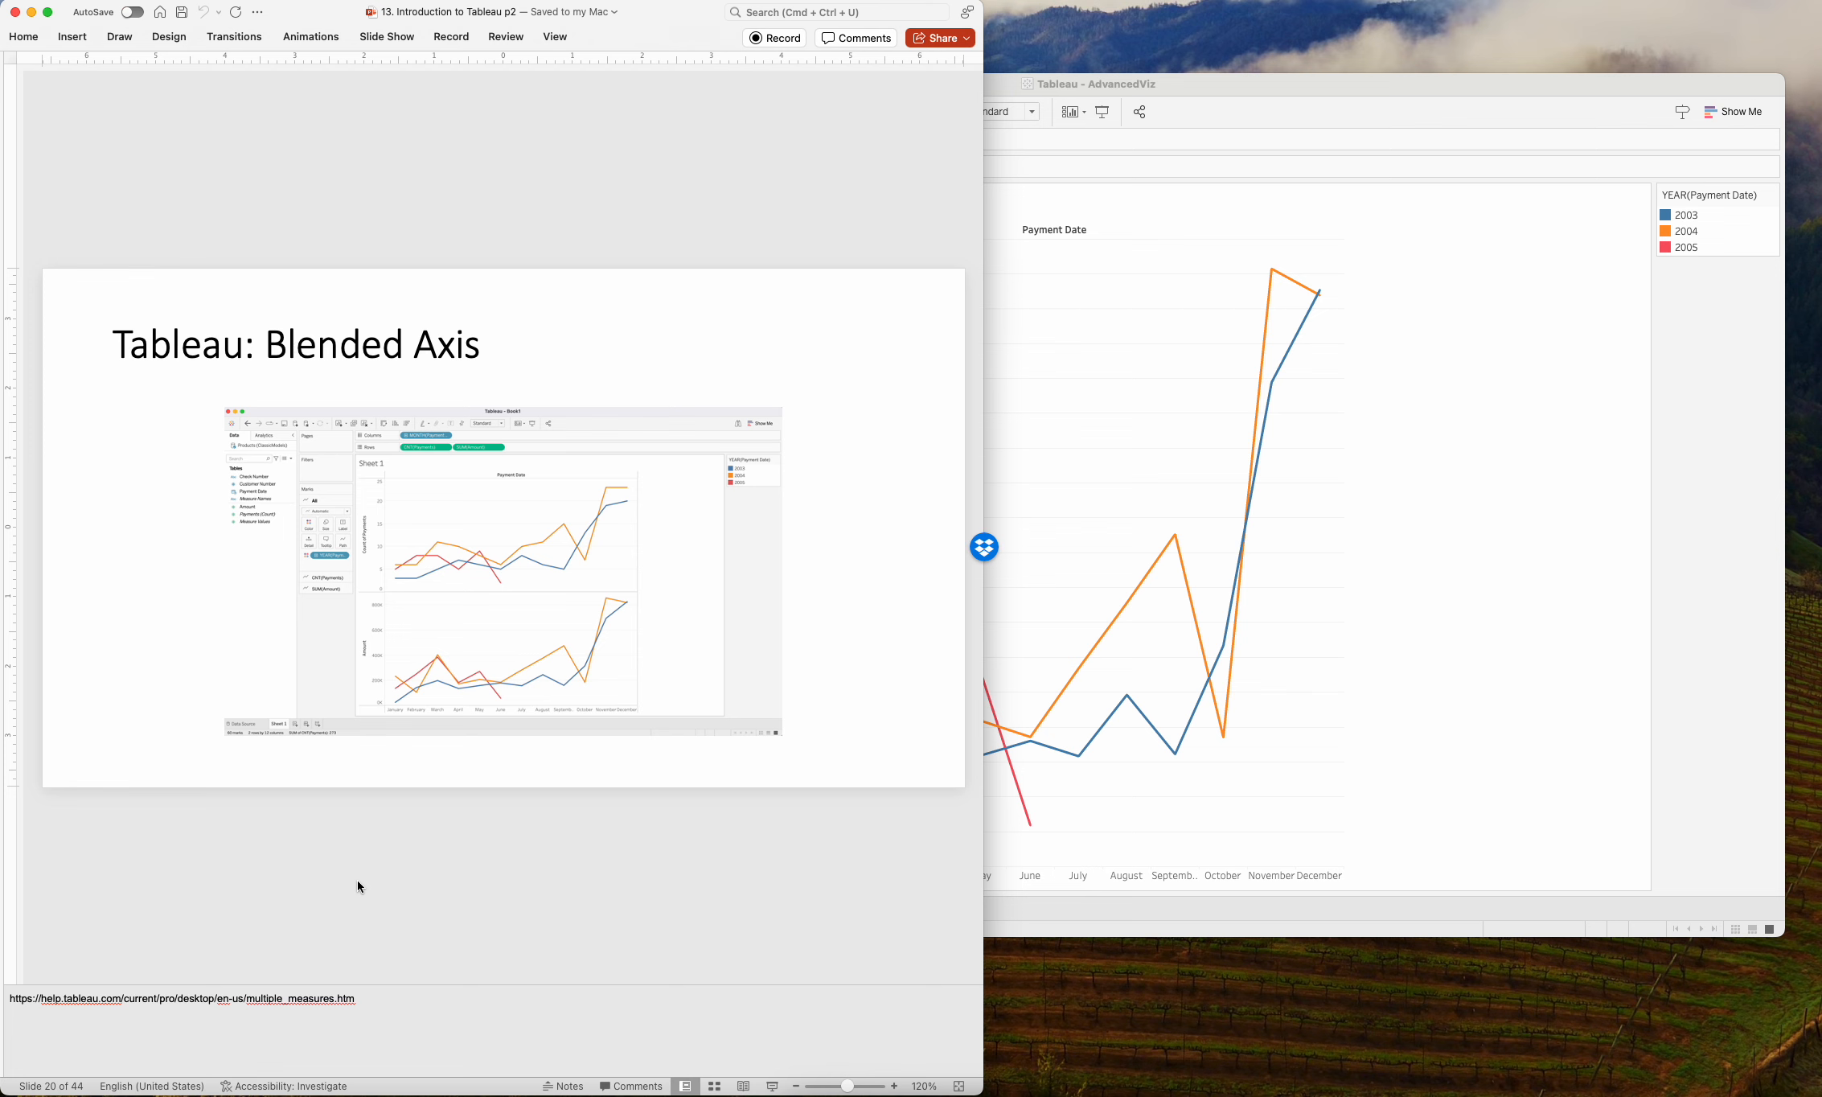
{"action": "left_click", "coordinate": [1022, 751]}
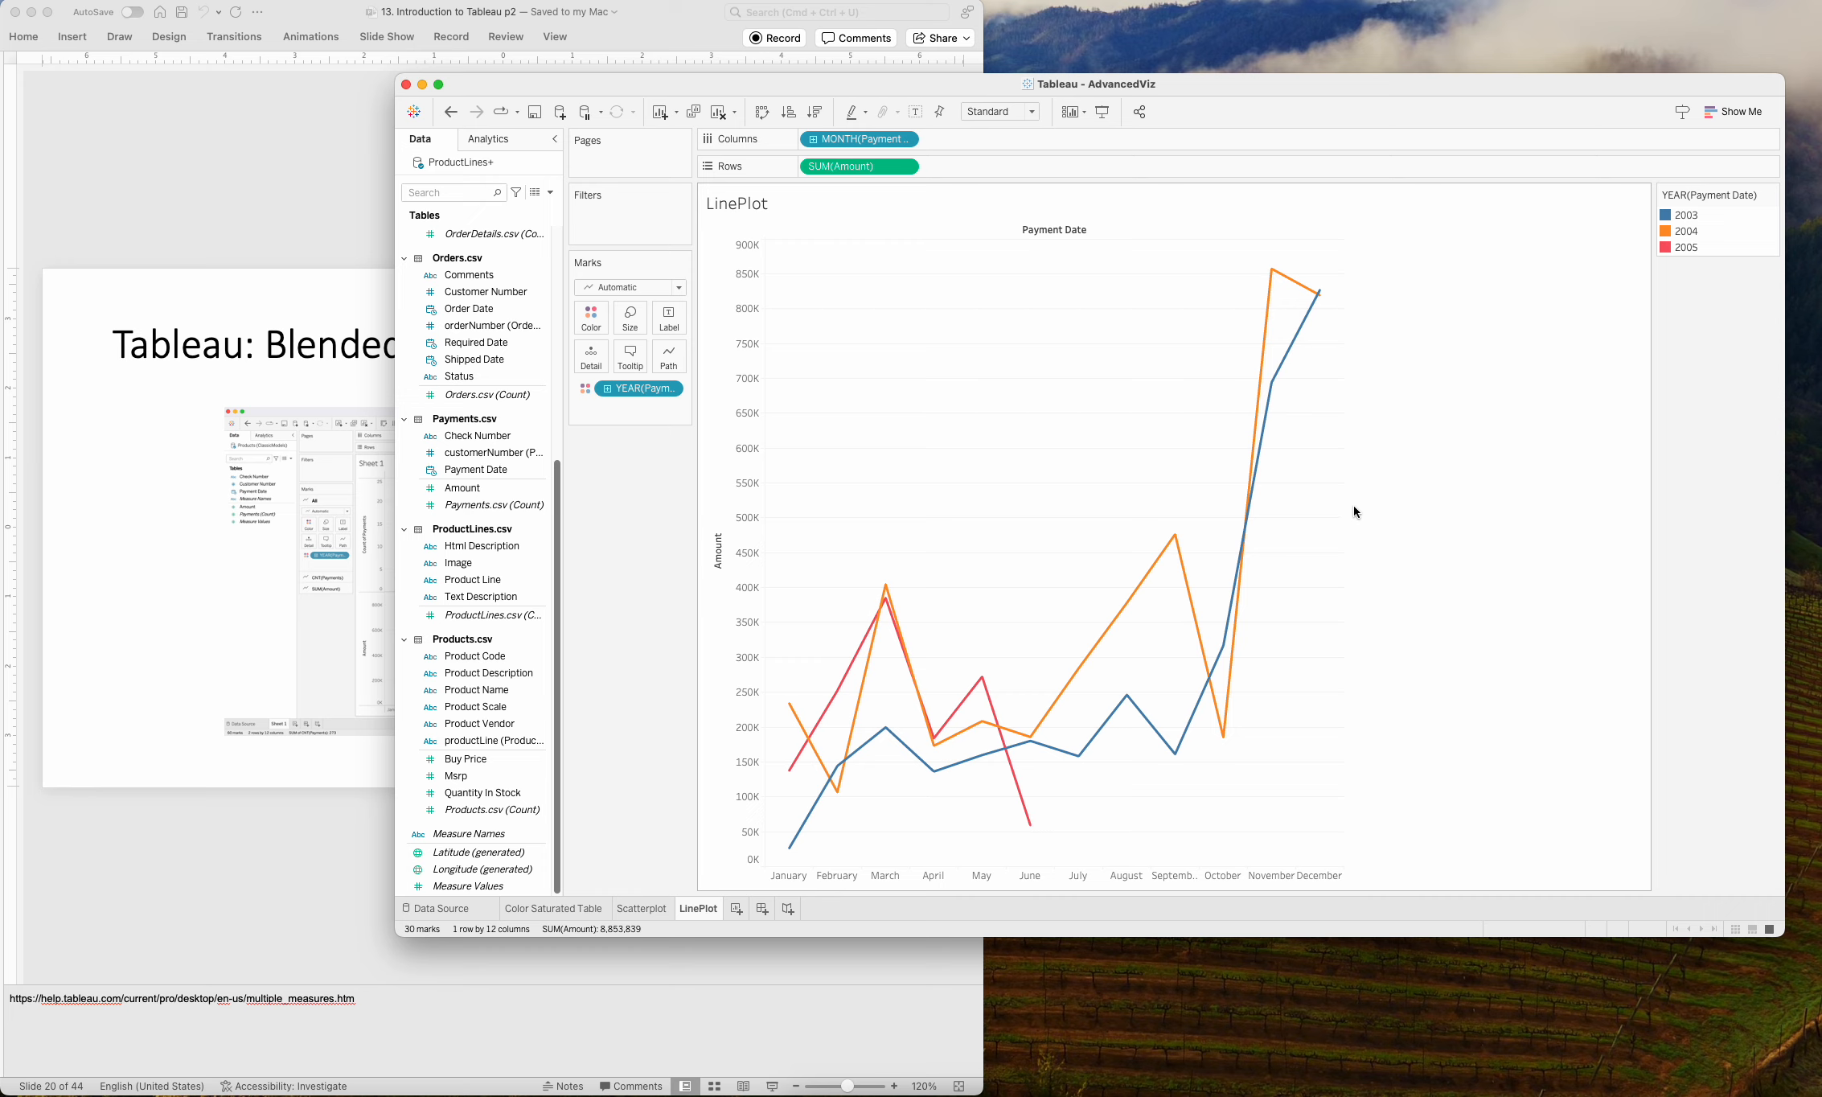
Add Check Number to the rows ahead of Amount and aggregate it with the Count measure.
{"action": "left_click_drag", "start_coordinate": [455, 436], "coordinate": [976, 164]}
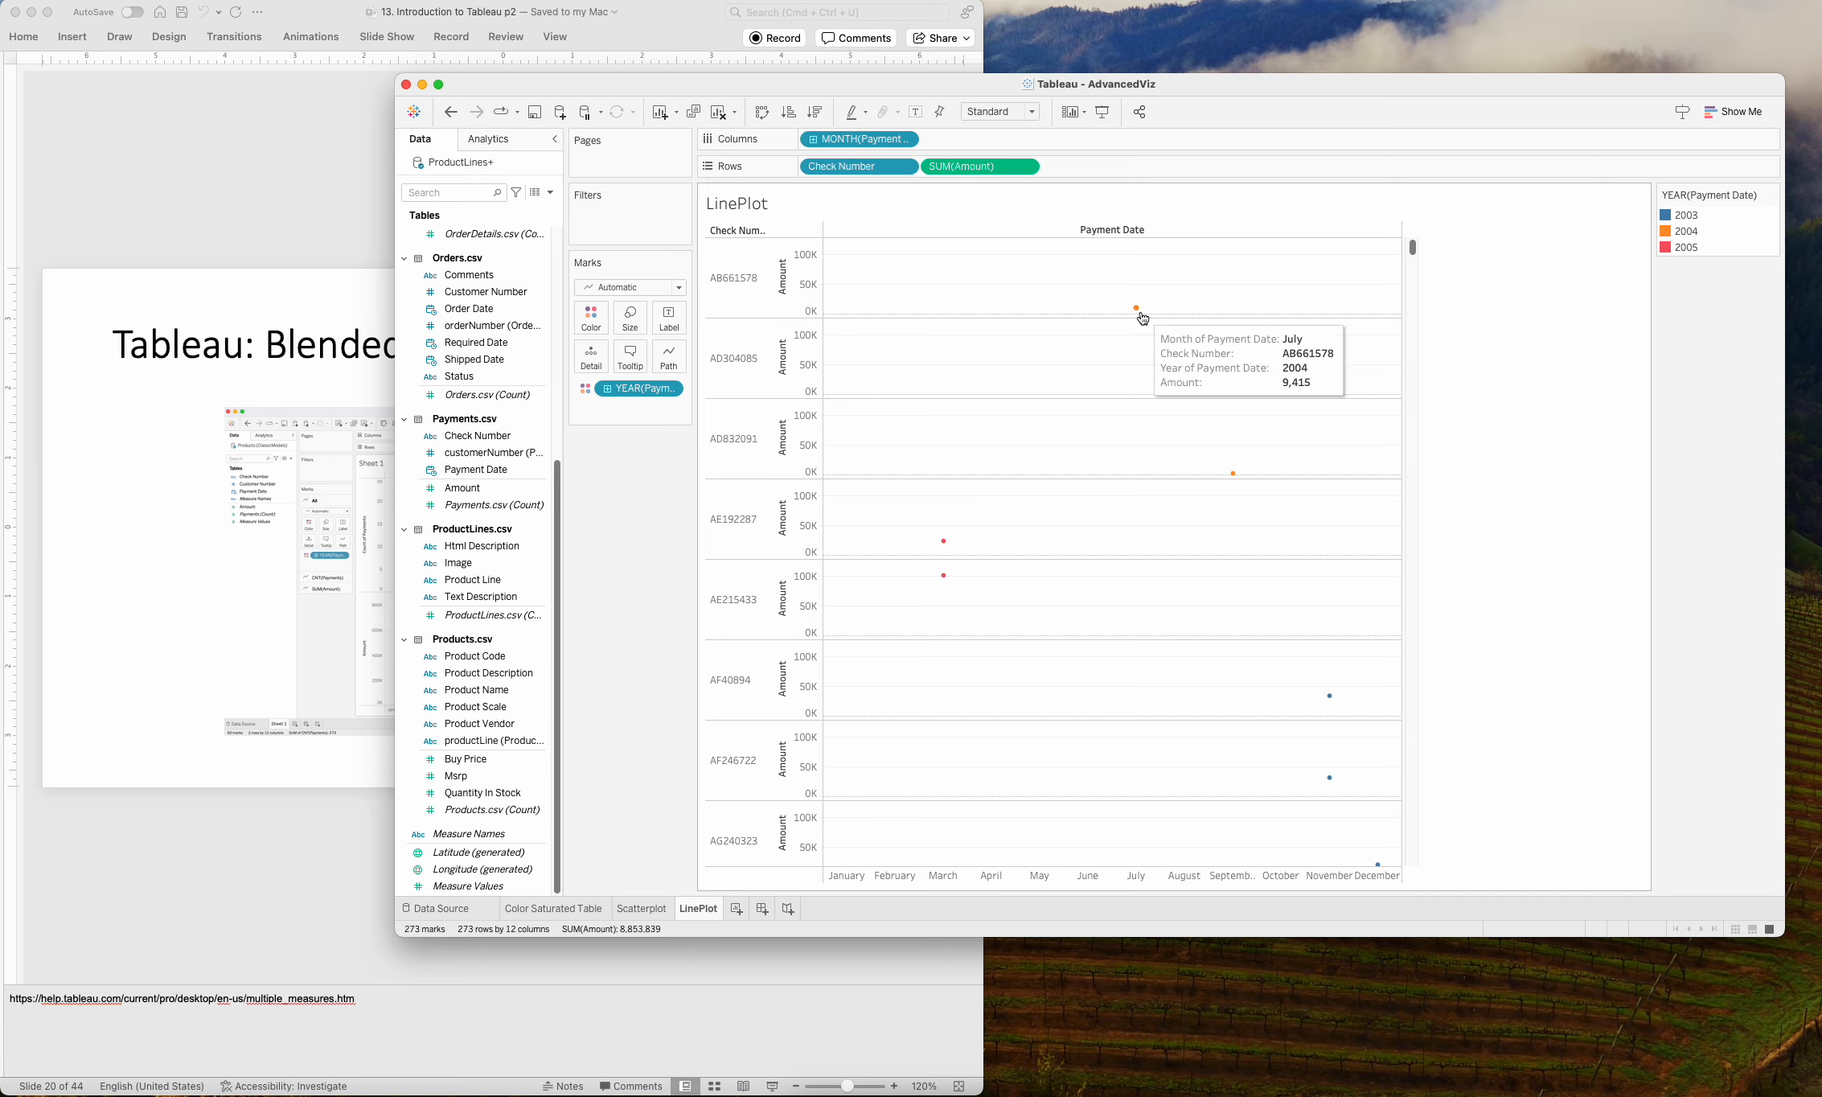
{"action": "left_click", "coordinate": [907, 167]}
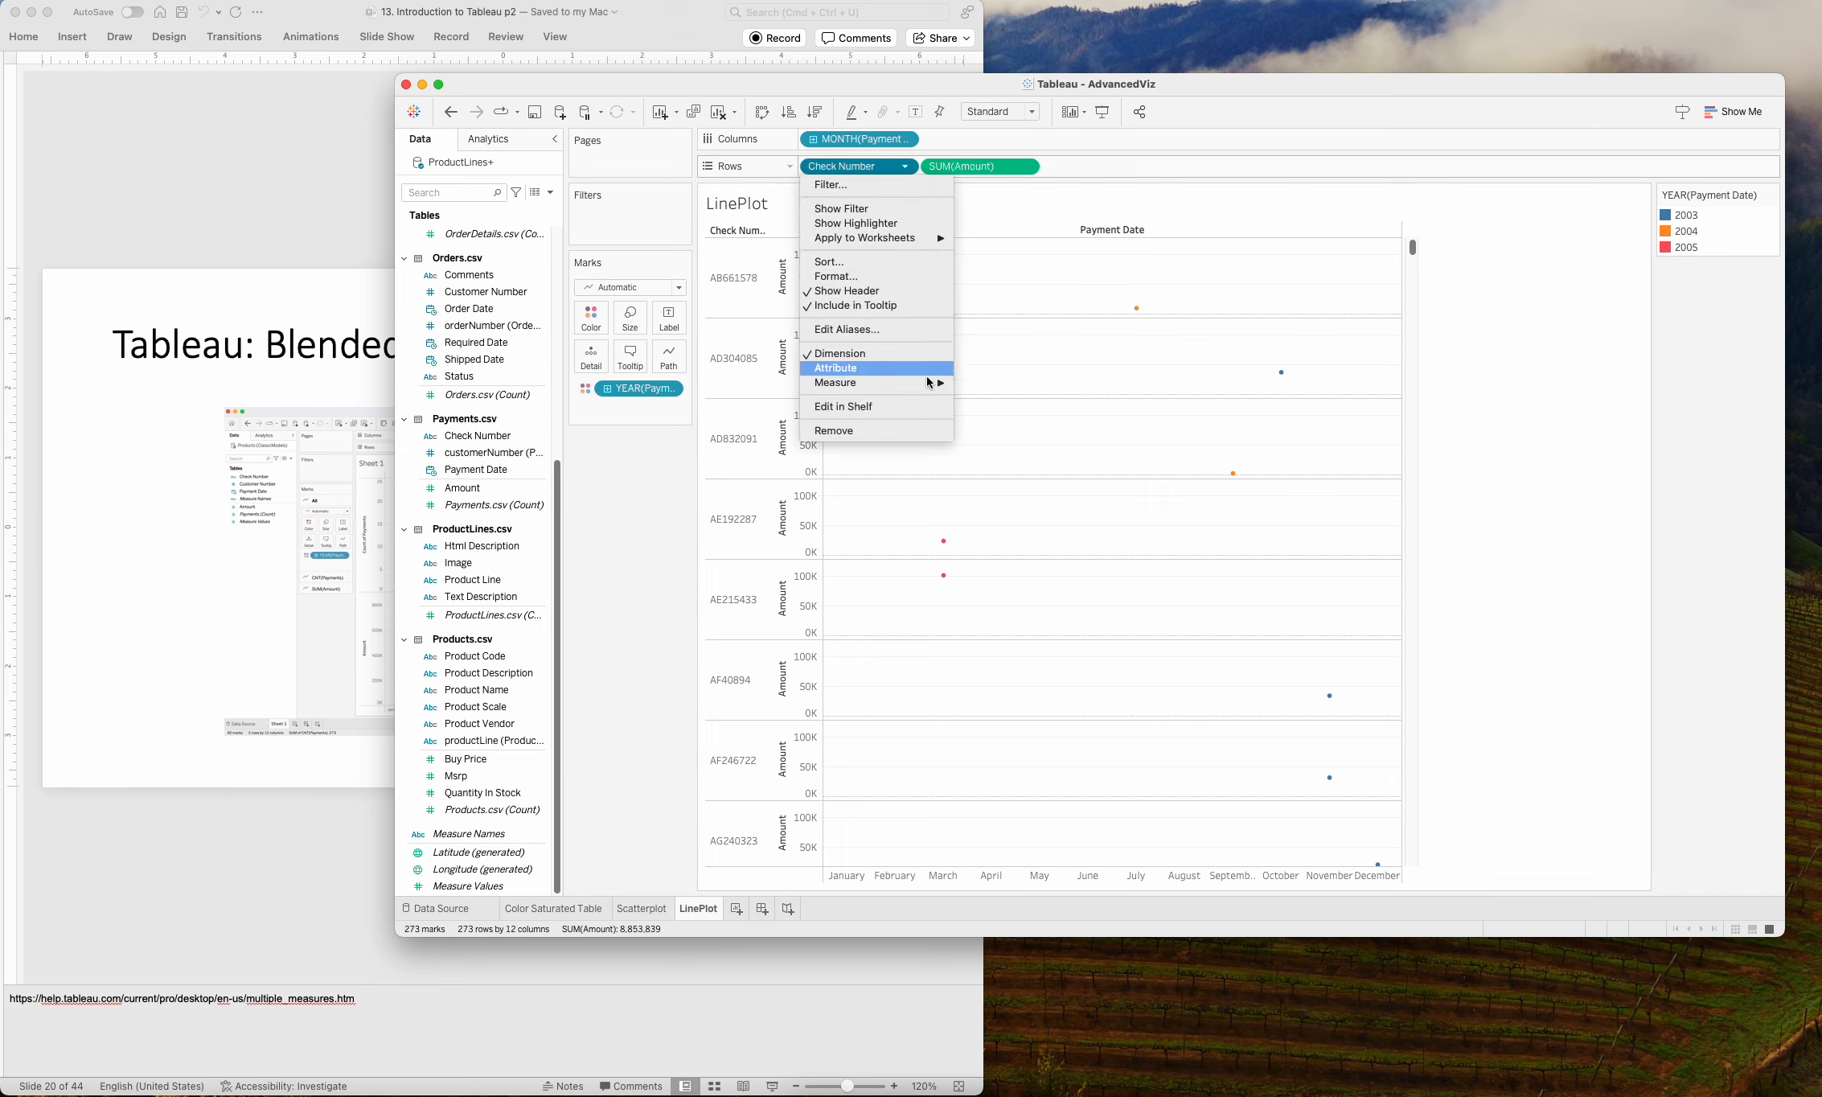
{"action": "mouse_move", "coordinate": [929, 381]}
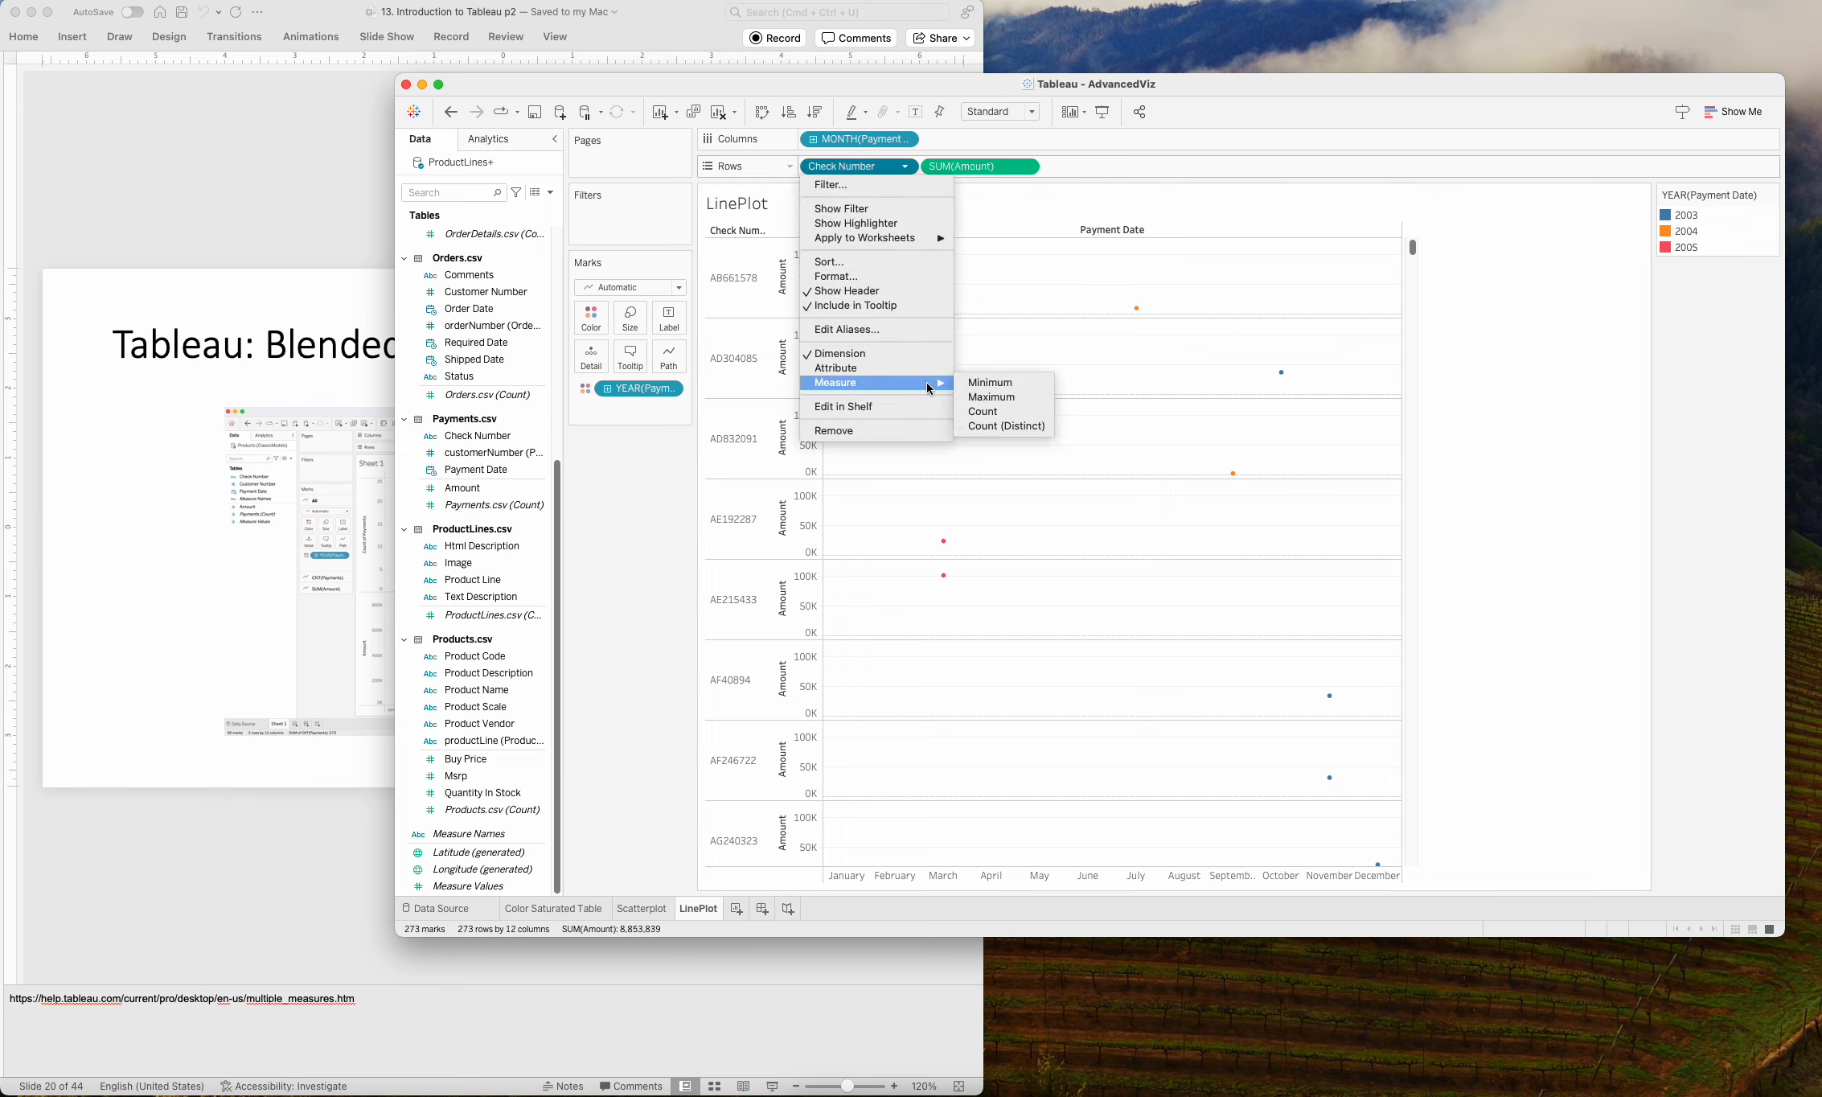
{"action": "left_click", "coordinate": [1039, 411]}
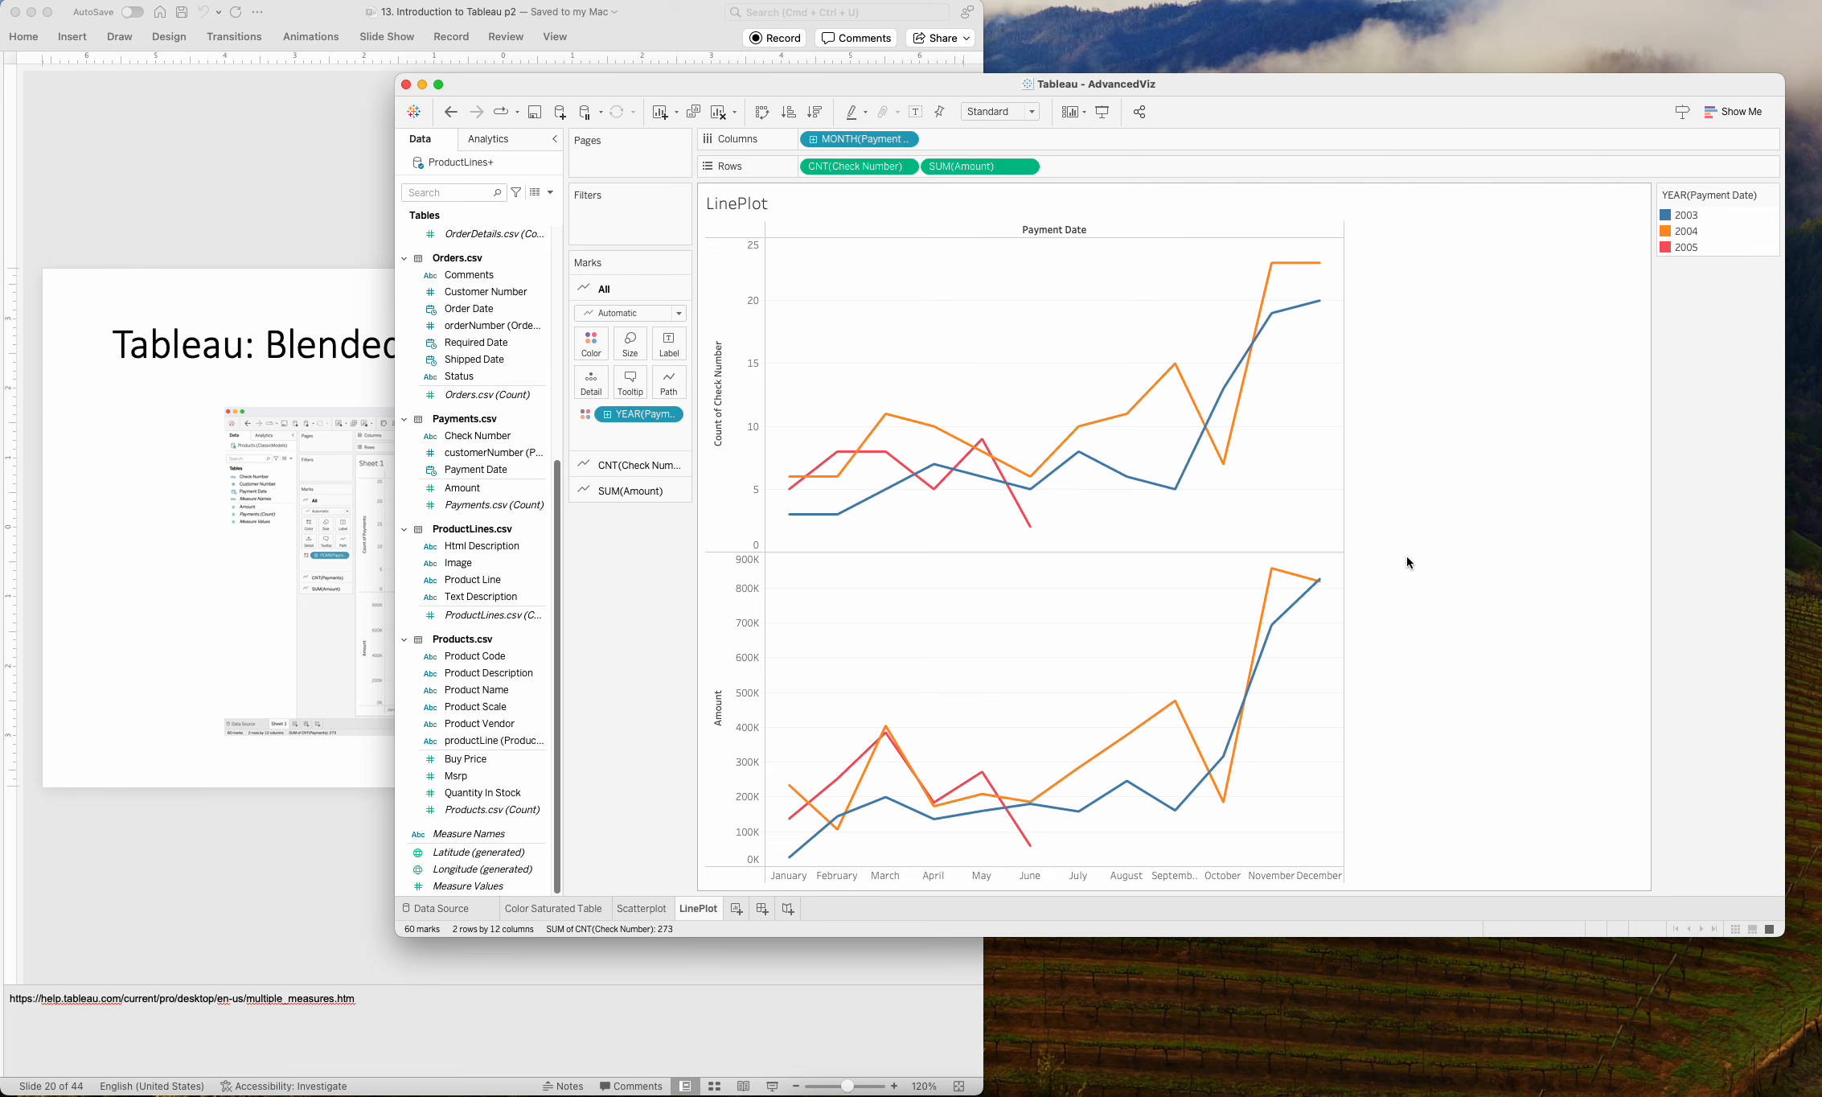
Switch to PowerPoint to view the Slopegraph and Bars slides 21 and 22, and return to Tableau.
{"action": "left_click", "coordinate": [351, 857]}
{"action": "key", "text": "Down"}
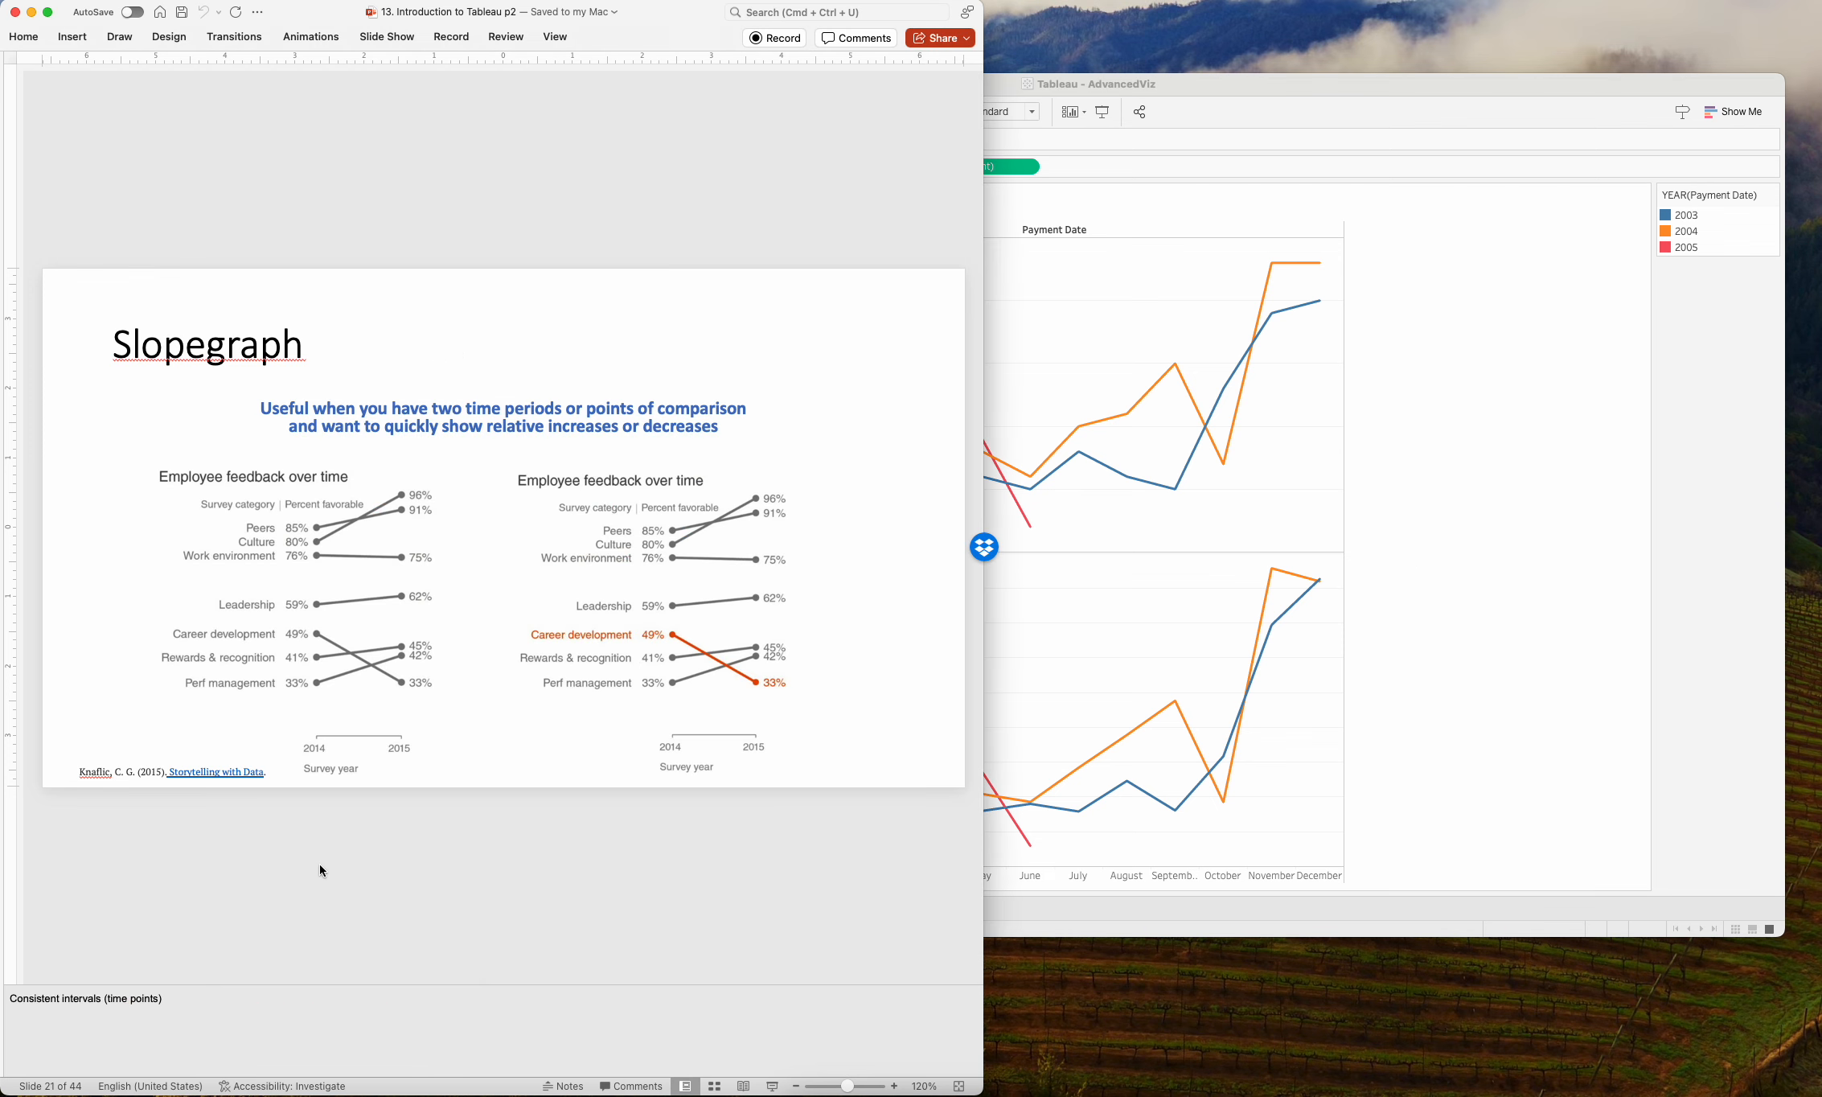
{"action": "key", "text": "Down"}
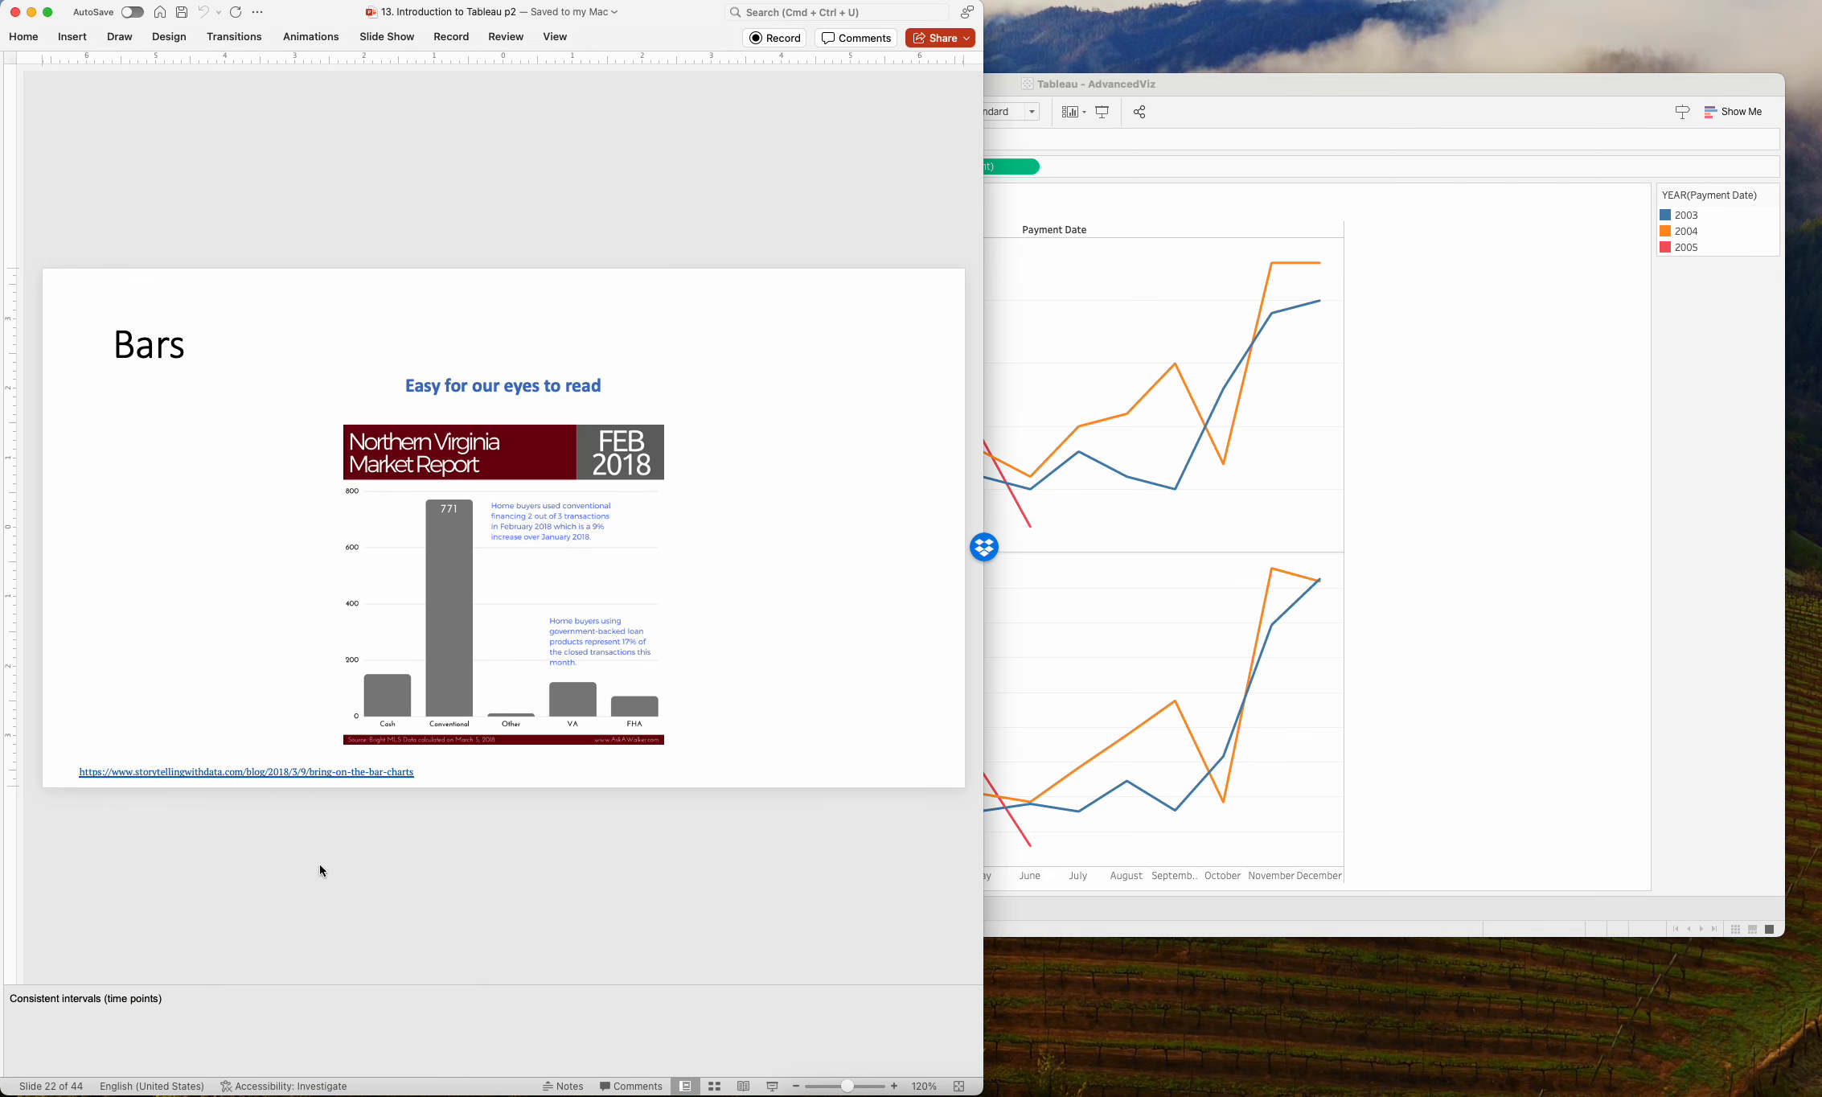
{"action": "left_click", "coordinate": [994, 565]}
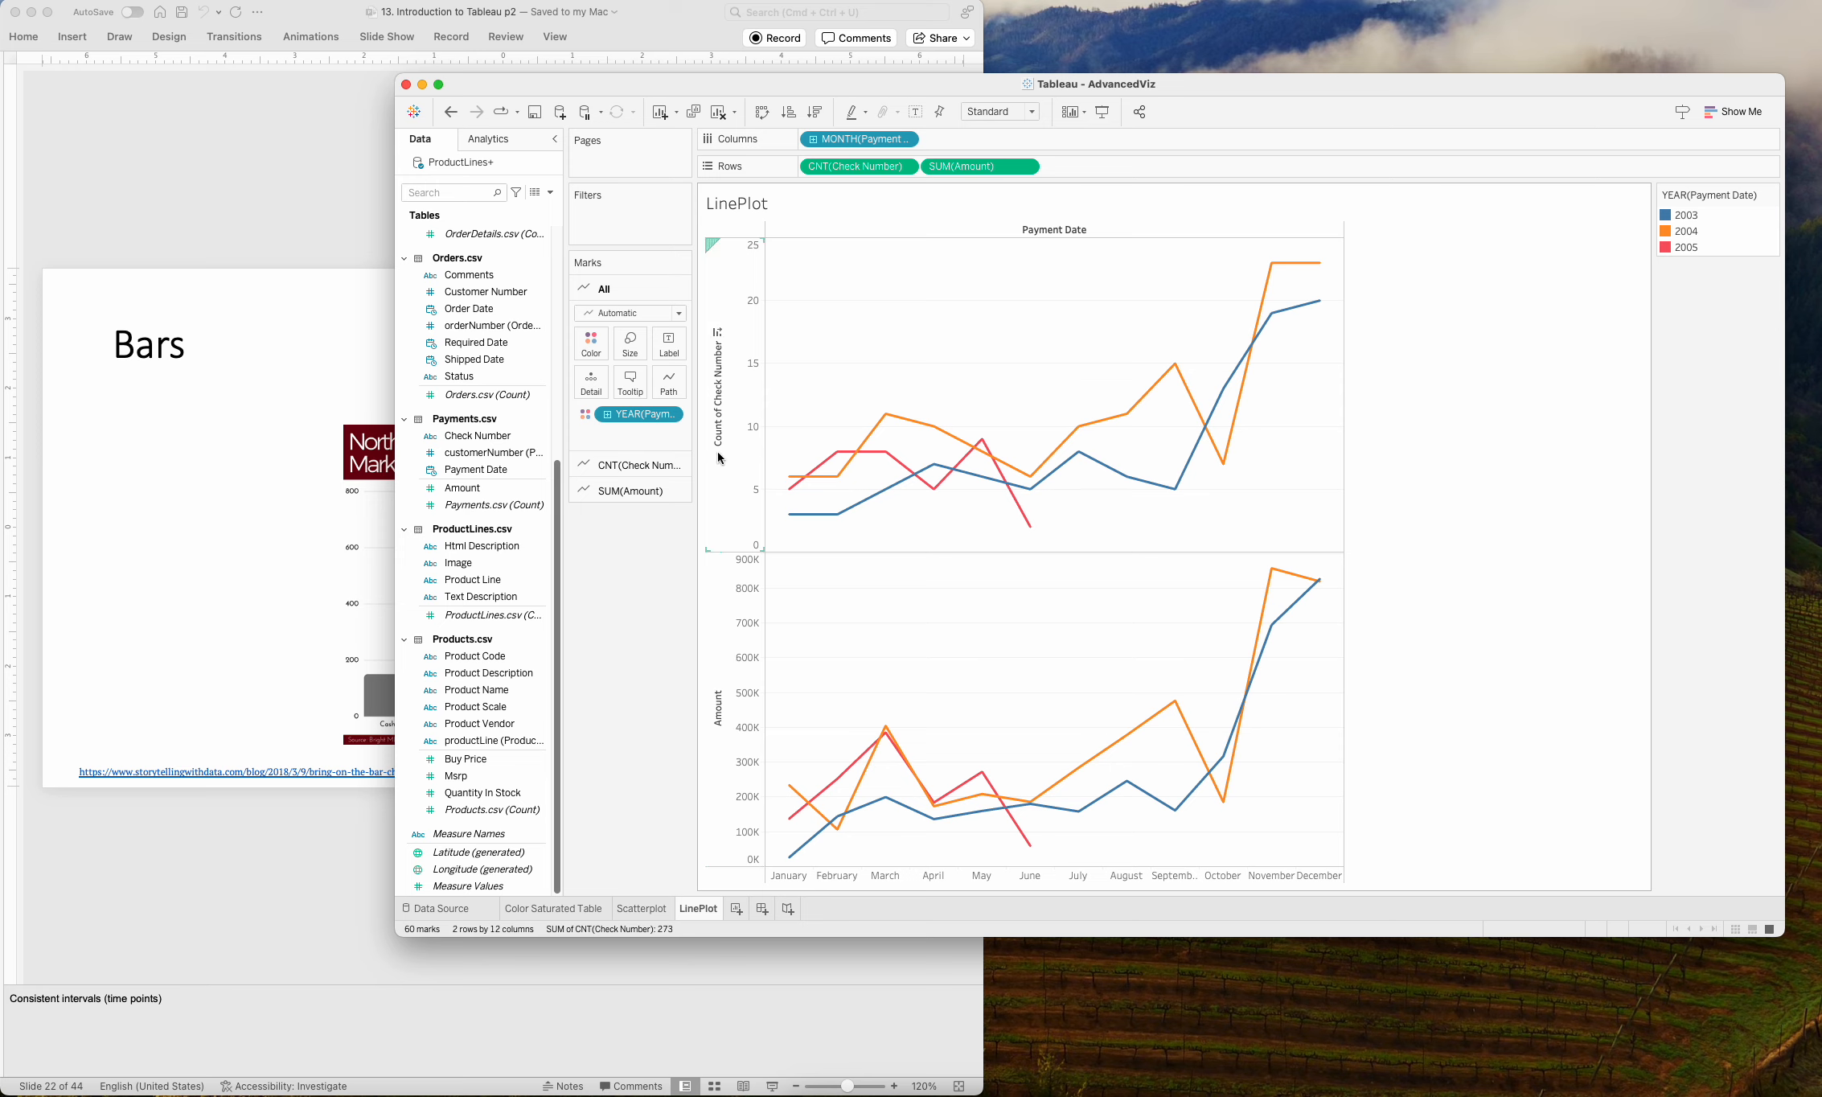
Try plotting Amount on a dual axis with the count of Check Number, inspect the blended lines, and undo the change.
{"action": "right_click", "coordinate": [739, 314]}
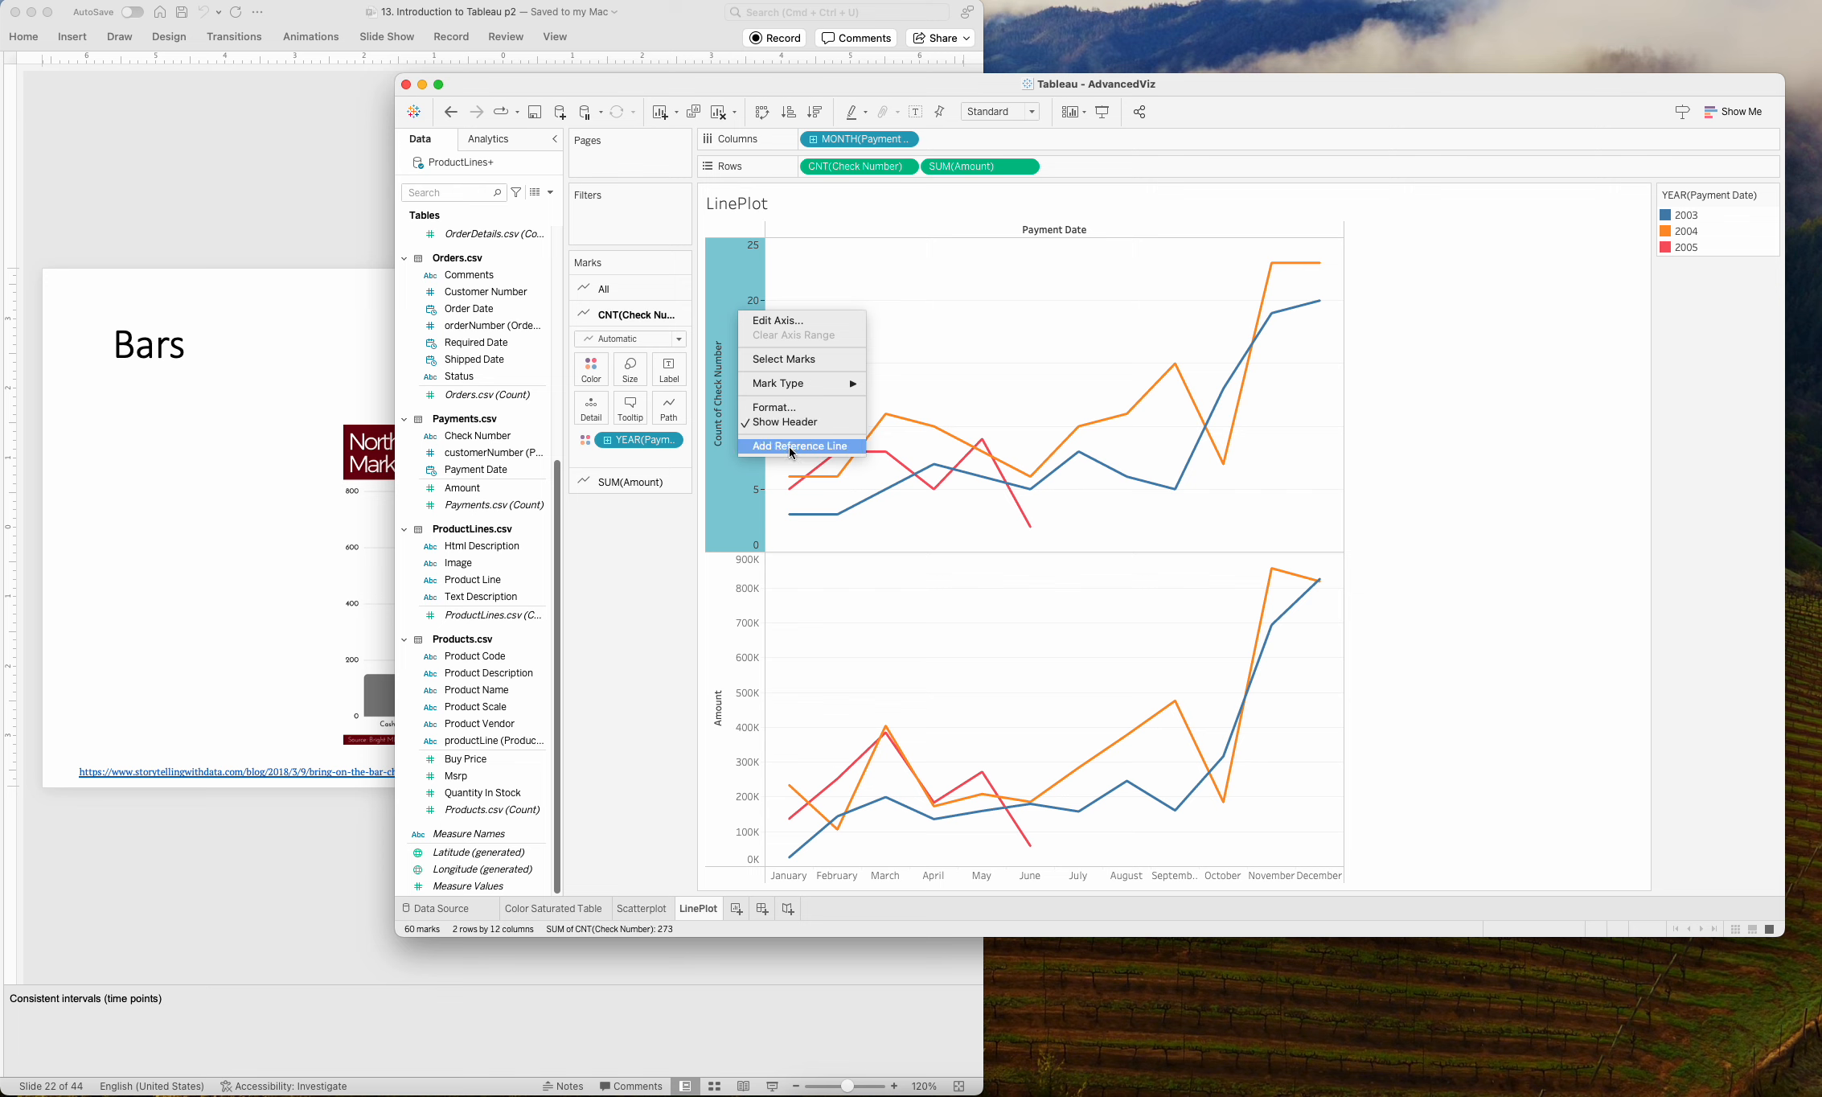
{"action": "left_click", "coordinate": [715, 628]}
{"action": "right_click", "coordinate": [721, 623]}
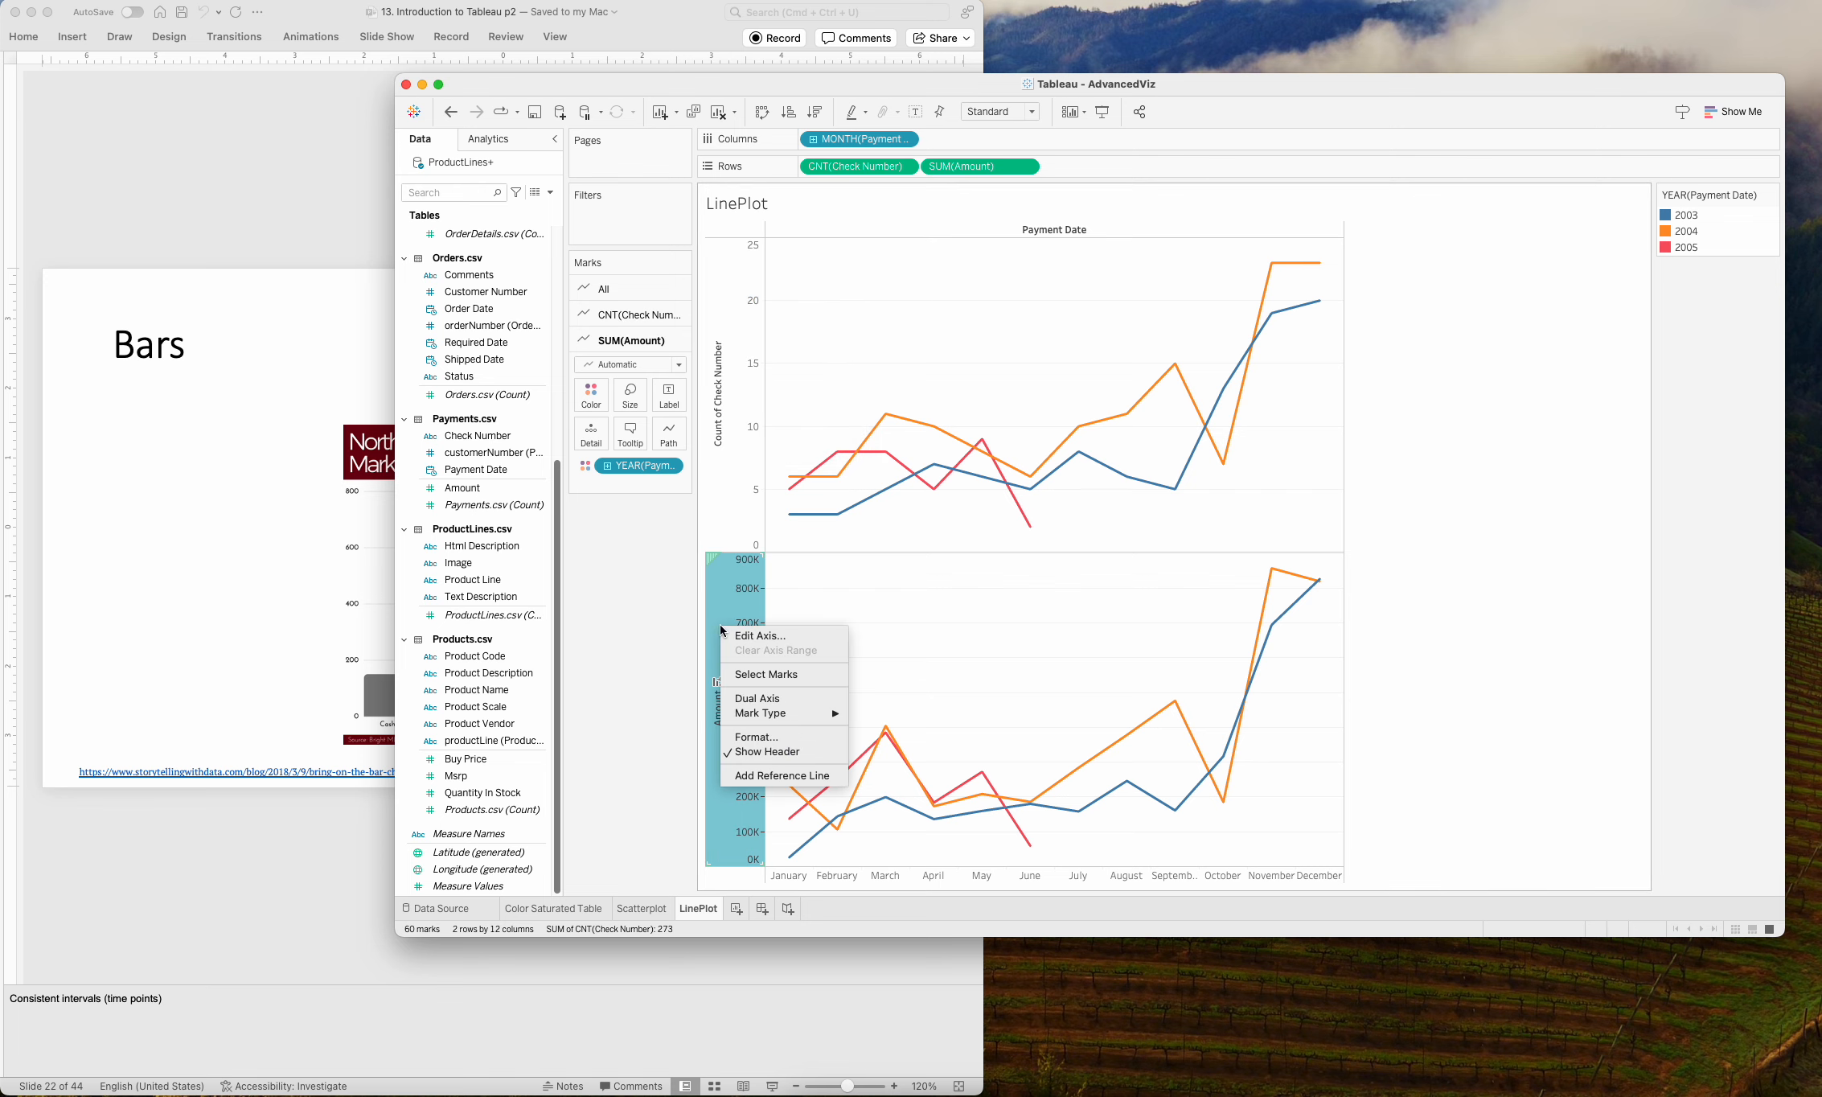
{"action": "left_click", "coordinate": [797, 696]}
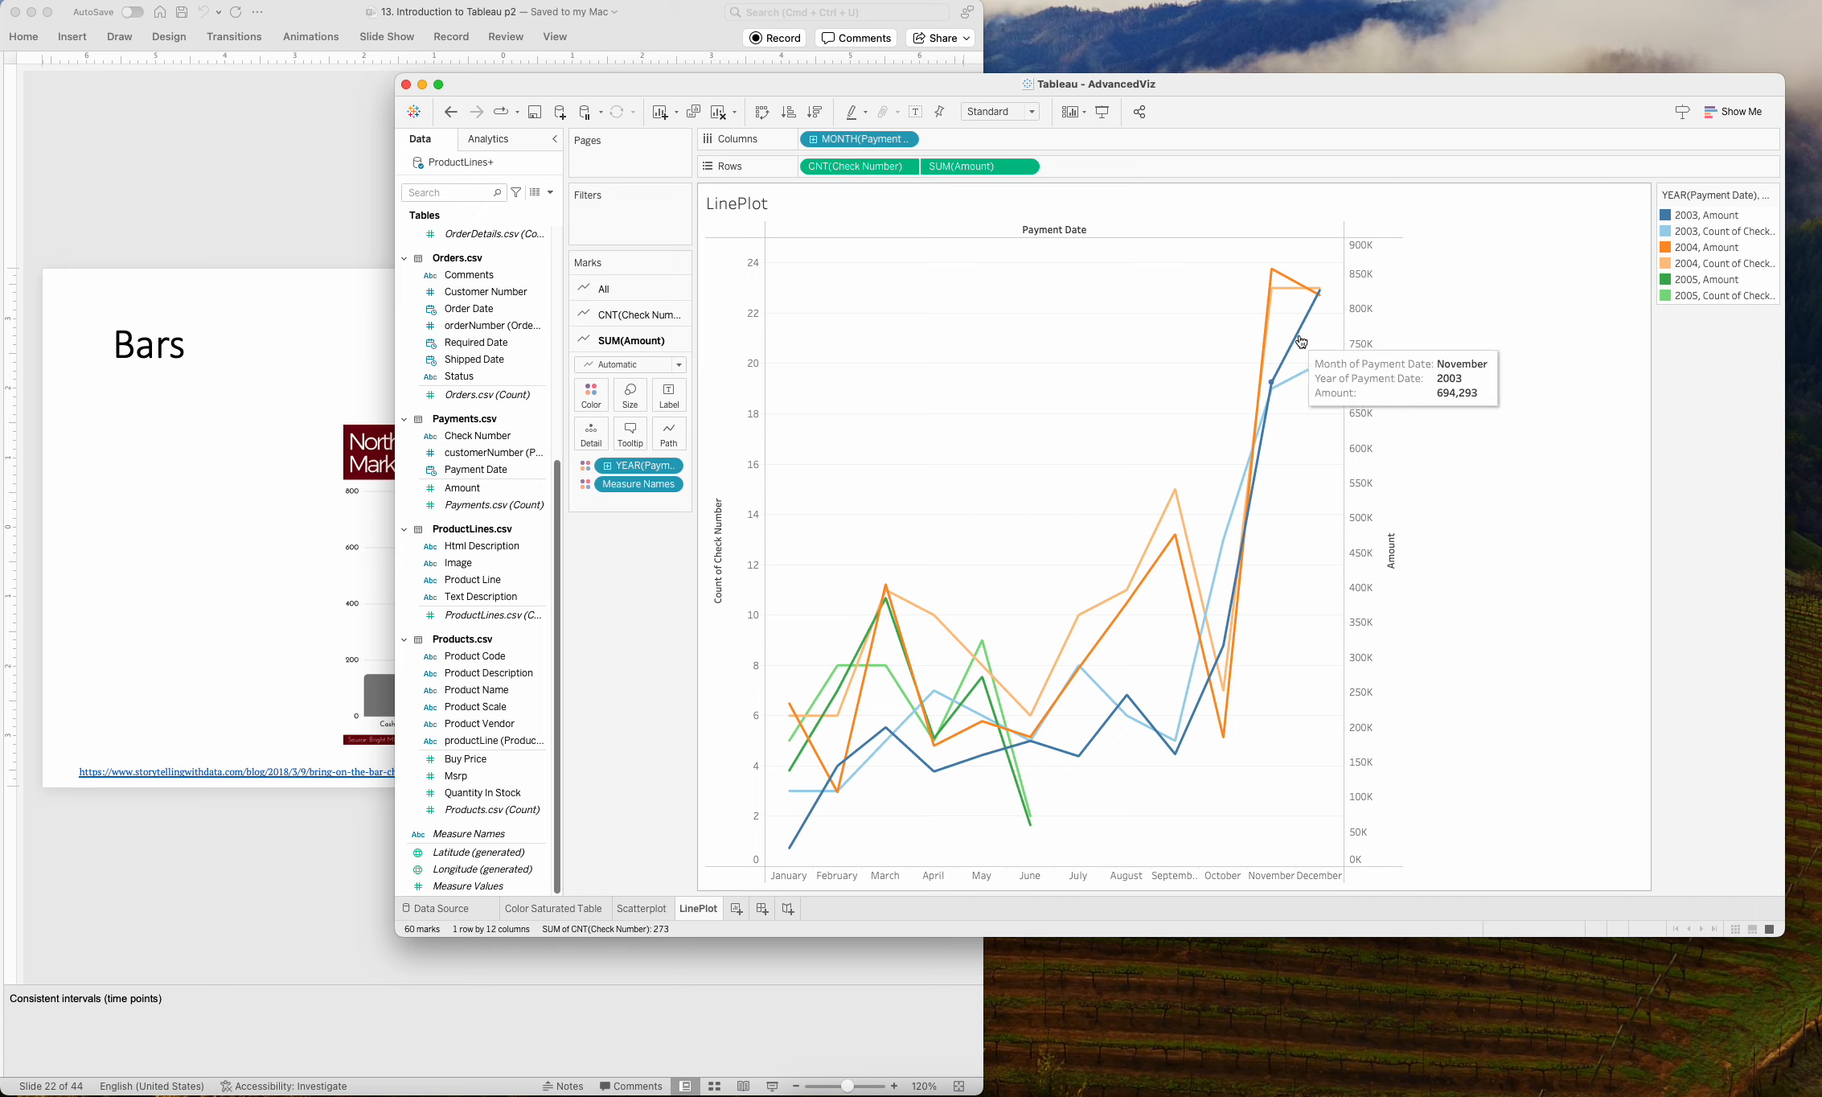
{"action": "mouse_move", "coordinate": [1281, 285]}
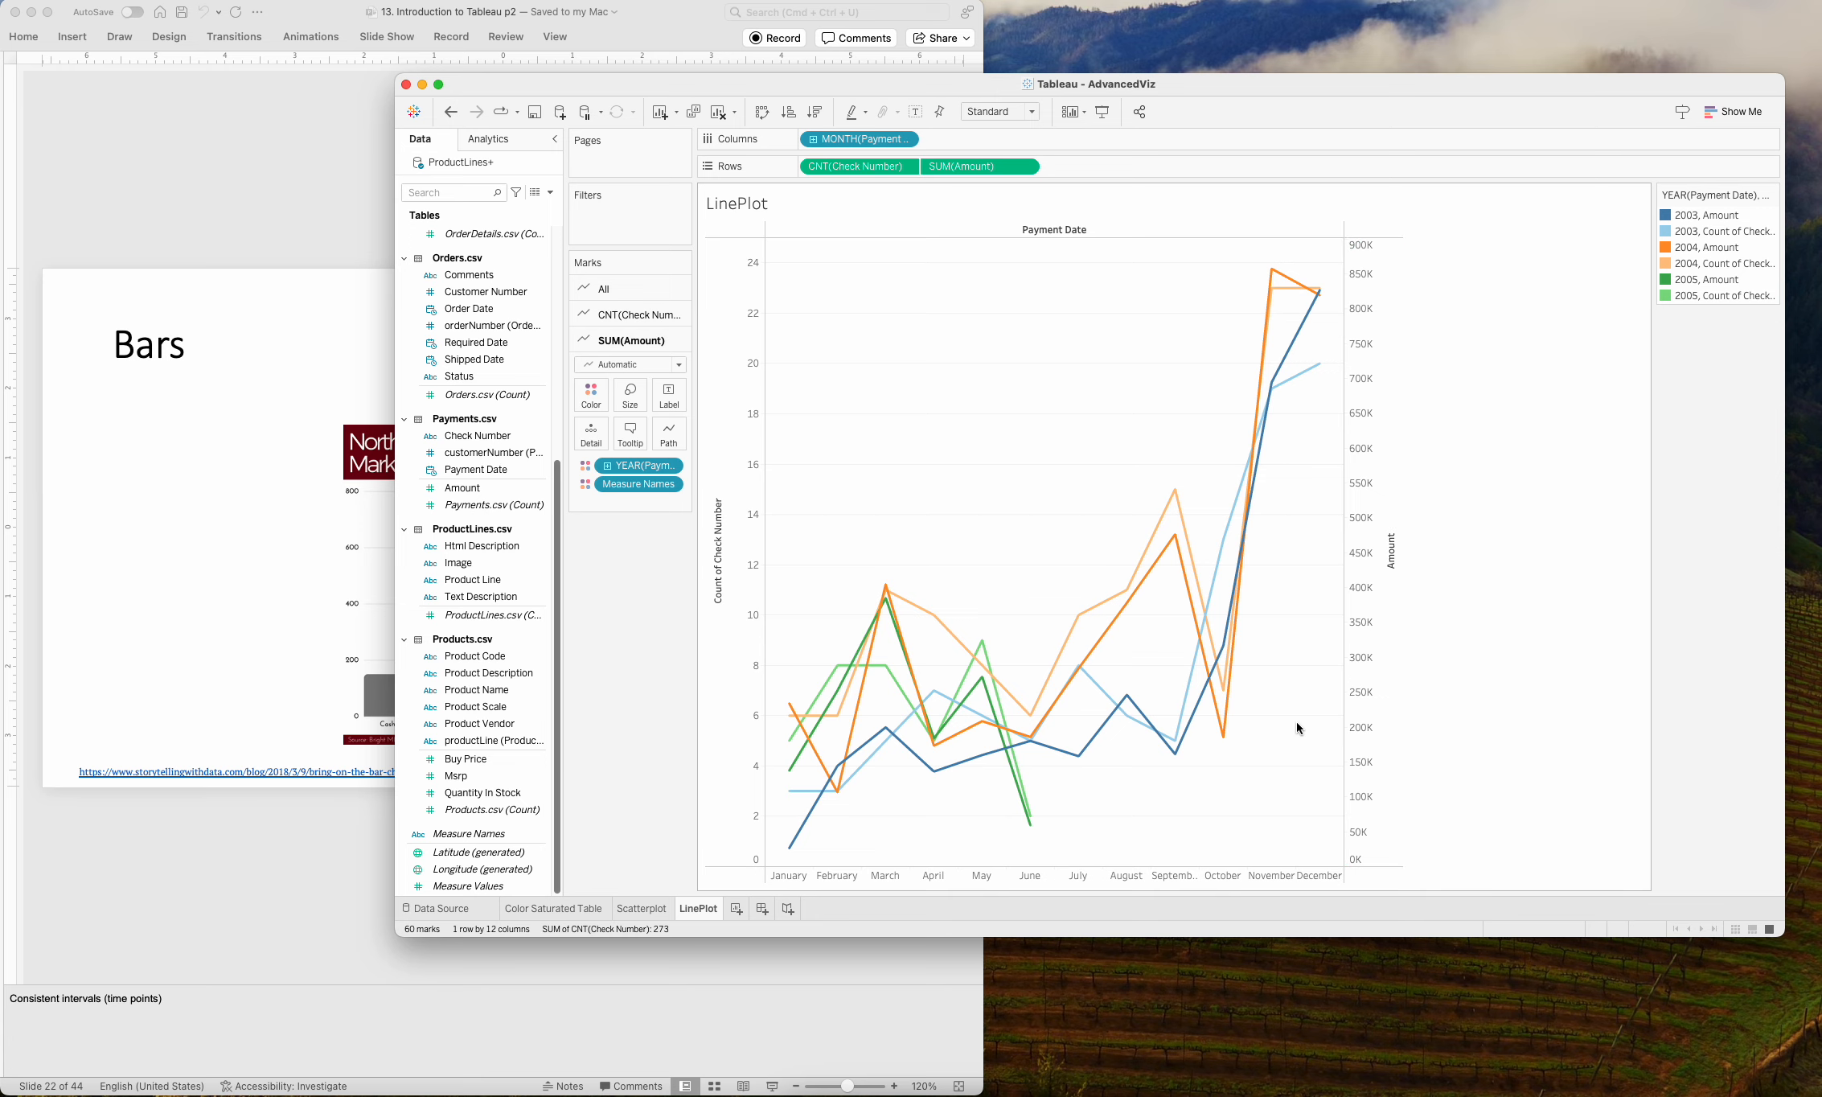
{"action": "key", "text": "super+z"}
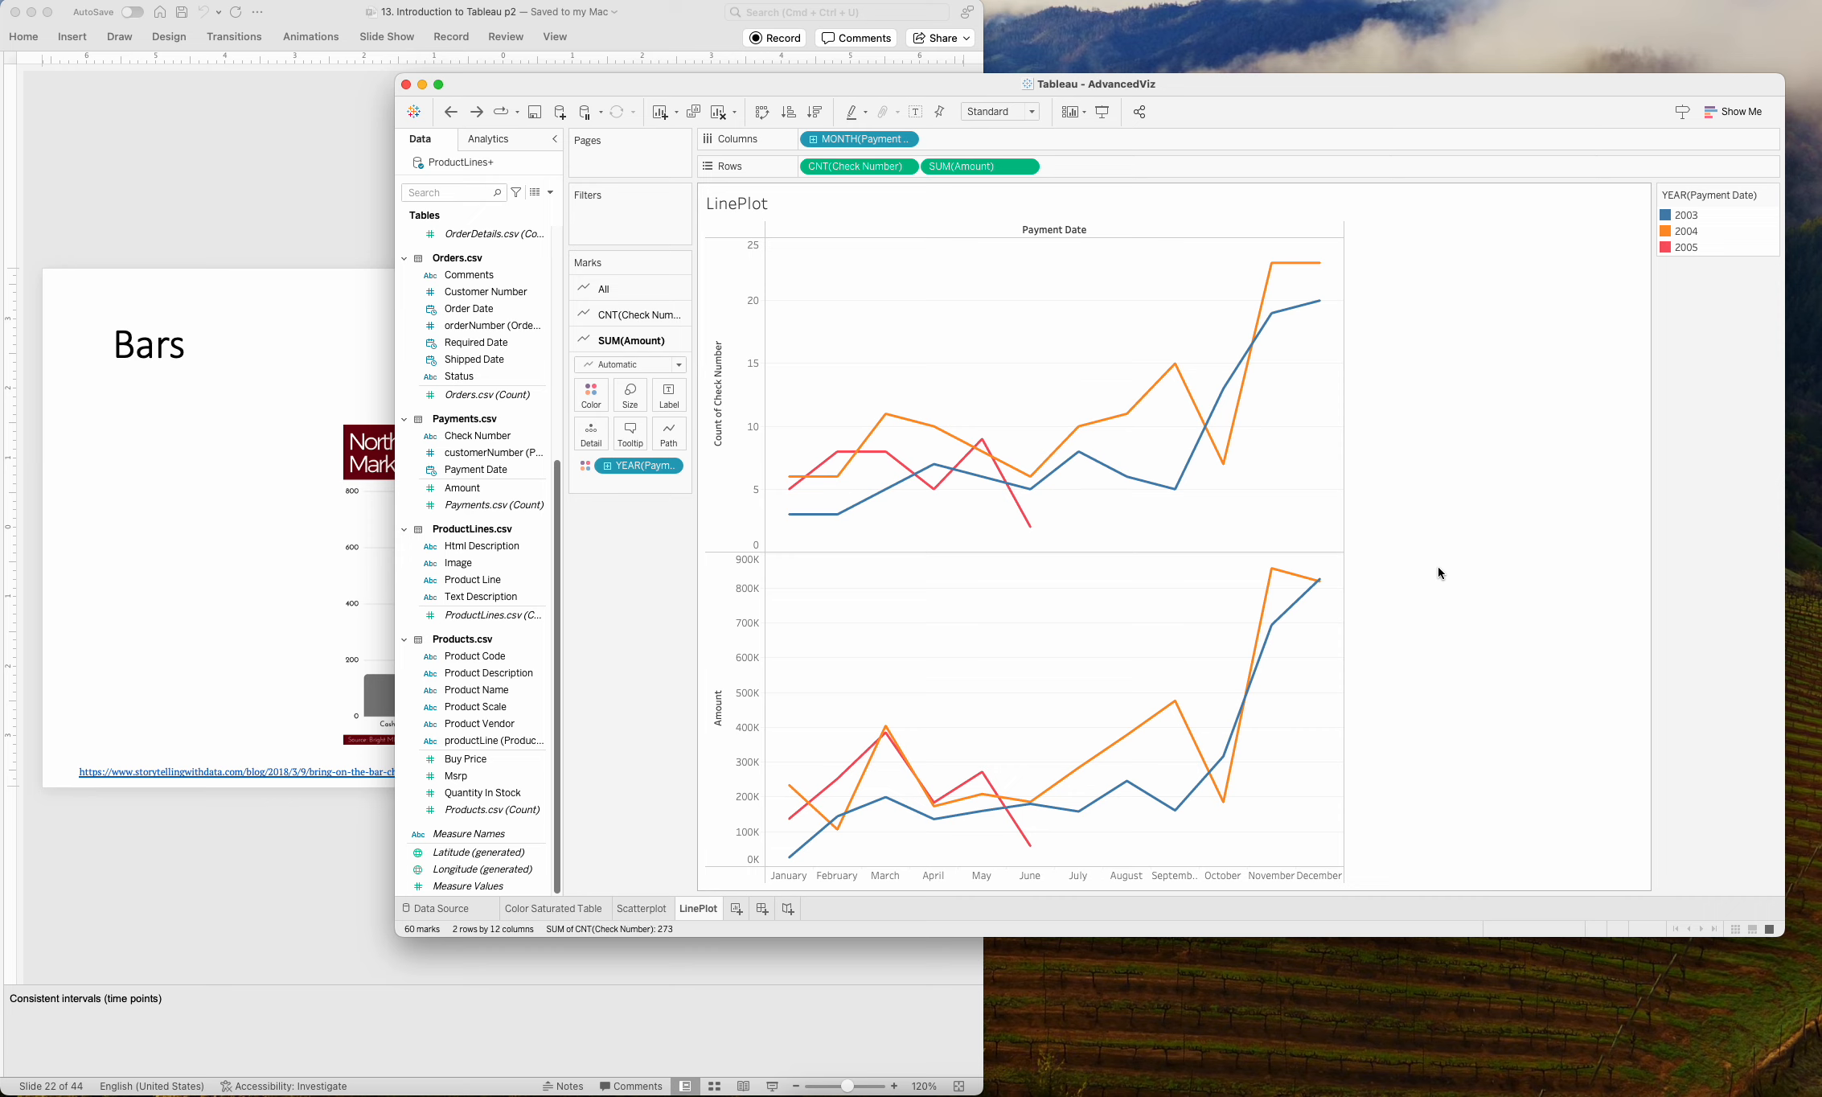
Create a new worksheet and name it Barcharts.
{"action": "left_click", "coordinate": [736, 908]}
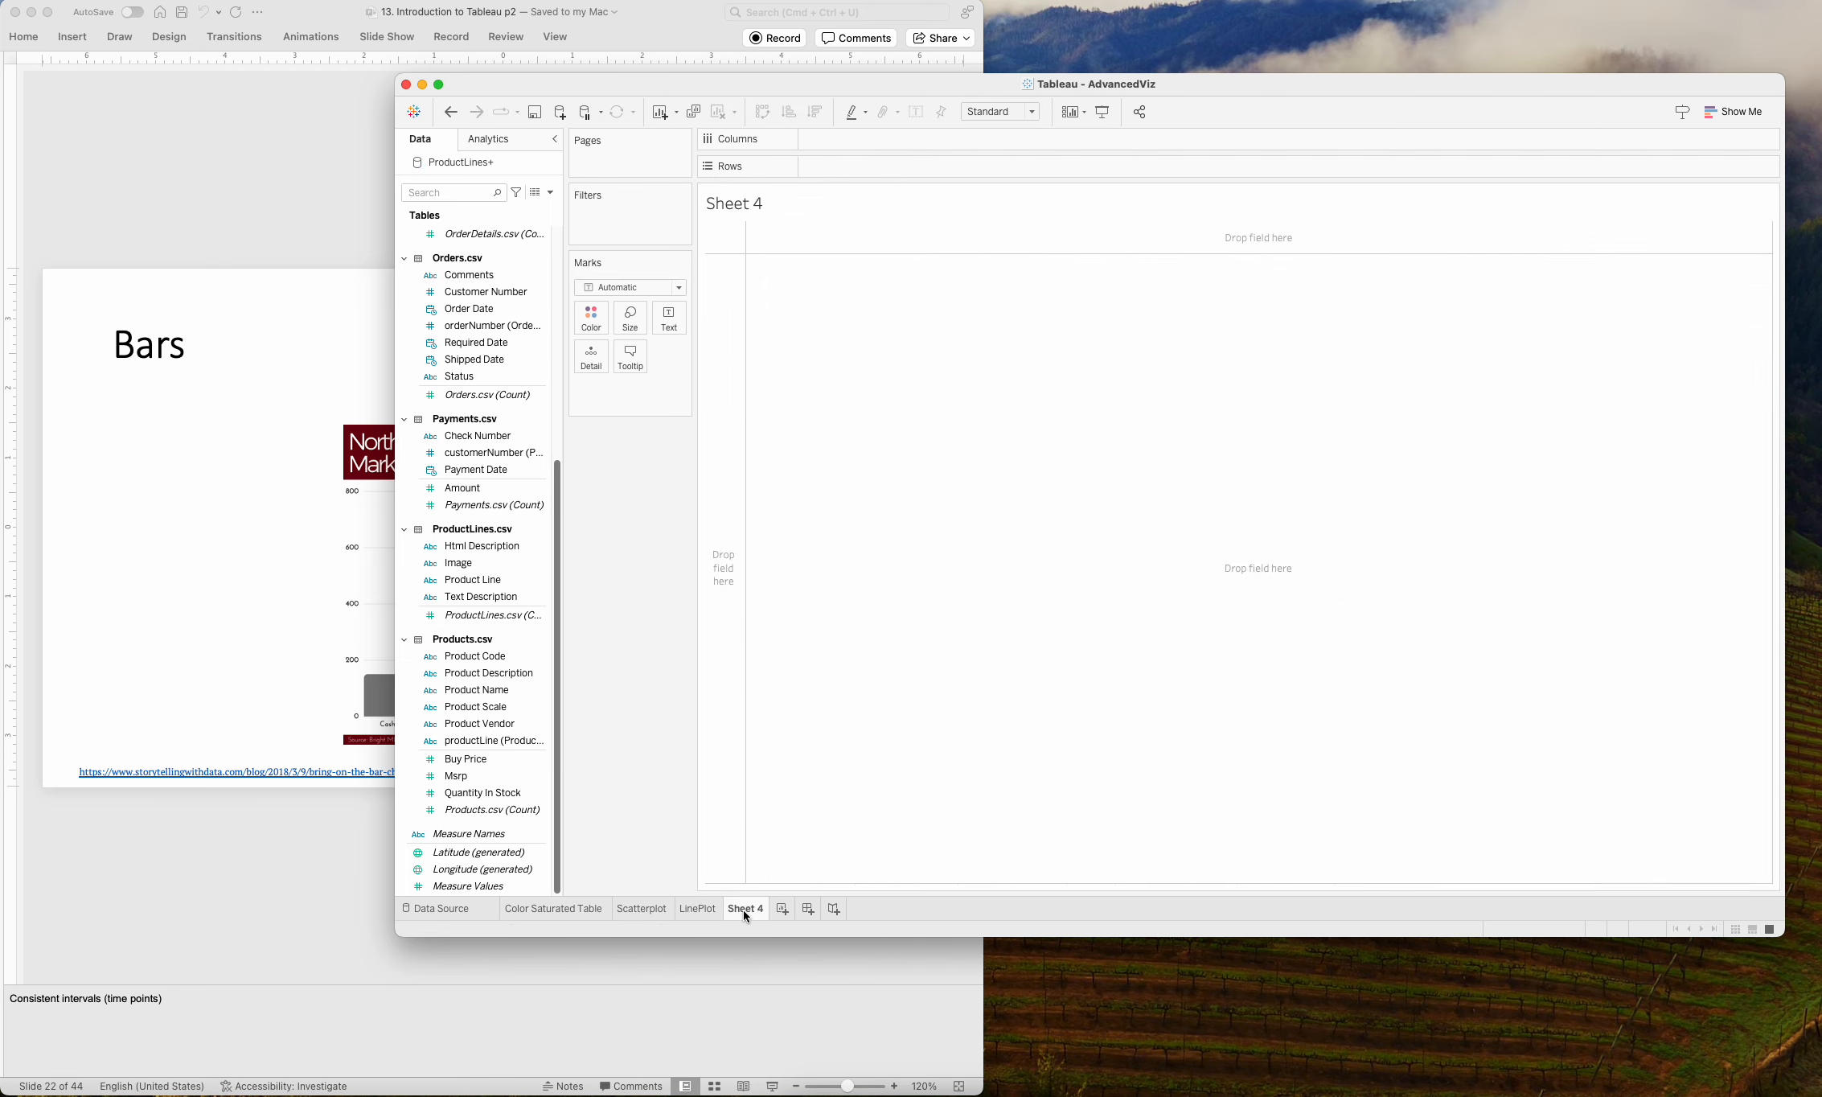
{"action": "type", "text": "Barcharts"}
{"action": "key", "text": "Return"}
Switch to PowerPoint to view the Tableau: Bars slide 23, and return to Tableau.
{"action": "left_click", "coordinate": [316, 934]}
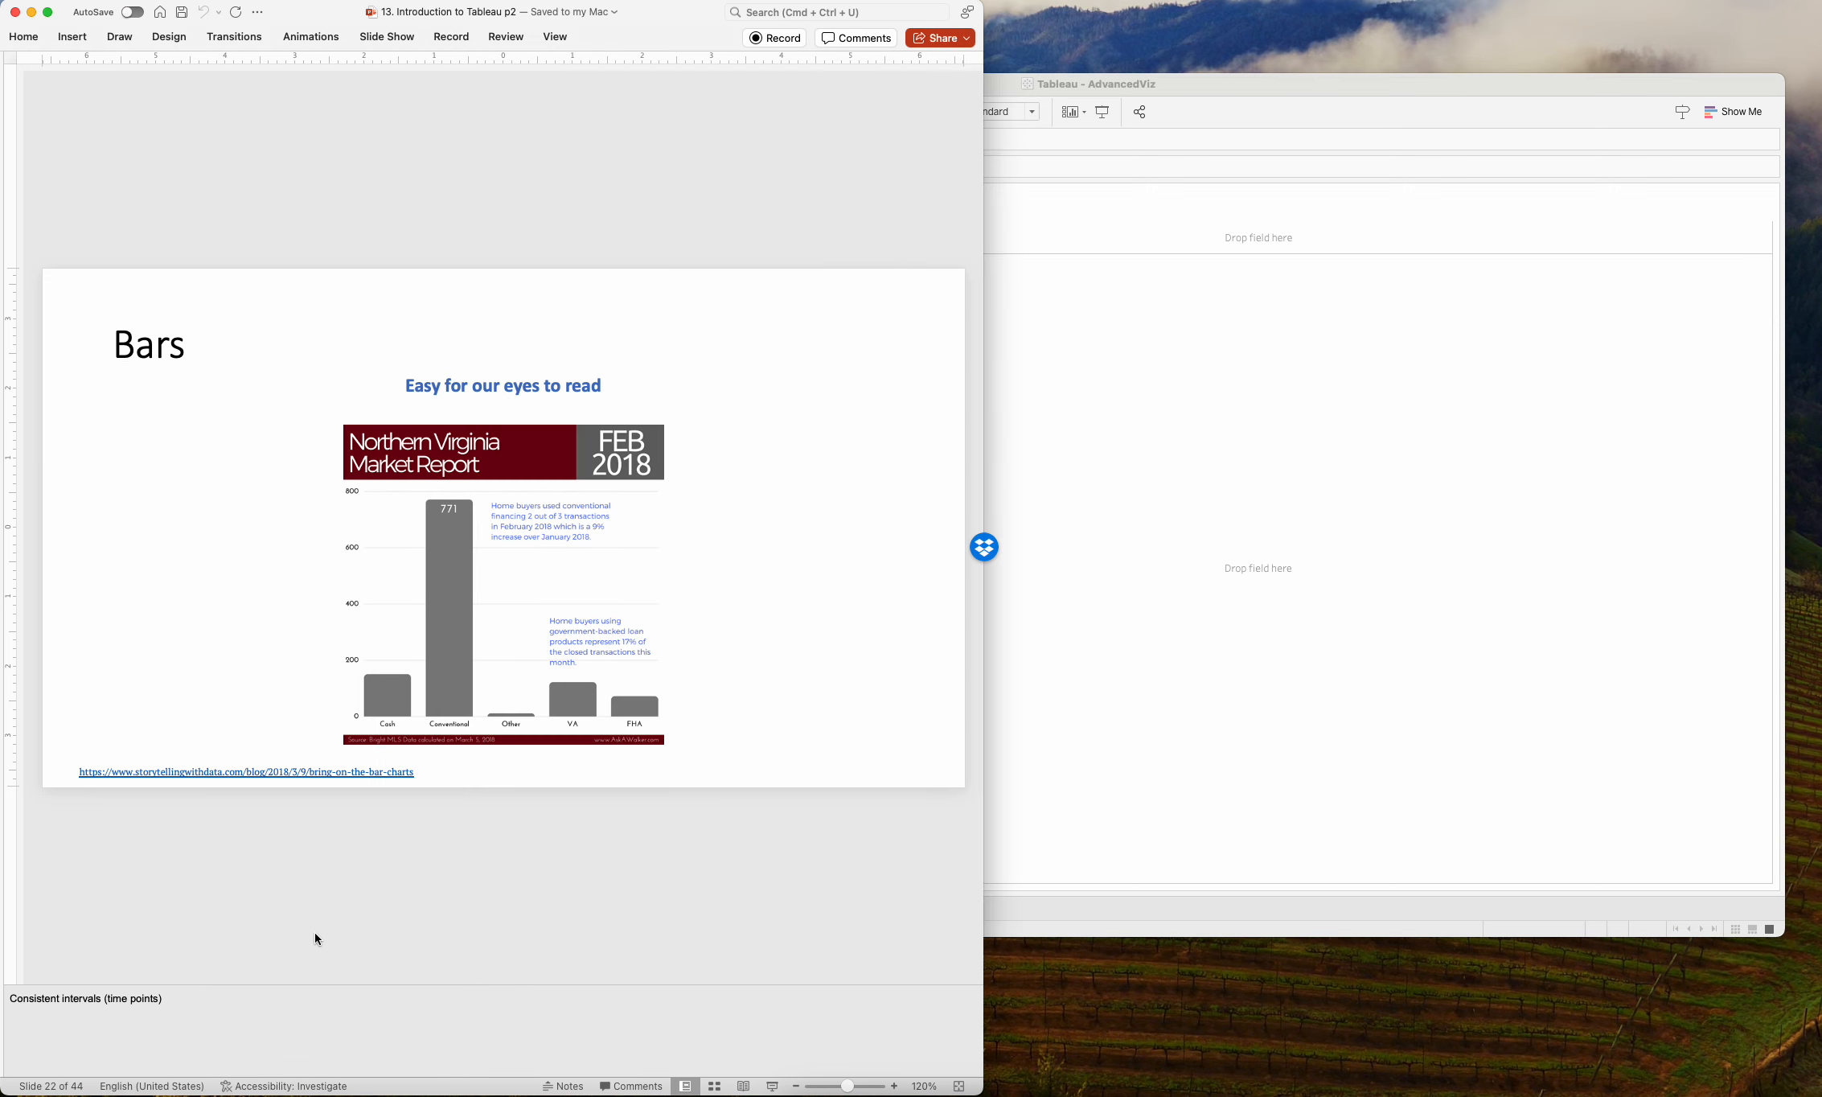
{"action": "key", "text": "Down"}
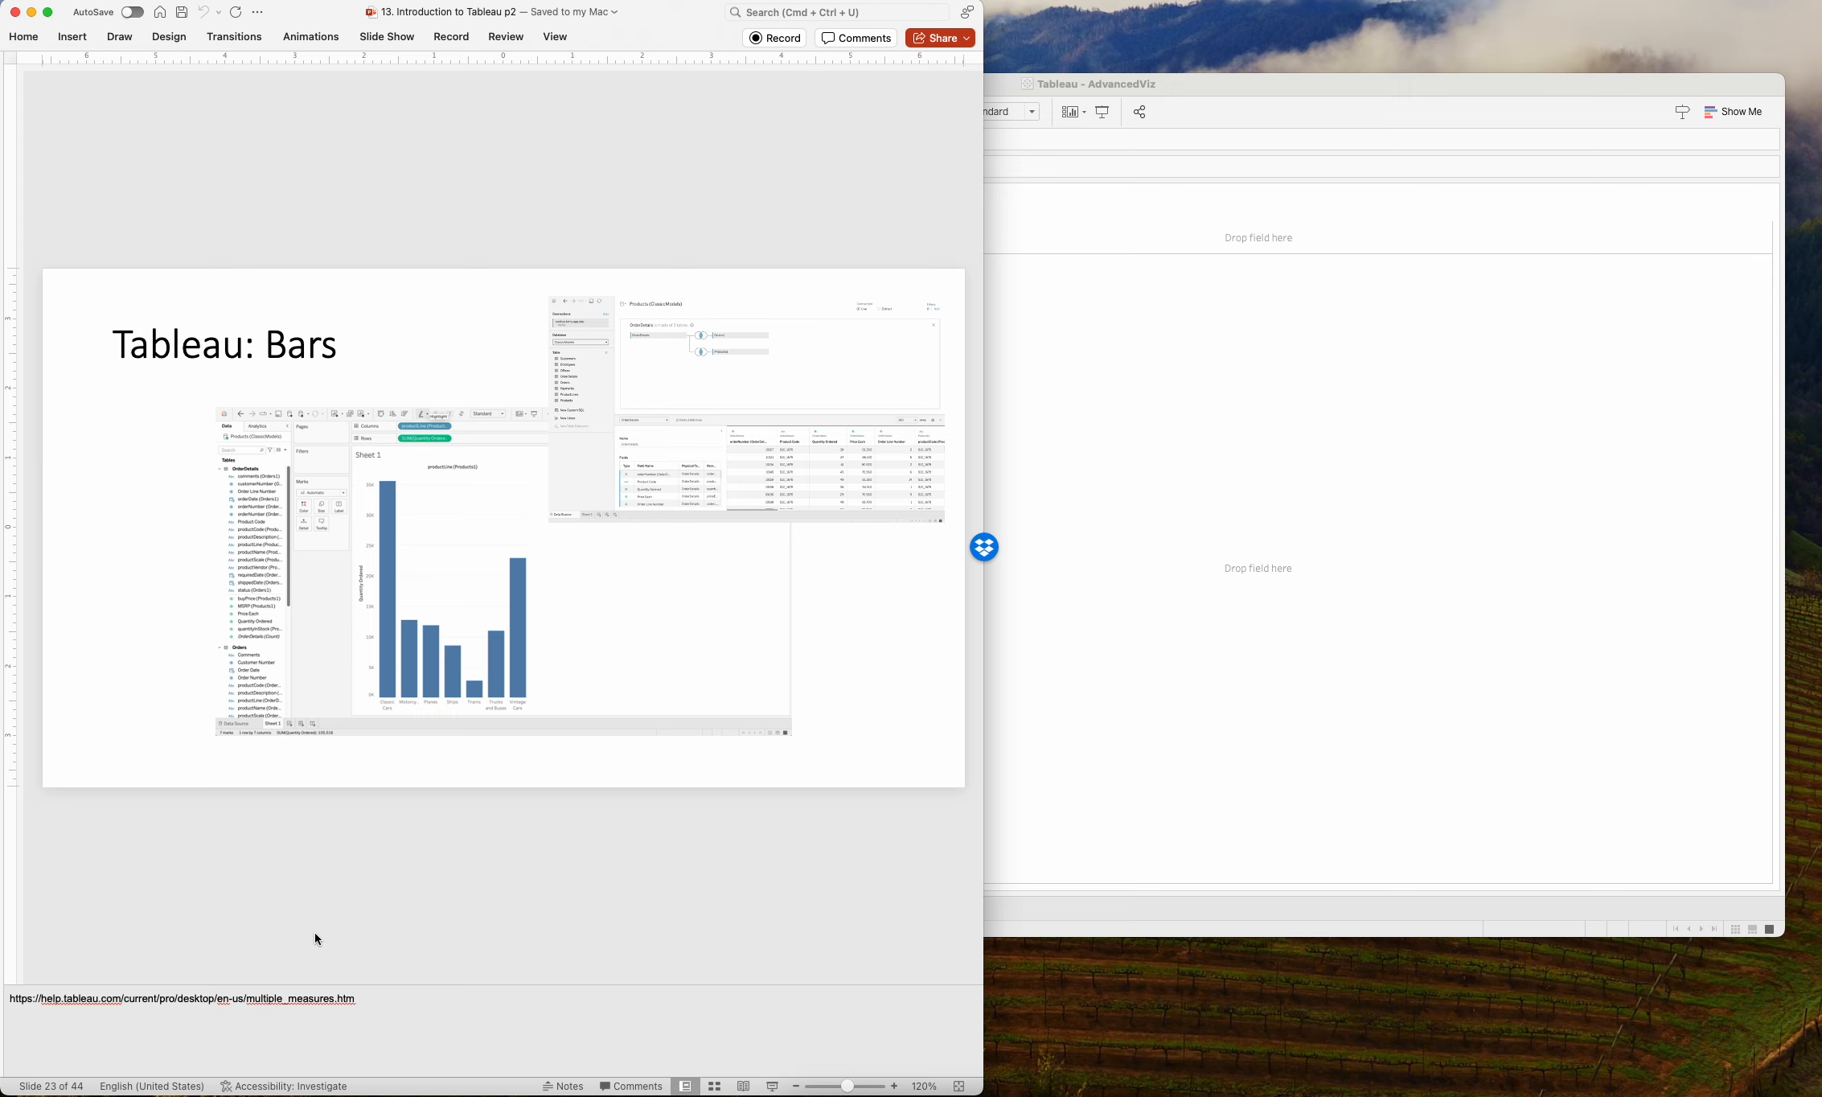
{"action": "left_click", "coordinate": [1168, 584]}
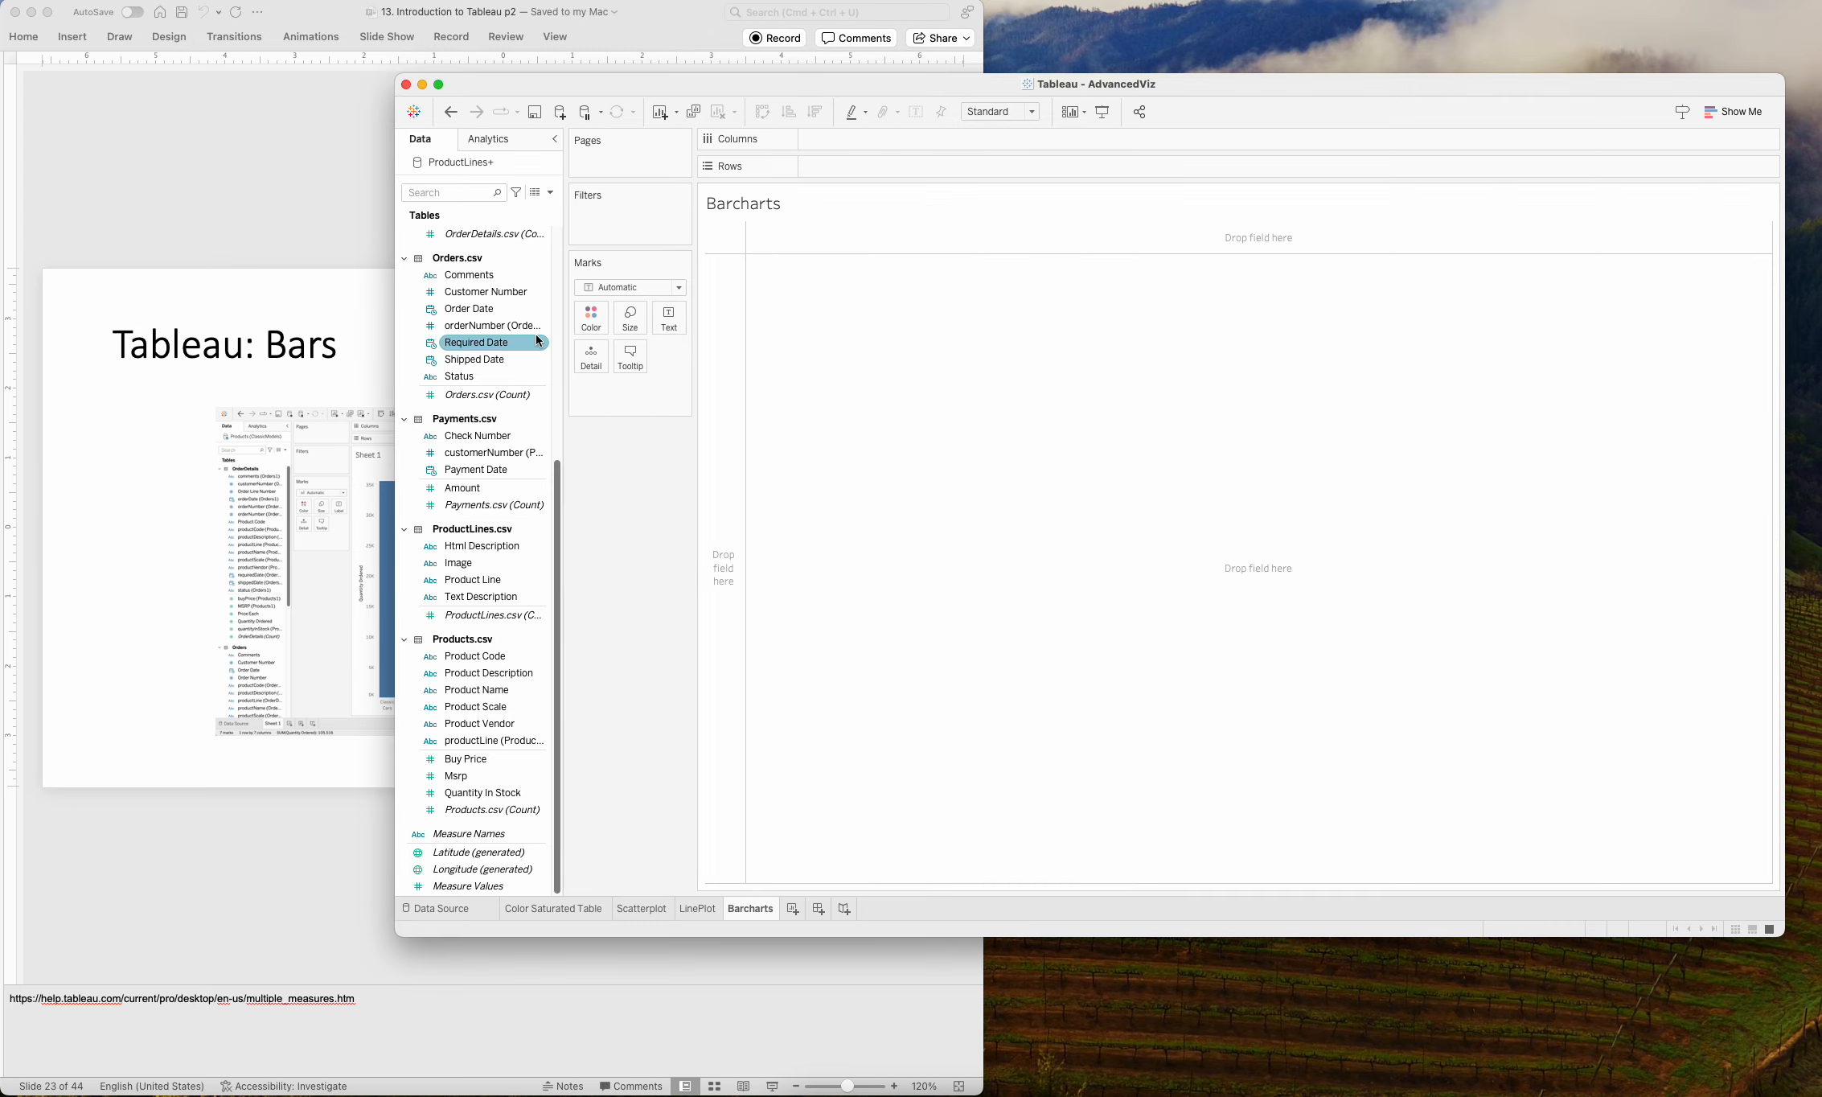
Add Product Line from the ProductLines.csv table to the rows of the Barcharts worksheet.
{"action": "left_click_drag", "start_coordinate": [557, 554], "coordinate": [570, 269]}
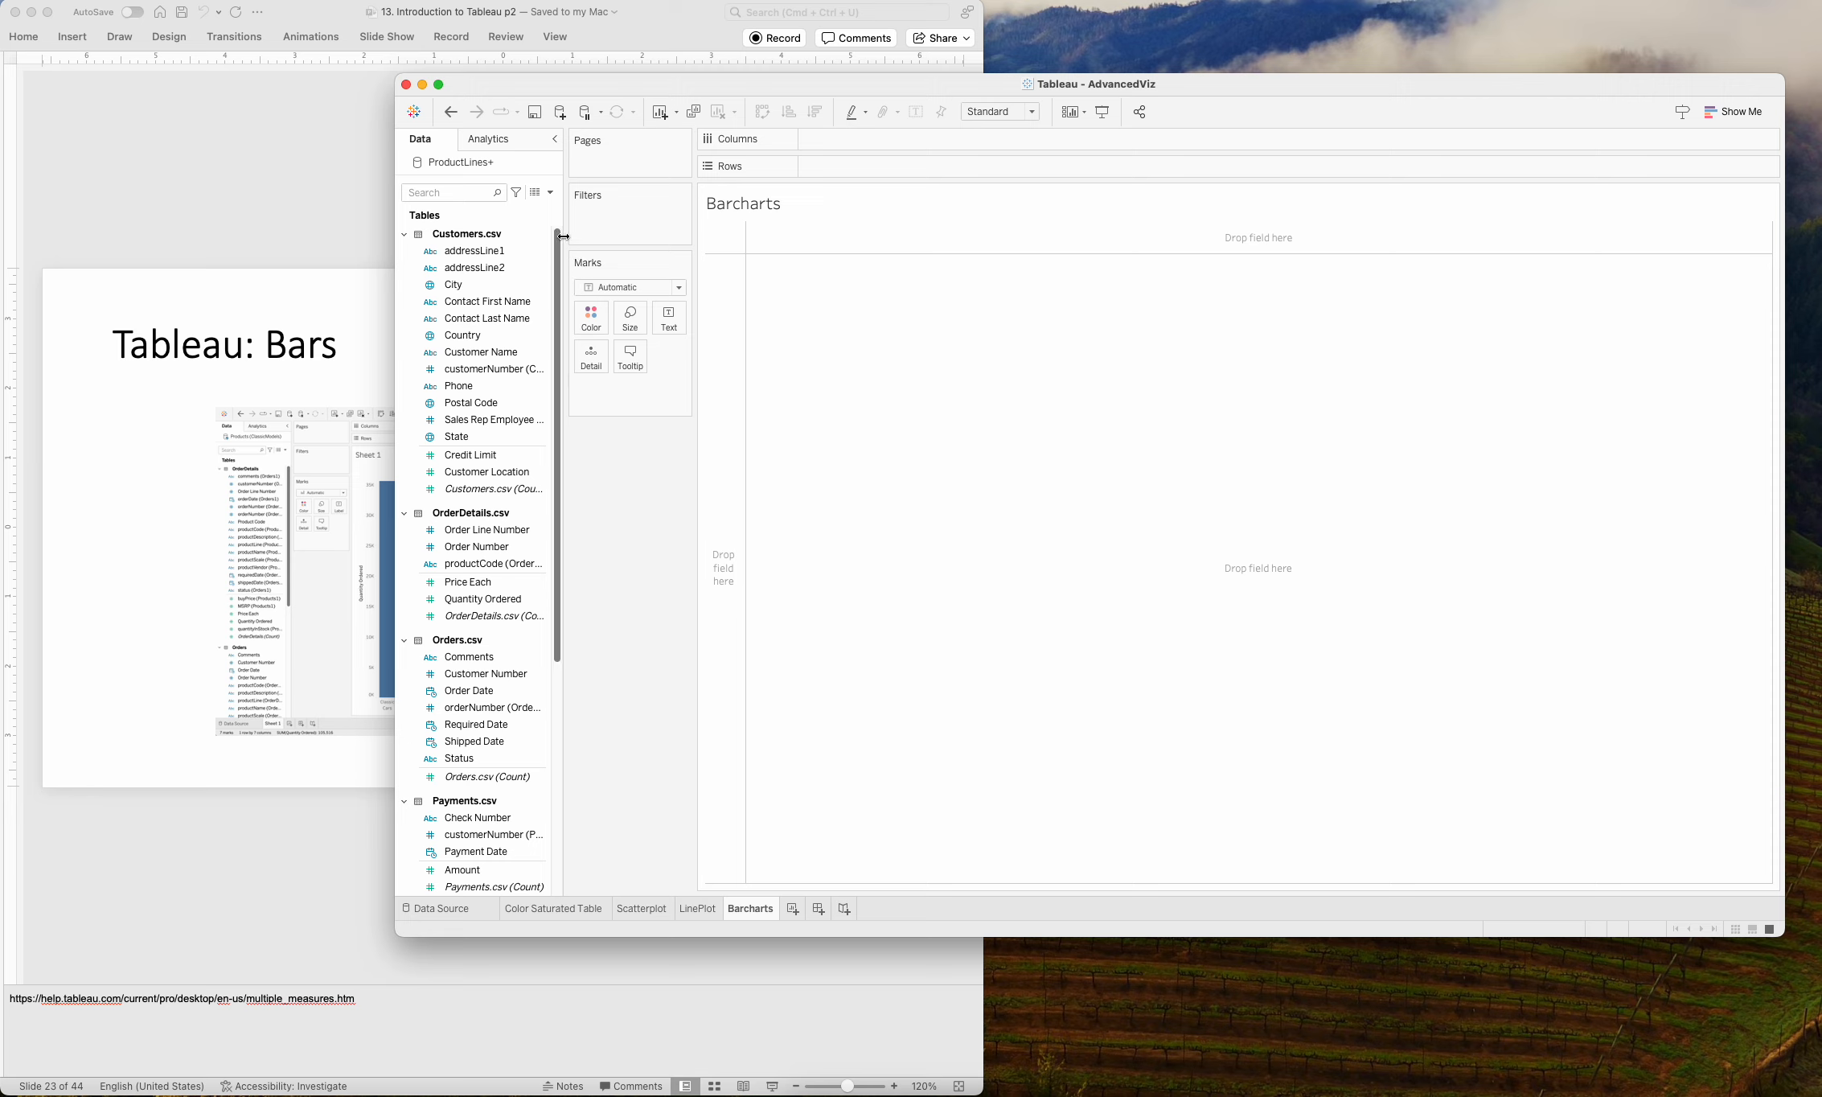
{"action": "left_click_drag", "start_coordinate": [557, 245], "coordinate": [557, 391]}
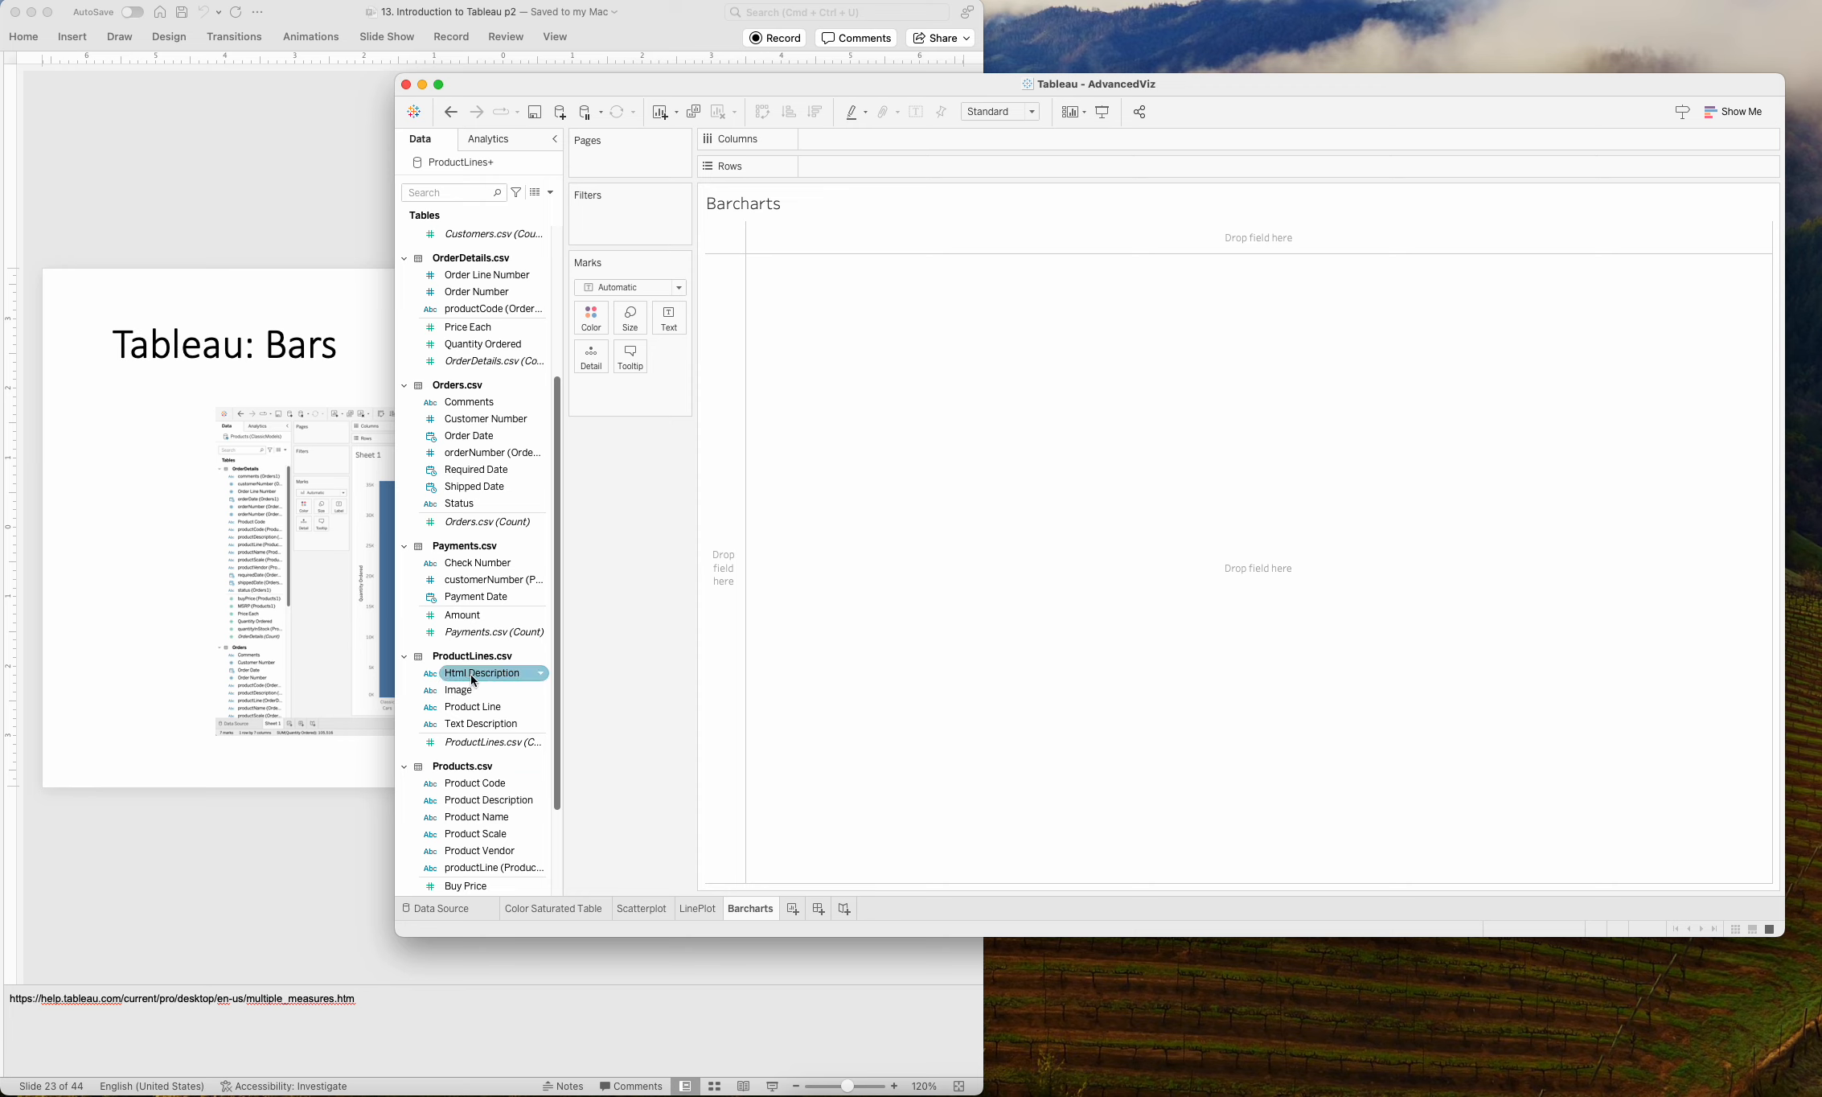
{"action": "left_click", "coordinate": [475, 707]}
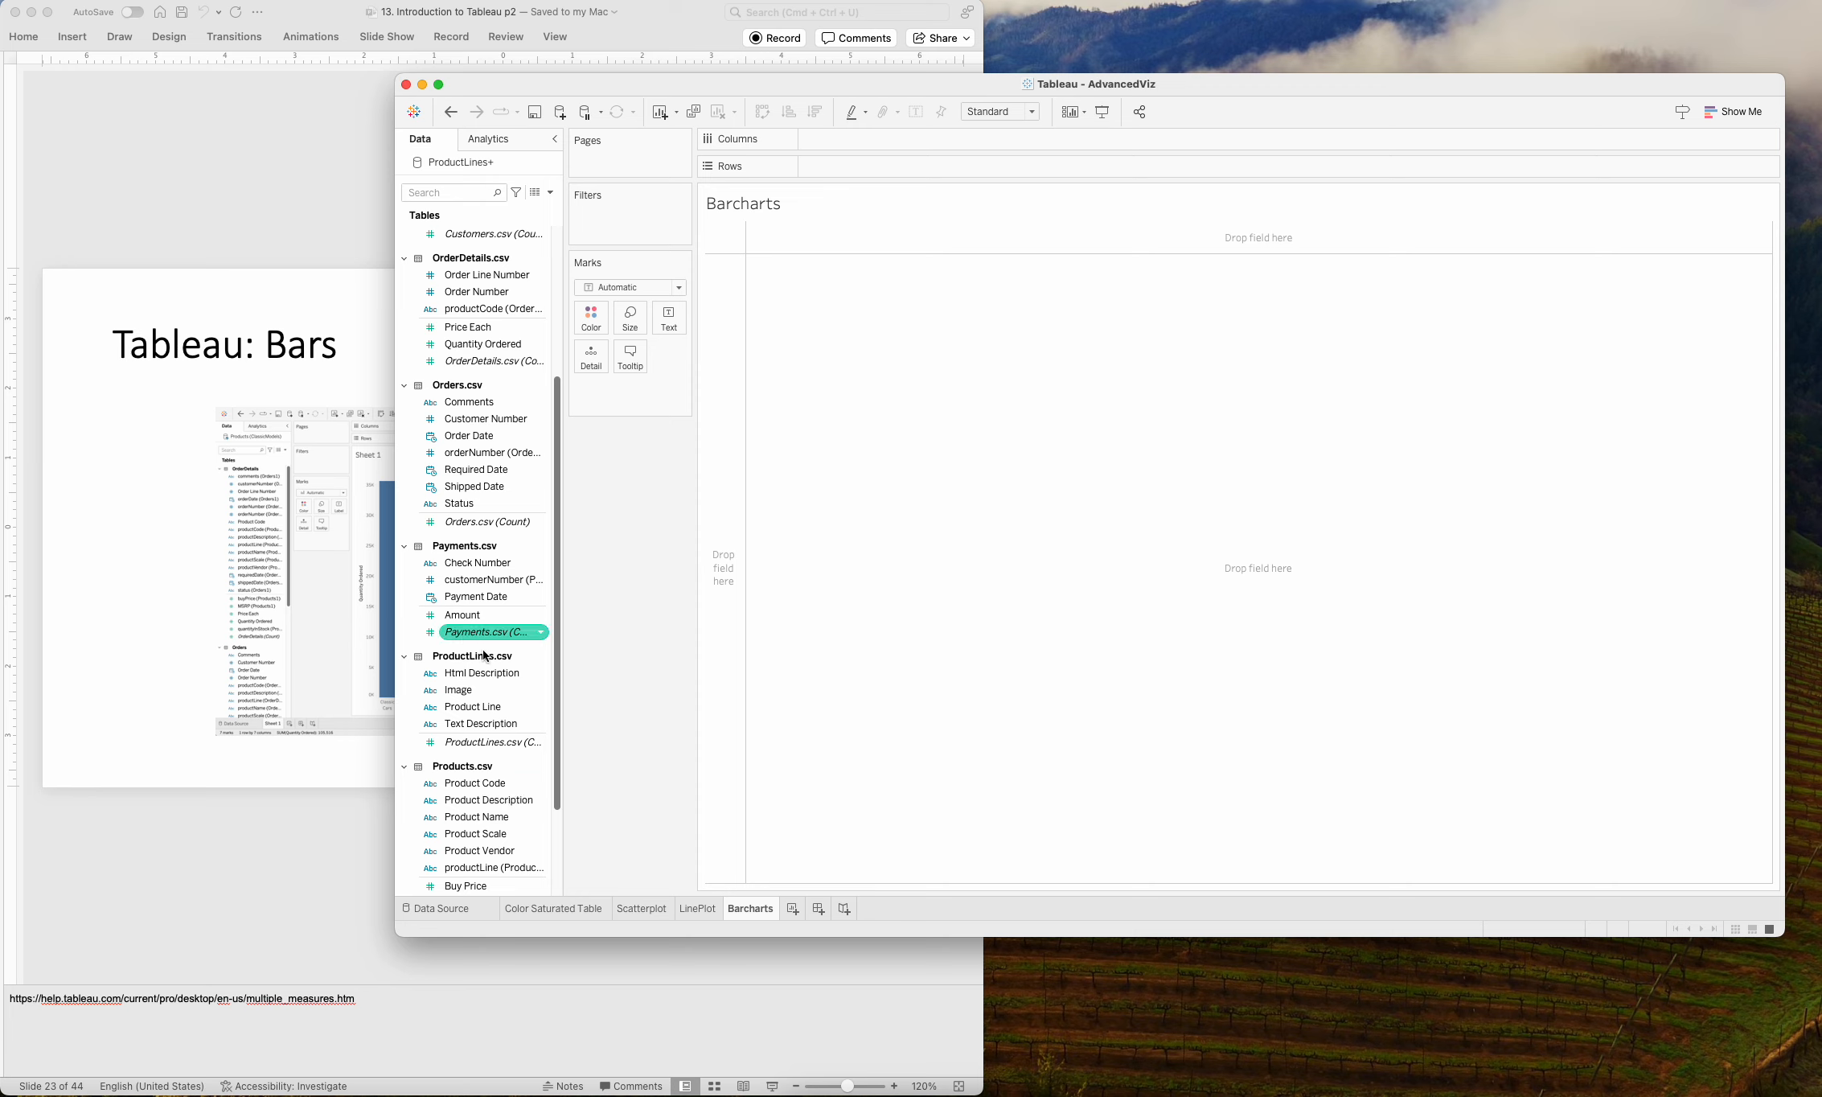
{"action": "left_click_drag", "start_coordinate": [480, 707], "coordinate": [744, 262]}
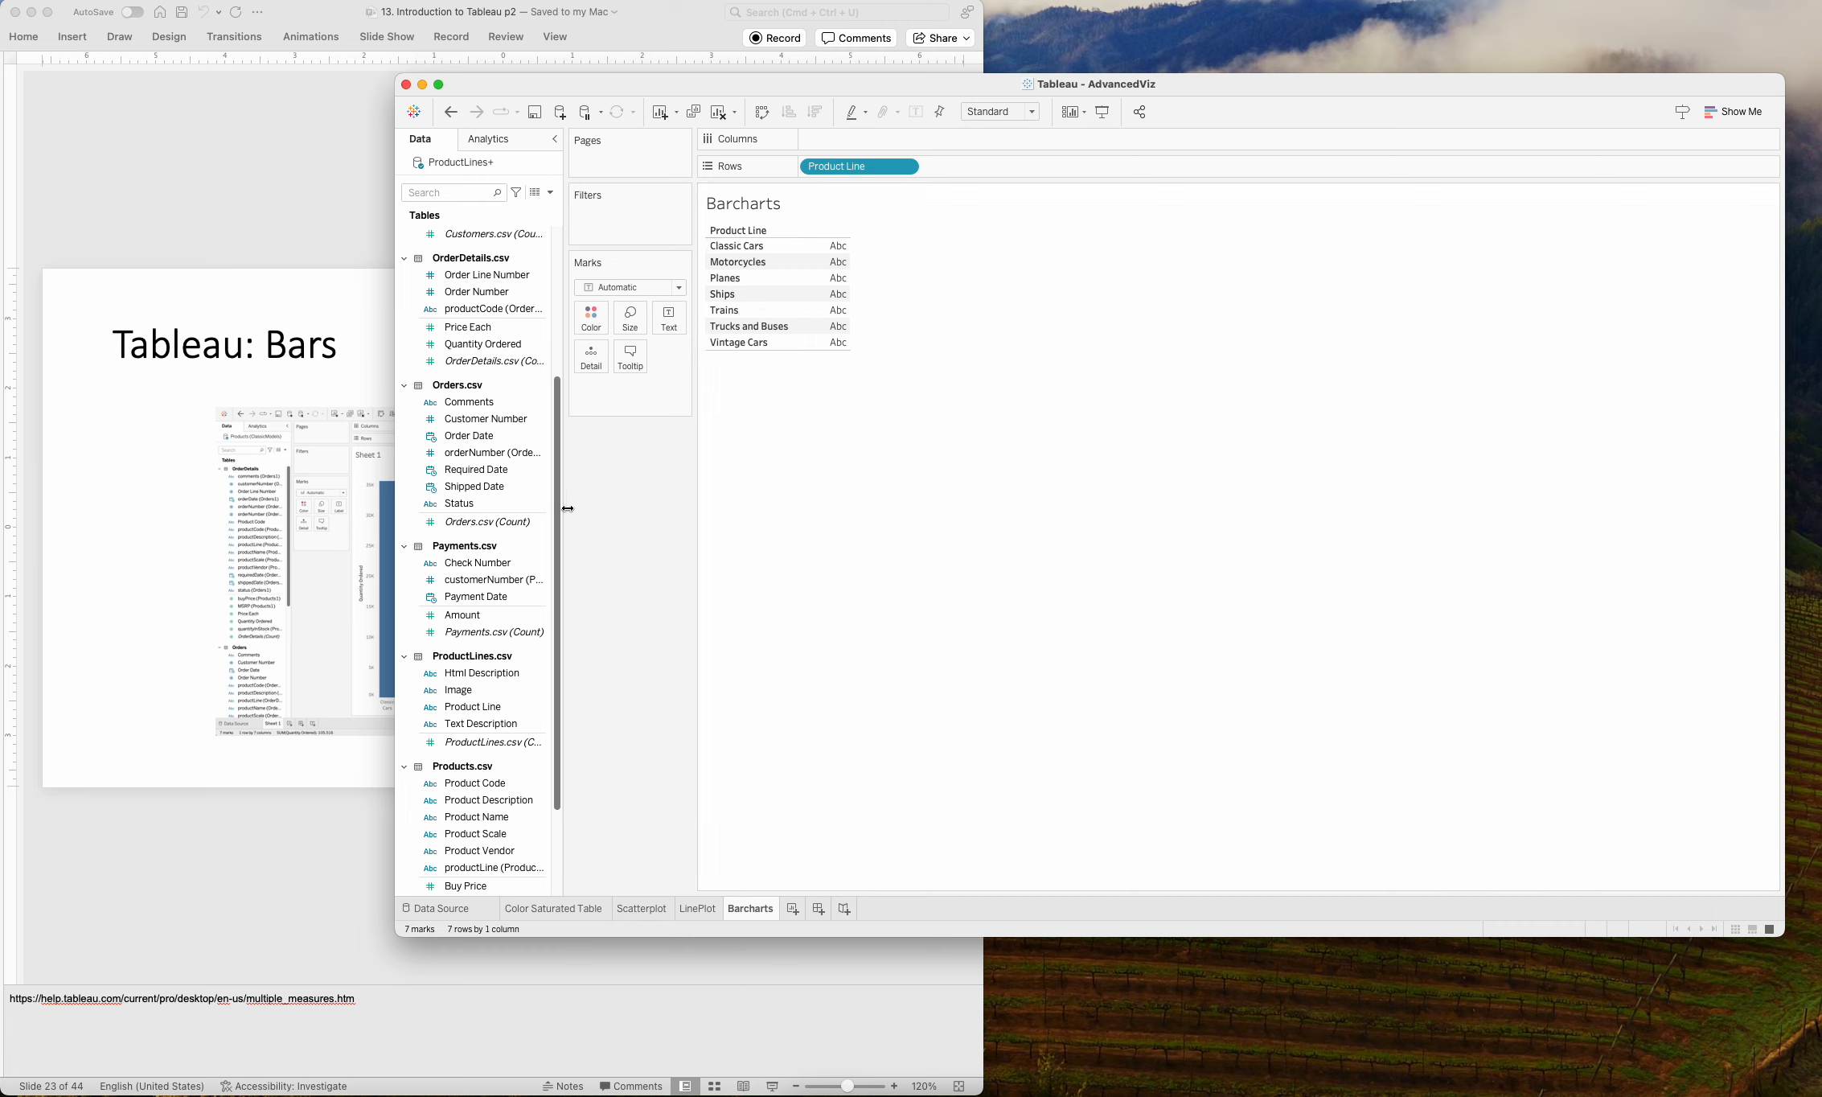
Add Quantity Ordered from OrderDetails.csv as the summed text value for each product line.
{"action": "left_click_drag", "start_coordinate": [557, 504], "coordinate": [557, 495]}
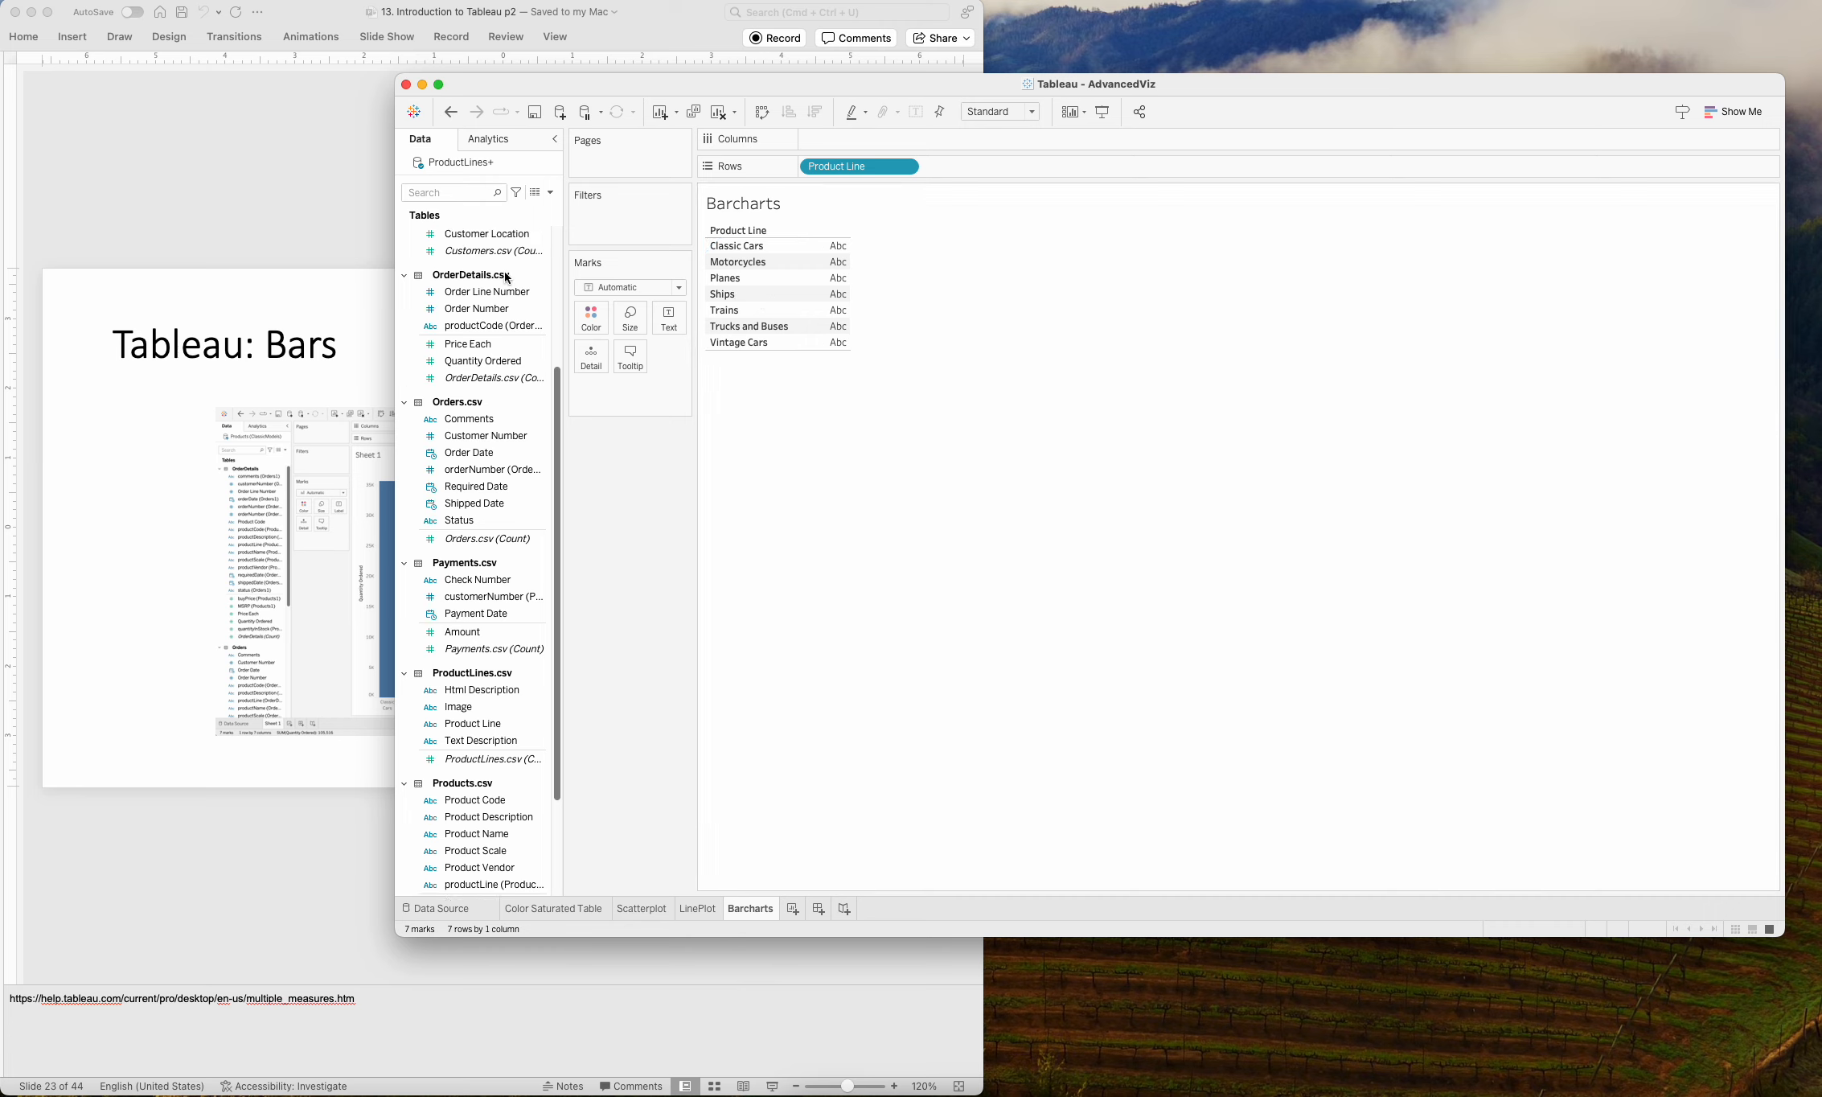
{"action": "left_click", "coordinate": [483, 362]}
{"action": "left_click_drag", "start_coordinate": [481, 362], "coordinate": [558, 352]}
{"action": "left_click_drag", "start_coordinate": [842, 252], "coordinate": [834, 254]}
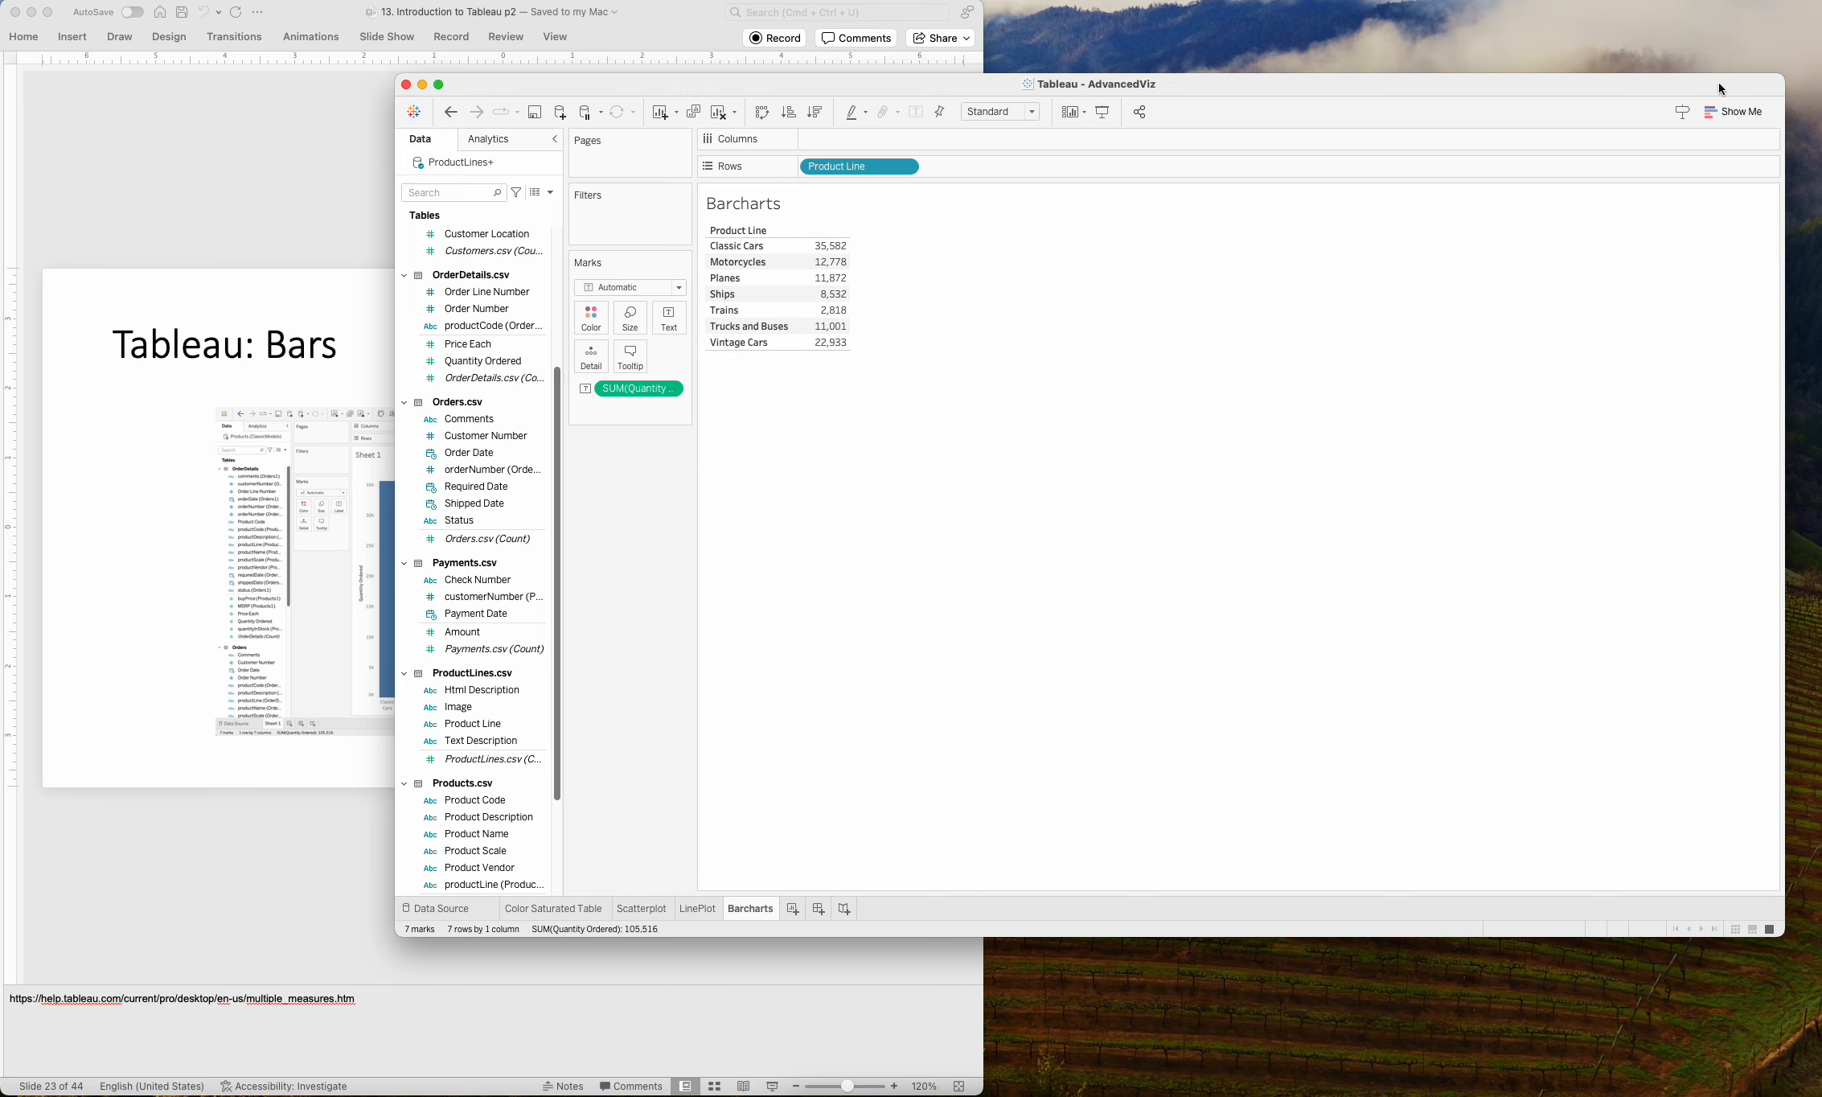
Convert the product line table to a horizontal bars chart with Show Me.
{"action": "left_click", "coordinate": [1761, 111]}
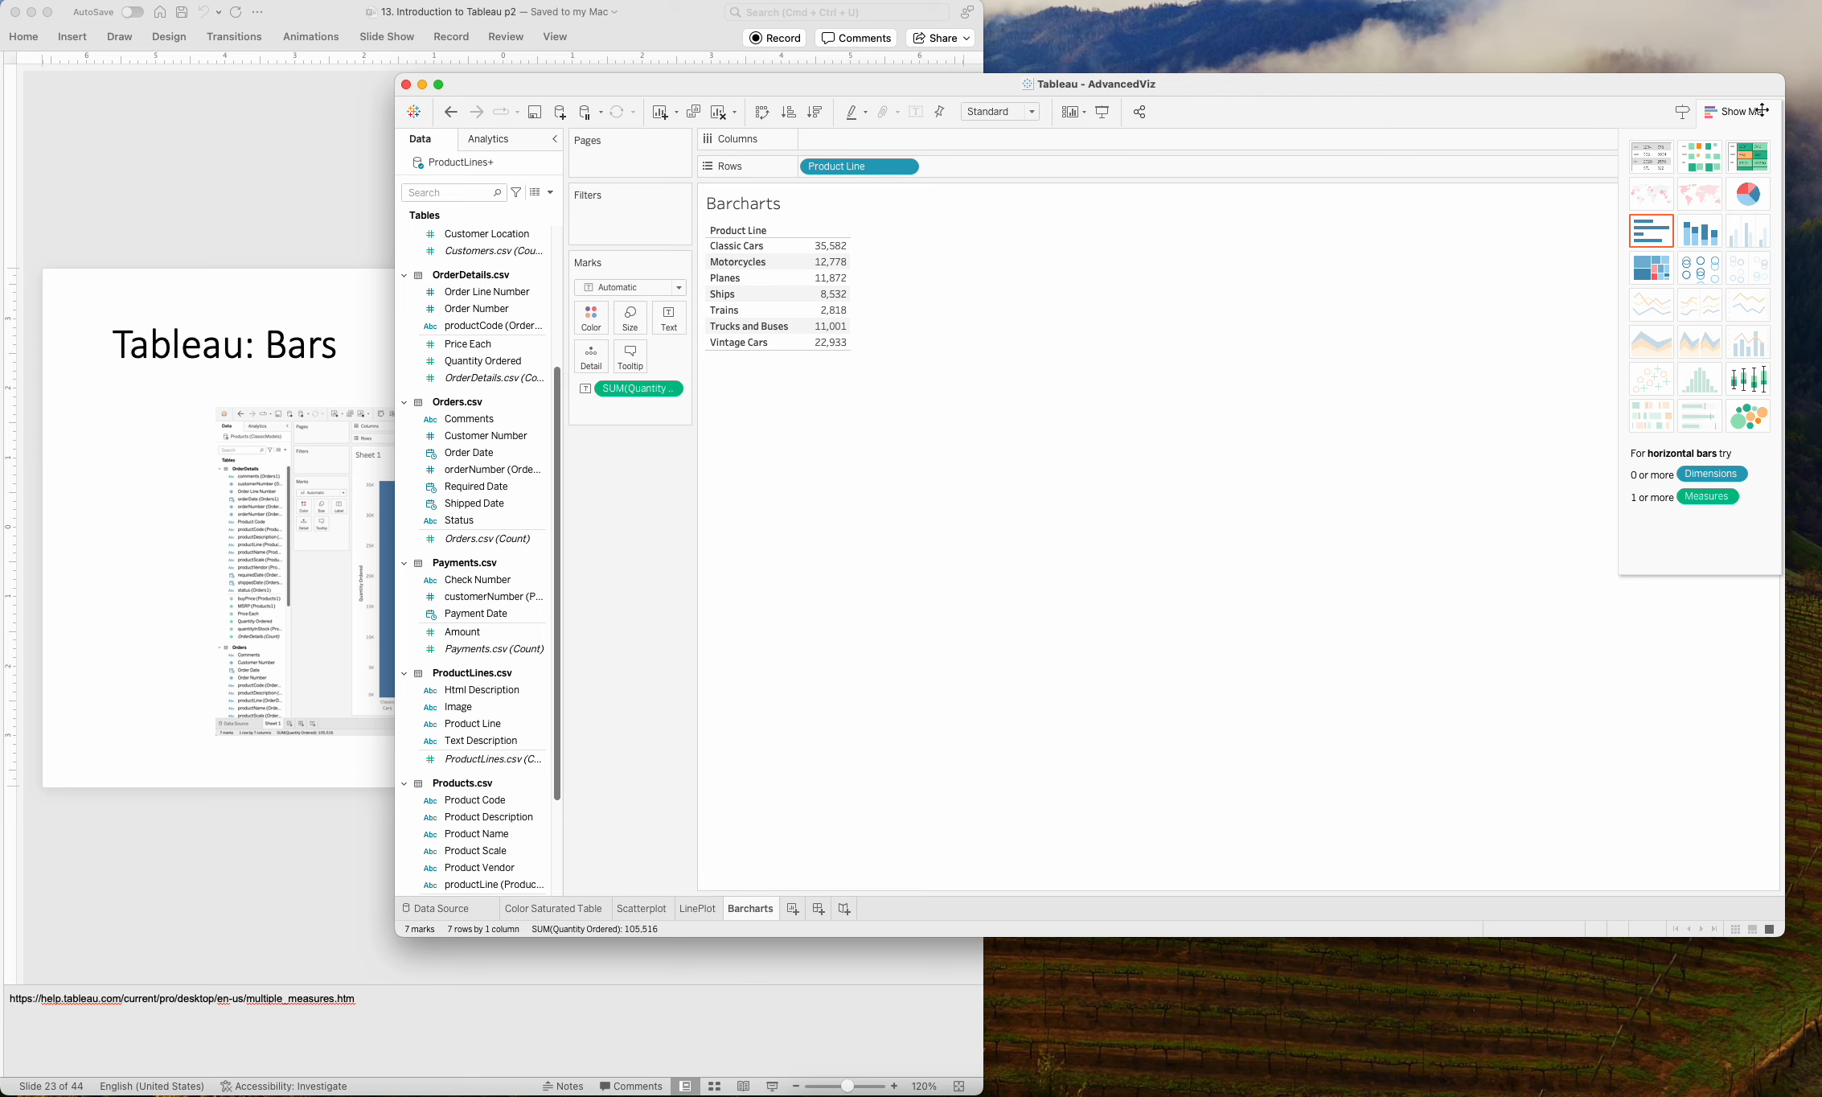
{"action": "left_click", "coordinate": [1650, 242]}
{"action": "left_click", "coordinate": [1752, 107]}
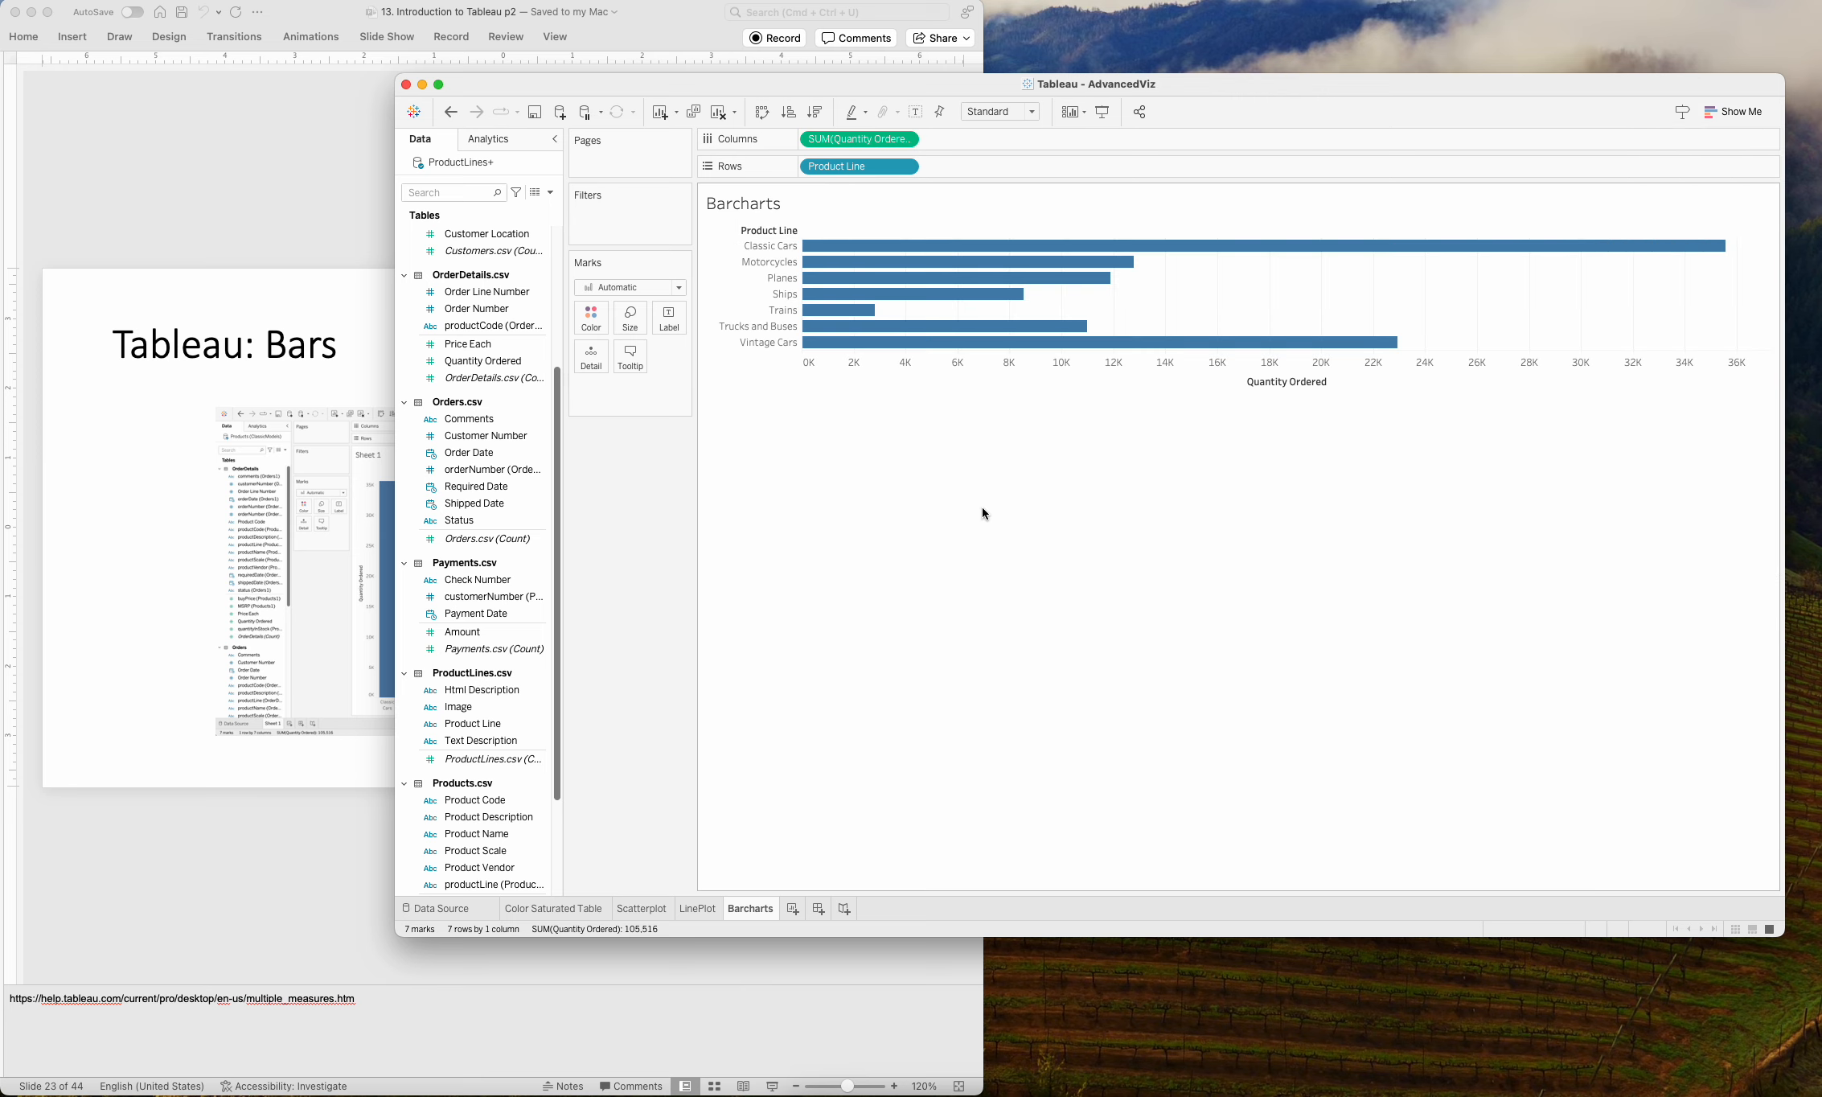
Color the bars by Product Line from ProductLines.csv.
{"action": "mouse_move", "coordinate": [826, 254]}
{"action": "left_click_drag", "start_coordinate": [471, 723], "coordinate": [599, 330]}
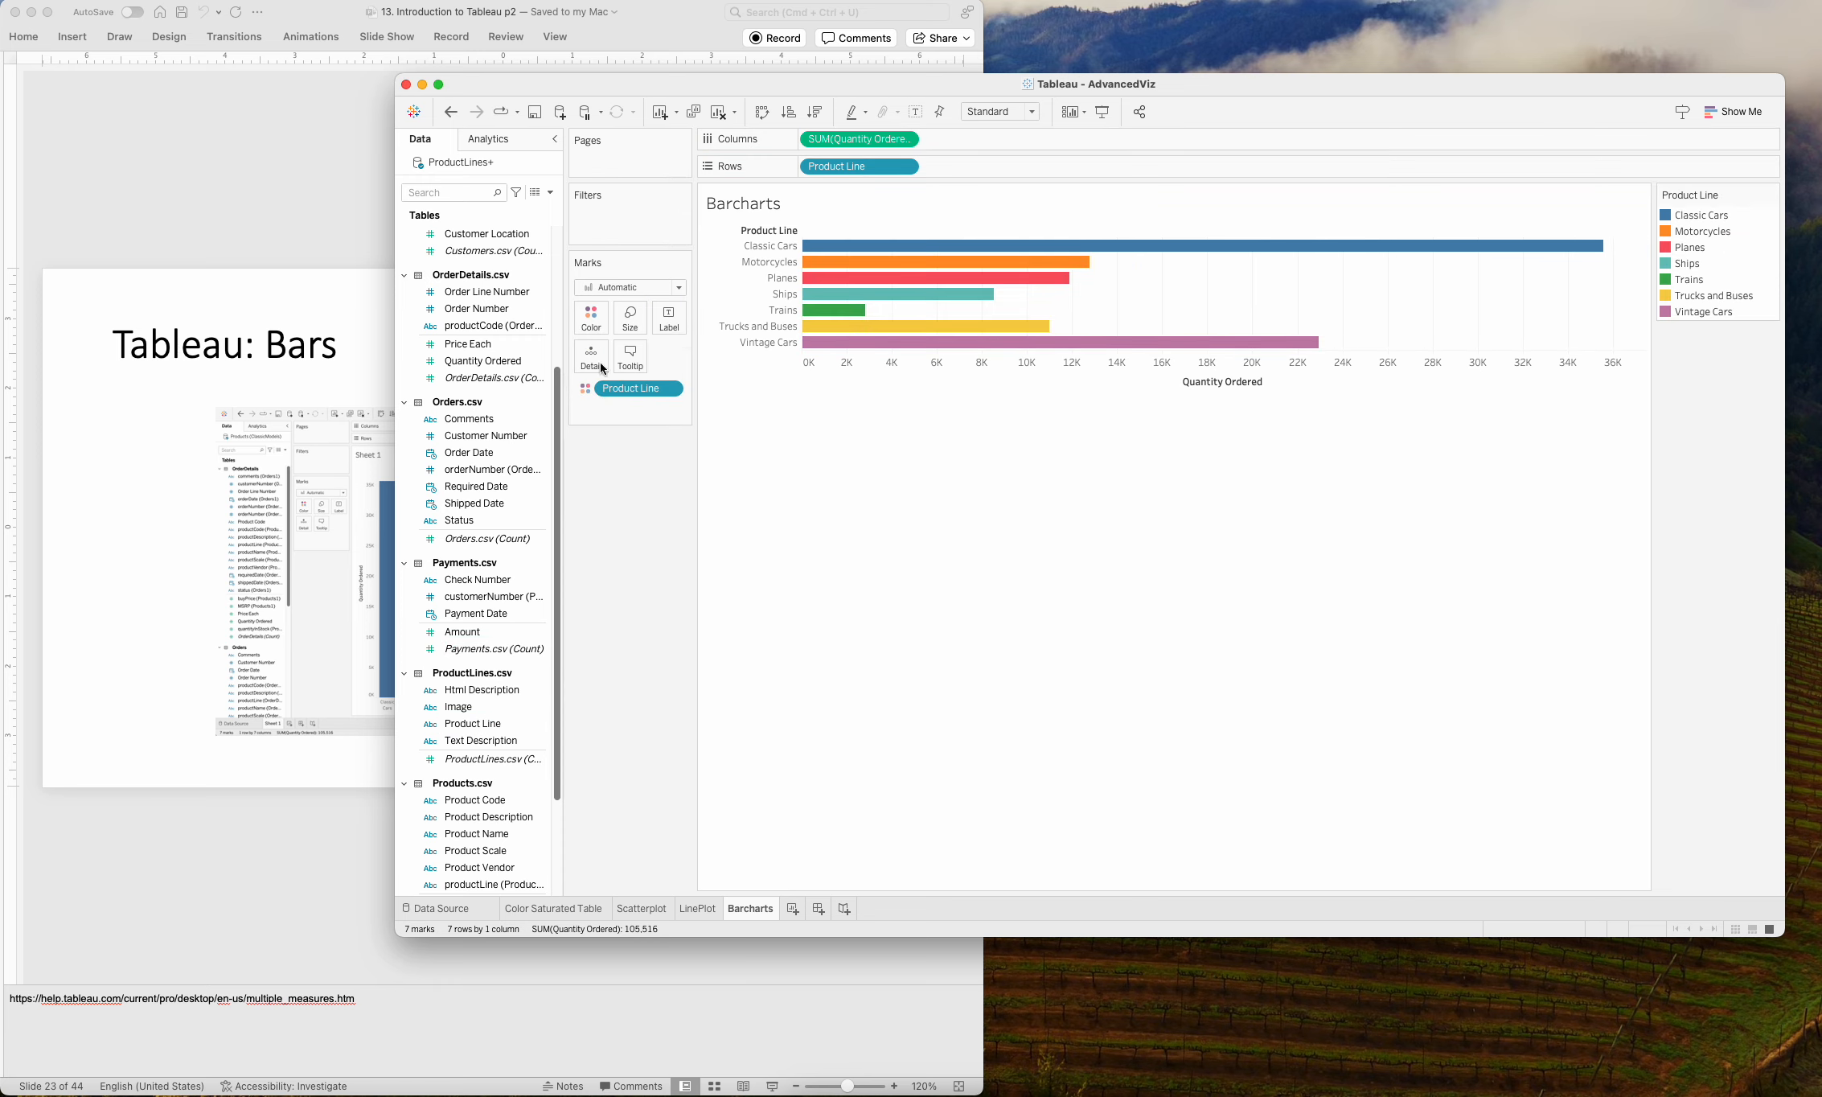
{"action": "mouse_move", "coordinate": [915, 256]}
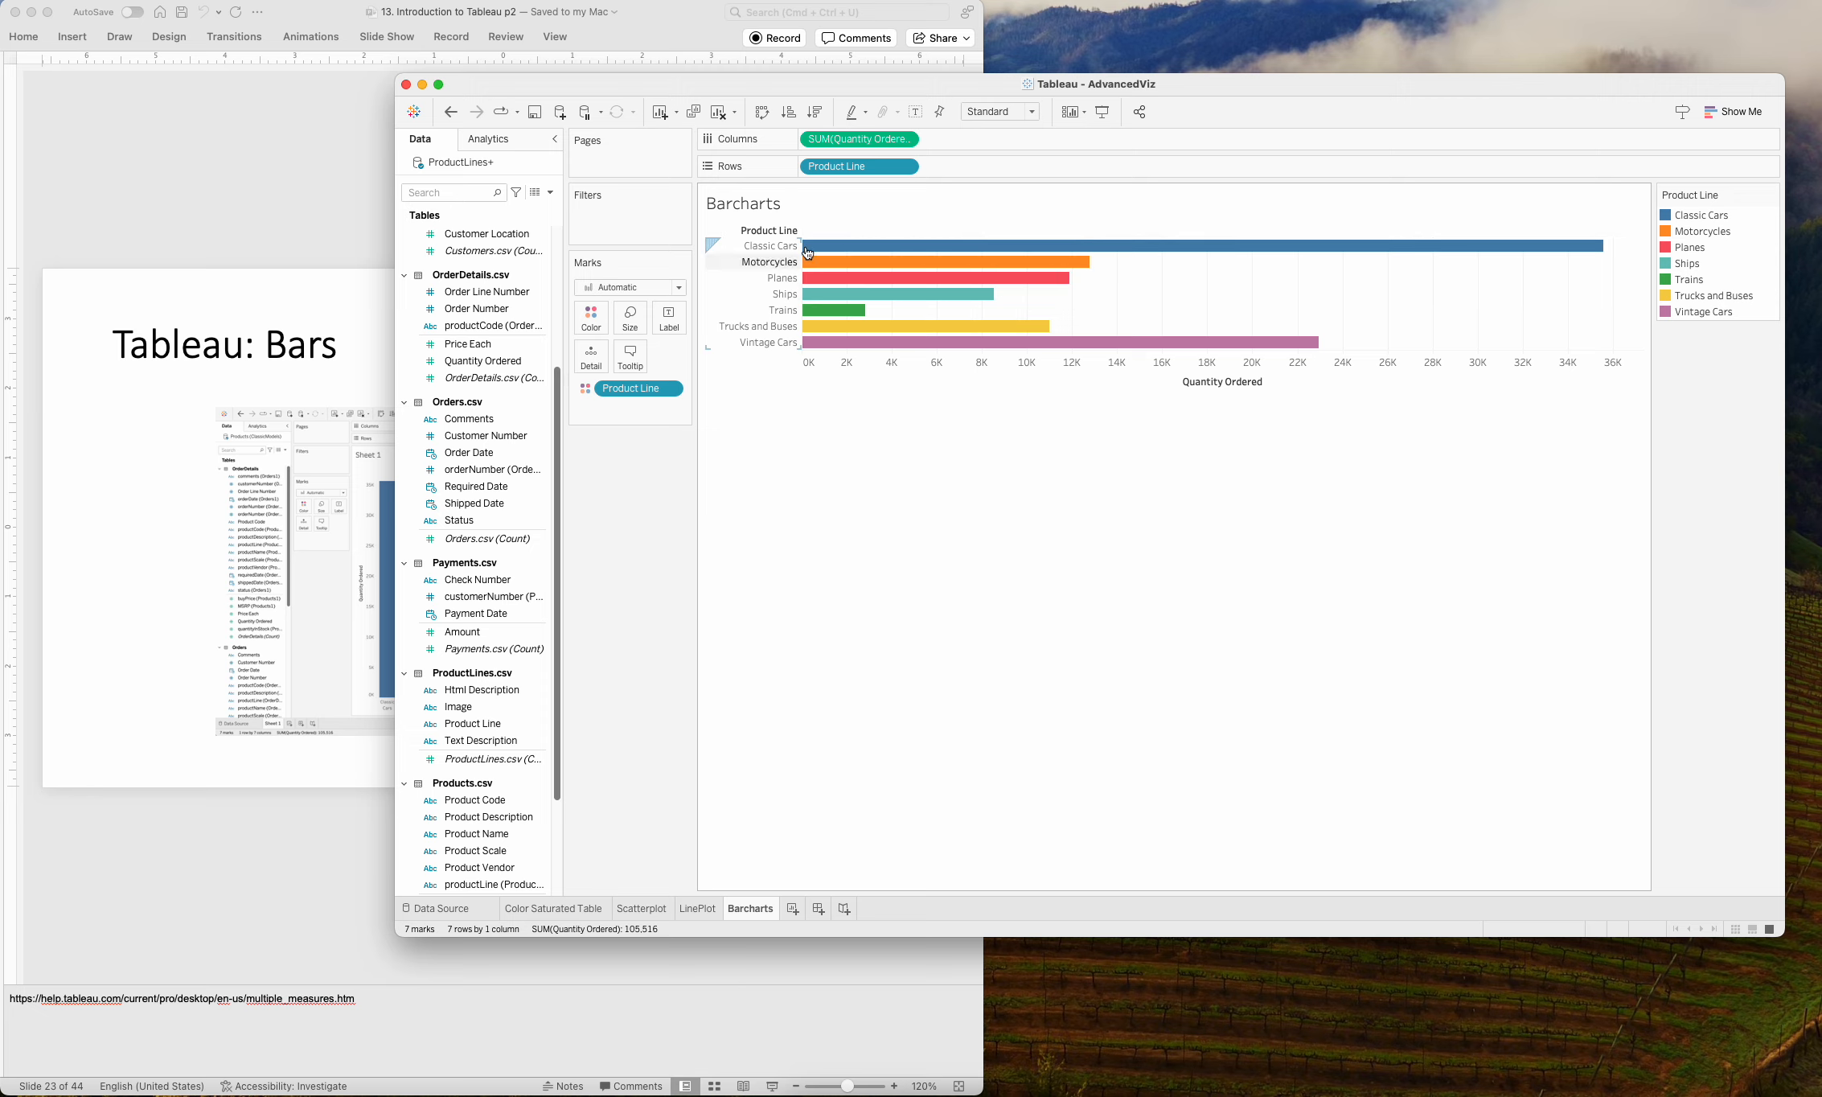
{"action": "mouse_move", "coordinate": [1078, 343]}
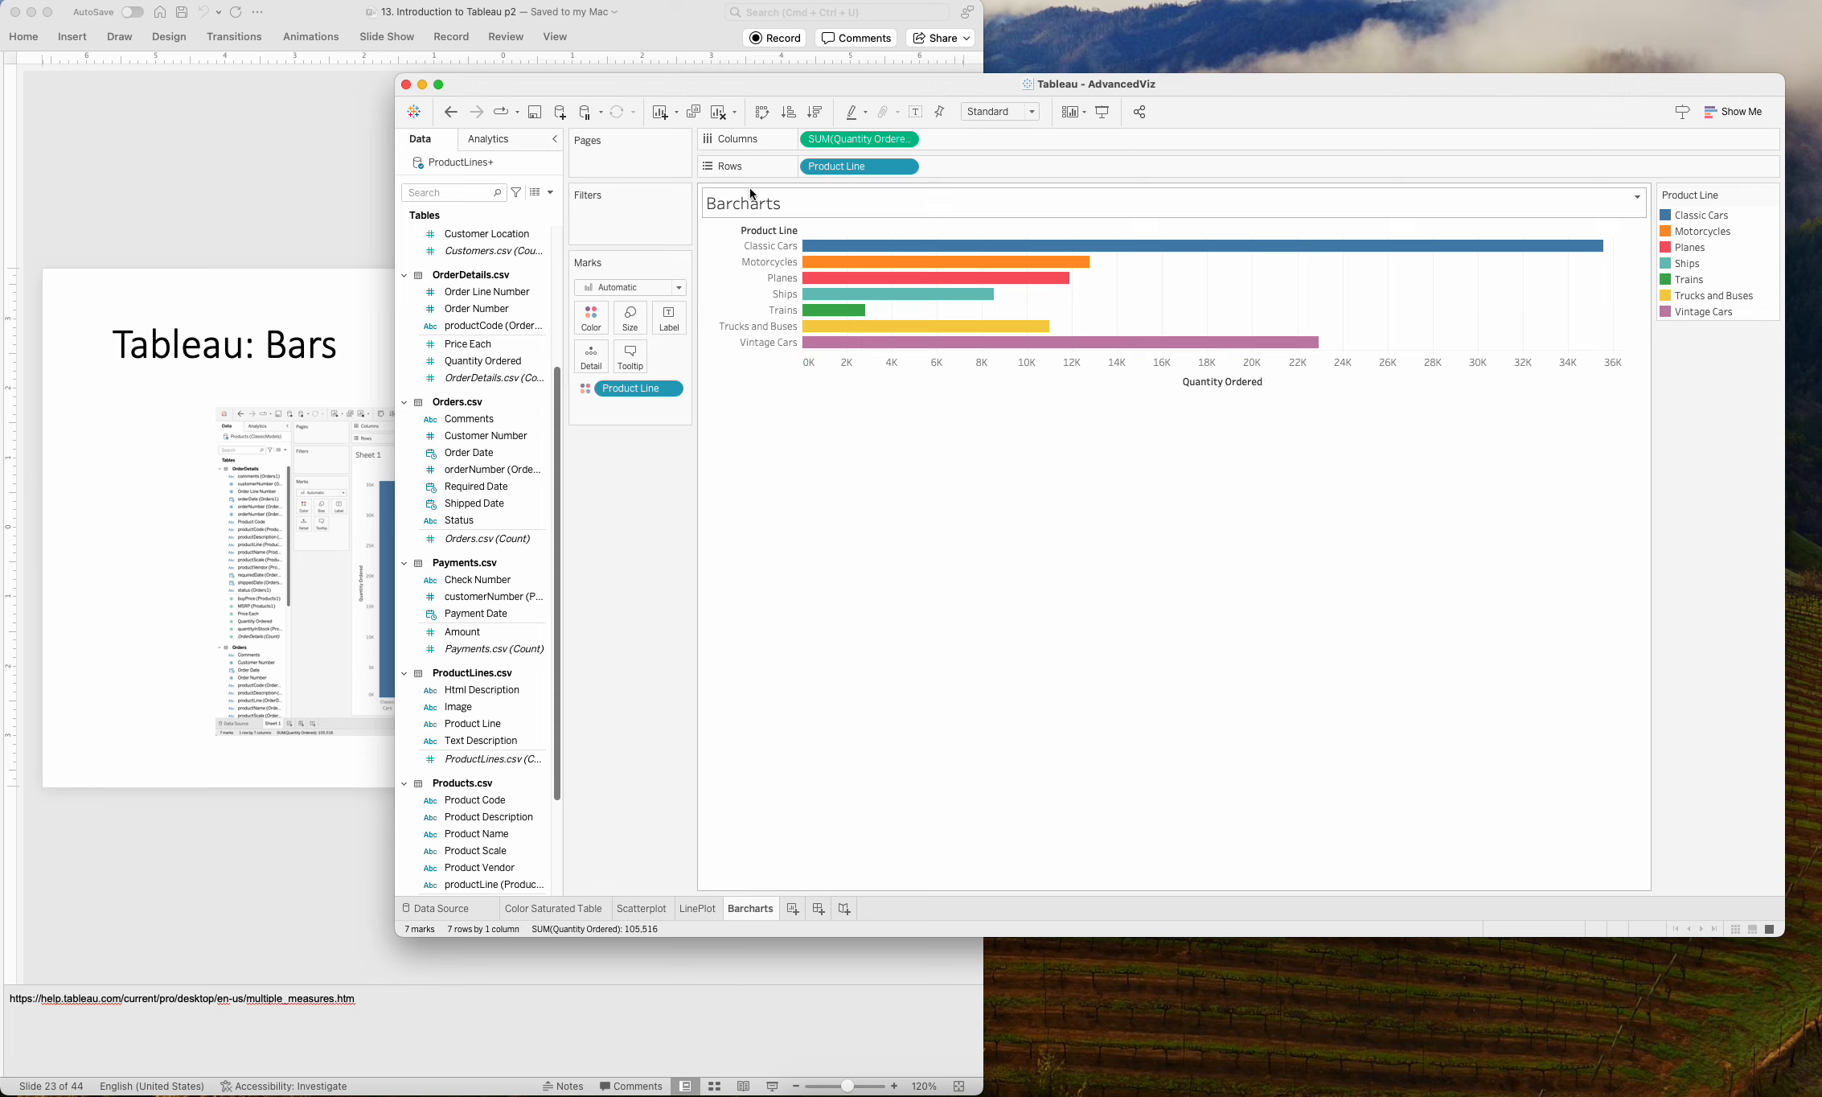
Swap the rows and columns so the product lines are drawn as vertical bars.
{"action": "left_click", "coordinate": [761, 113]}
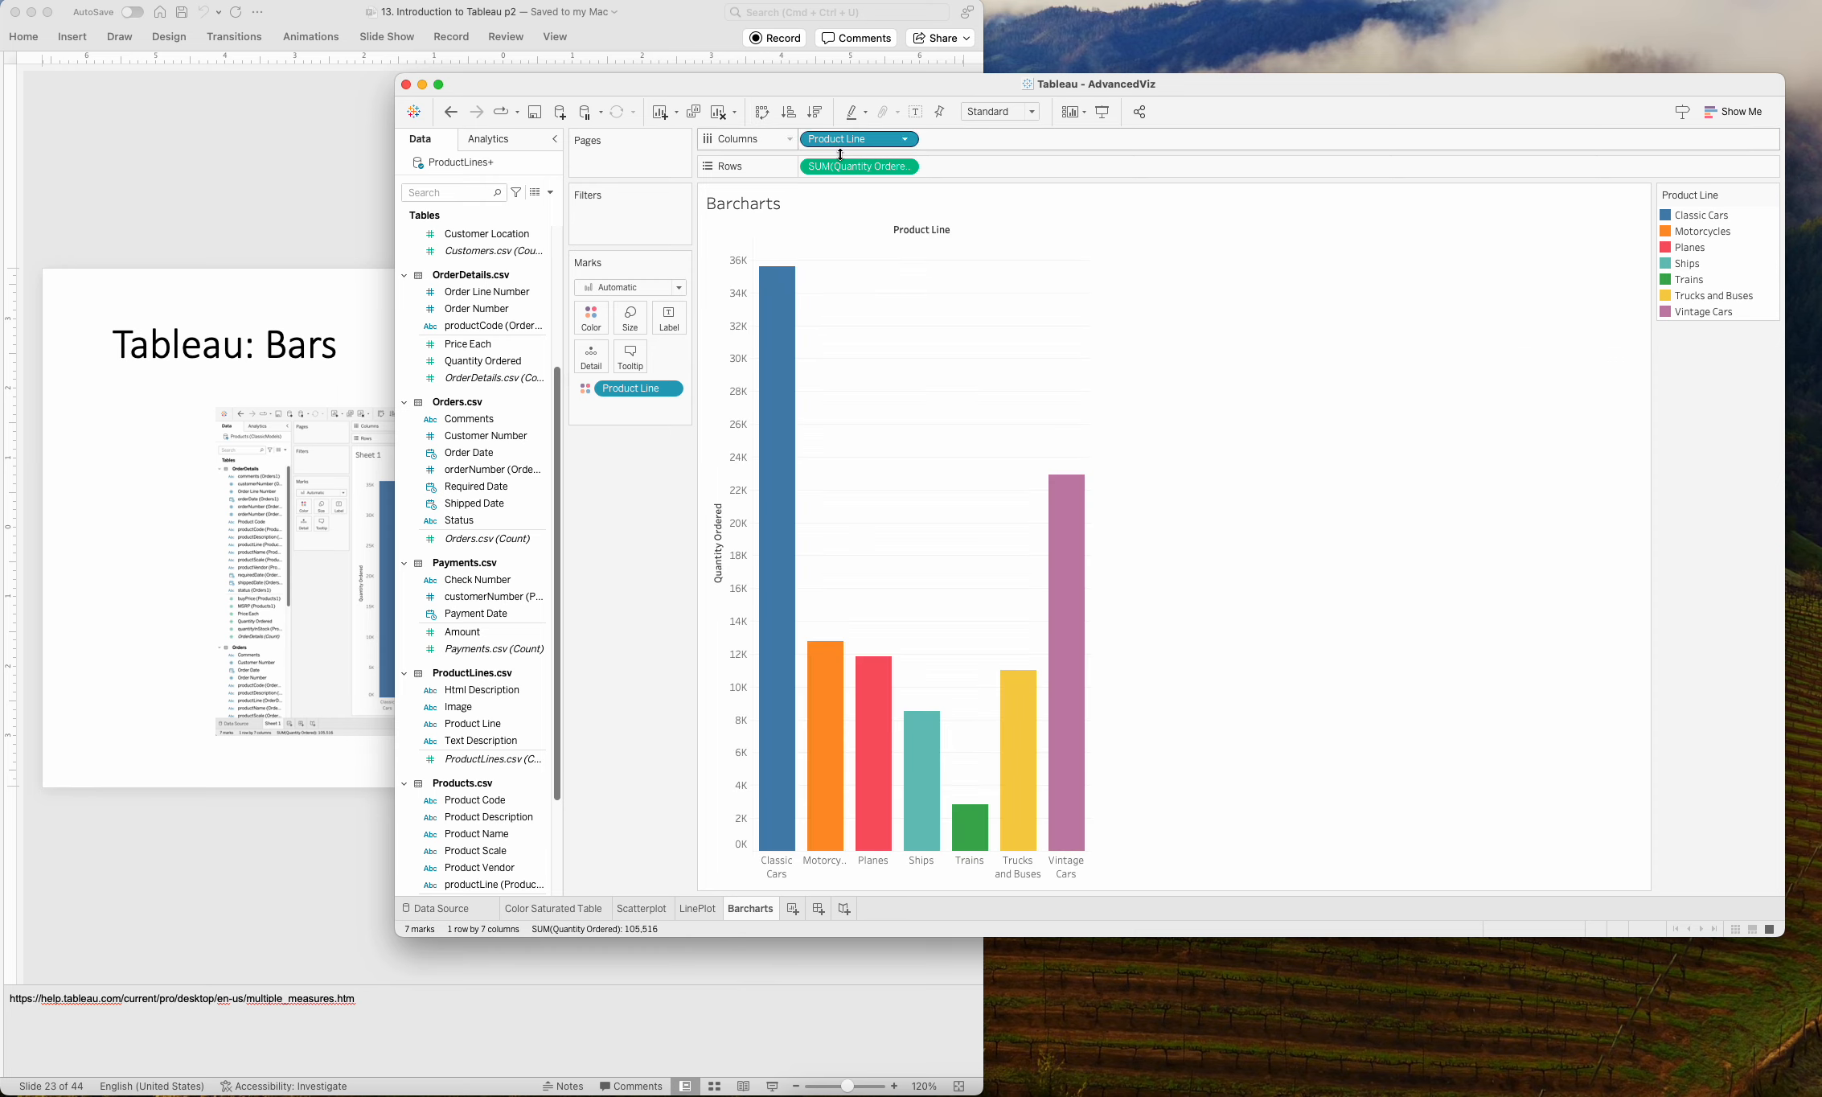
{"action": "left_click", "coordinate": [761, 113]}
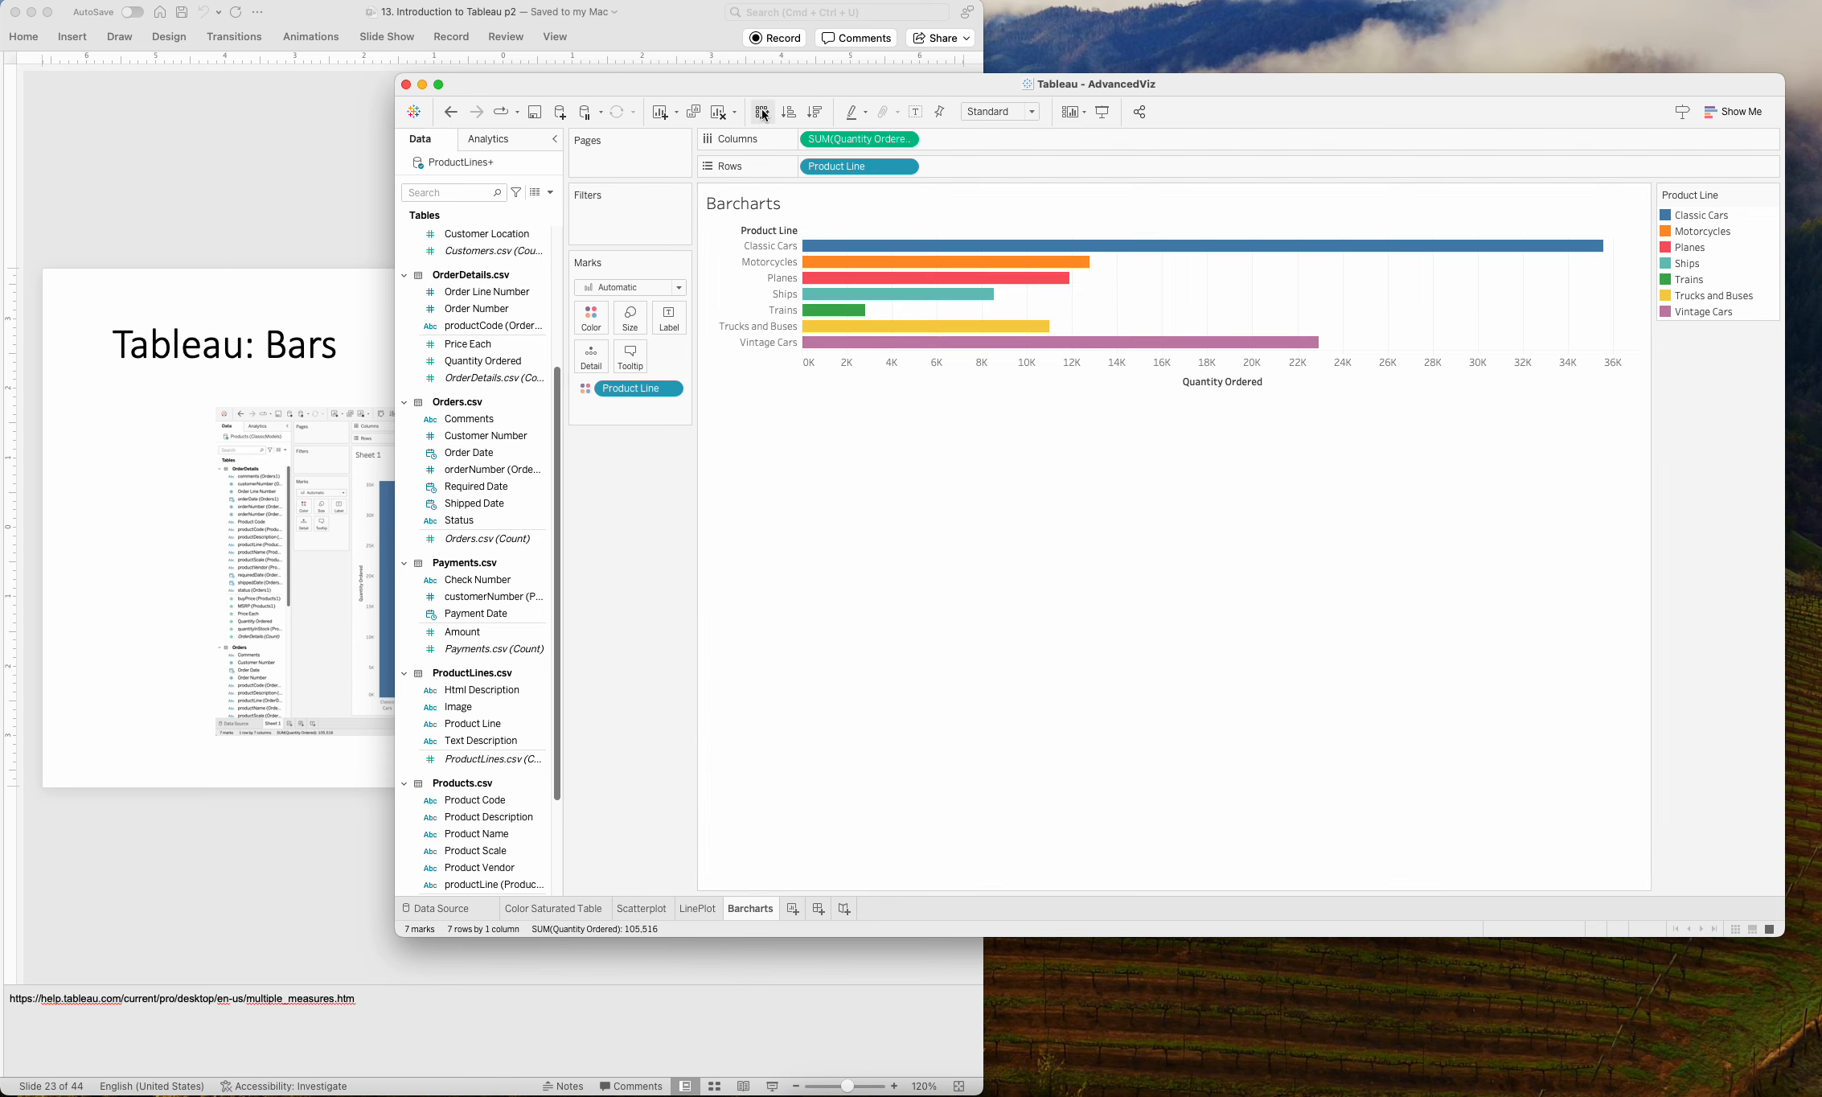
{"action": "left_click", "coordinate": [762, 112]}
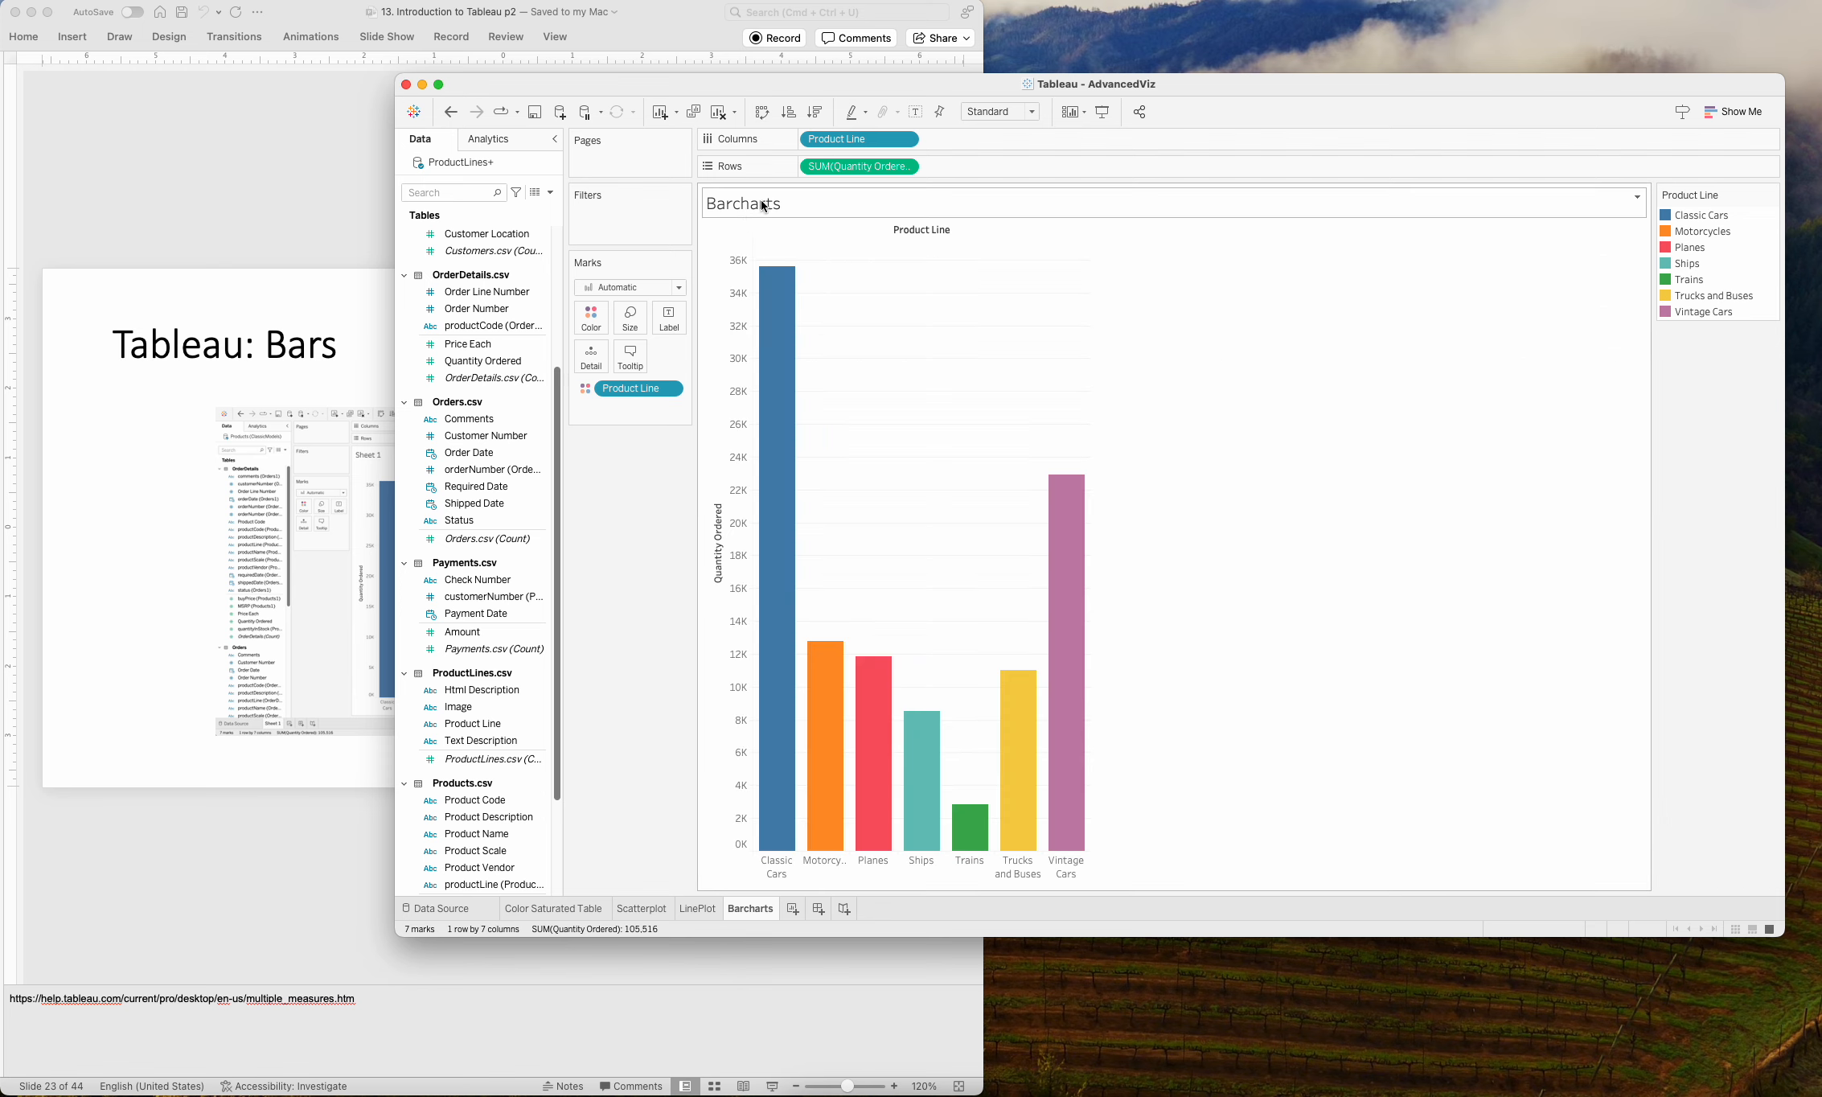
Cycle through the sort orders on the Quantity Ordered axis, and leave the product line bars sorted in descending order.
{"action": "mouse_move", "coordinate": [832, 769]}
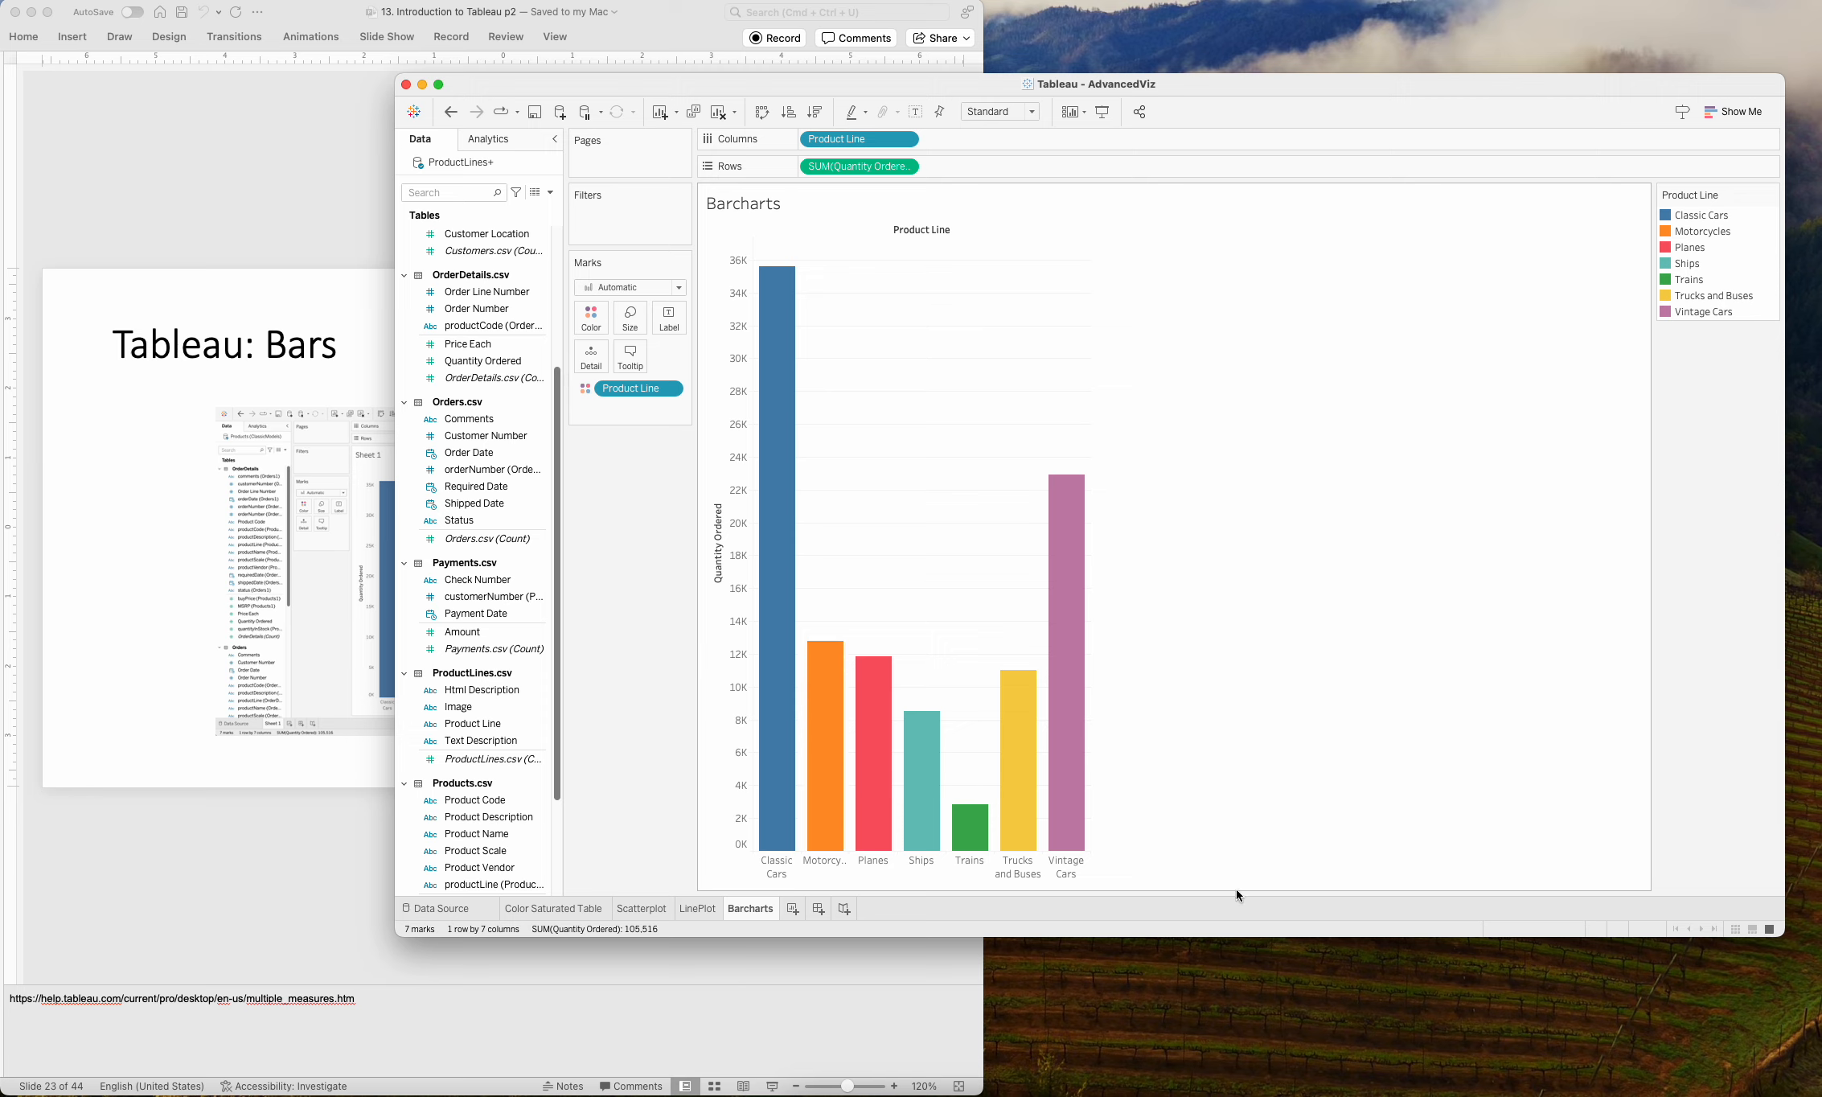
{"action": "left_click", "coordinate": [718, 495]}
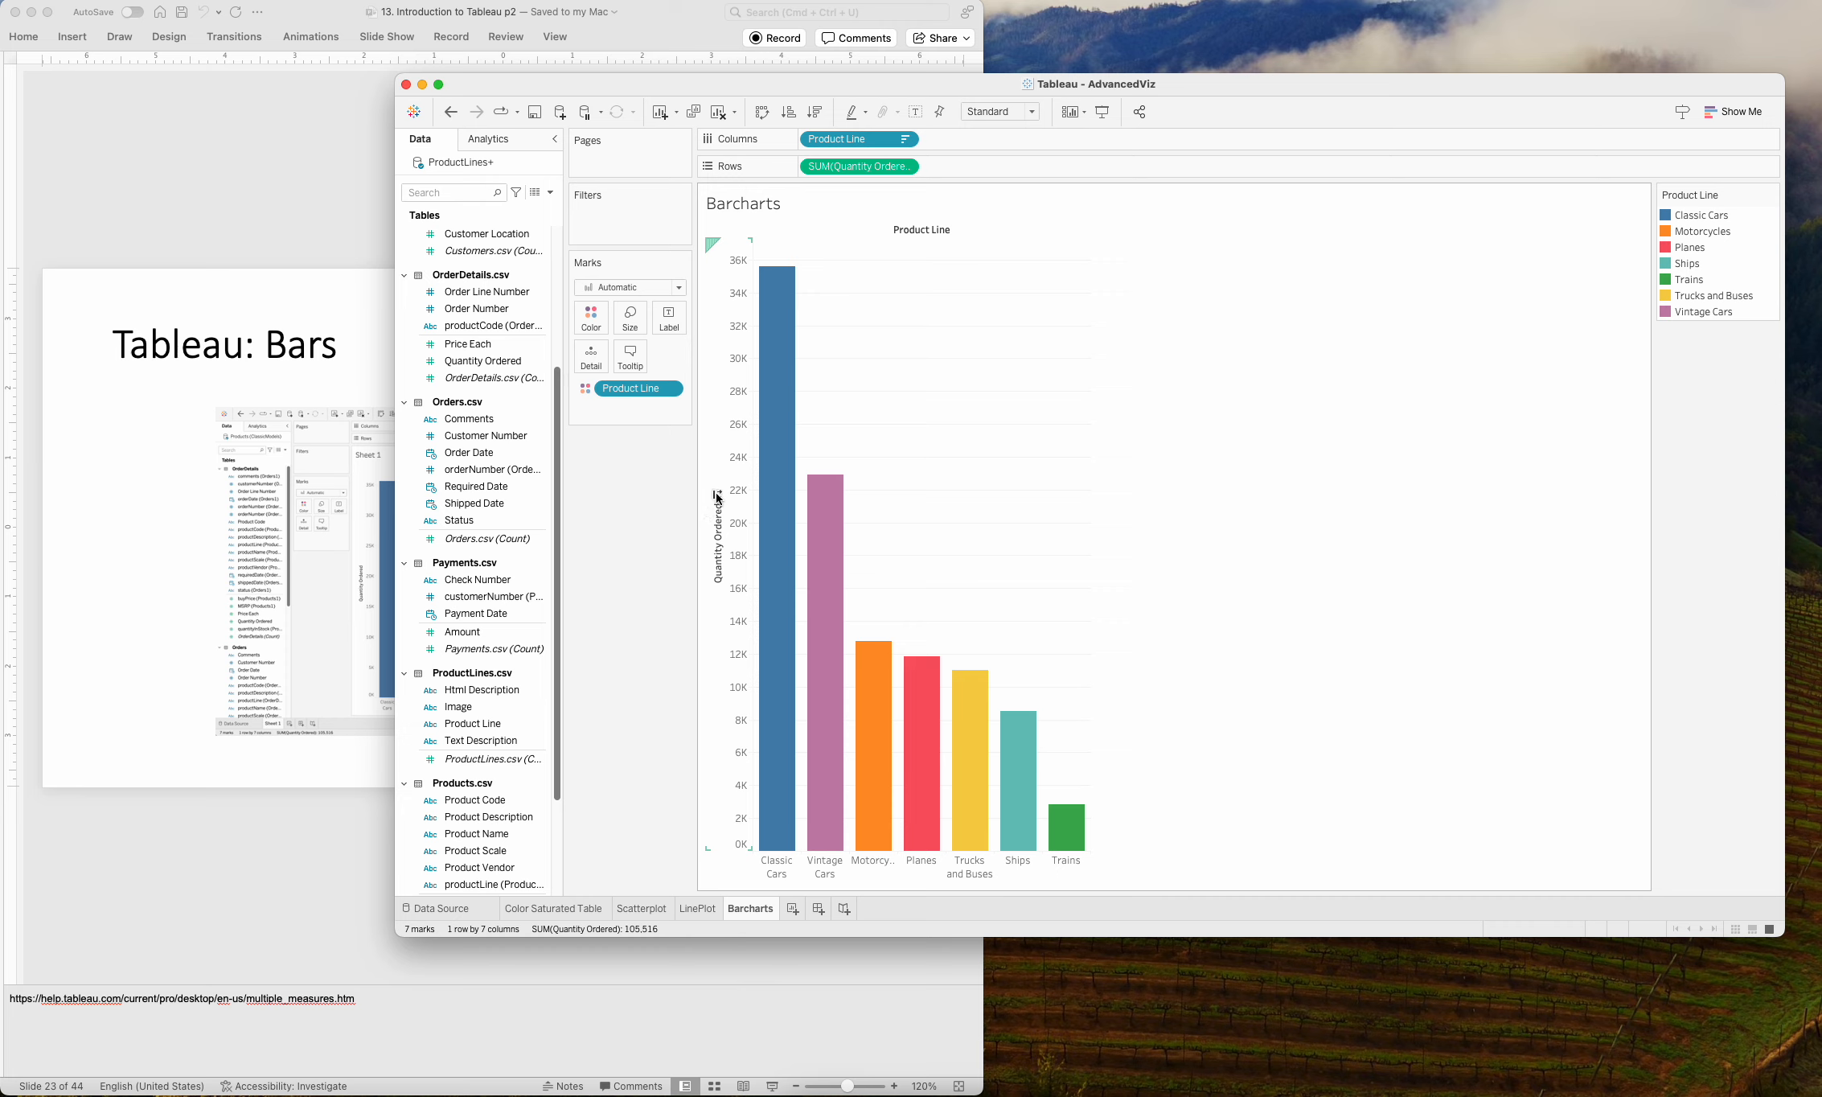
{"action": "mouse_move", "coordinate": [781, 486]}
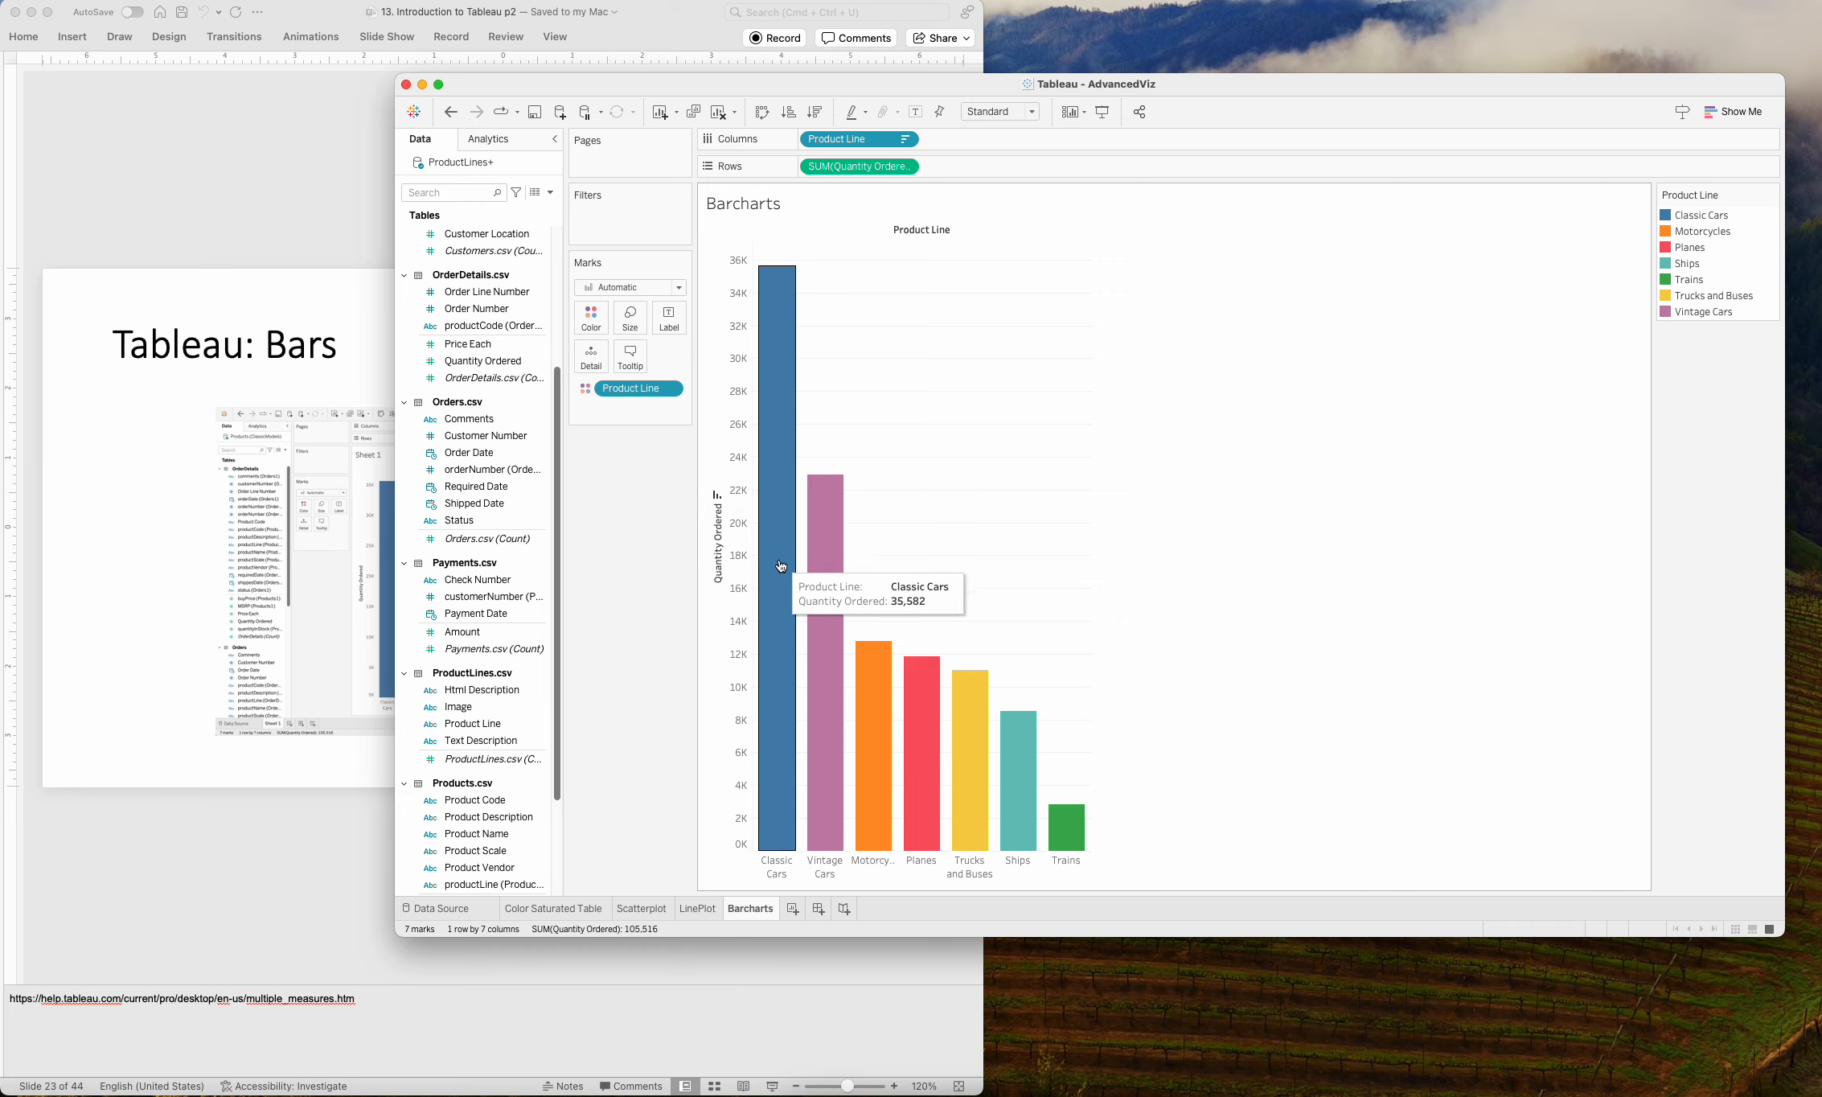
{"action": "left_click", "coordinate": [719, 495]}
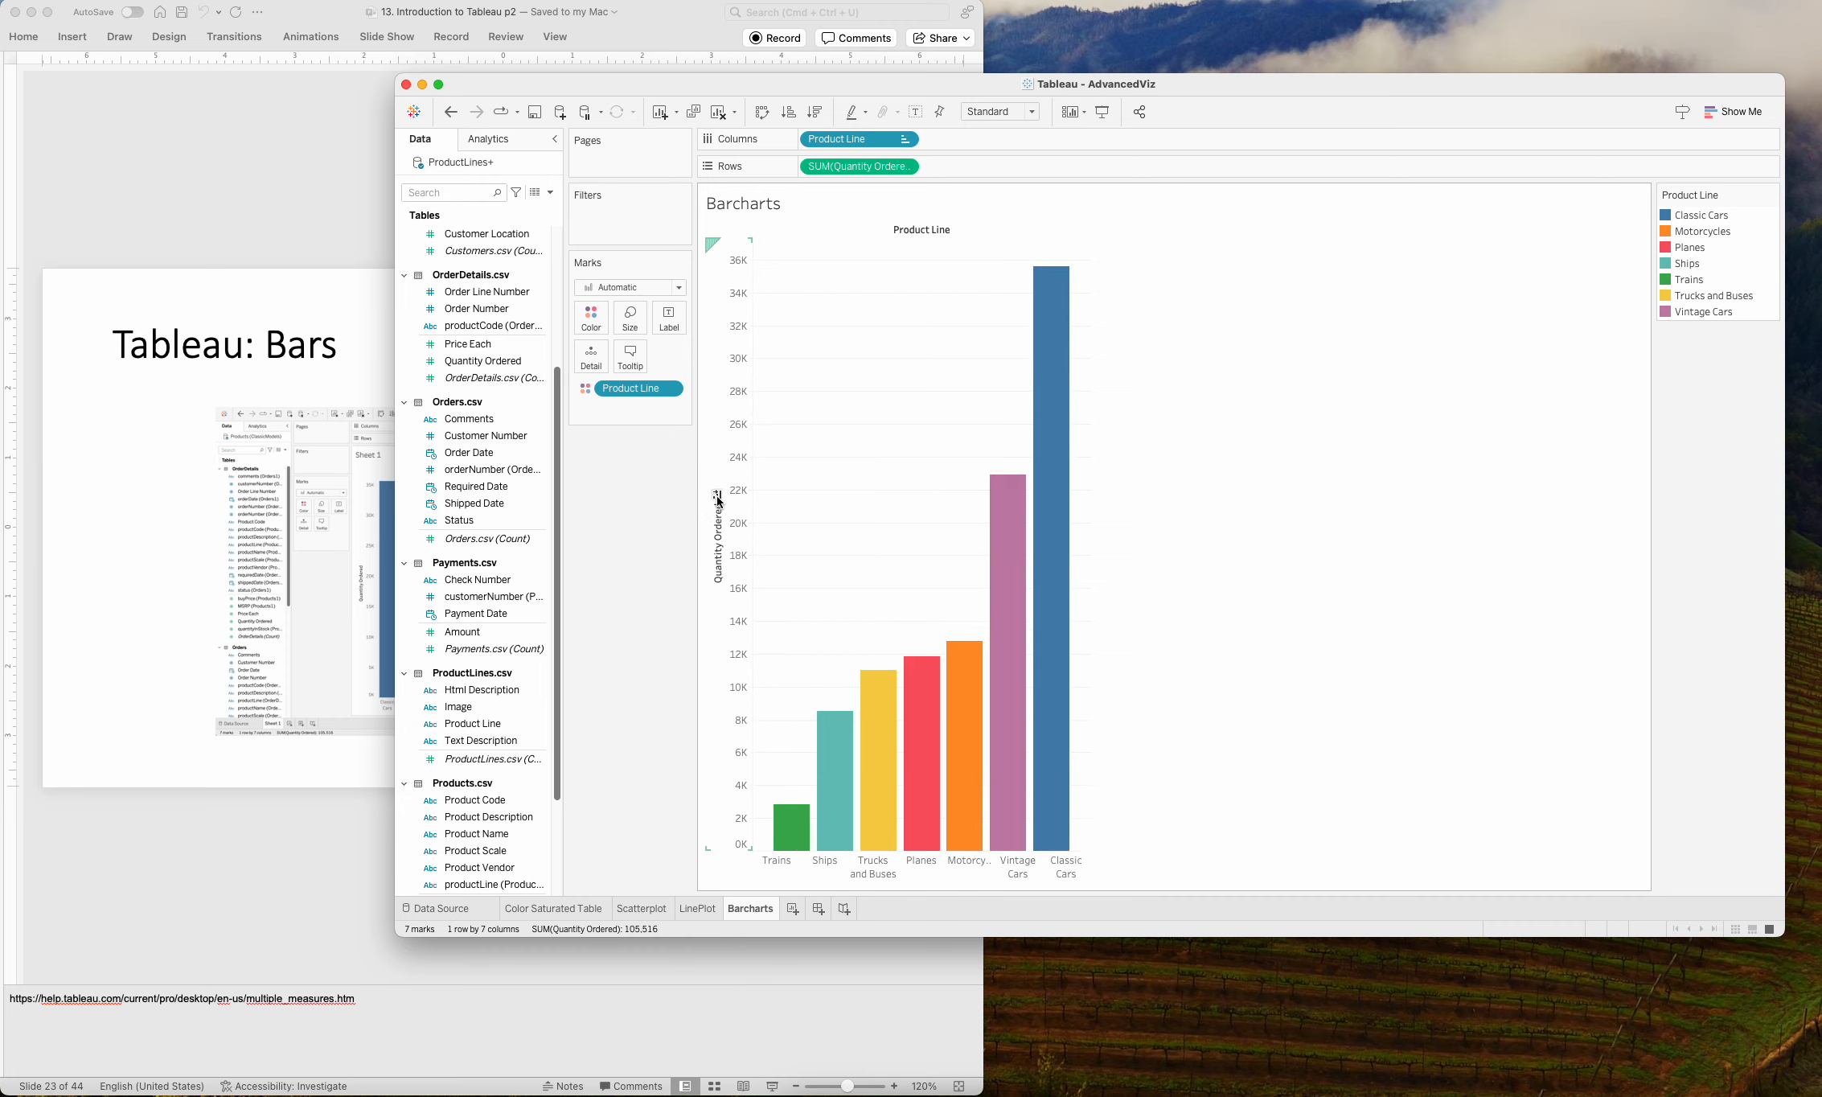
{"action": "left_click", "coordinate": [717, 495]}
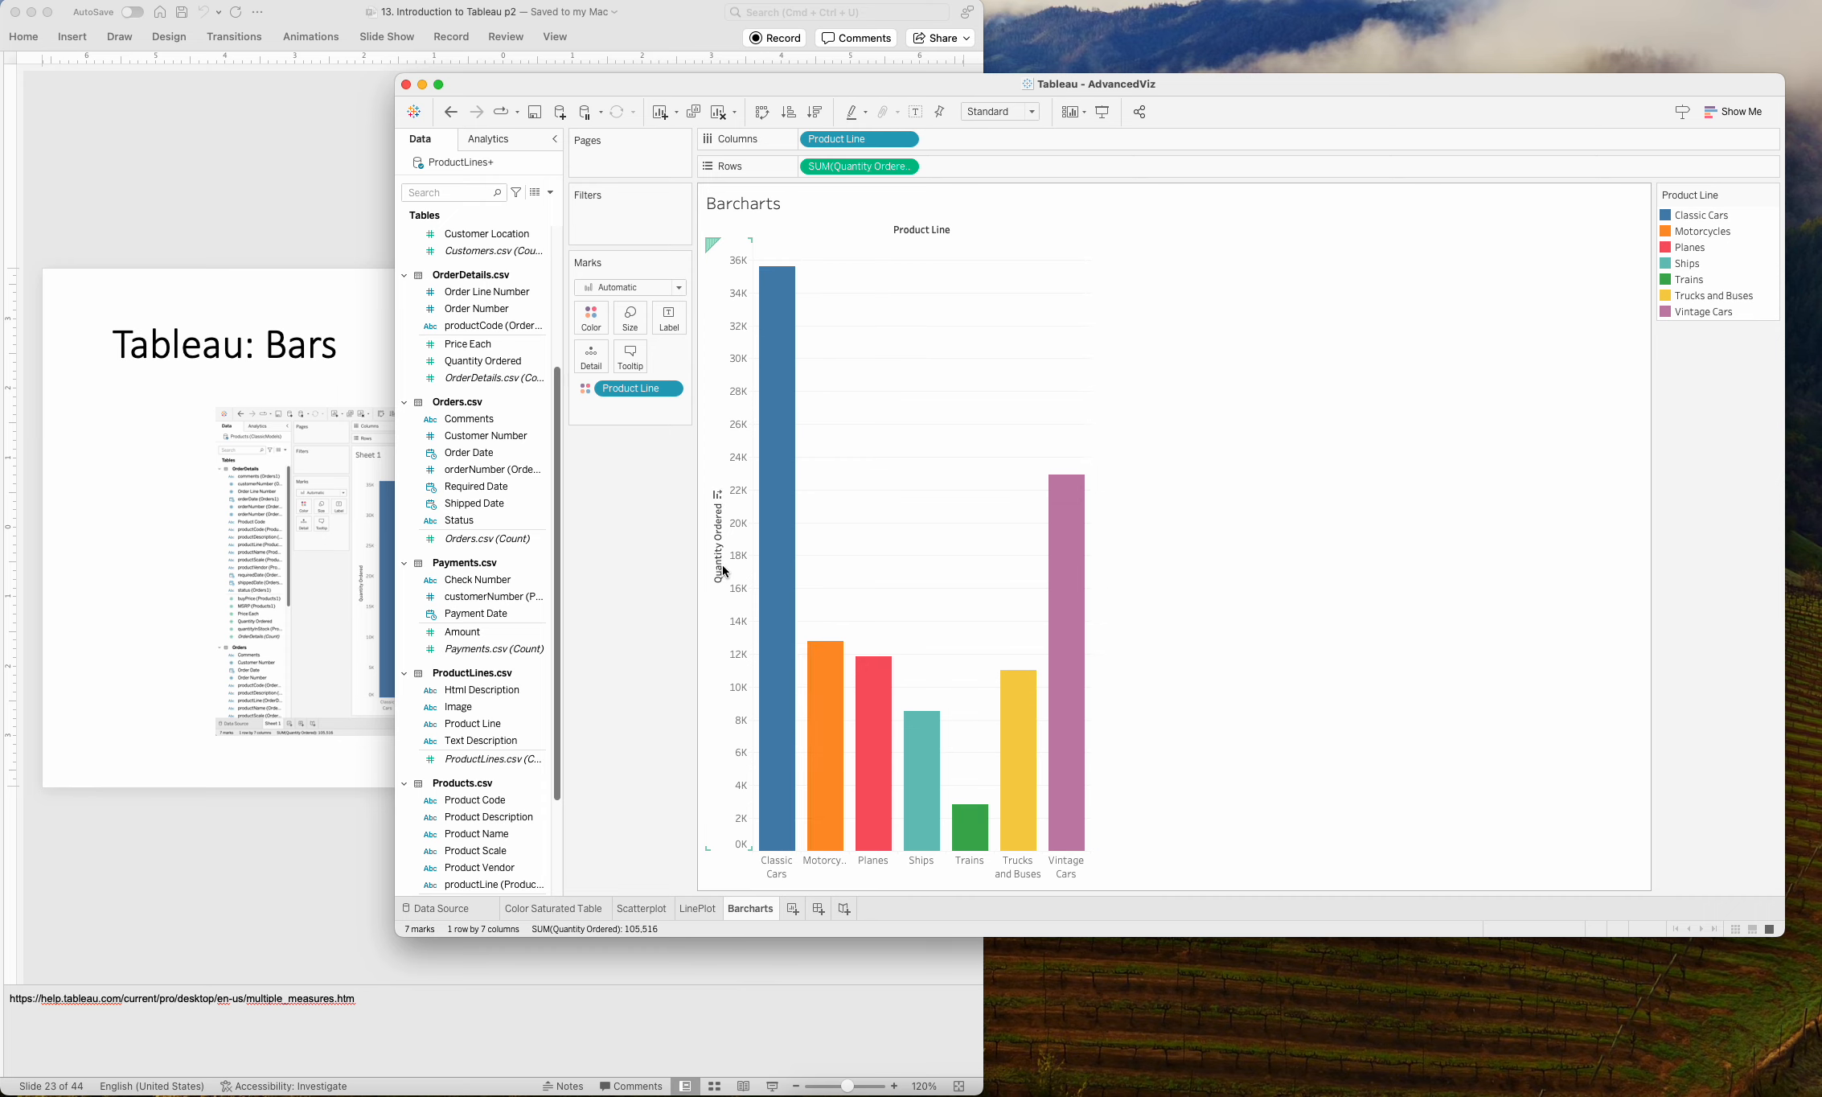
{"action": "left_click", "coordinate": [719, 496]}
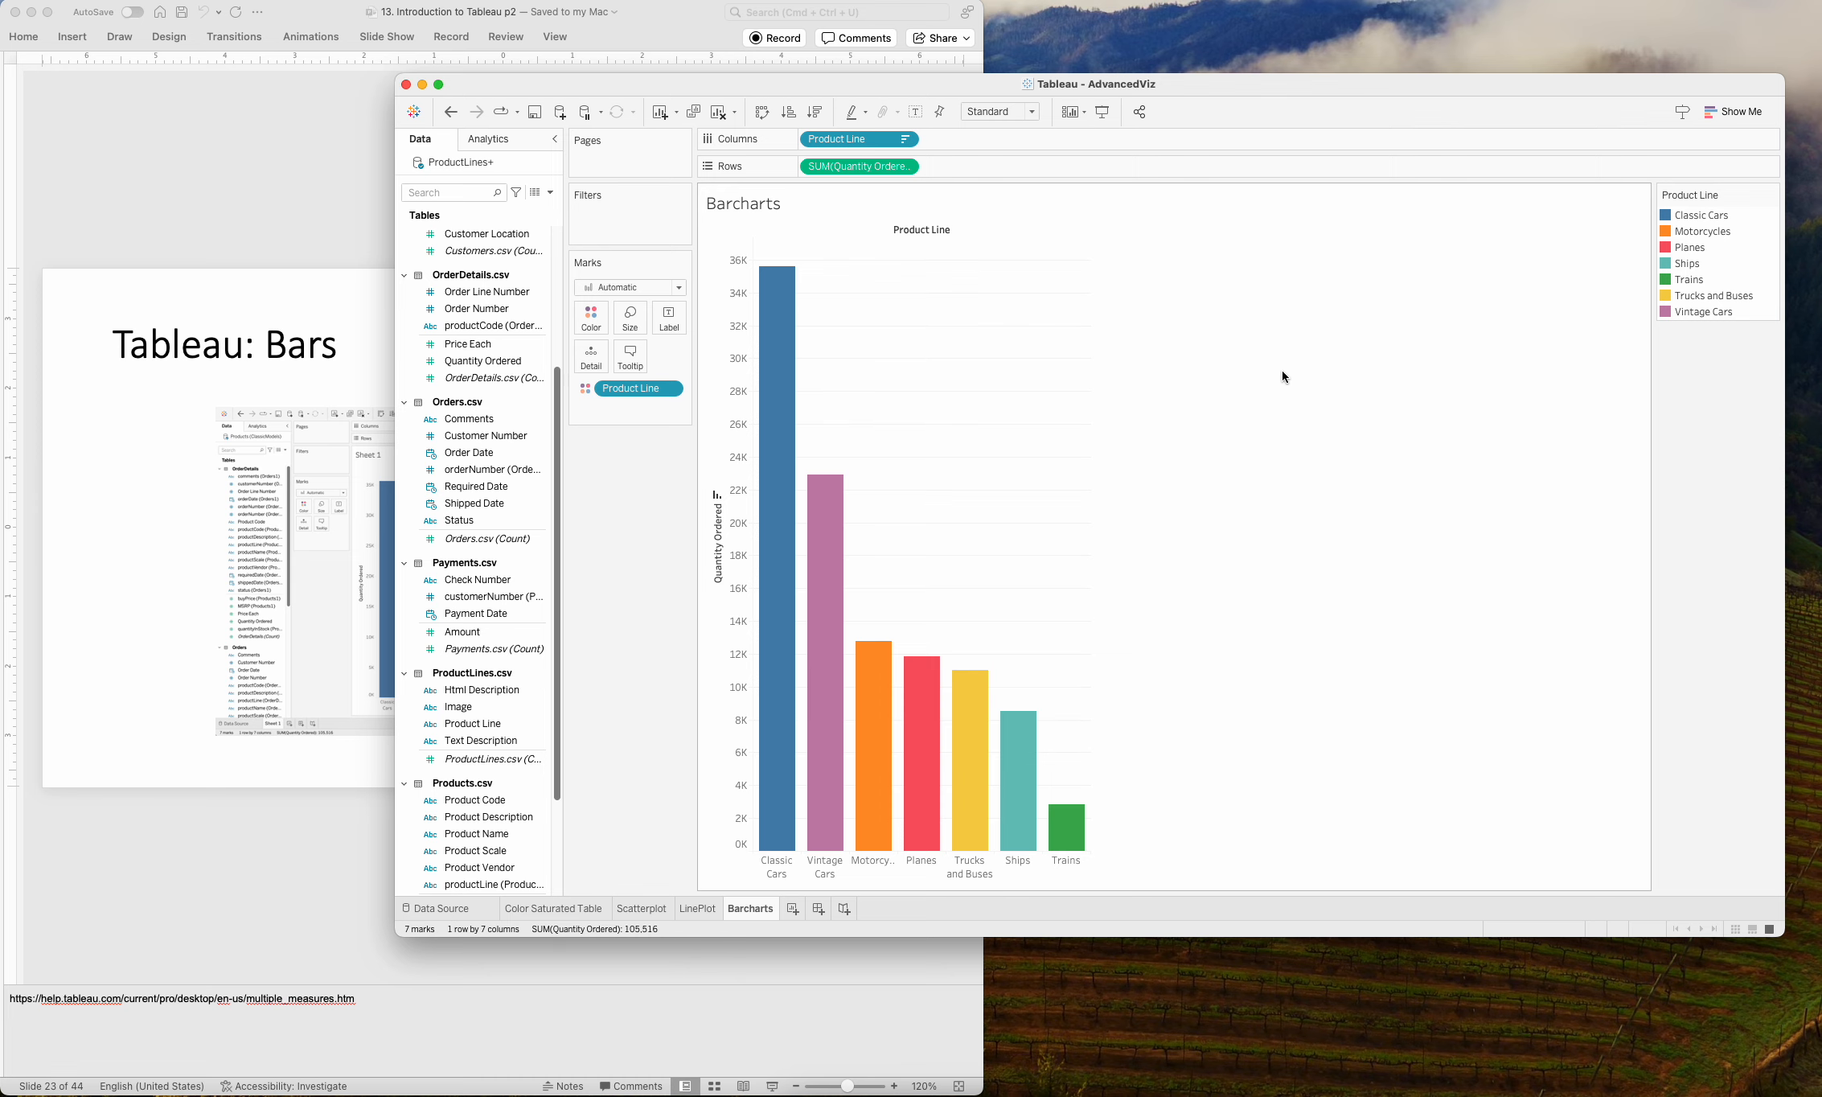
Switch to PowerPoint to view the bar chart slides 24 and 25, and return to Tableau.
{"action": "left_click", "coordinate": [209, 193]}
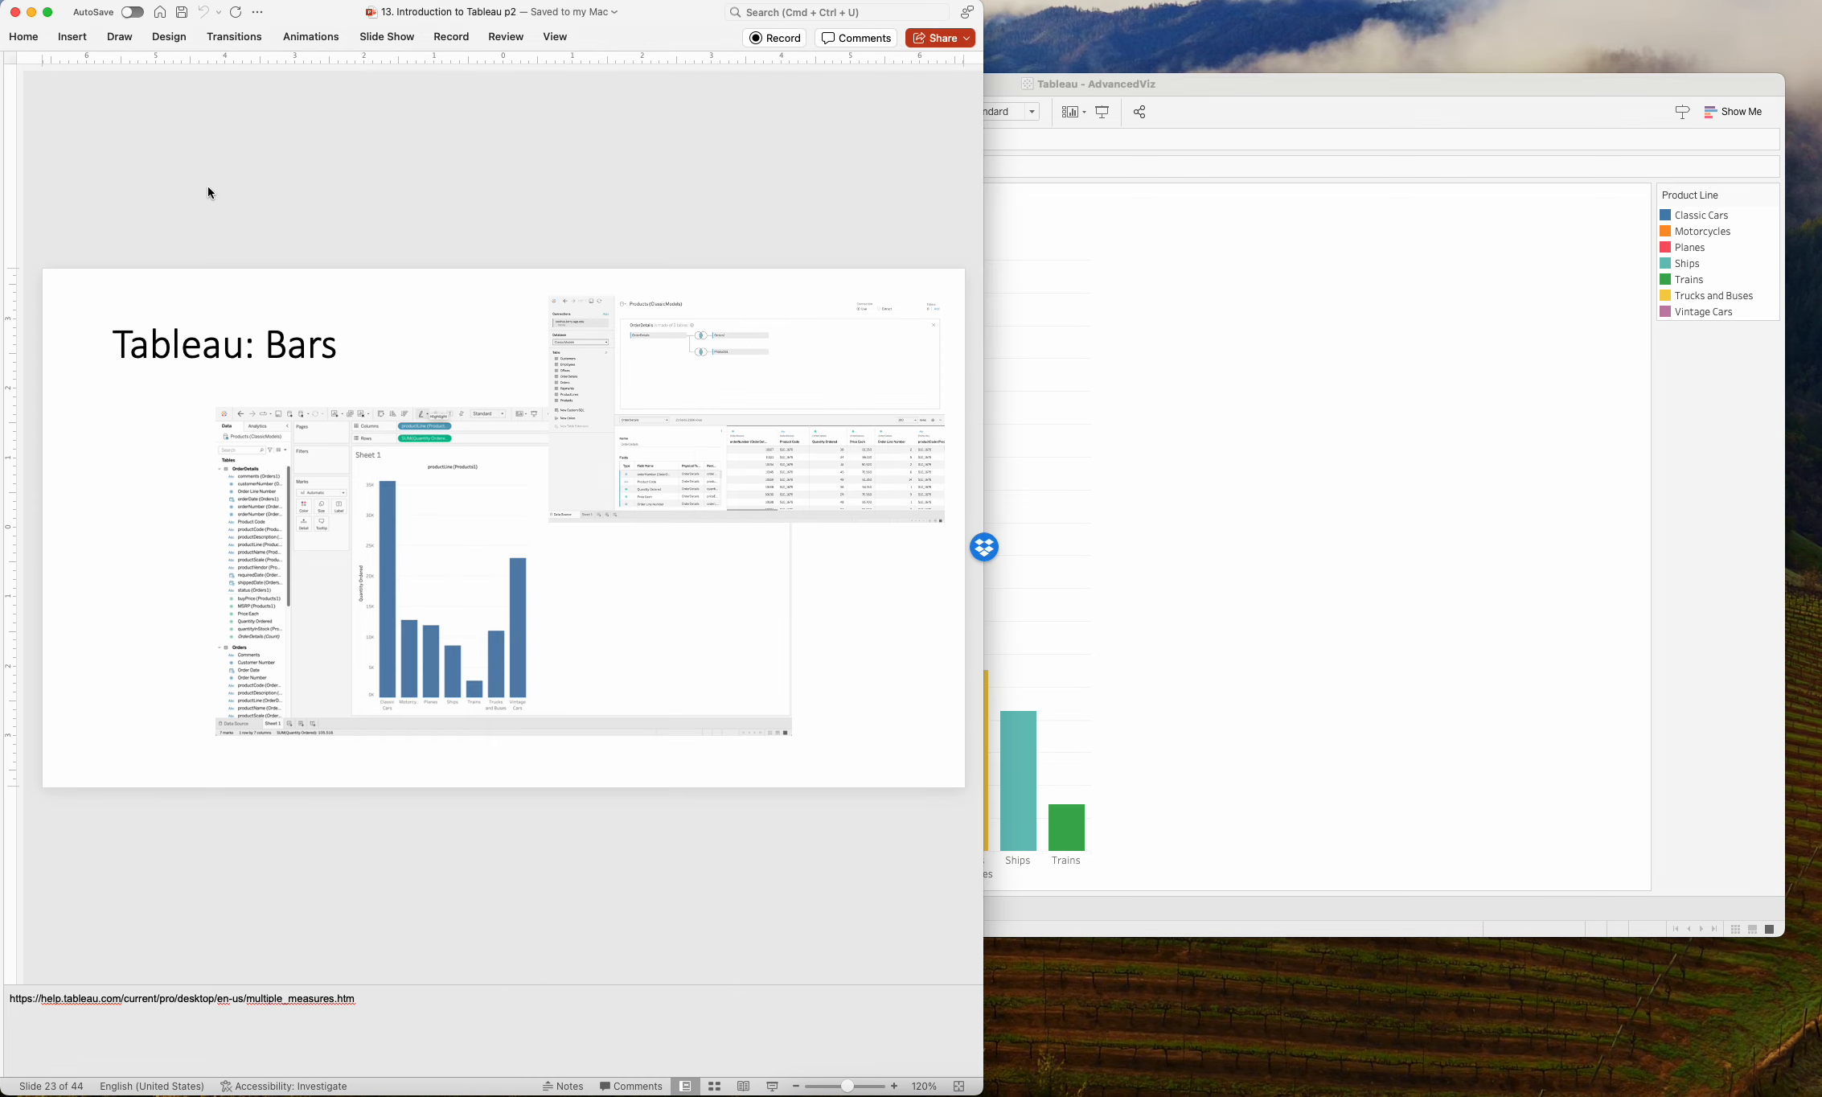
{"action": "key", "text": "Down"}
{"action": "key", "text": "Down"}
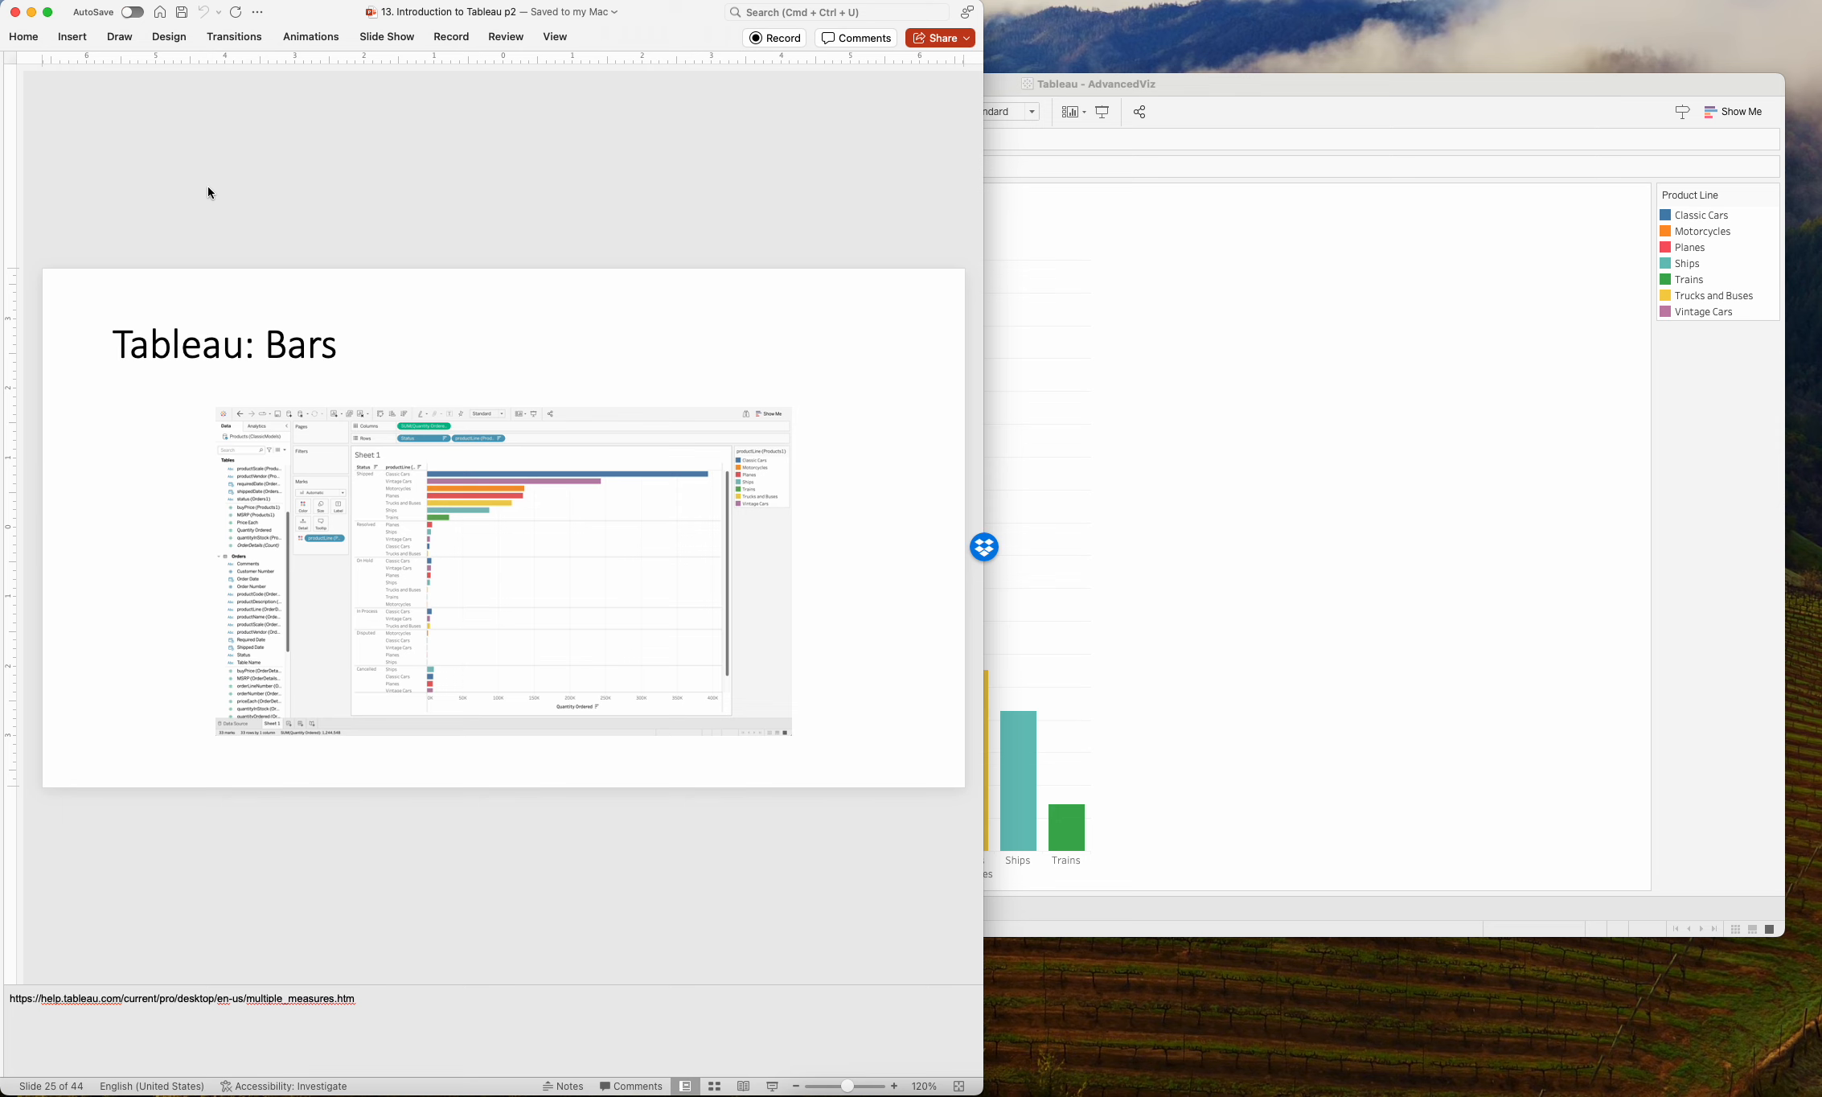
{"action": "left_click", "coordinate": [1249, 475]}
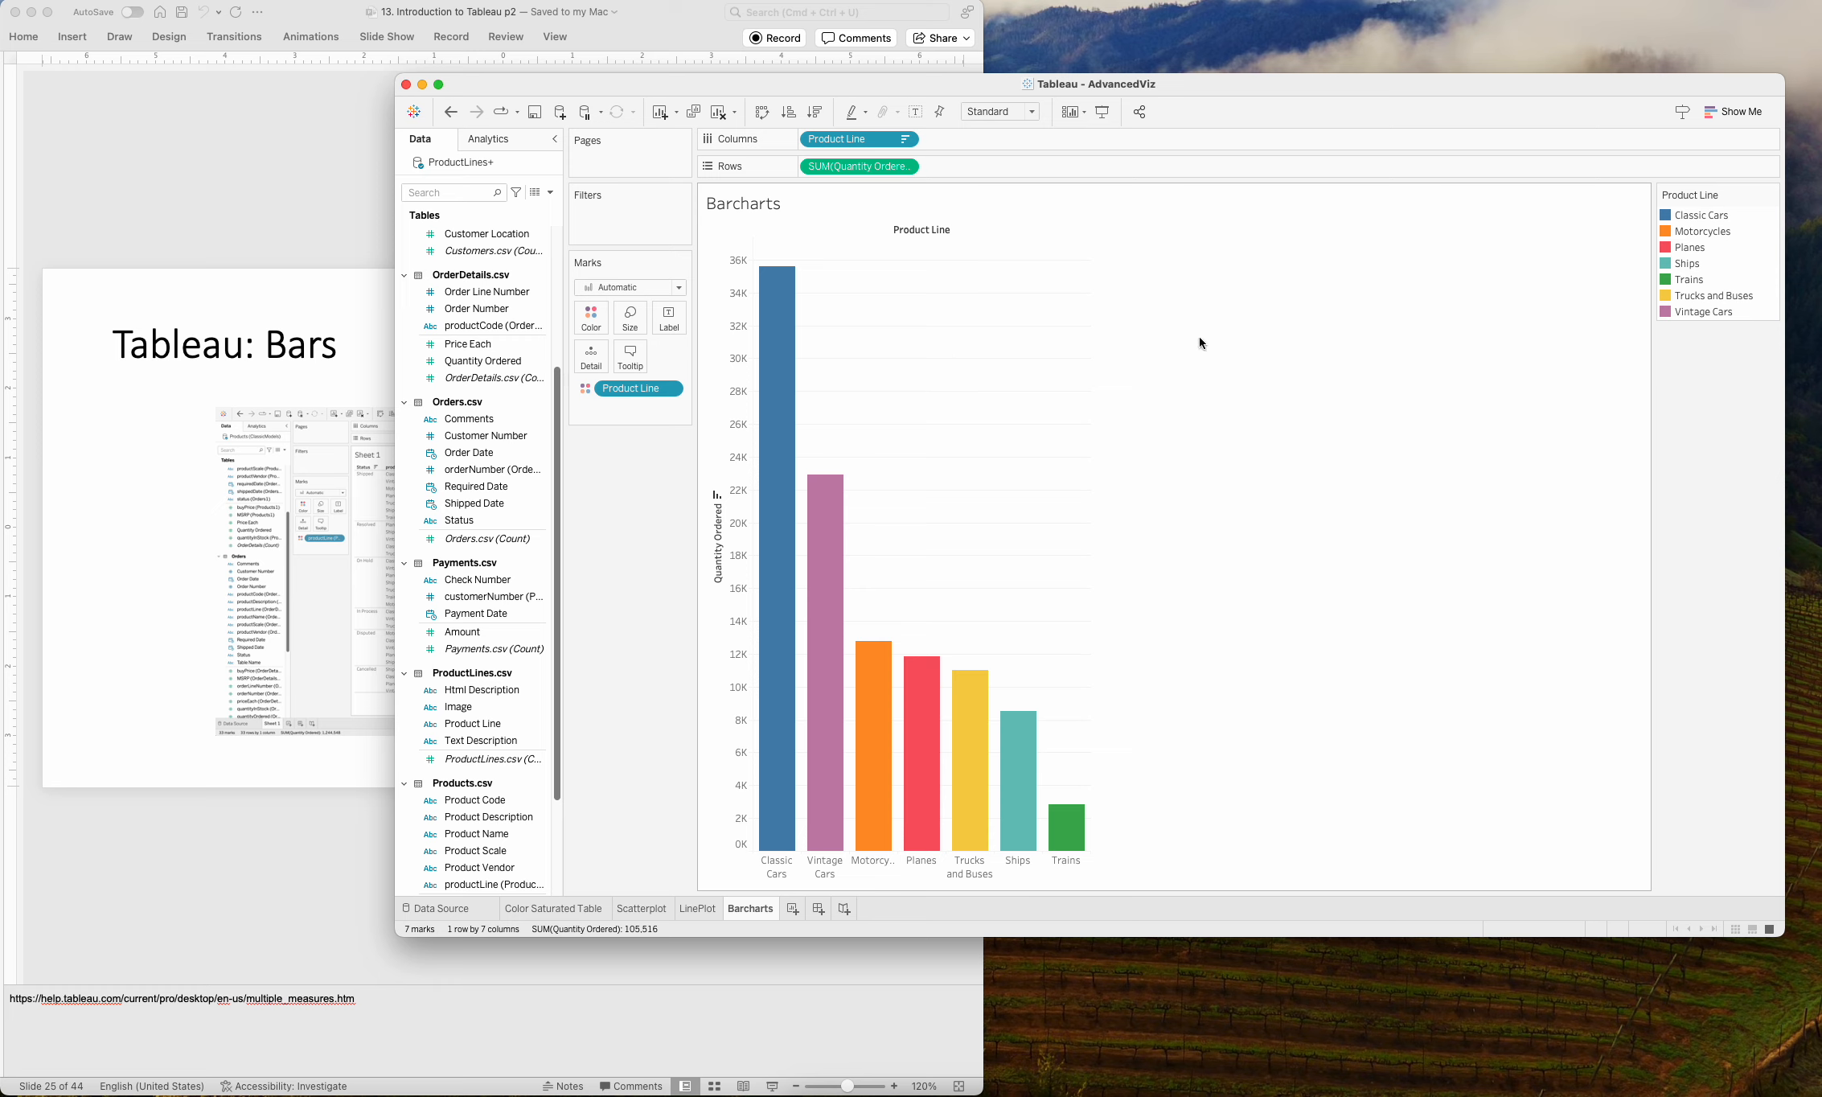
Look over the Orders.csv fields in the data list, and switch back to PowerPoint to review the Bars slide 24.
{"action": "left_click_drag", "start_coordinate": [556, 501], "coordinate": [556, 455]}
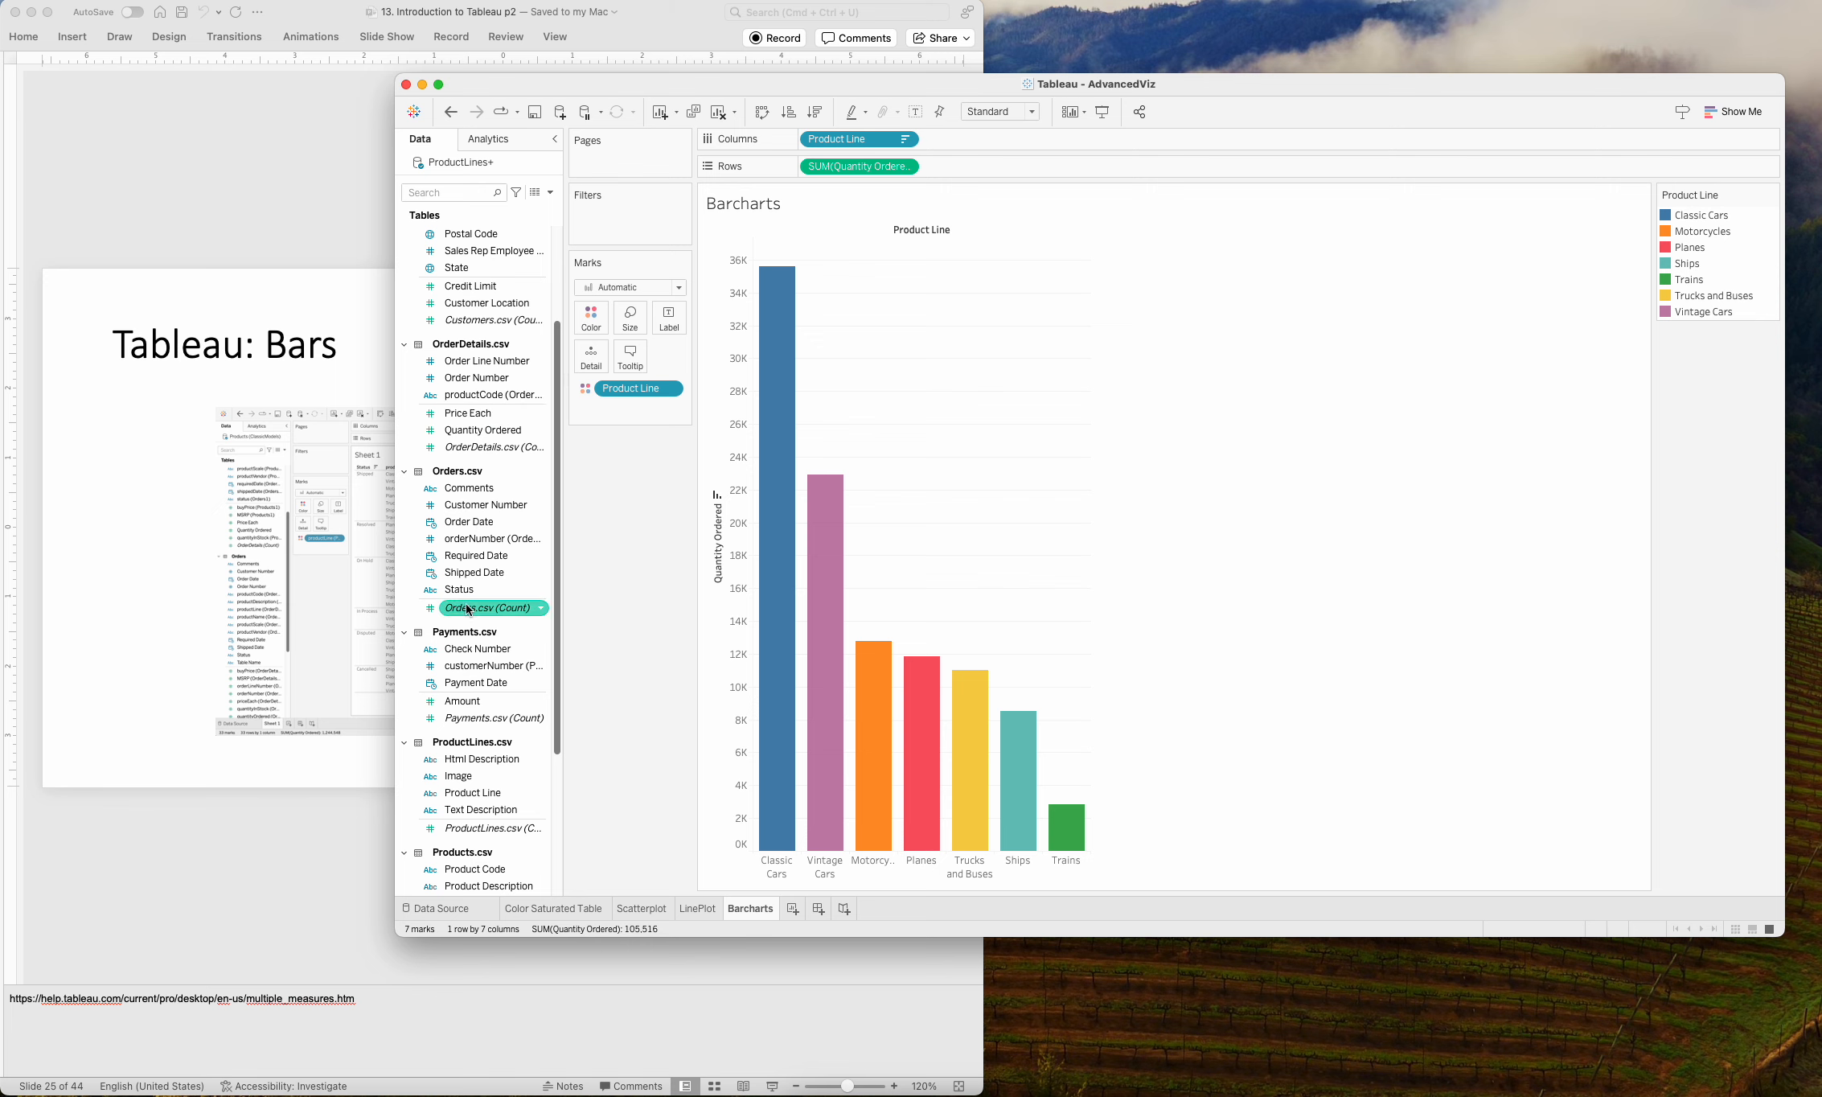
{"action": "left_click", "coordinate": [309, 154]}
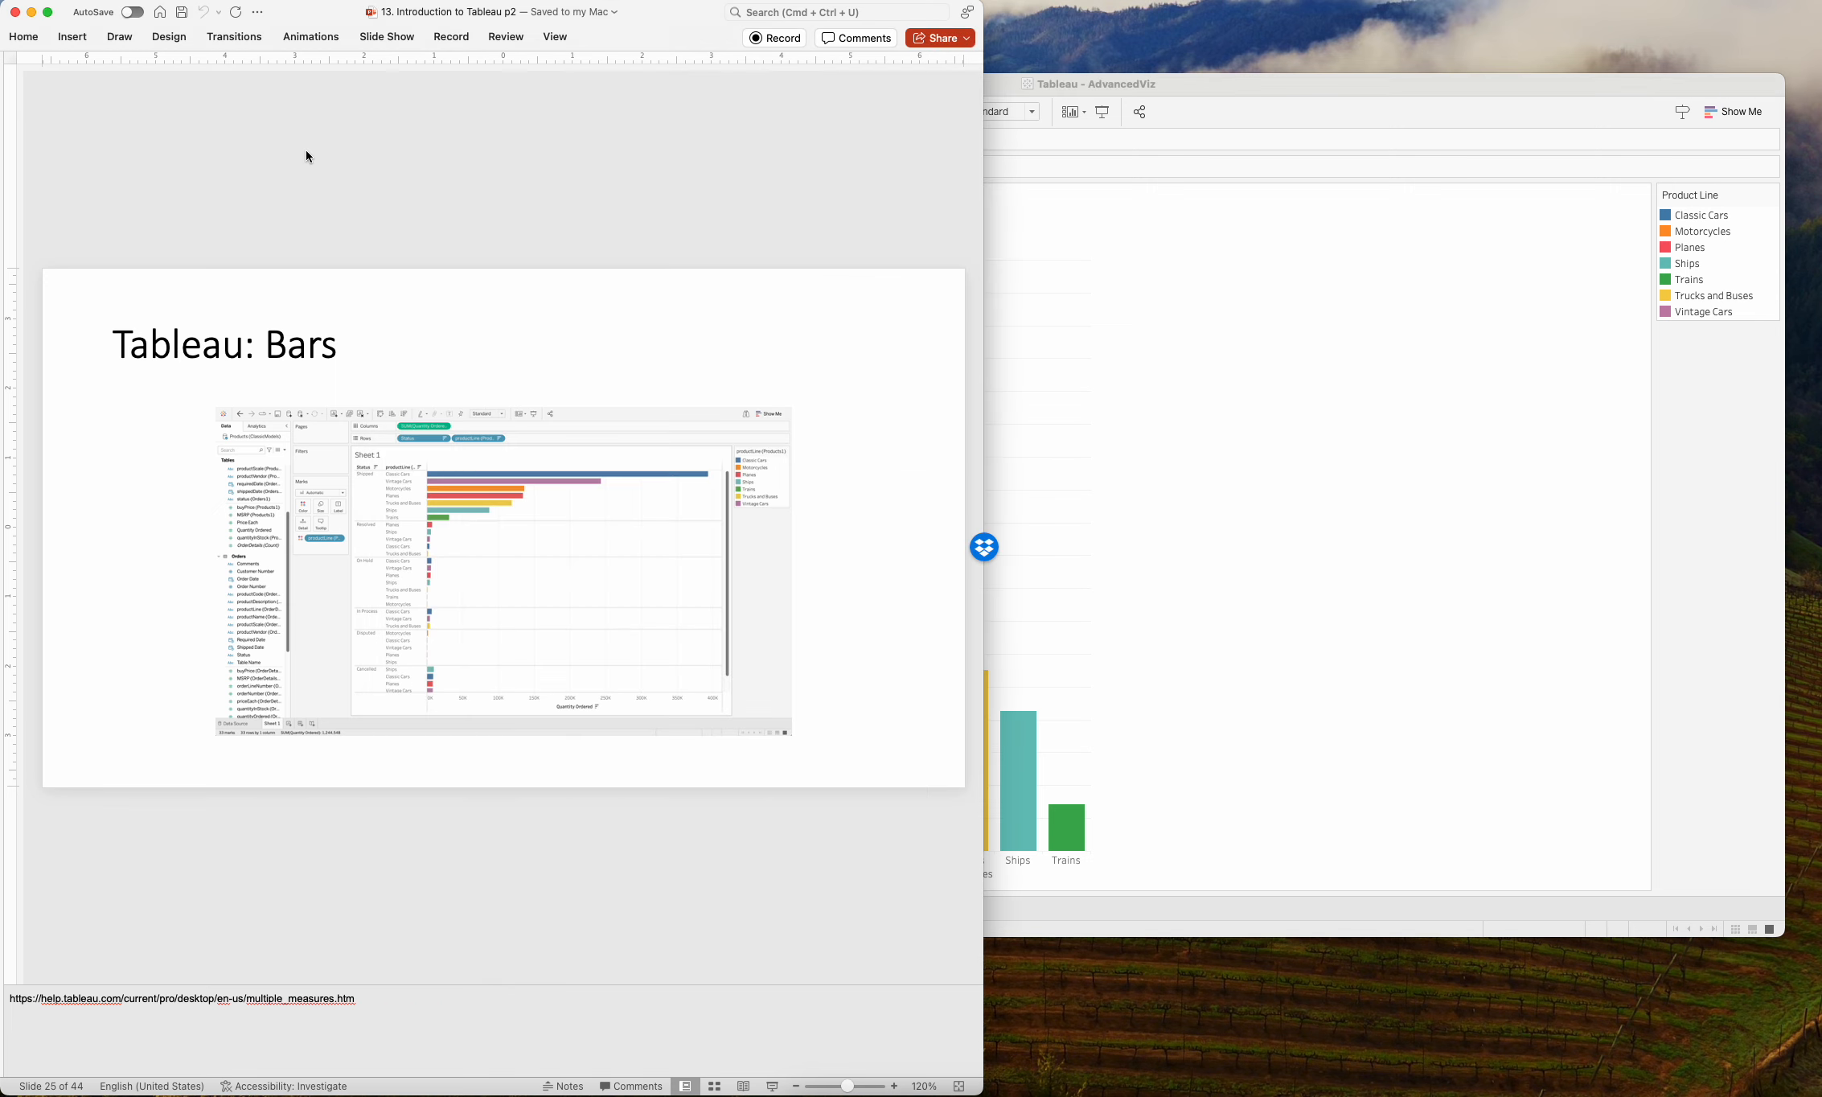
{"action": "key", "text": "Up"}
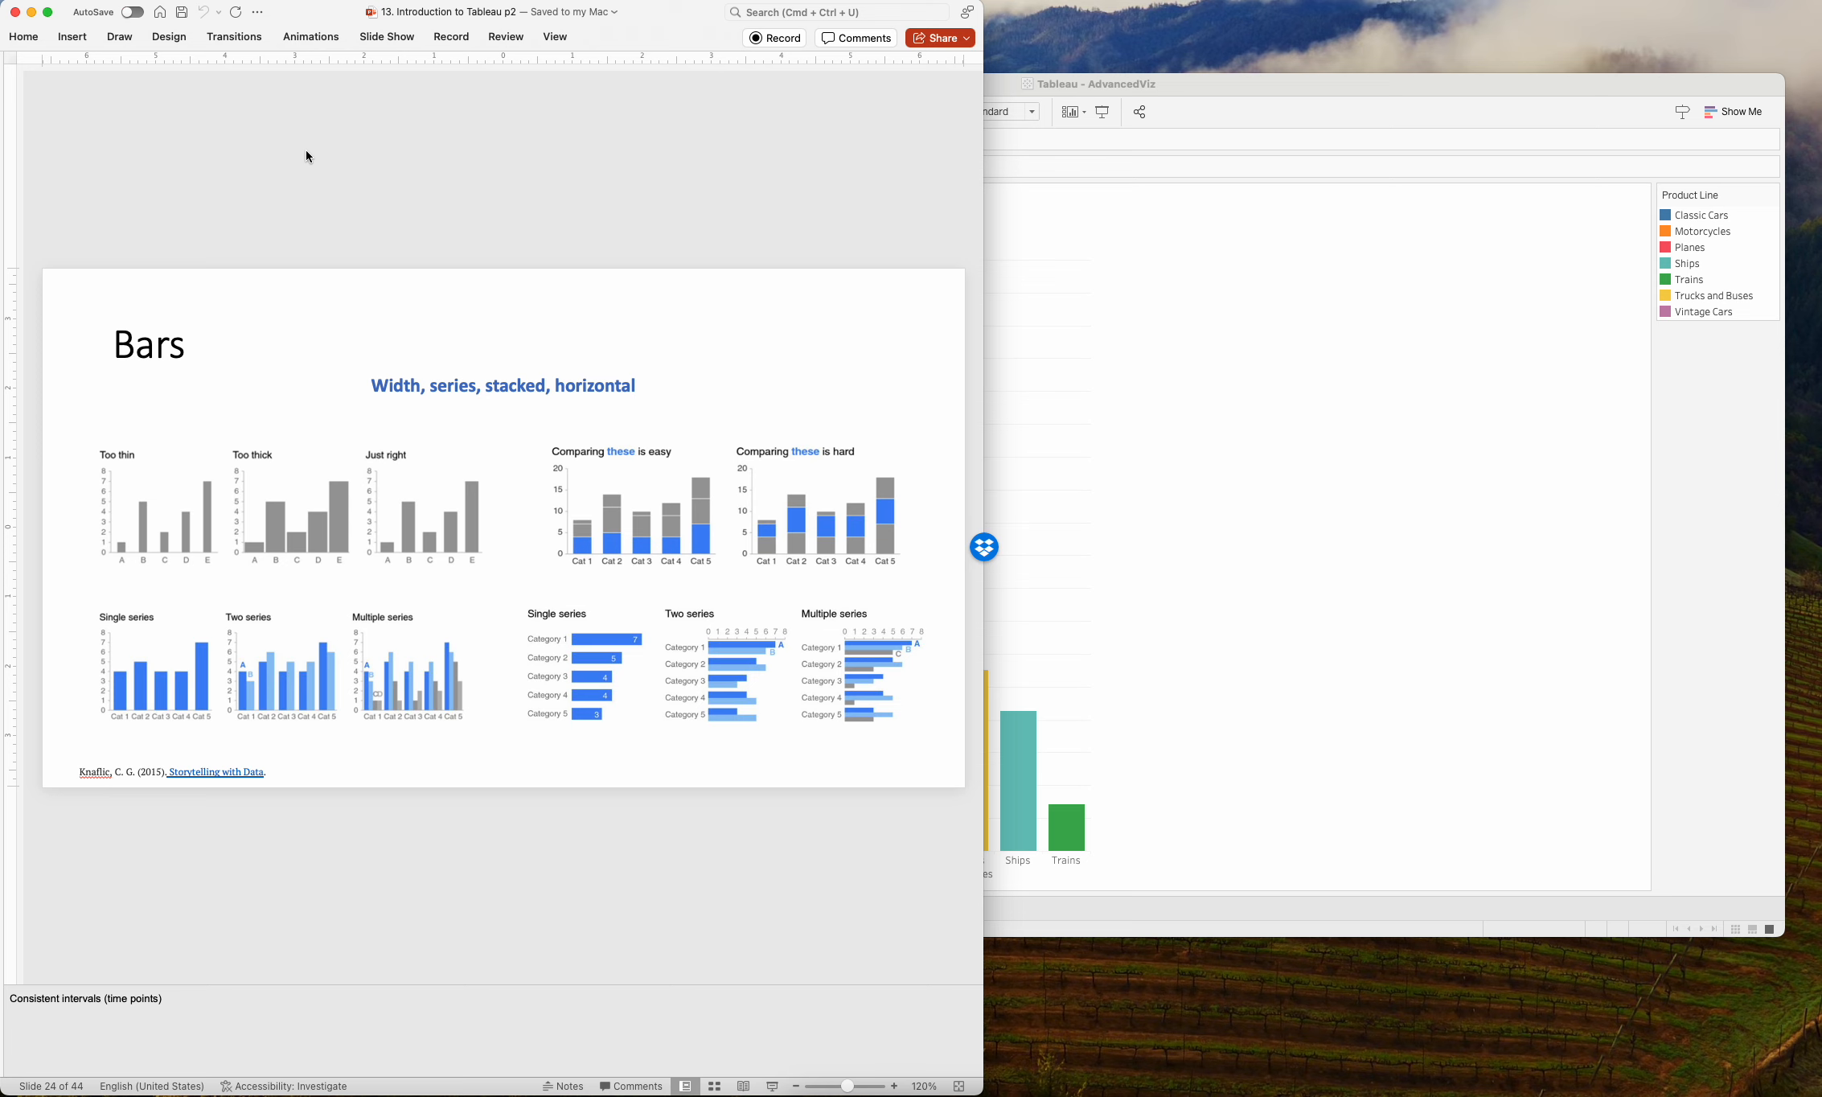
Page through the bar and area chart slides up to slide 27, and return to the Tableau: Bars slide 25.
{"action": "key", "text": "Down"}
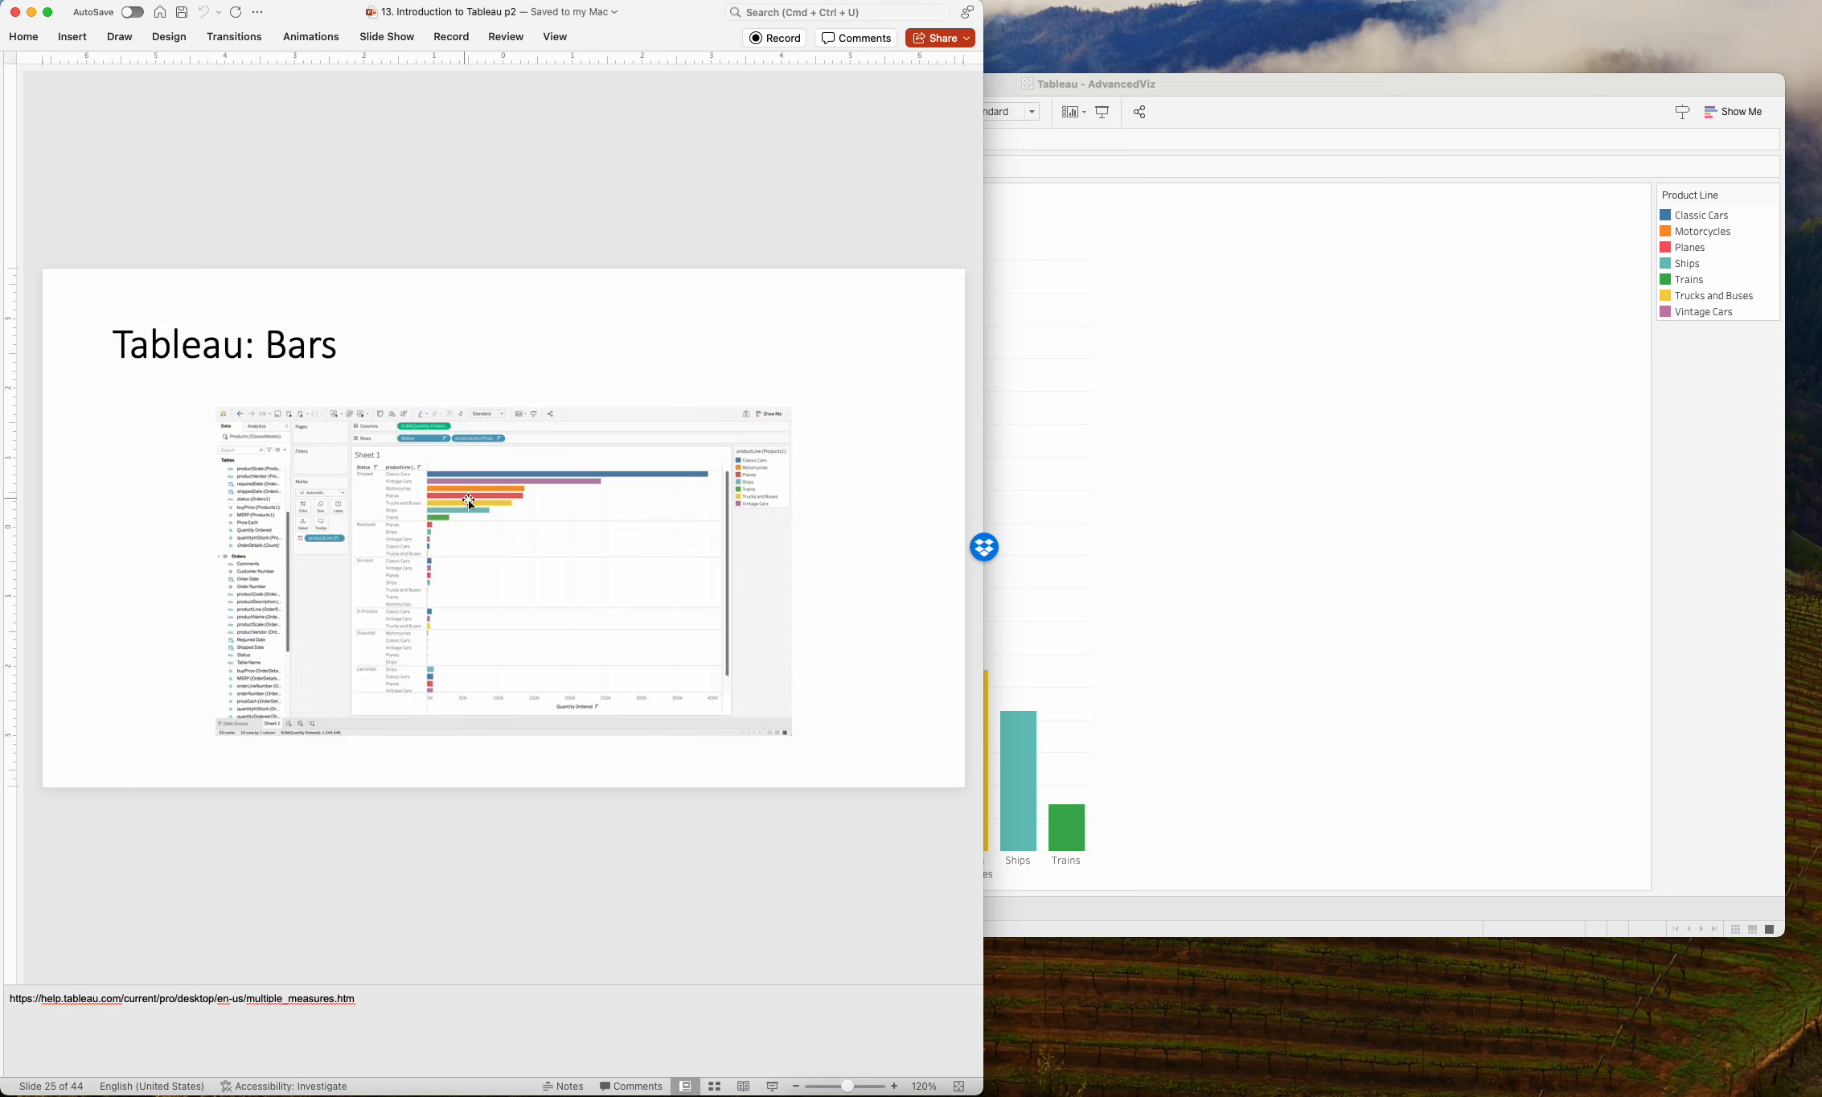
{"action": "key", "text": "Down"}
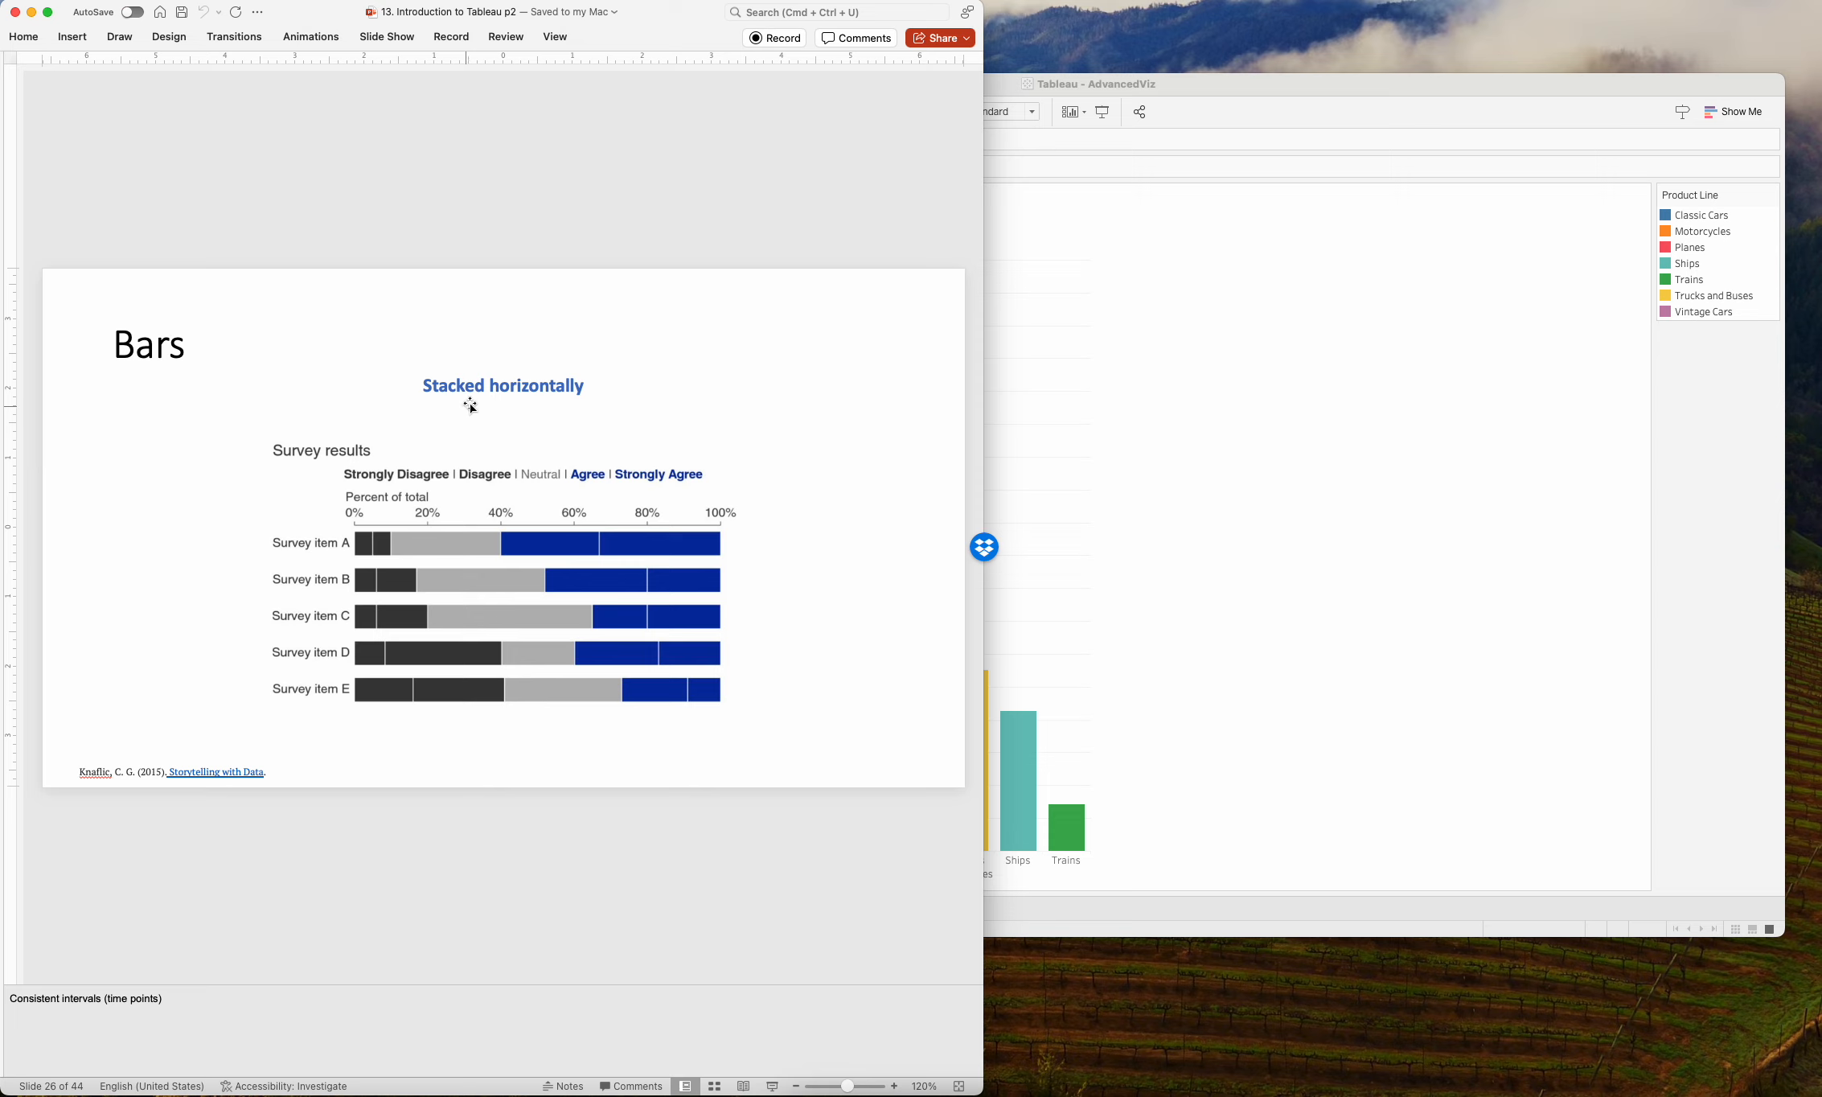
{"action": "key", "text": "Down"}
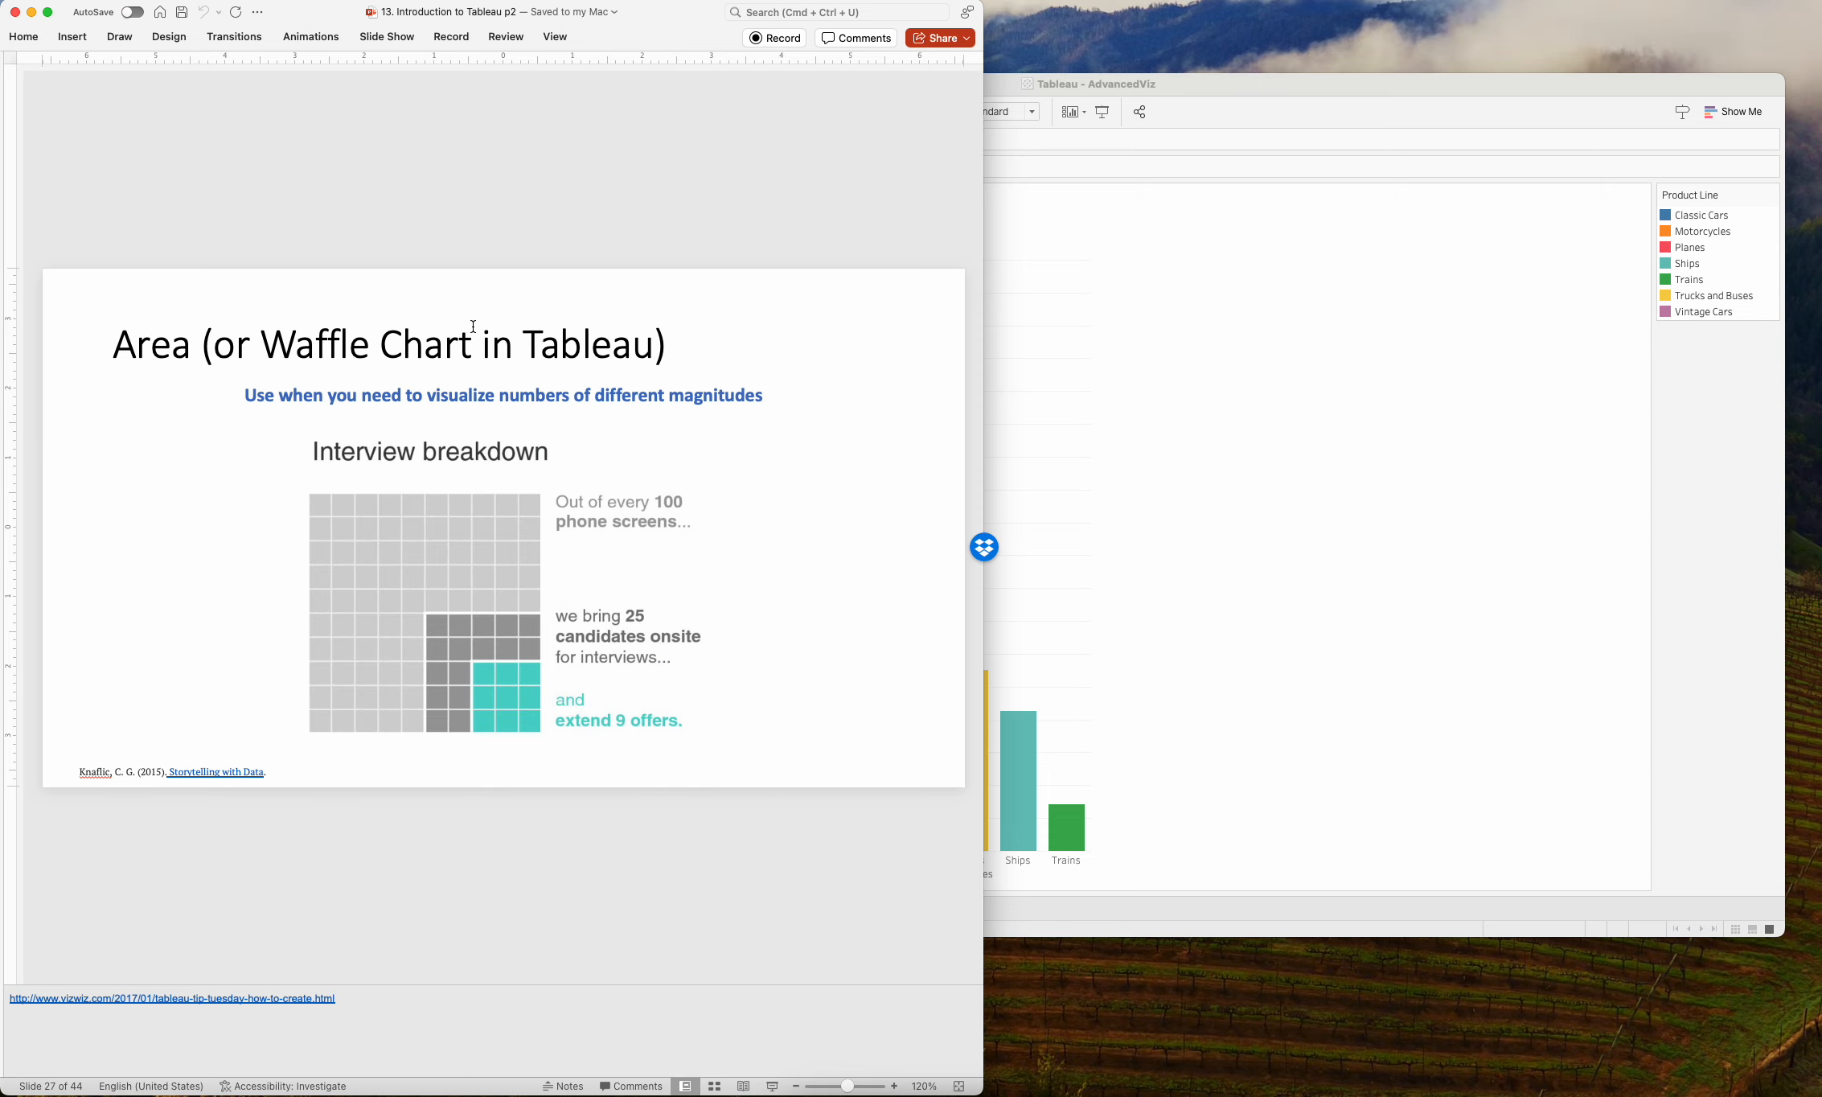
{"action": "key", "text": "Up"}
{"action": "key", "text": "Up"}
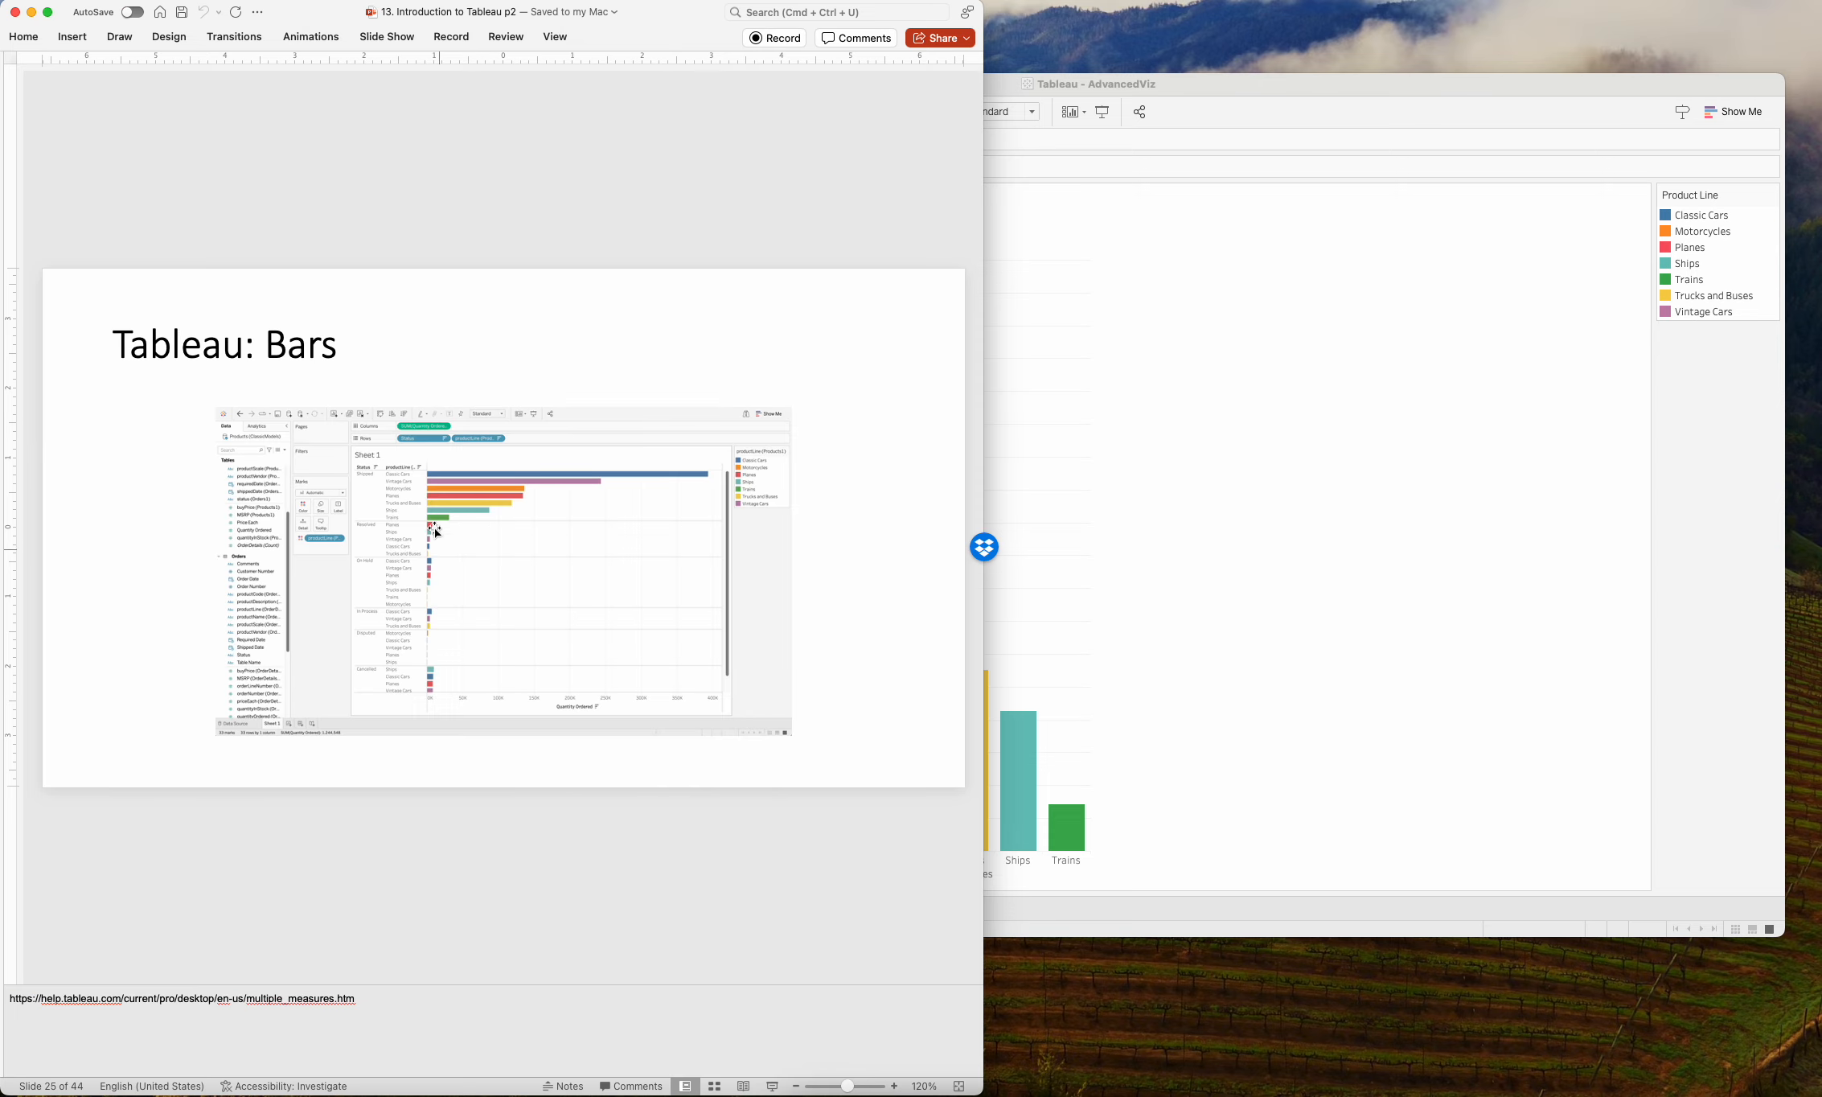
Switch to Tableau and place Status from Orders.csv ahead of Product Line on Columns in the Barcharts sheet.
{"action": "left_click", "coordinate": [1248, 492]}
{"action": "left_click", "coordinate": [480, 431]}
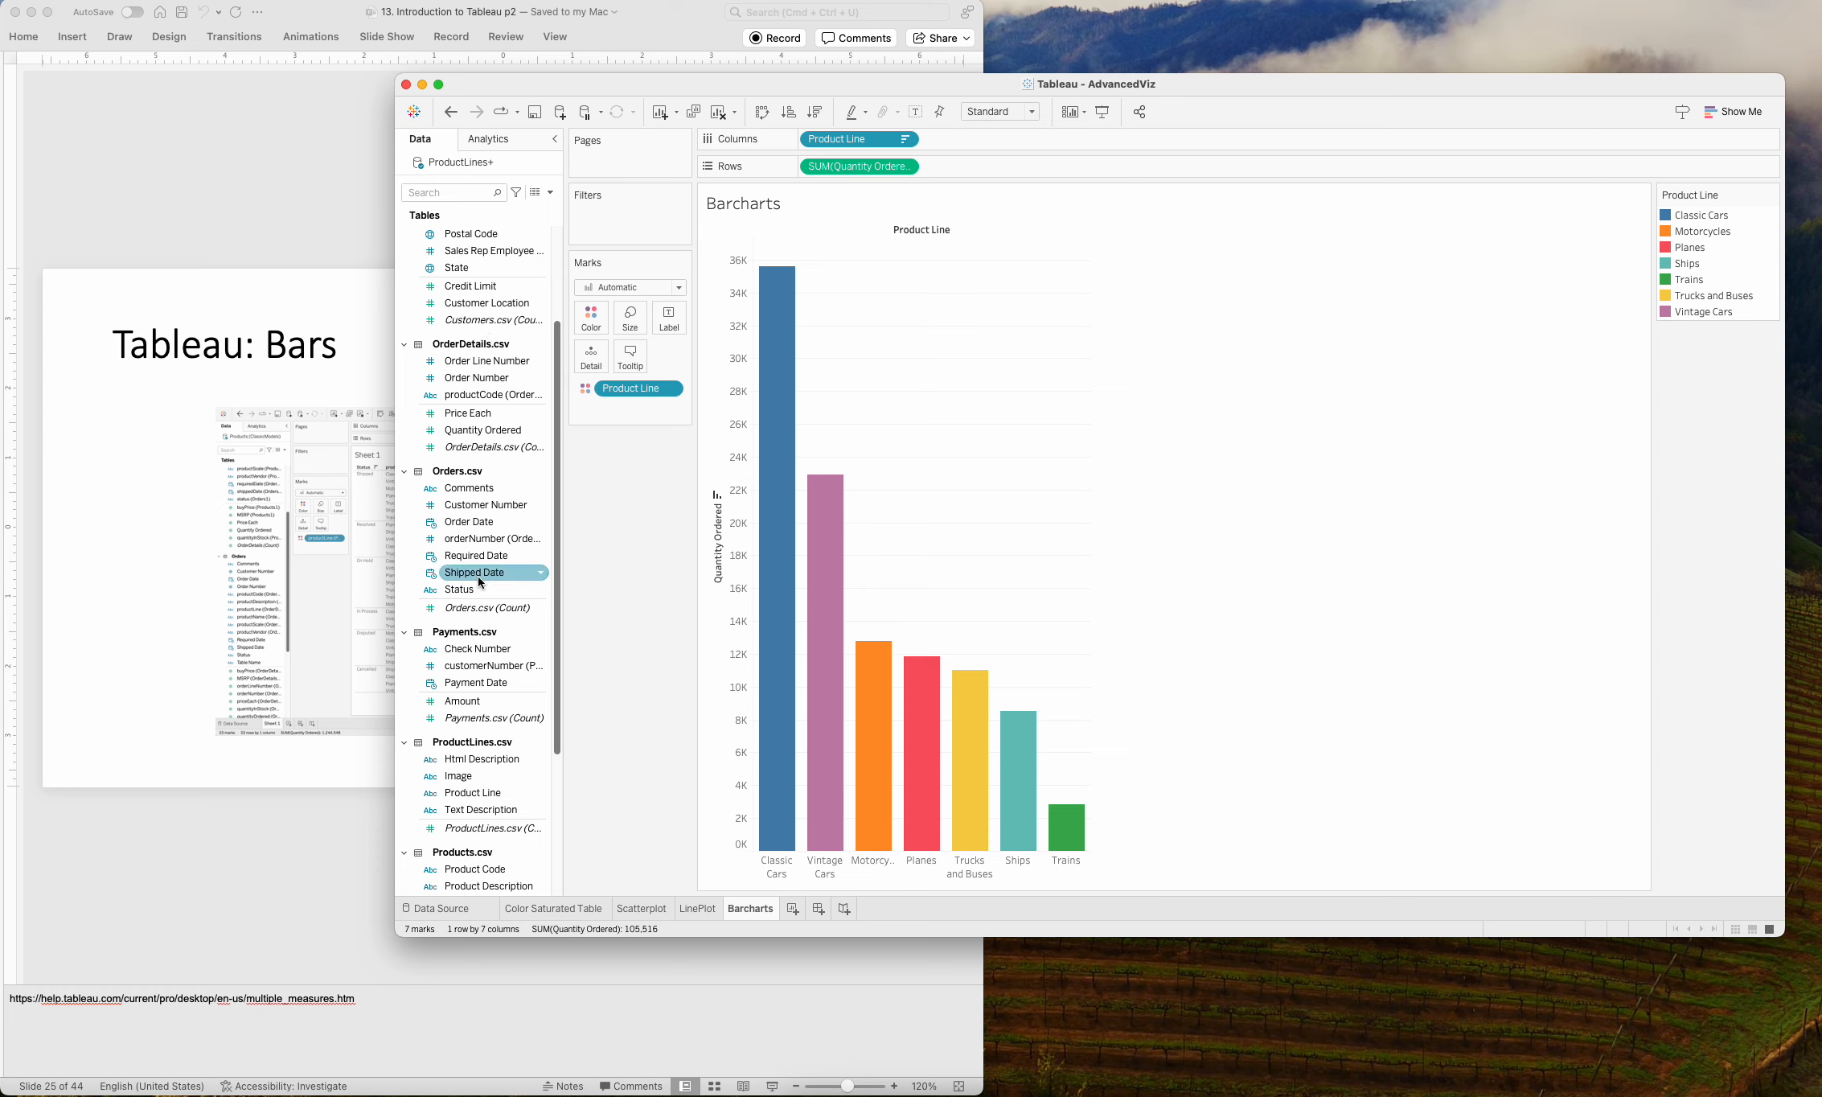
{"action": "left_click_drag", "start_coordinate": [463, 590], "coordinate": [805, 147]}
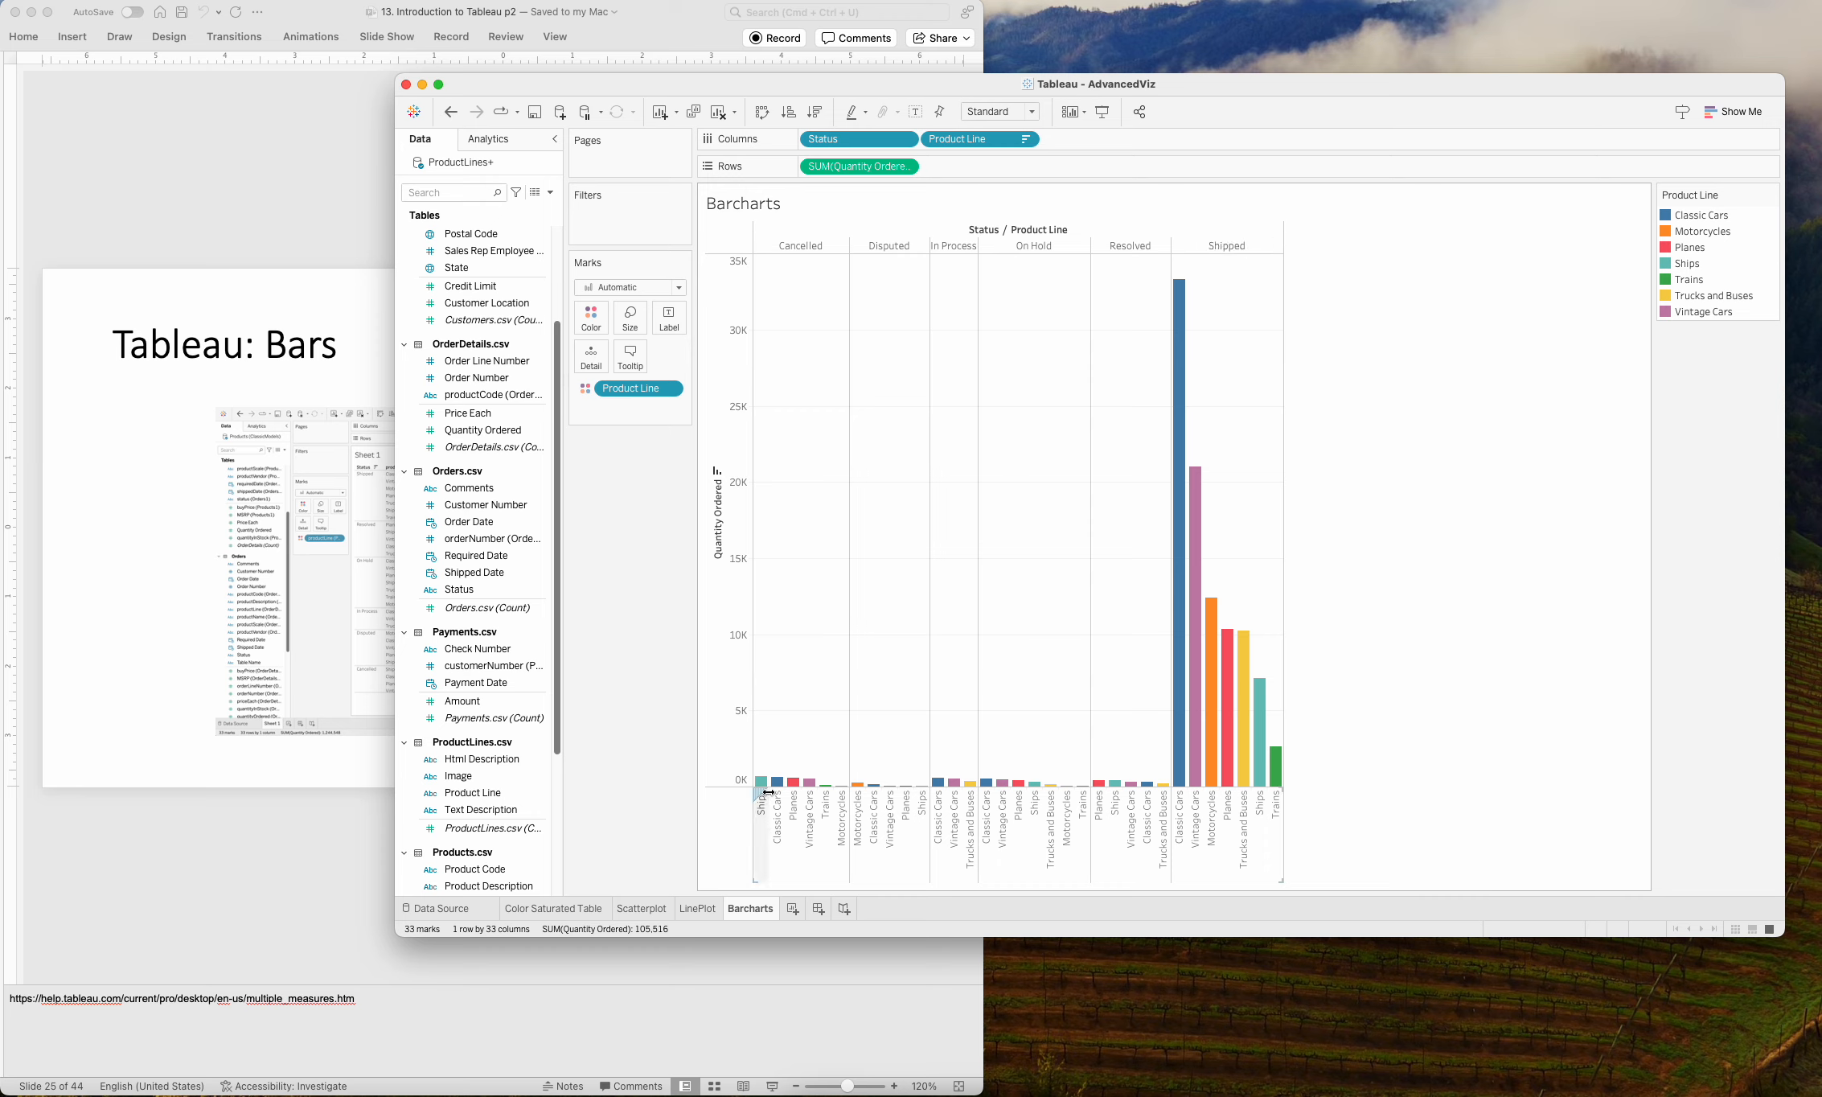
Swap the rows and columns so the bars grouped by Status and Product Line are drawn horizontally.
{"action": "mouse_move", "coordinate": [876, 791]}
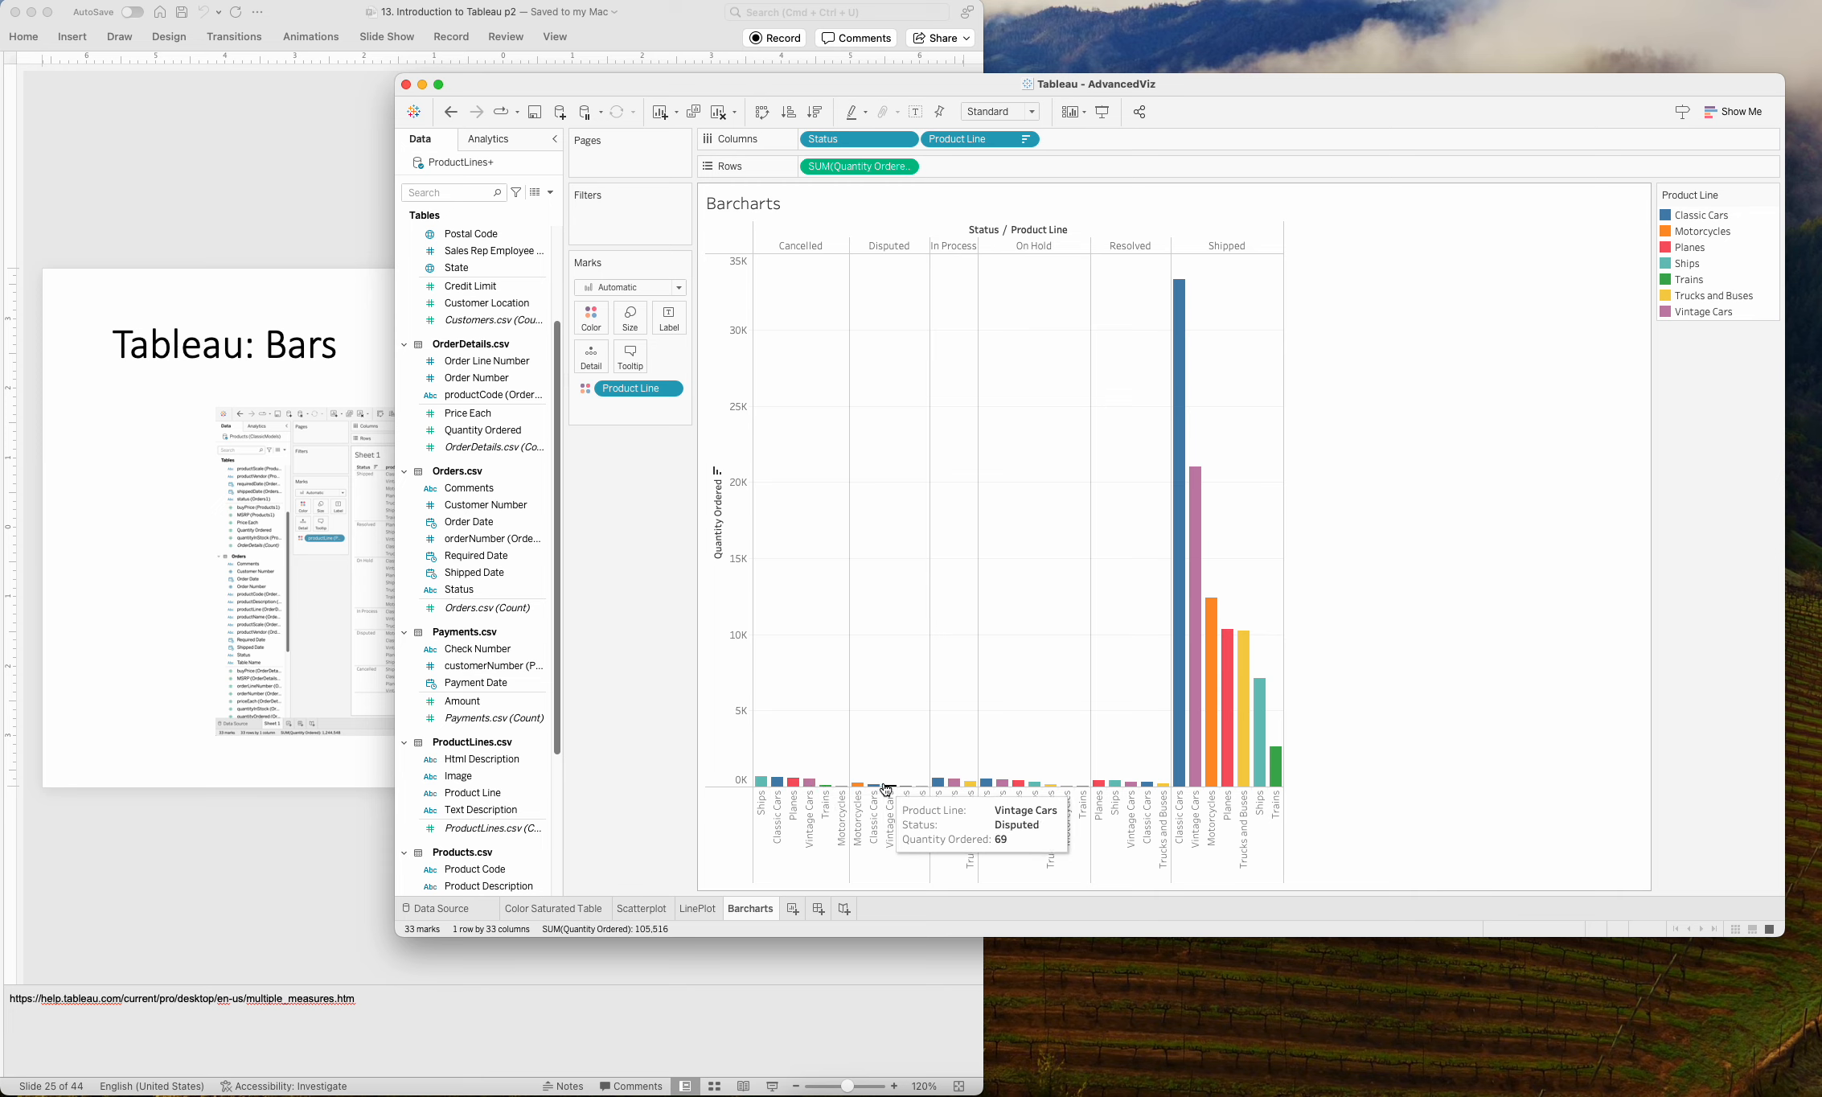
{"action": "mouse_move", "coordinate": [1206, 788]}
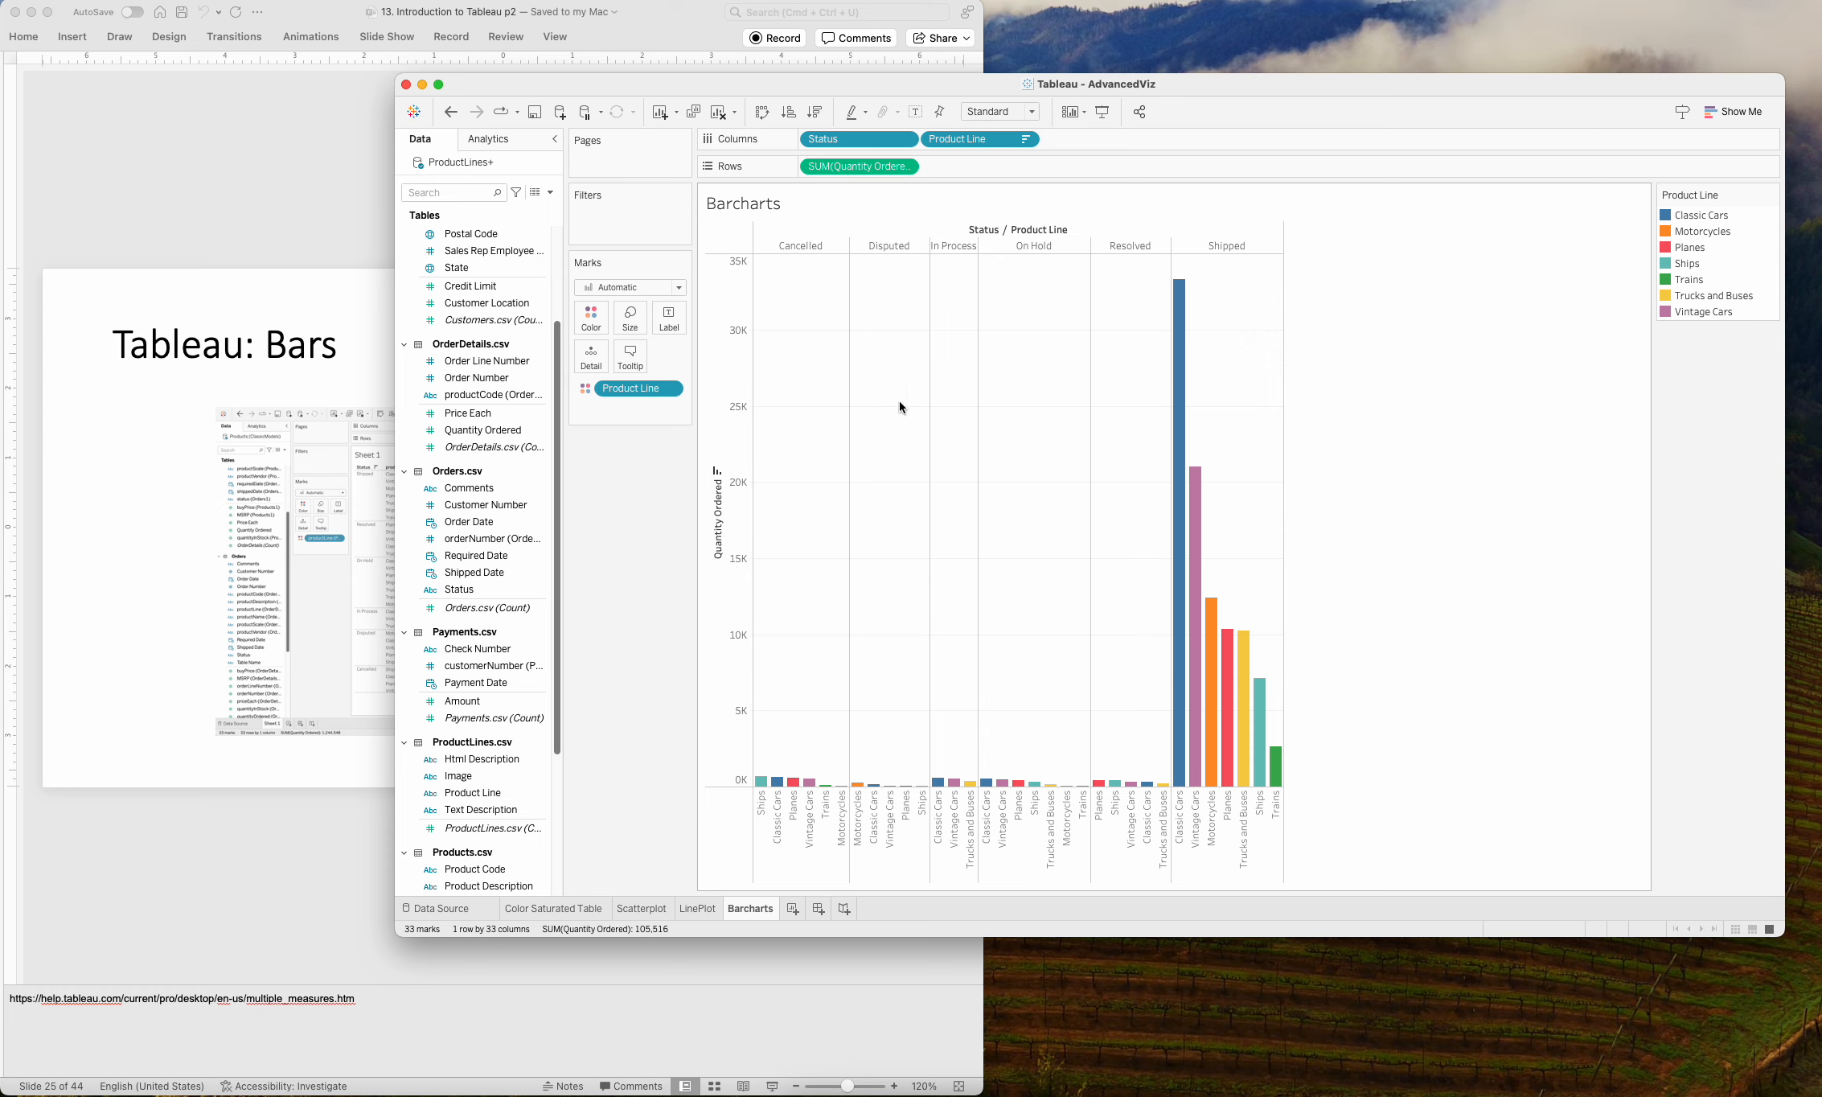
{"action": "left_click", "coordinate": [764, 115]}
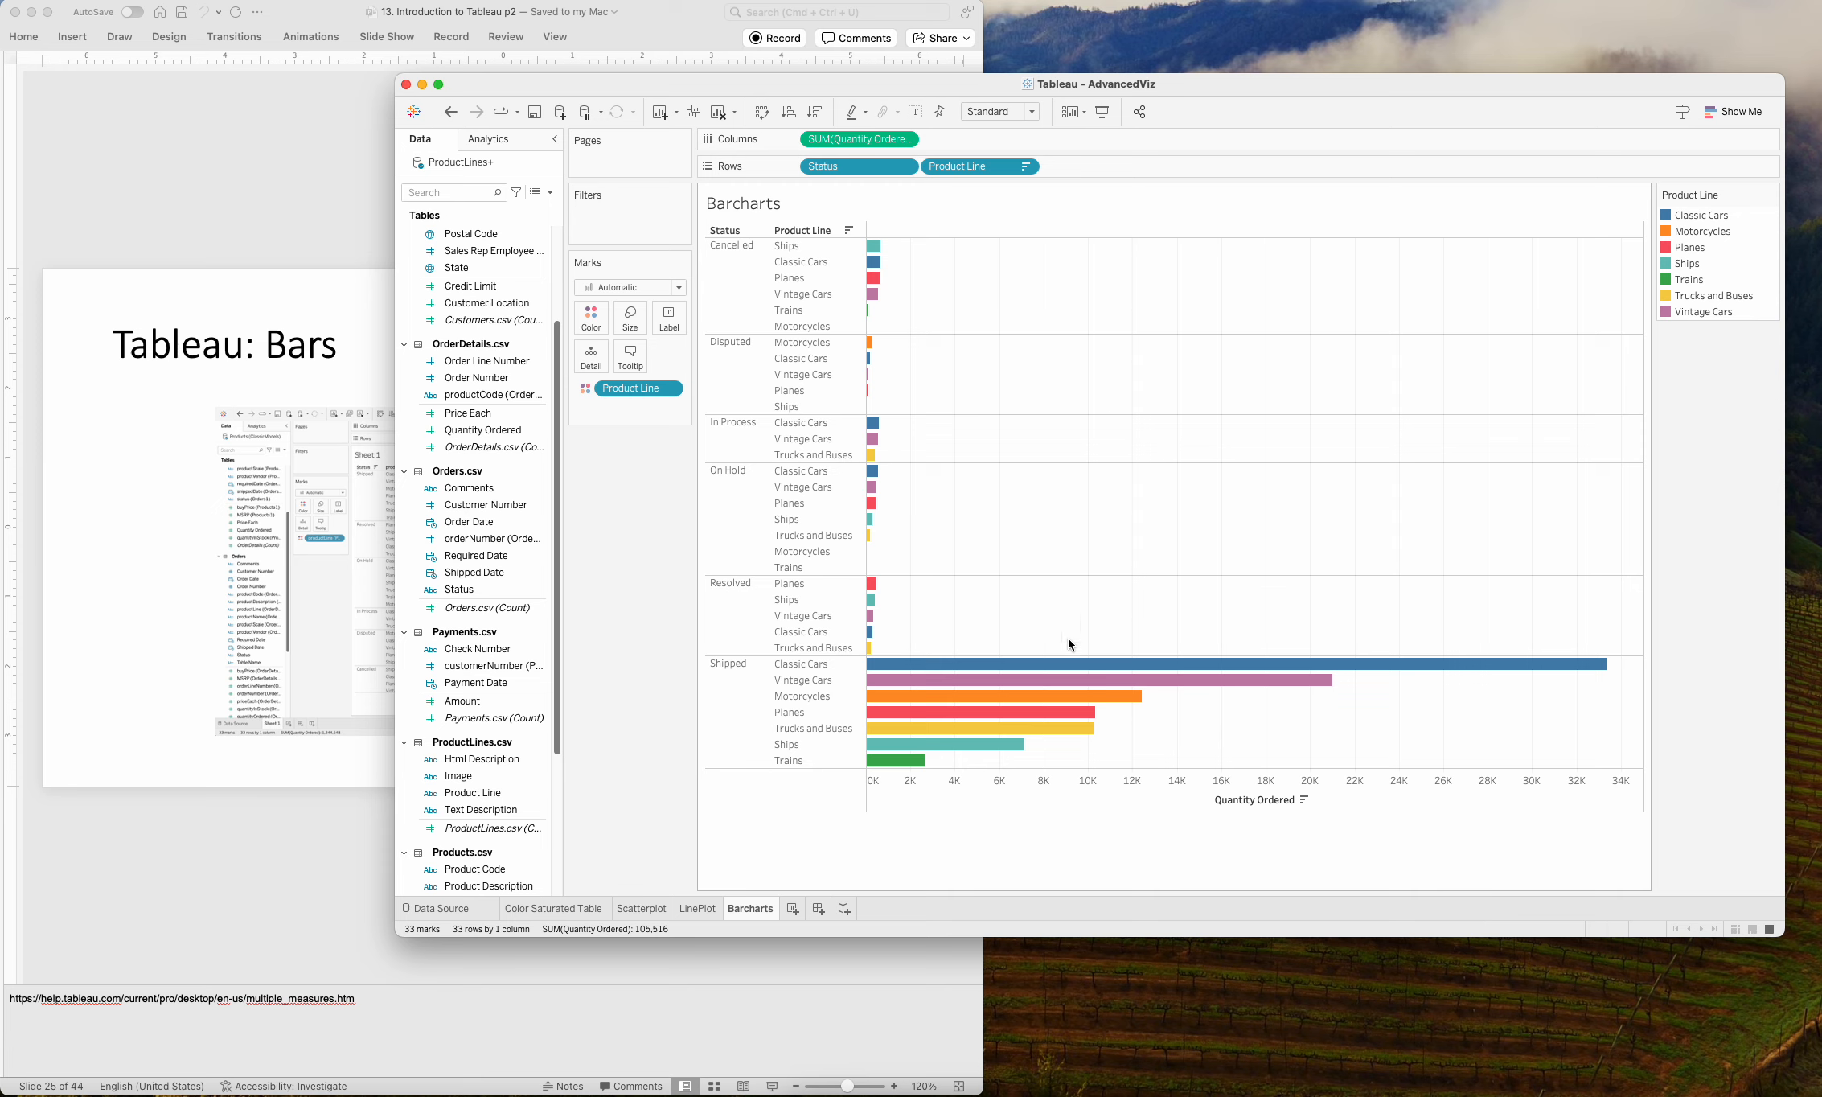